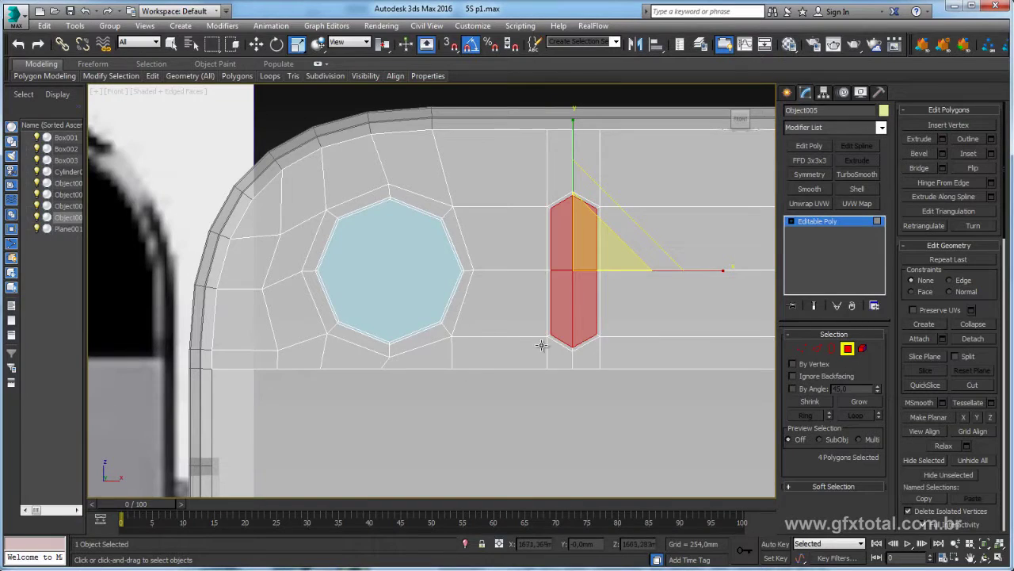
- After viewing the bottom-edge reference photo, pan the frame view slightly in 3ds Max
middle_drag(543, 344, 527, 366)
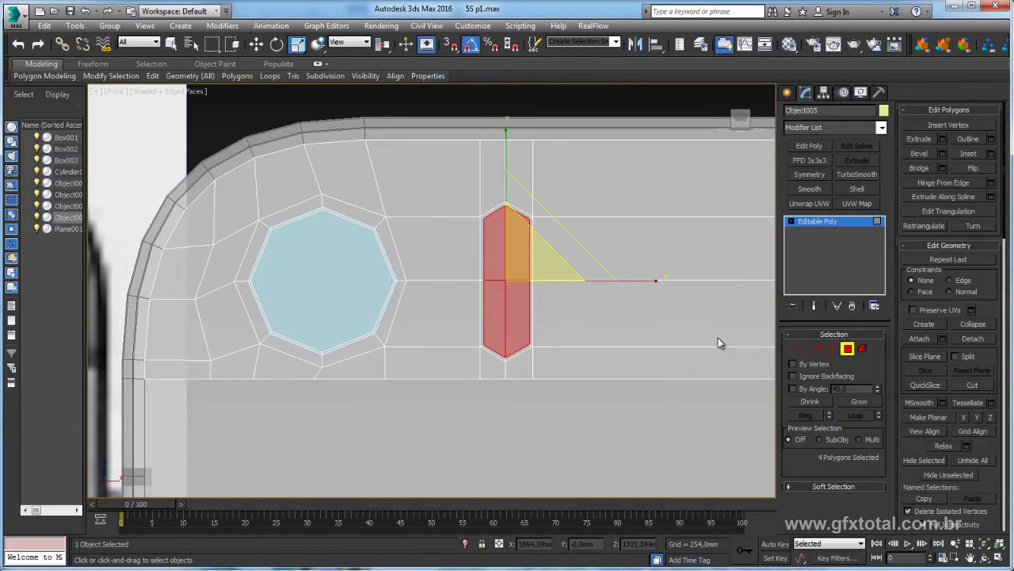
- Inset the slot faces by 0.15mm and delete them to open a hole
click(992, 155)
drag(608, 278, 606, 270)
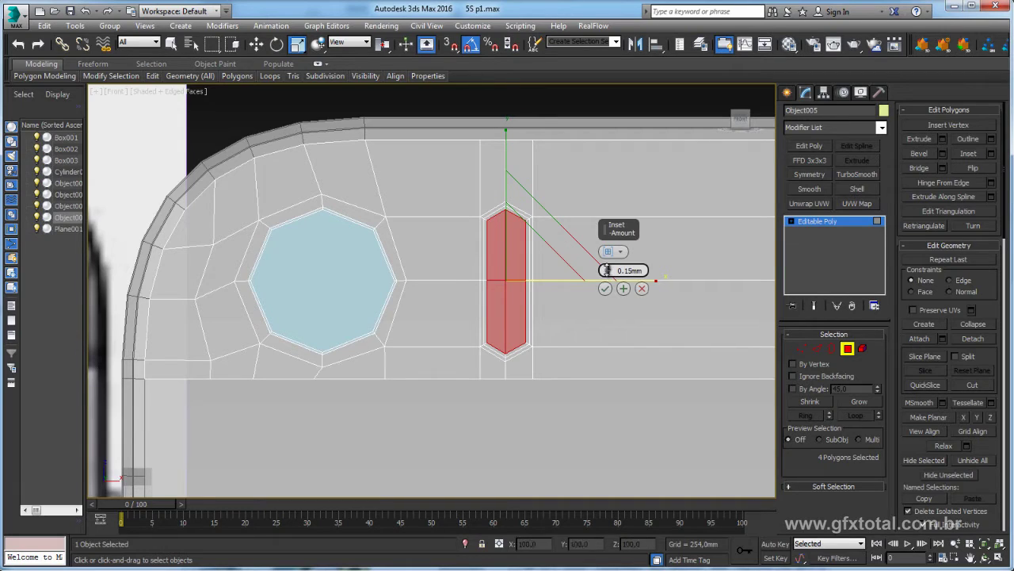
click(605, 287)
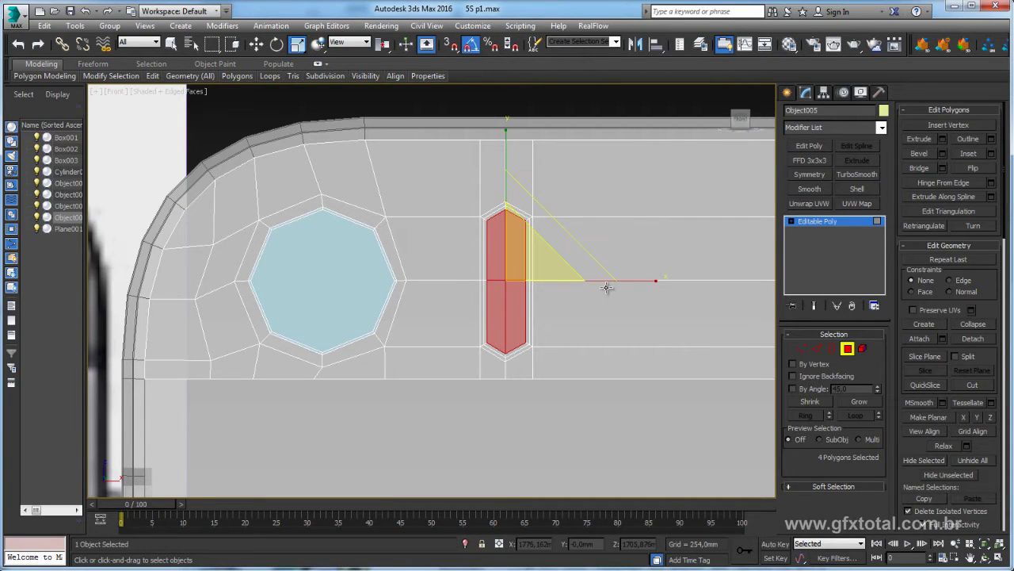
click(762, 331)
- Select the slot's open border and Shift-move it inward about 7.8mm to form walls
click(829, 350)
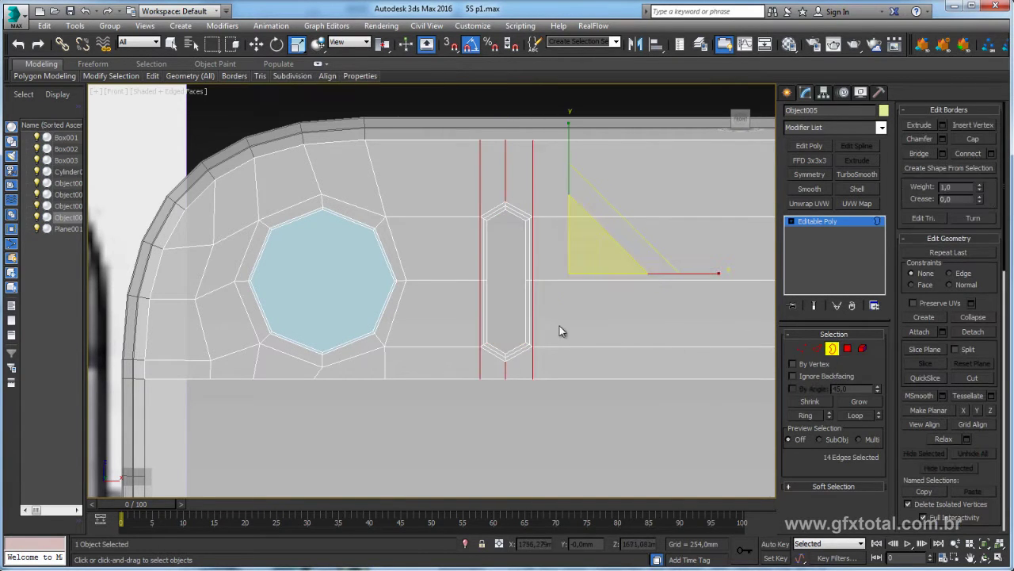
click(527, 294)
scroll(588, 314, up, 2)
mouse_move(588, 314)
alt+middle_down()
mouse_move(584, 303)
mouse_move(553, 326)
alt+middle_up()
key(w)
mouse_move(600, 272)
alt+middle_down()
mouse_move(620, 276)
mouse_move(616, 251)
alt+middle_up()
shift+drag(616, 251, 630, 246)
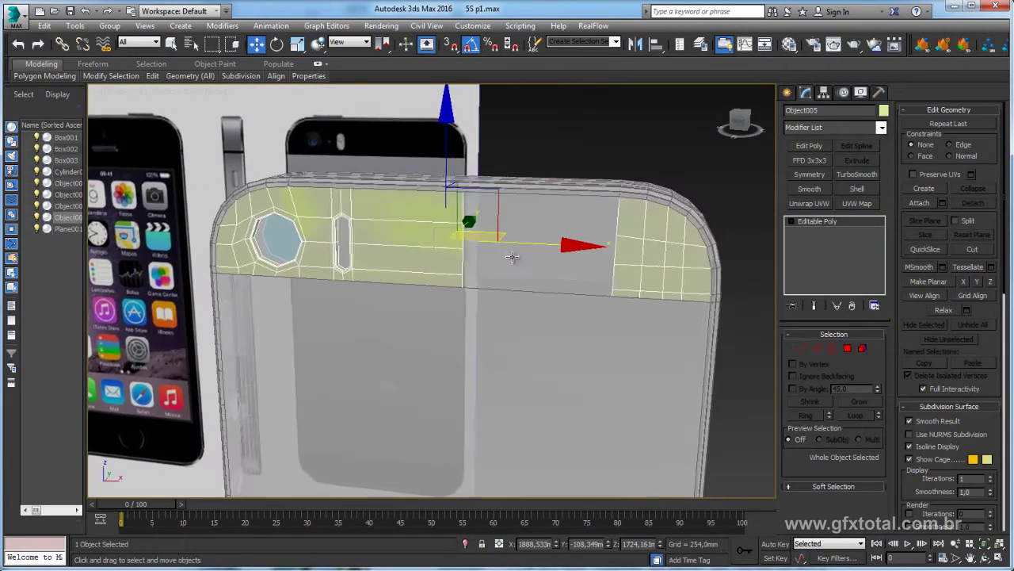
- Select the edges on both sides of the strip's gap and bridge them
key(2)
drag(596, 151, 642, 324)
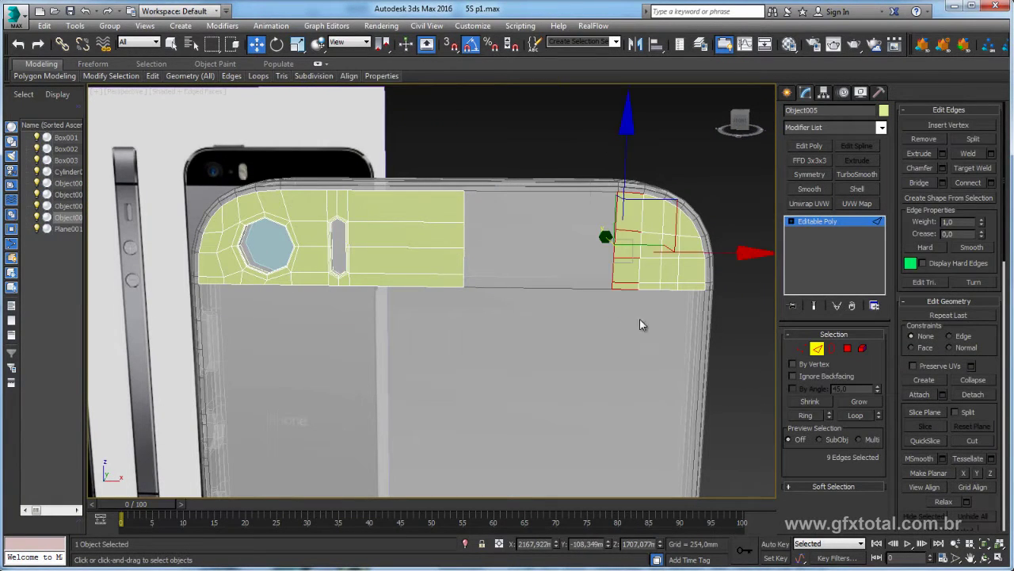
alt+drag(631, 168, 632, 168)
ctrl+drag(448, 339, 380, 172)
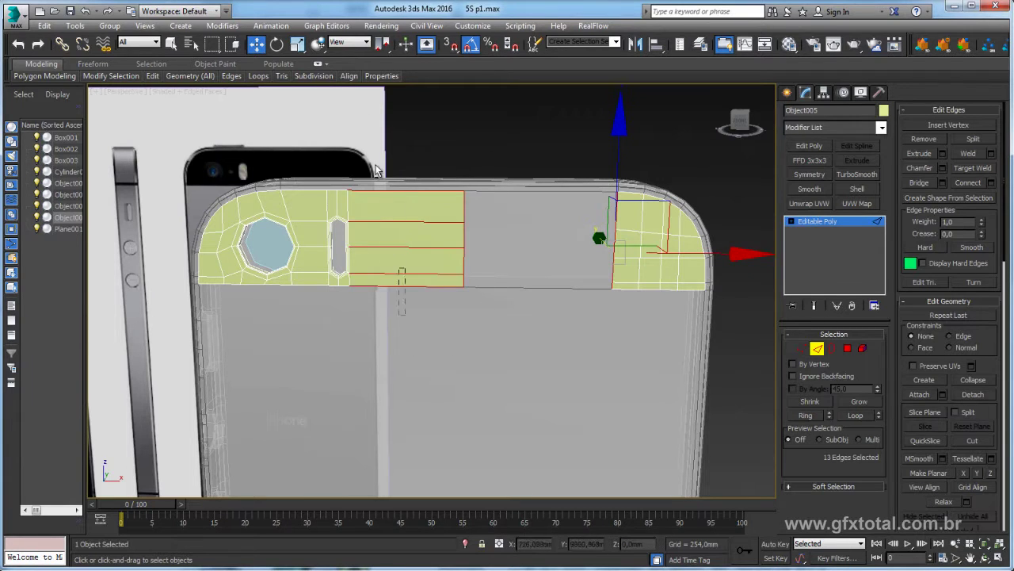
click(919, 182)
- Add a TurboSmooth modifier at 1 iteration to the frame strip
click(817, 221)
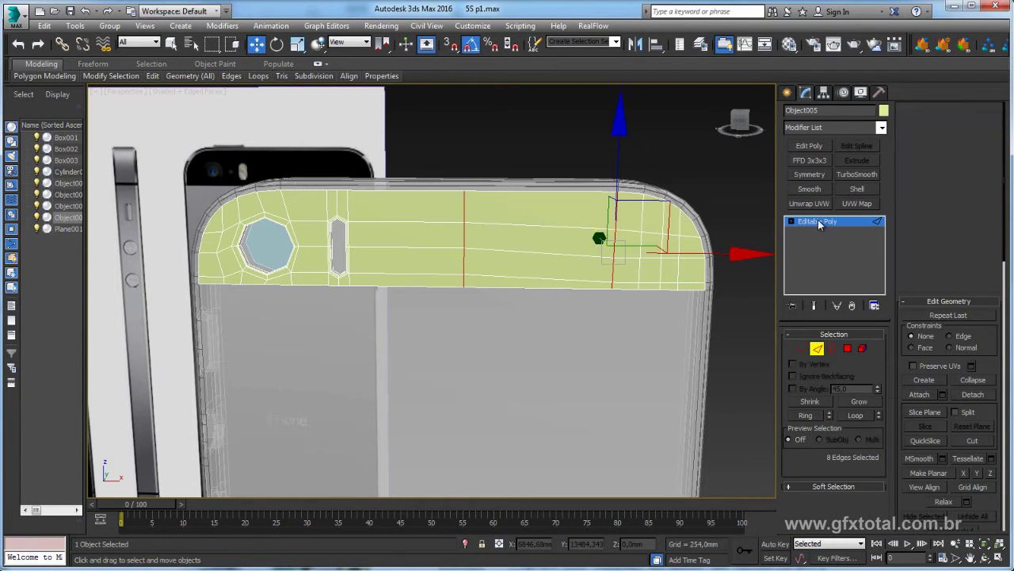
mouse_move(515, 262)
alt+middle_down()
mouse_move(593, 269)
mouse_move(611, 279)
mouse_move(578, 277)
mouse_move(606, 298)
alt+middle_up()
mouse_move(388, 309)
alt+middle_down()
mouse_move(400, 301)
mouse_move(351, 276)
mouse_move(379, 261)
alt+middle_up()
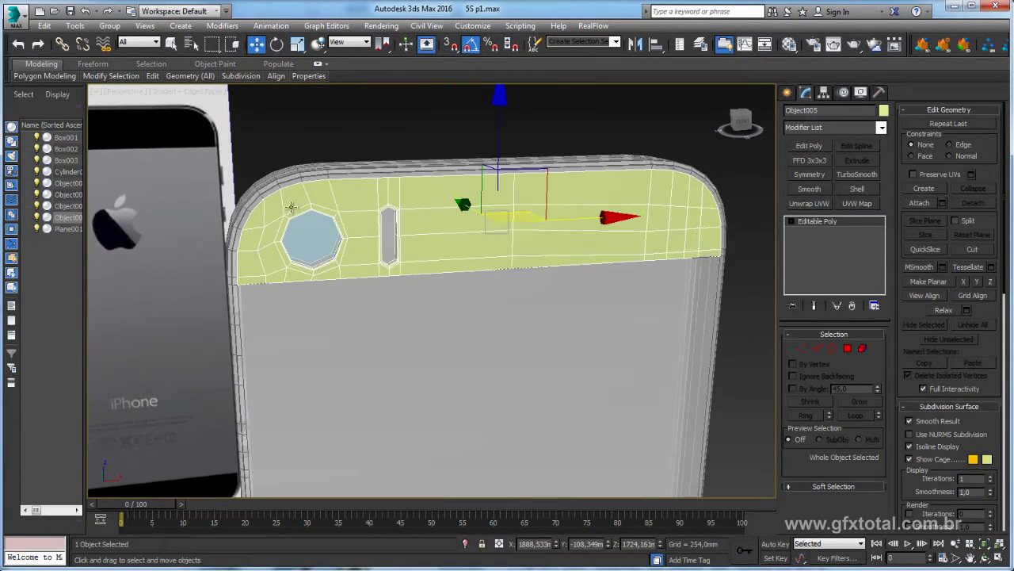
click(857, 175)
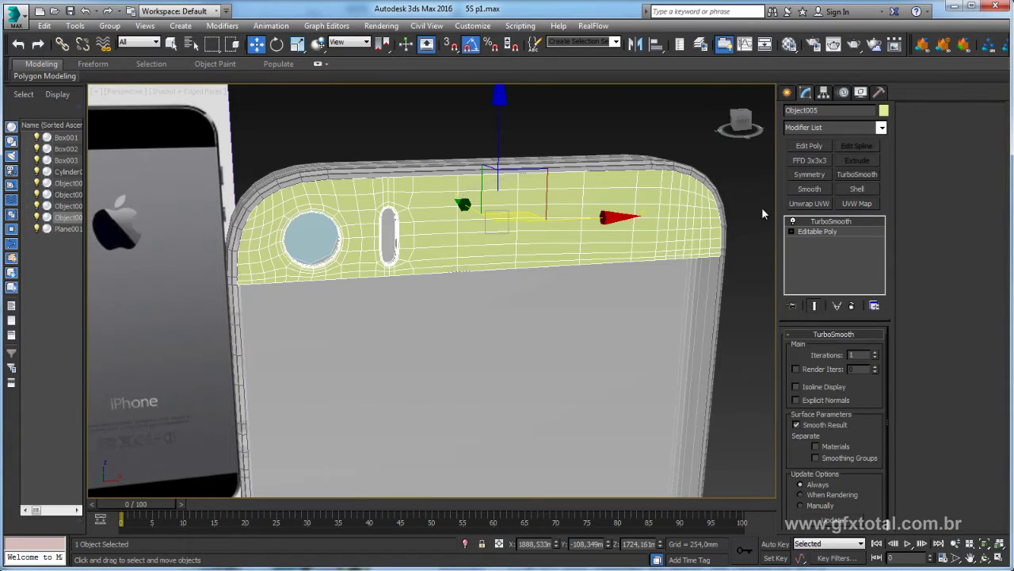
- Inspect the smoothed parts, toggling edged faces and selecting Box003 and Object002
click(619, 132)
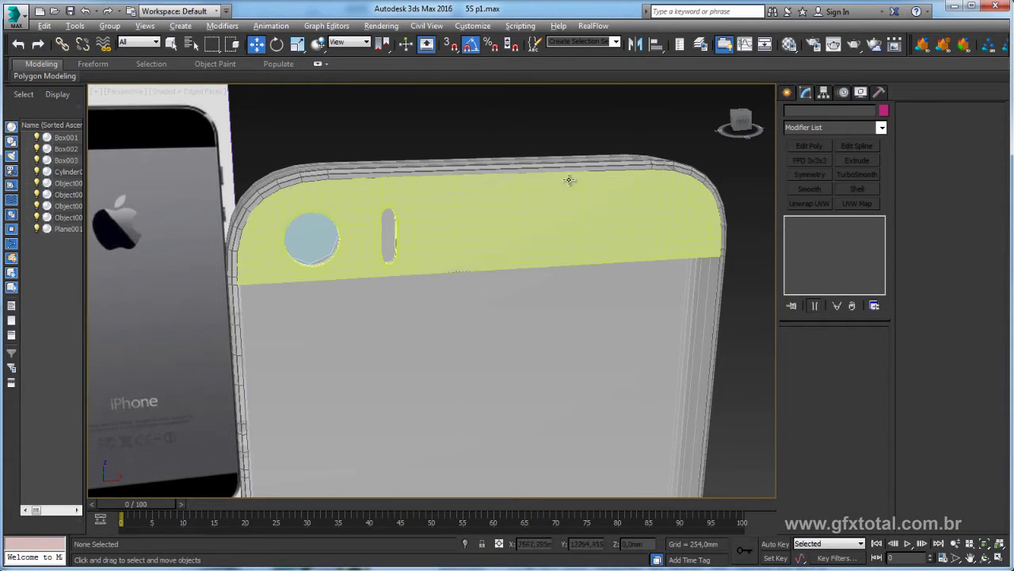
alt+middle_drag(564, 179, 587, 174)
key(F4)
mouse_move(503, 243)
alt+middle_down()
mouse_move(476, 226)
mouse_move(453, 283)
mouse_move(478, 296)
mouse_move(504, 237)
alt+middle_up()
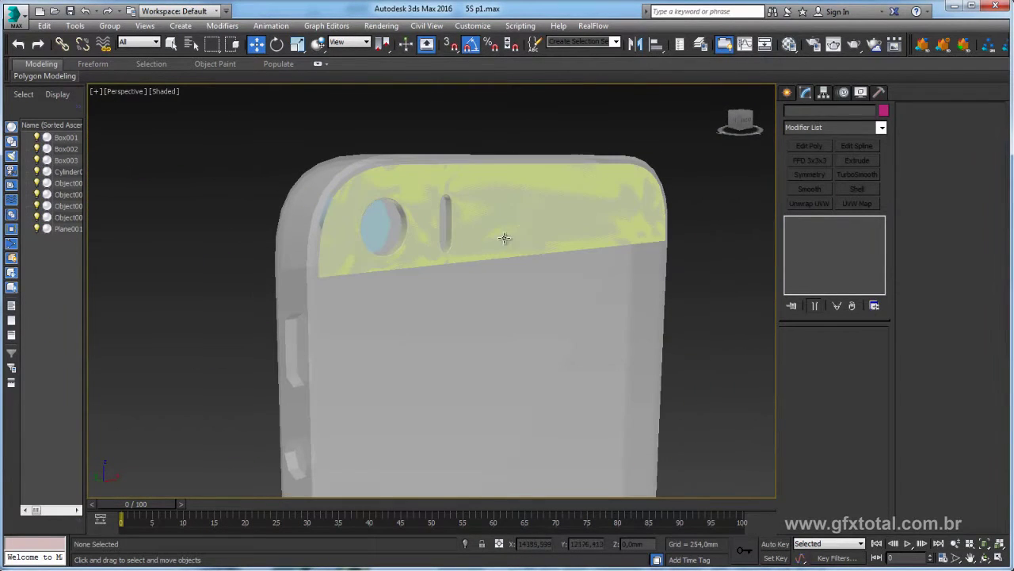
click(446, 230)
key(F4)
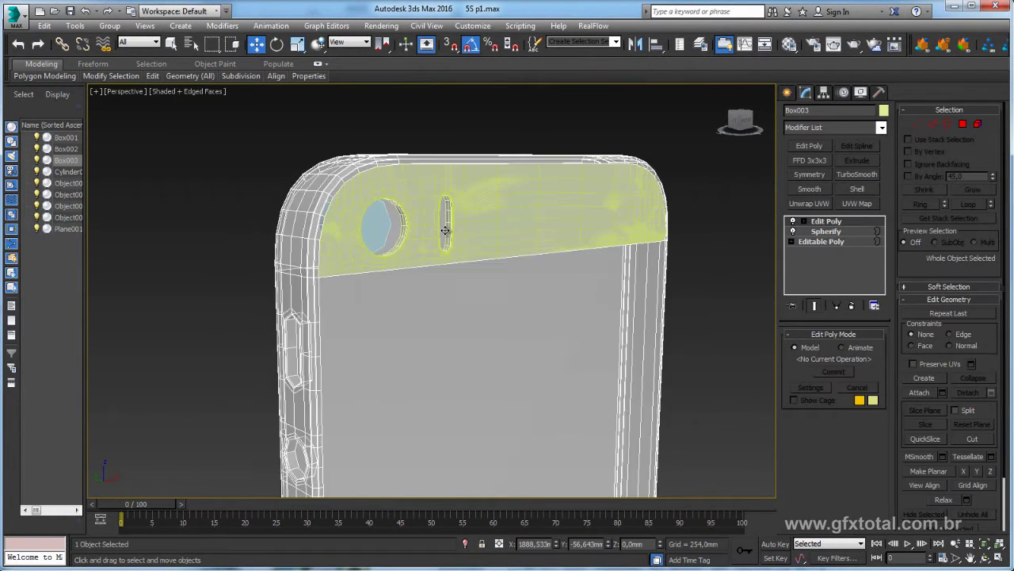
scroll(407, 290, up, 2)
click(410, 299)
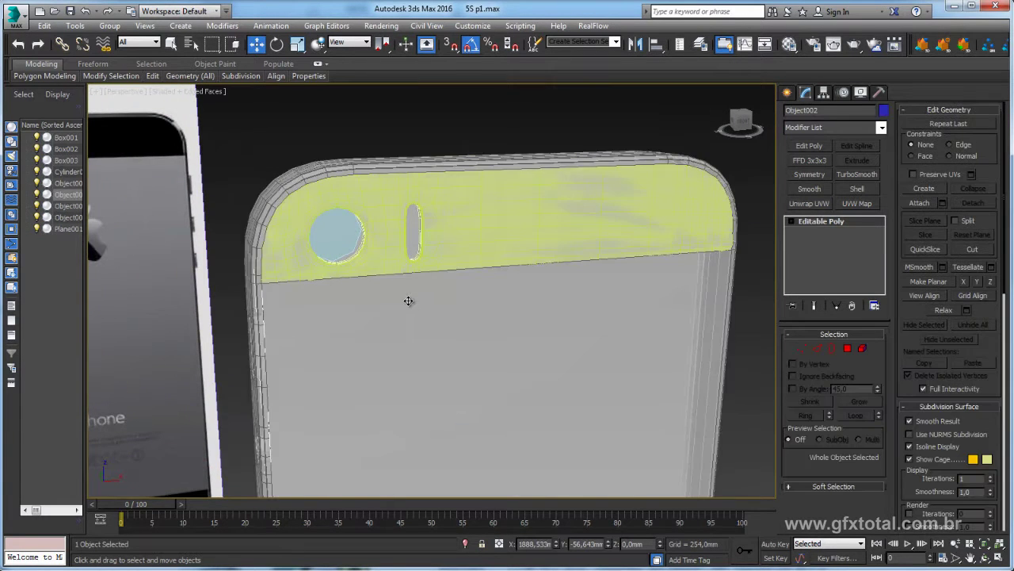
scroll(409, 301, down, 4)
scroll(361, 265, up, 4)
scroll(360, 265, up, 2)
click(380, 261)
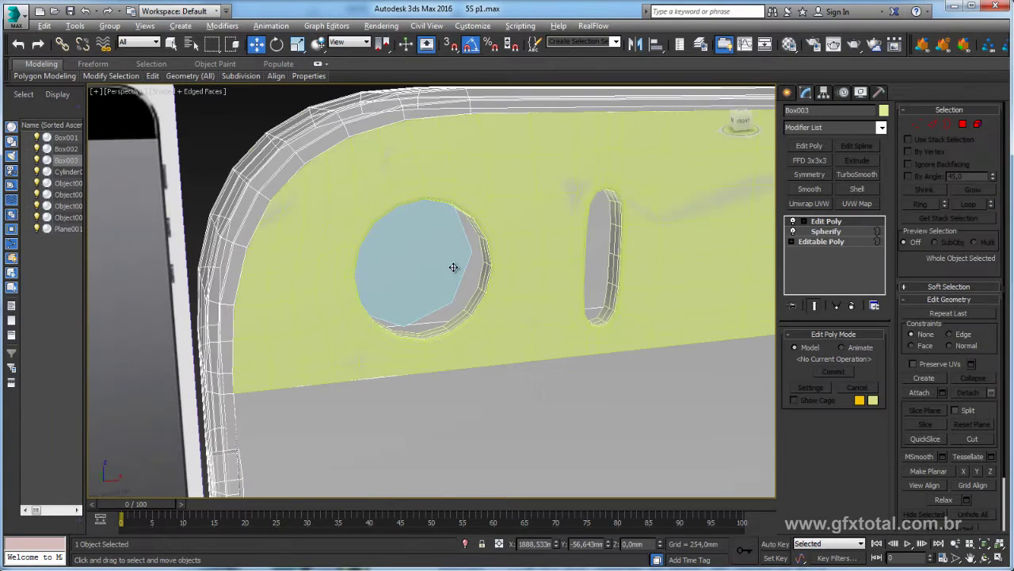
scroll(459, 282, down, 3)
scroll(473, 284, down, 2)
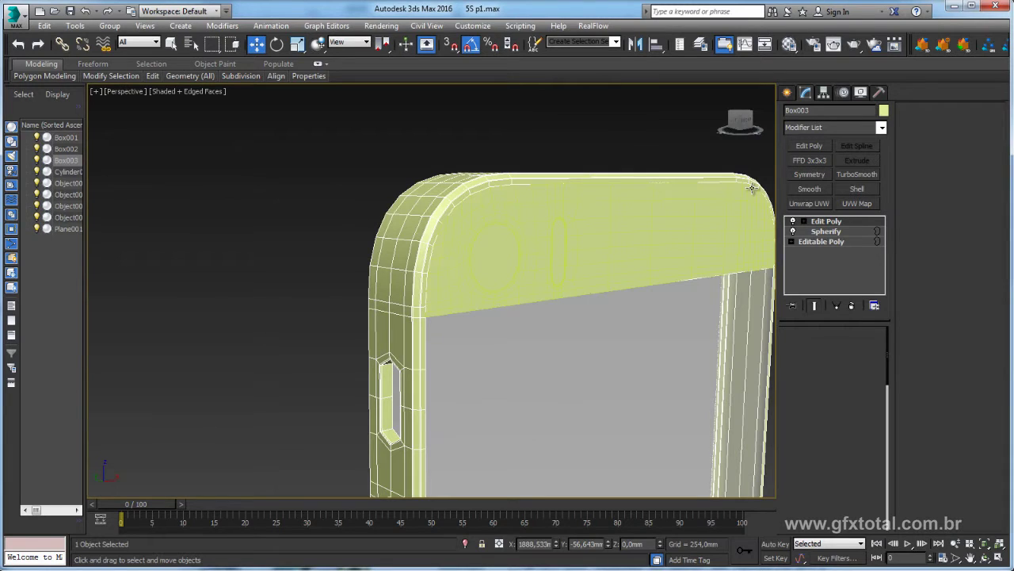
- Enter Box003's polygon level and check the lens cylinder Cylinder001
key(4)
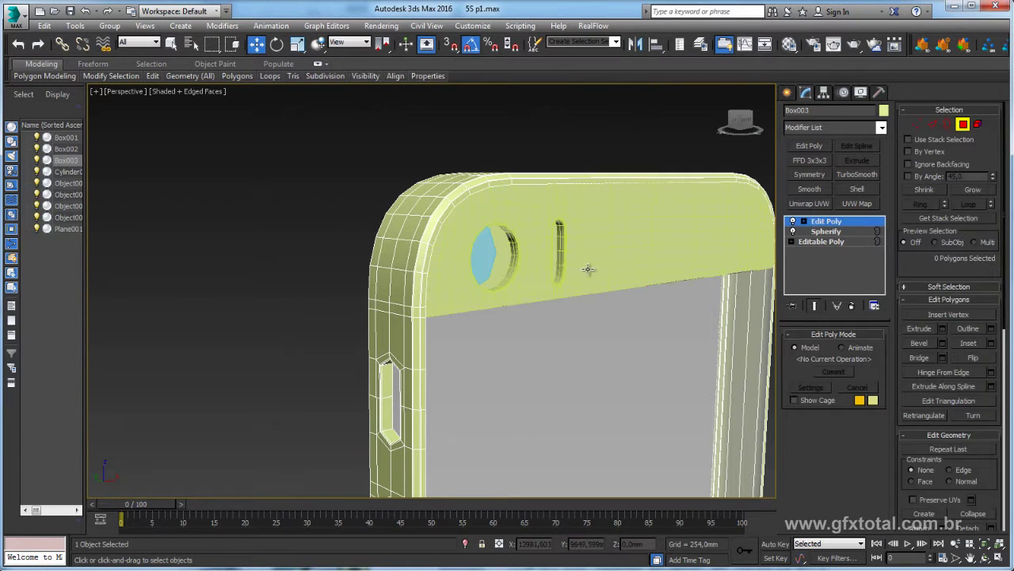
scroll(550, 291, up, 2)
scroll(503, 292, down, 3)
scroll(588, 283, up, 3)
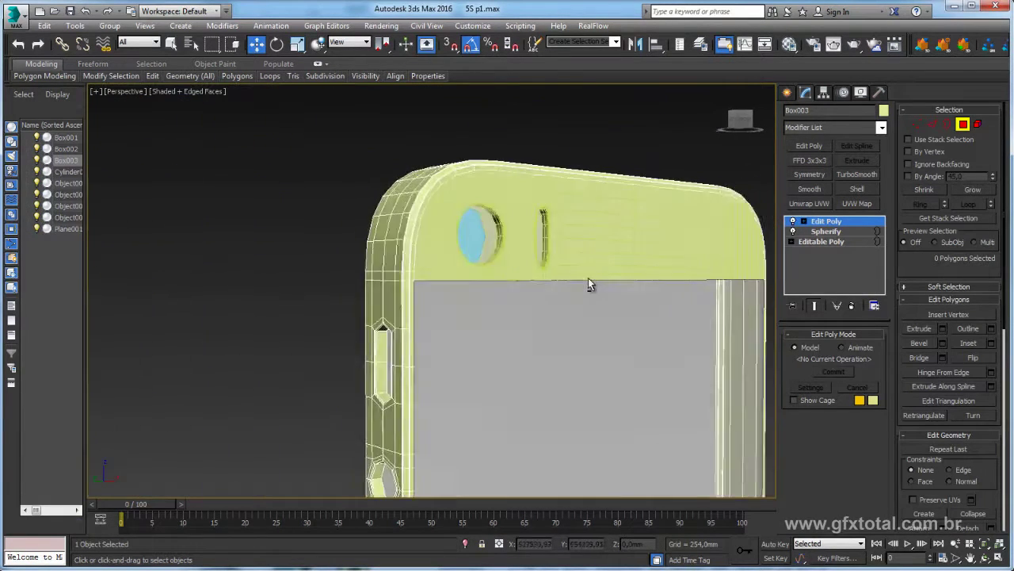
scroll(592, 277, down, 1)
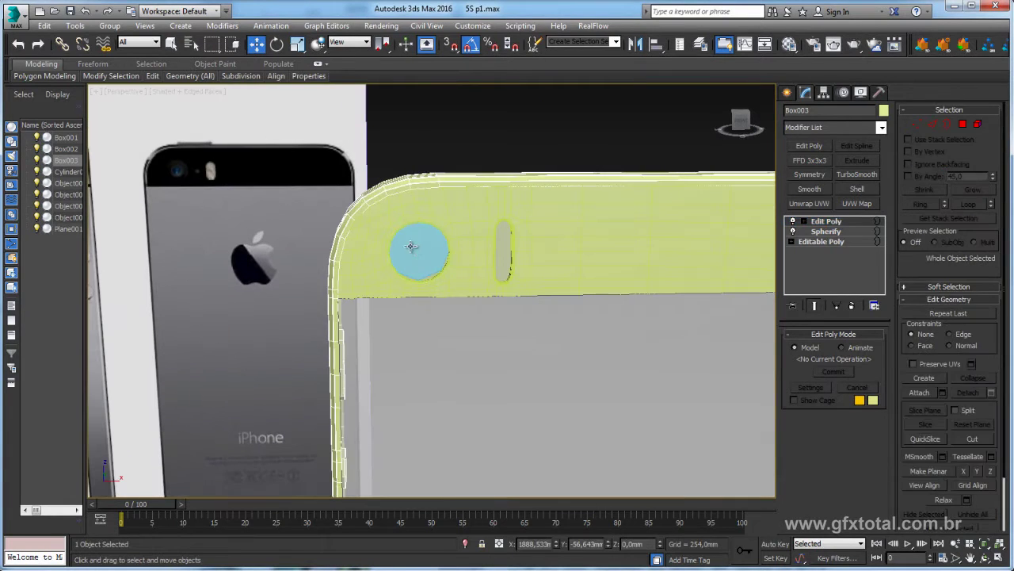
click(441, 264)
click(474, 222)
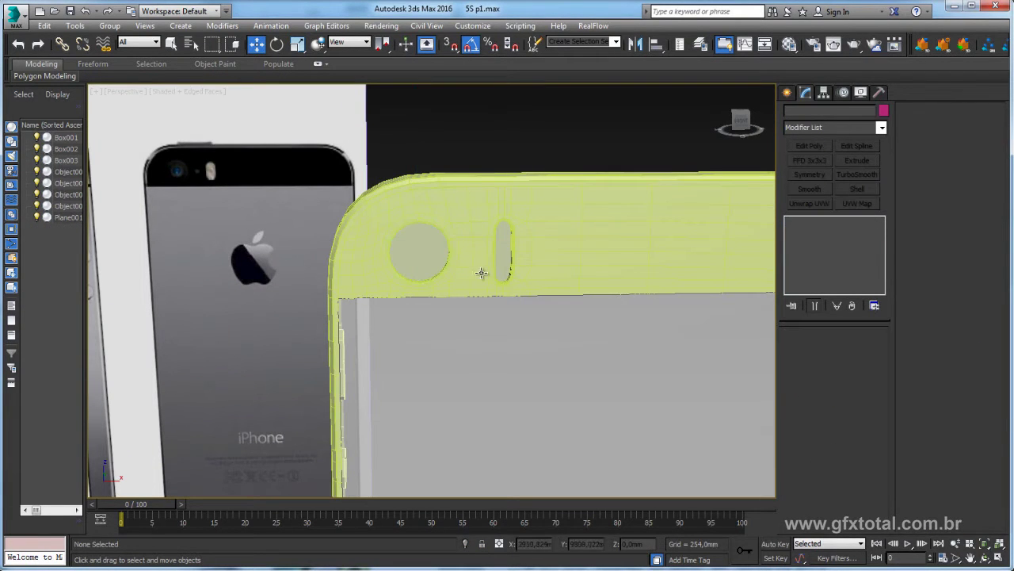
alt+middle_drag(476, 230, 507, 248)
scroll(507, 247, up, 2)
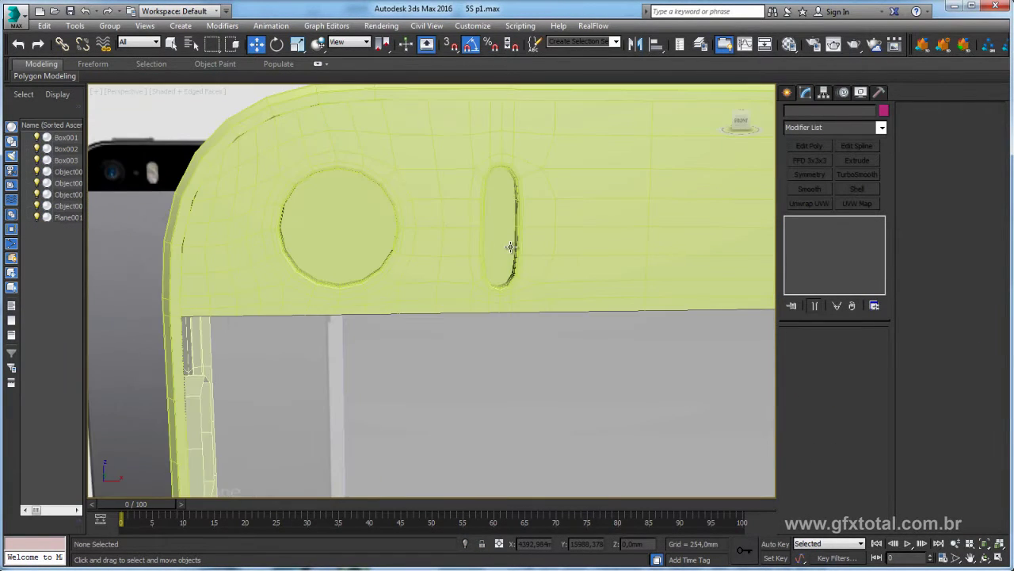
scroll(491, 251, down, 3)
scroll(464, 253, up, 1)
mouse_move(421, 270)
alt+middle_down()
mouse_move(446, 260)
mouse_move(458, 278)
alt+middle_up()
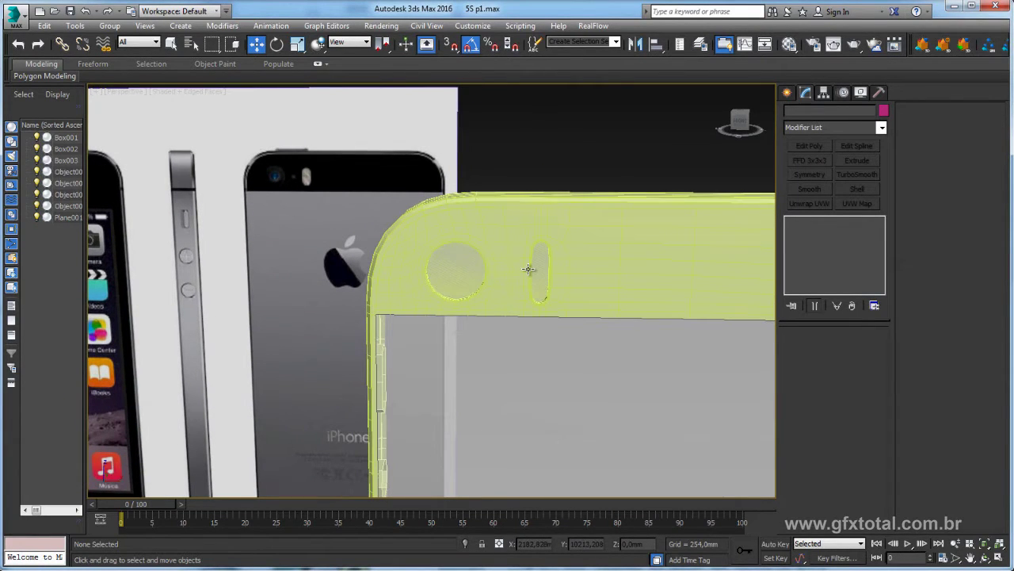
- In Front view, select frame strip Object005 and drop to its Editable Poly level
key(f)
scroll(431, 279, up, 2)
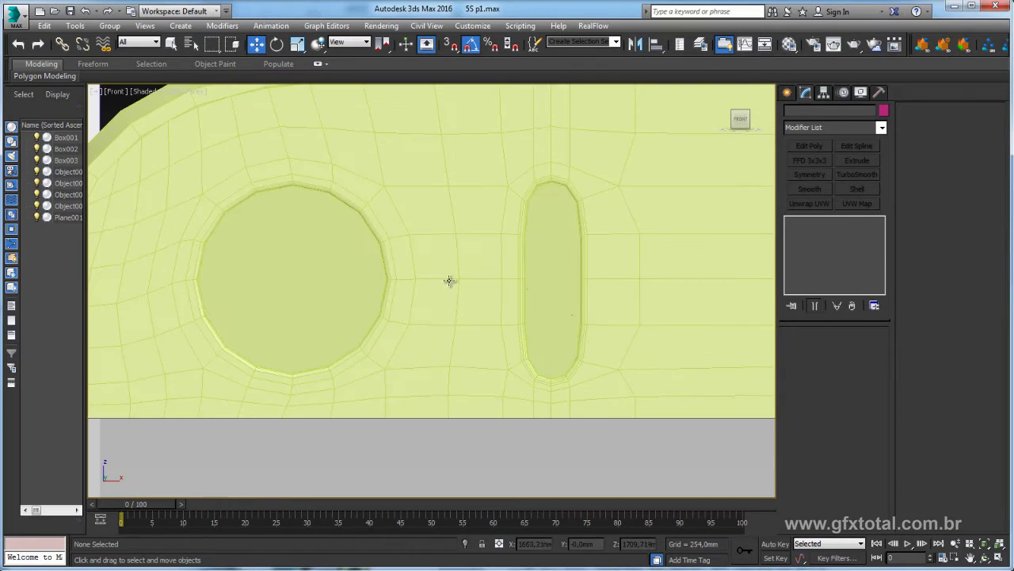
click(451, 280)
click(814, 231)
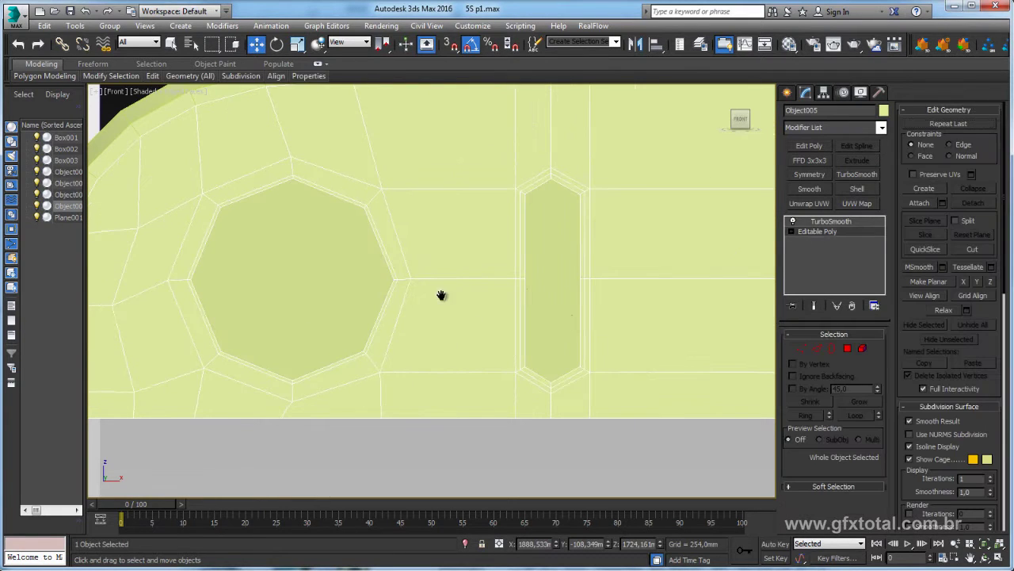
- Connect the horizontal edges between the camera hole and slot with a new edge
scroll(441, 296, down, 2)
click(820, 350)
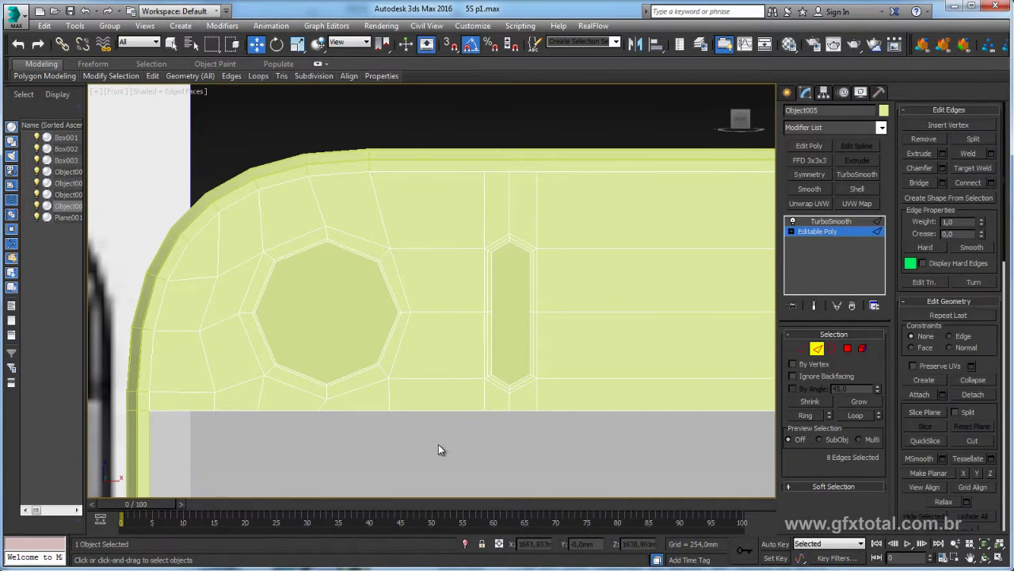
drag(430, 103, 430, 107)
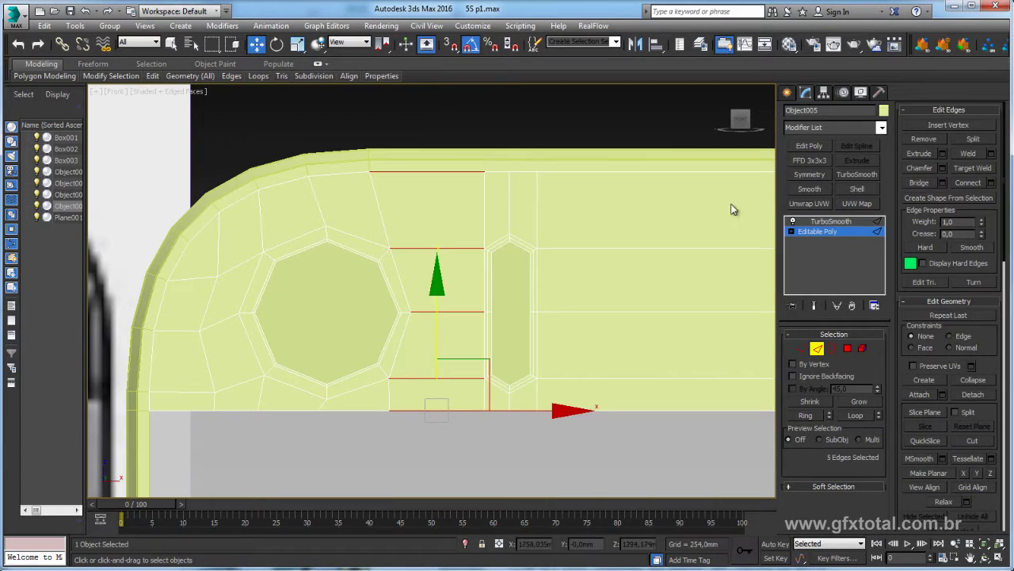
click(991, 183)
click(605, 308)
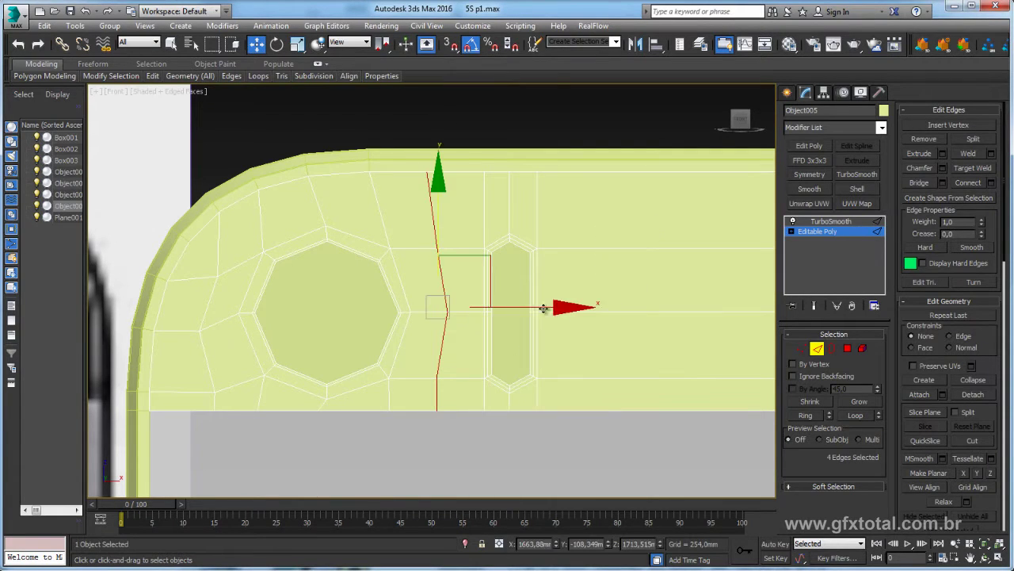
- Connect the vertices along the new edge to the surrounding vertices
click(802, 347)
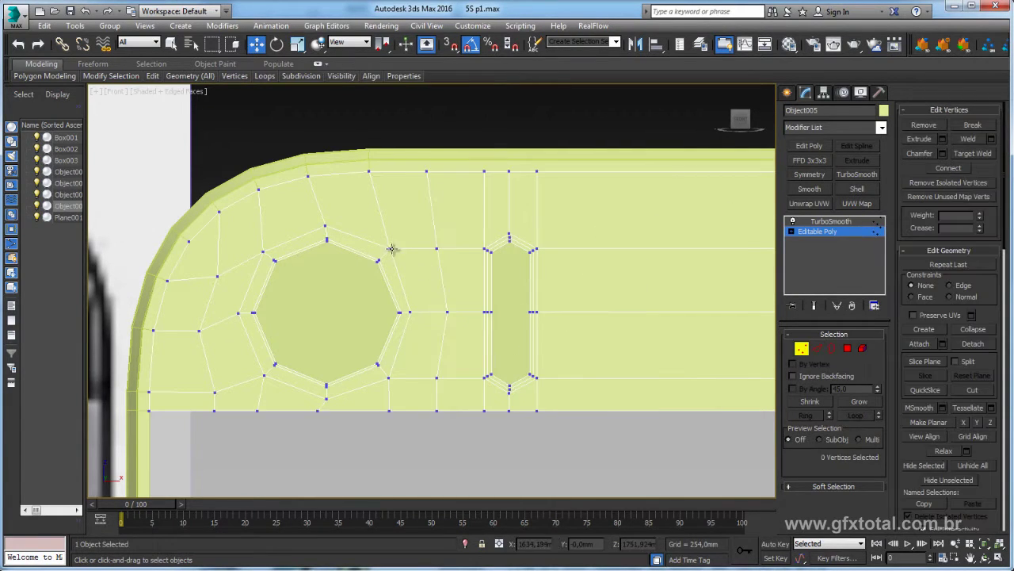
click(390, 249)
ctrl+click(447, 311)
ctrl+click(485, 377)
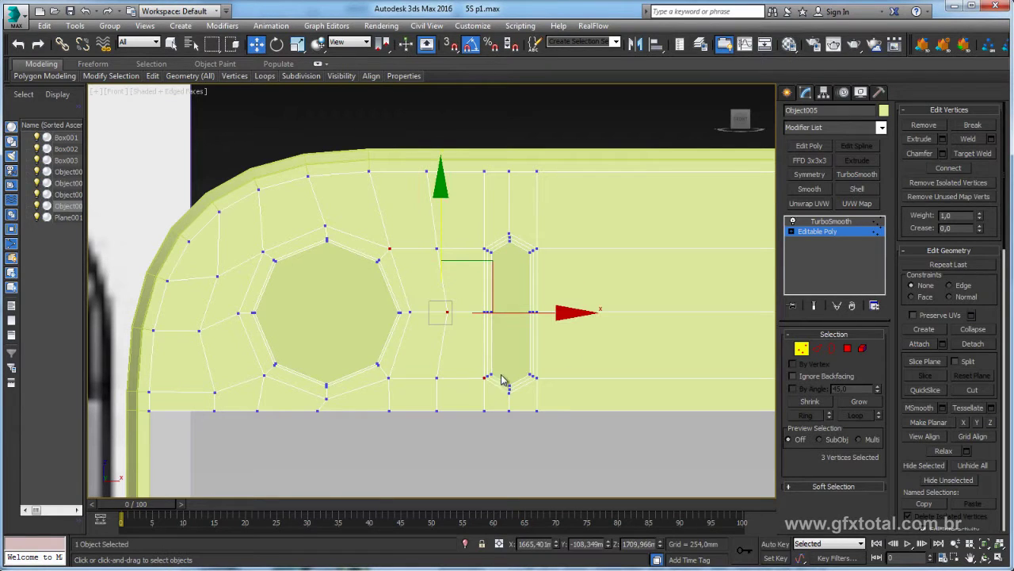
click(484, 248)
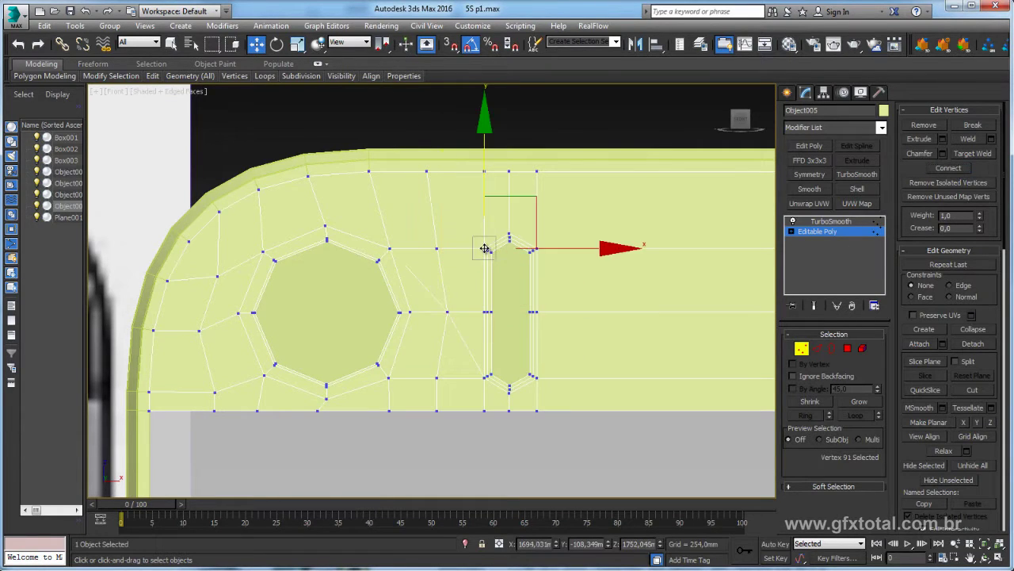
ctrl+click(447, 312)
ctrl+click(389, 378)
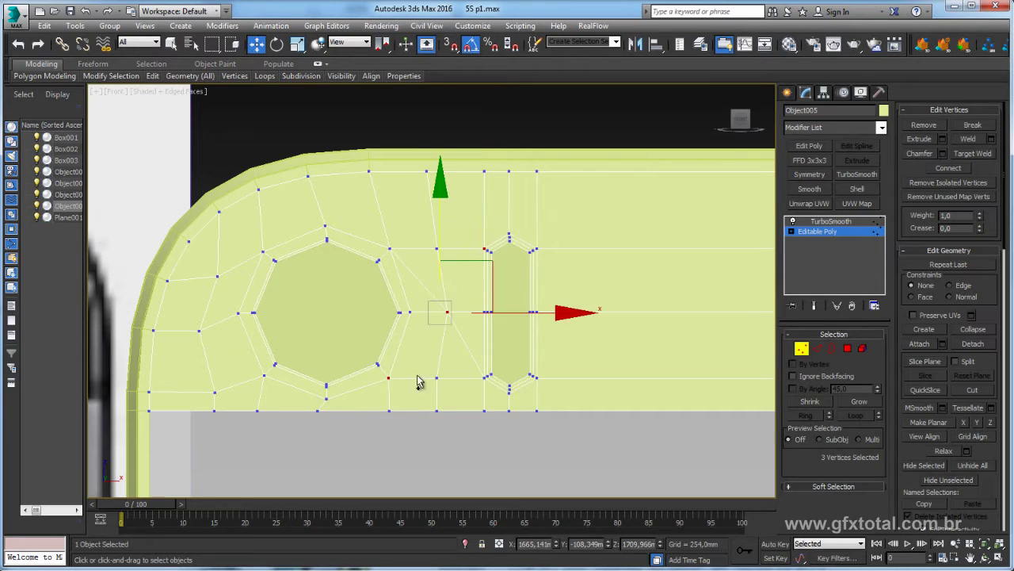
click(948, 168)
- Chamfer the central vertex by 0.586mm into a small octagon
drag(470, 333, 434, 302)
scroll(428, 304, up, 2)
click(943, 154)
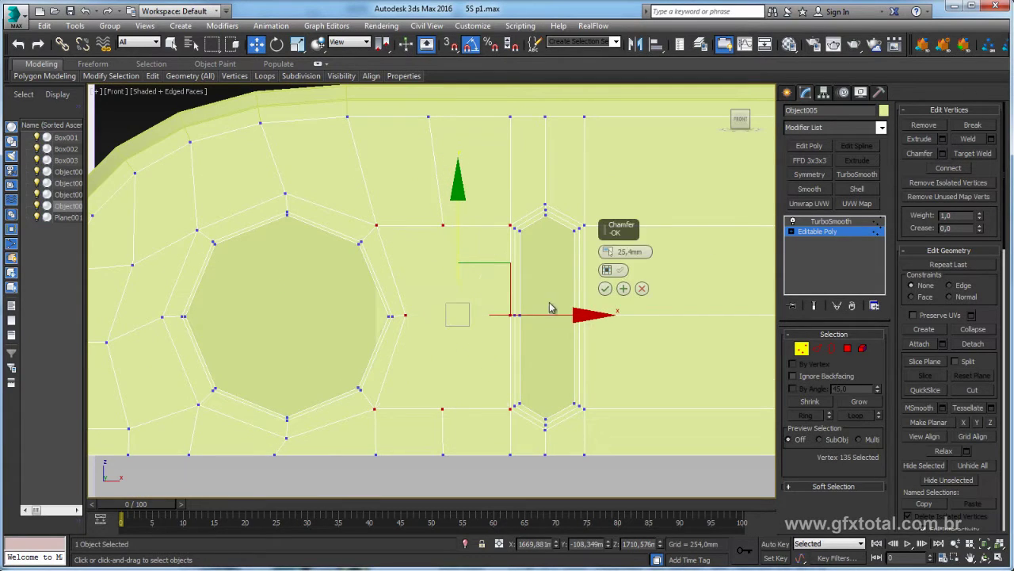
drag(609, 252, 608, 250)
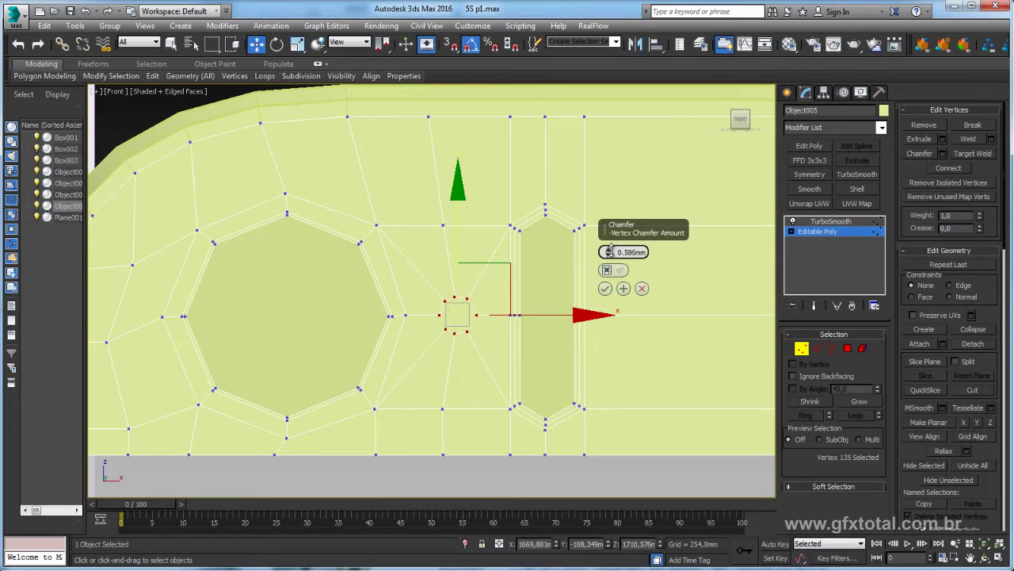
click(605, 287)
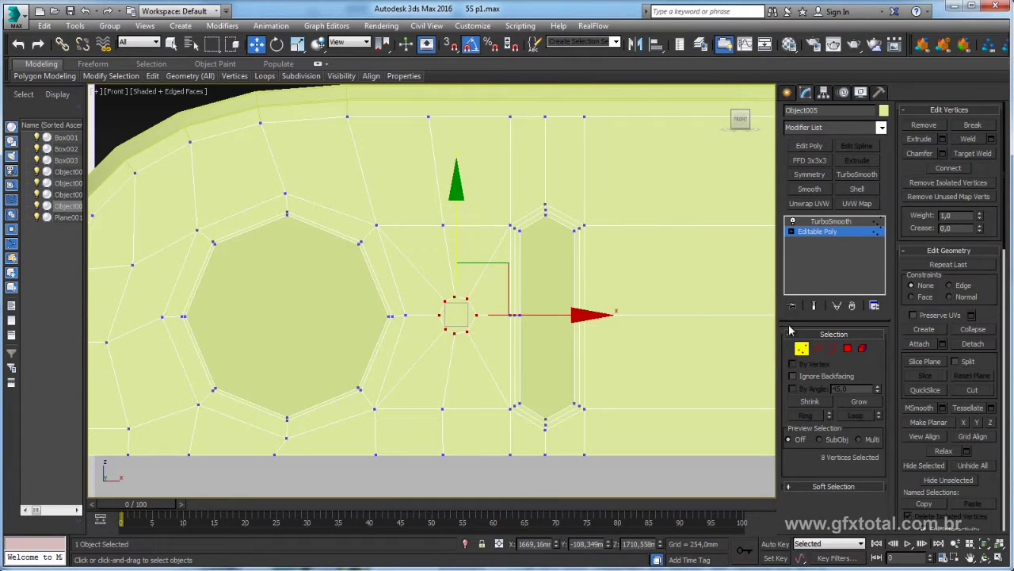
click(847, 349)
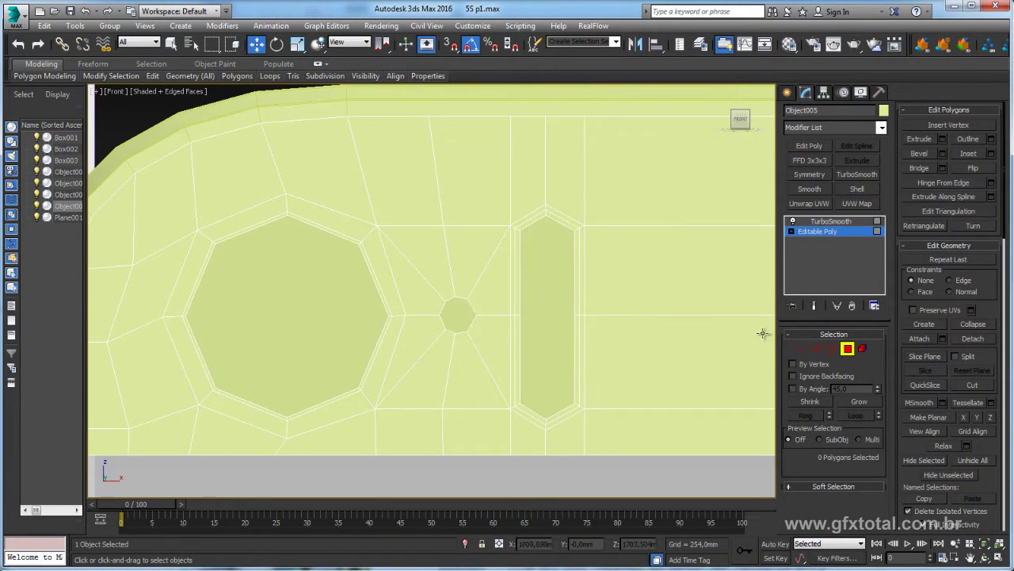
- Select the small octagon's border and delete the TurboSmooth modifier
click(832, 348)
click(469, 300)
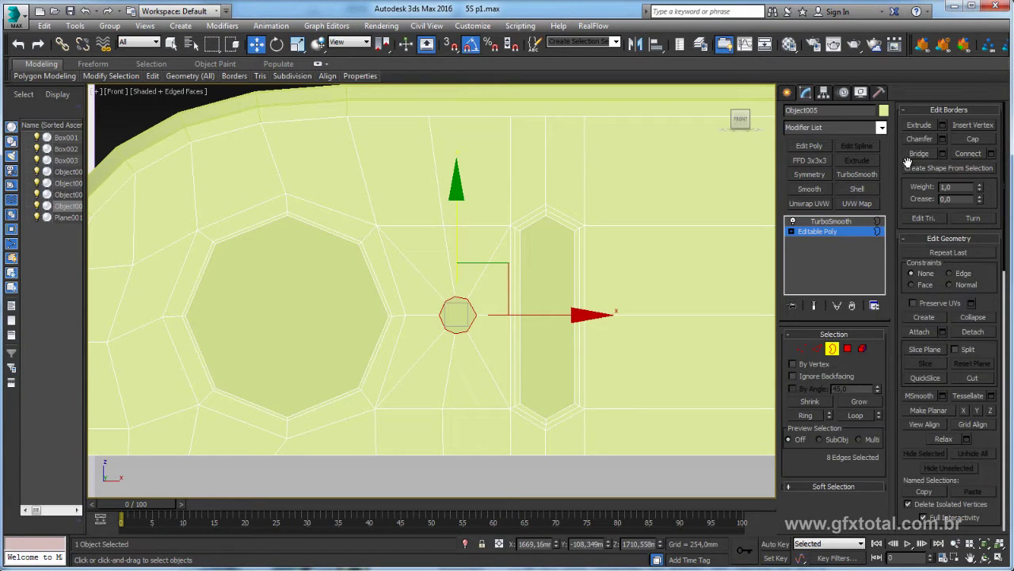
click(818, 222)
click(852, 306)
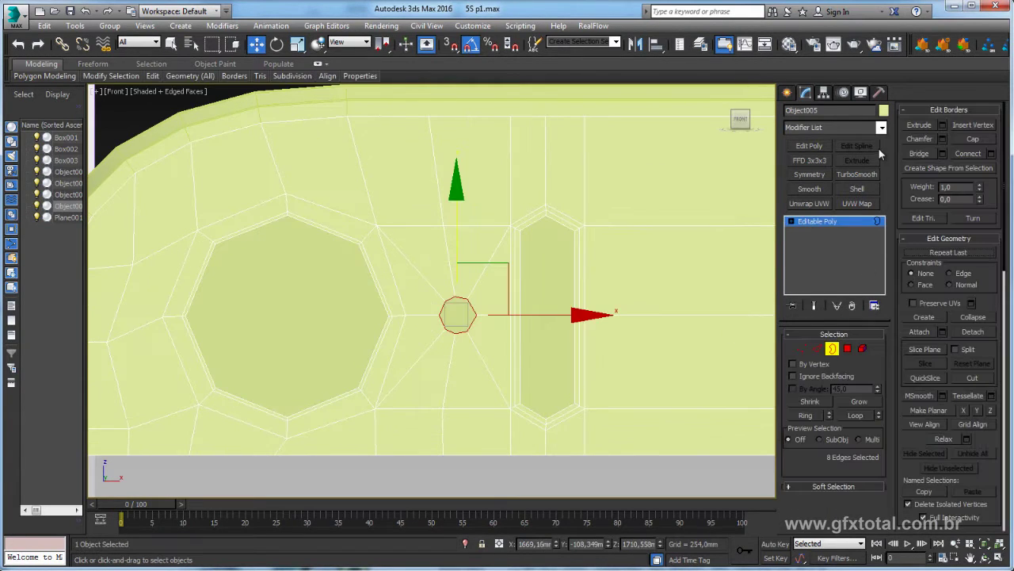
- Try a Spherify modifier on the octagon border, then remove it
click(880, 128)
scroll(832, 317, down, 10)
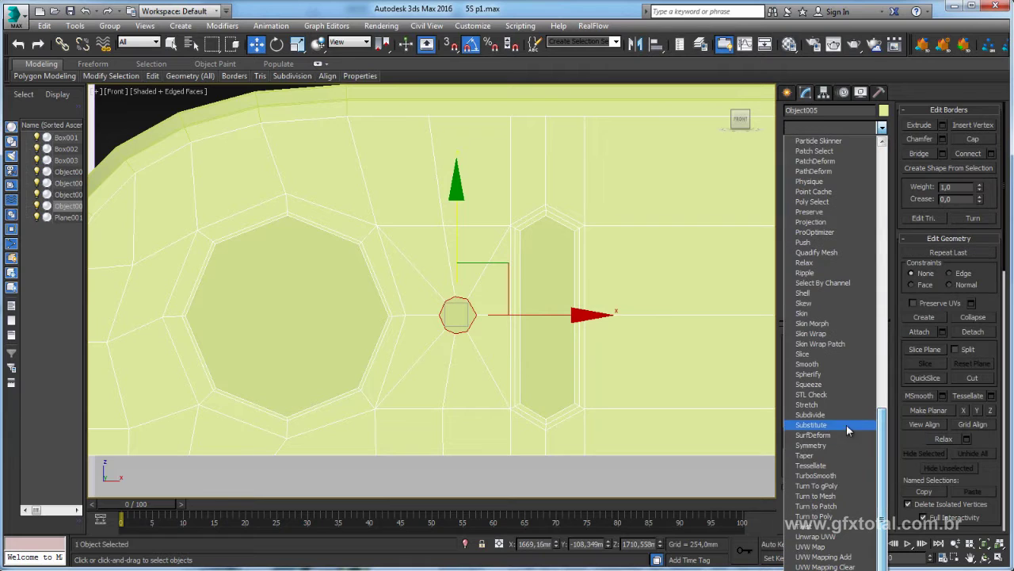
click(816, 373)
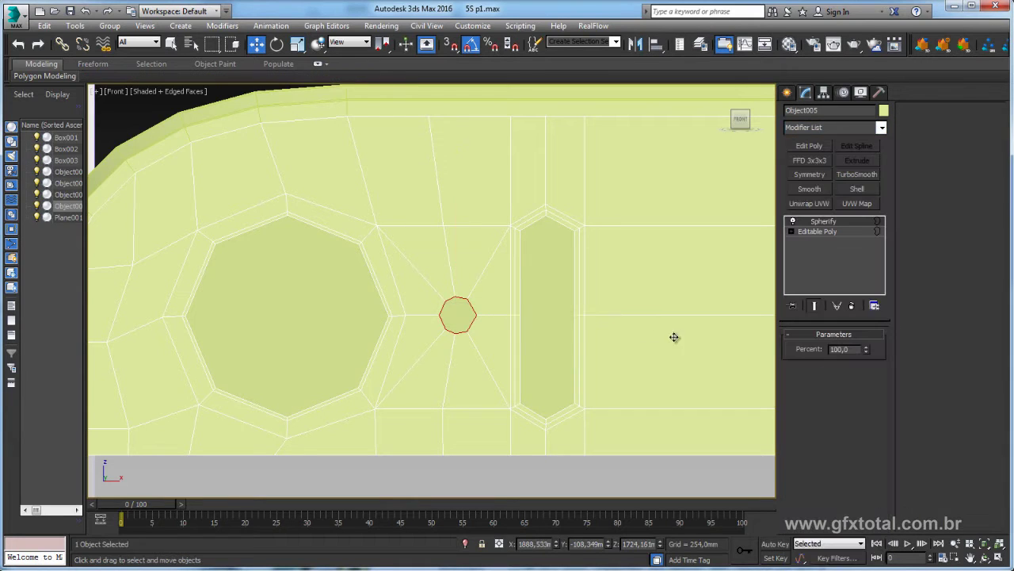
scroll(467, 323, up, 2)
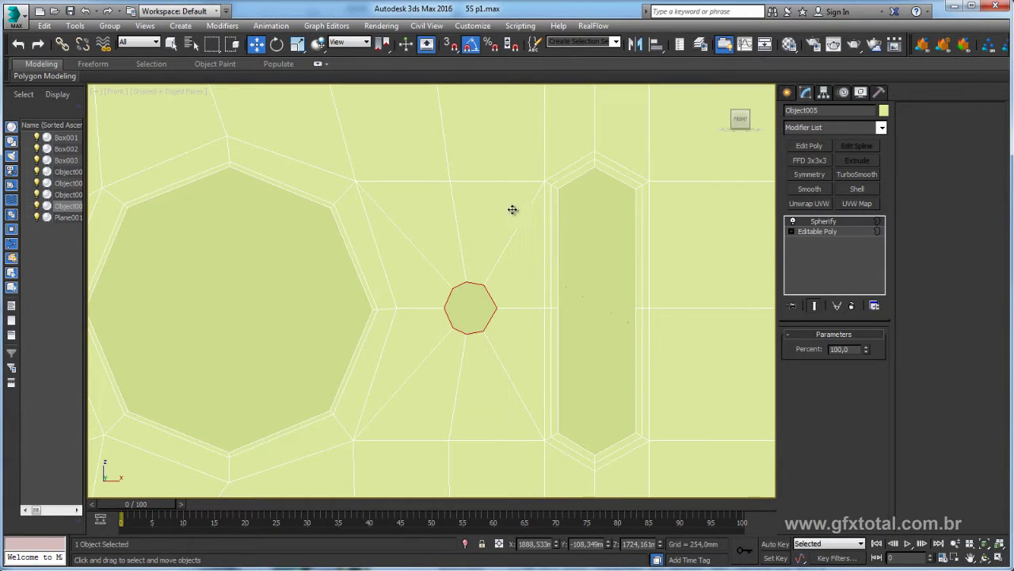
click(853, 306)
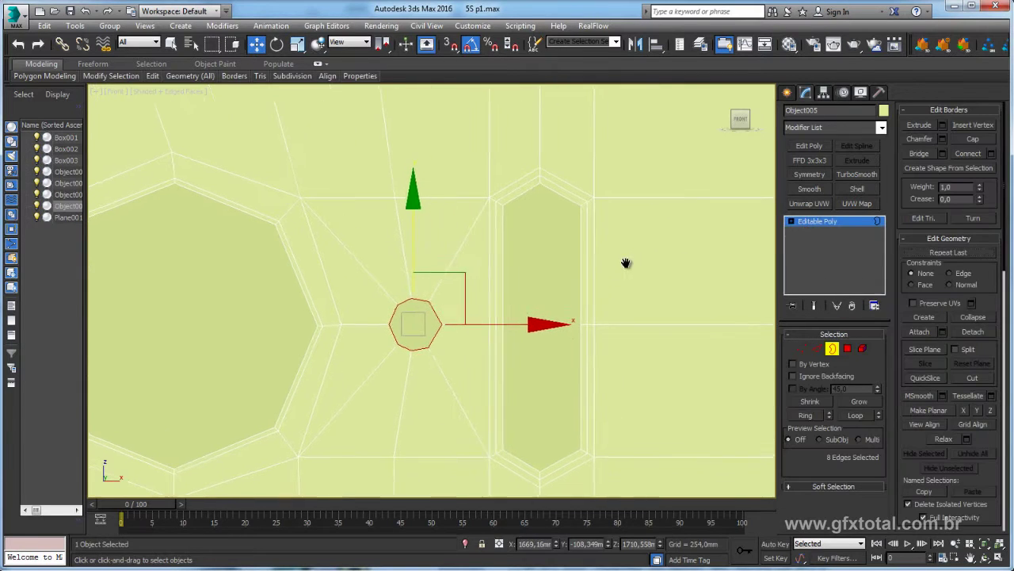
- Draw Cylinder001 (radius 7.312mm, height 0.254mm) on the octagon hole, then reselect Object005
middle_drag(685, 249, 627, 262)
click(788, 92)
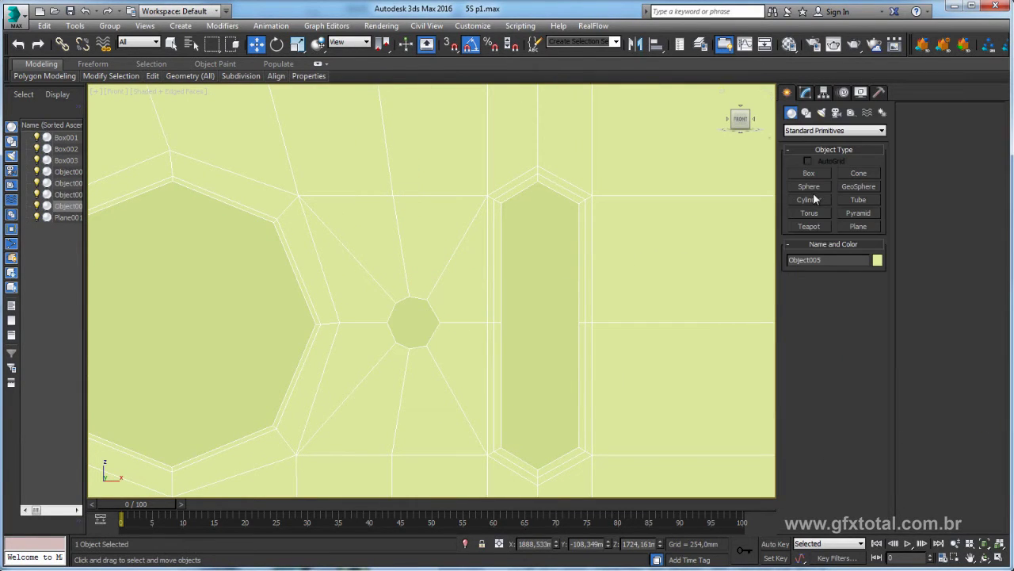
click(810, 200)
scroll(396, 347, up, 2)
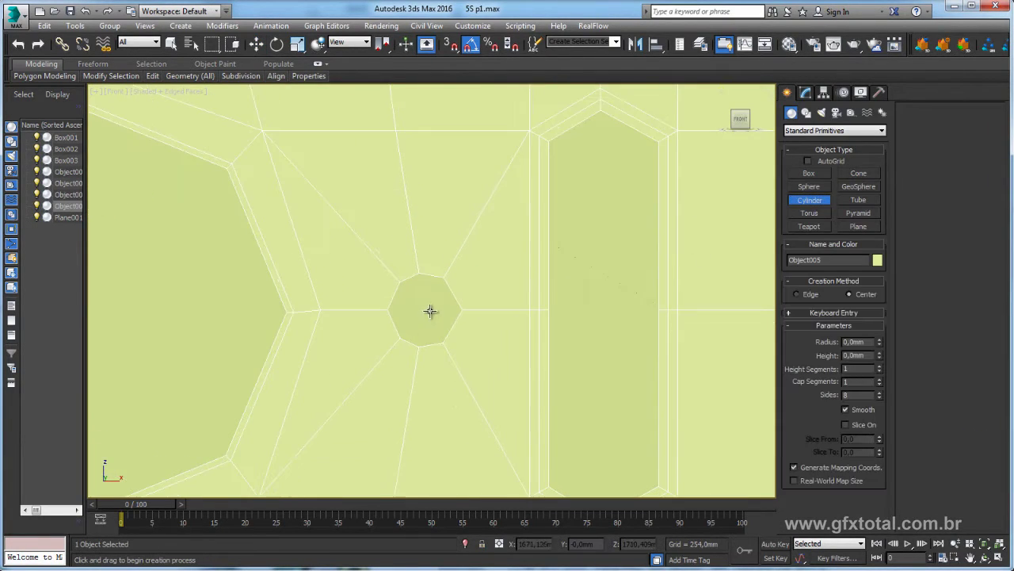
drag(424, 311, 449, 328)
key(F3)
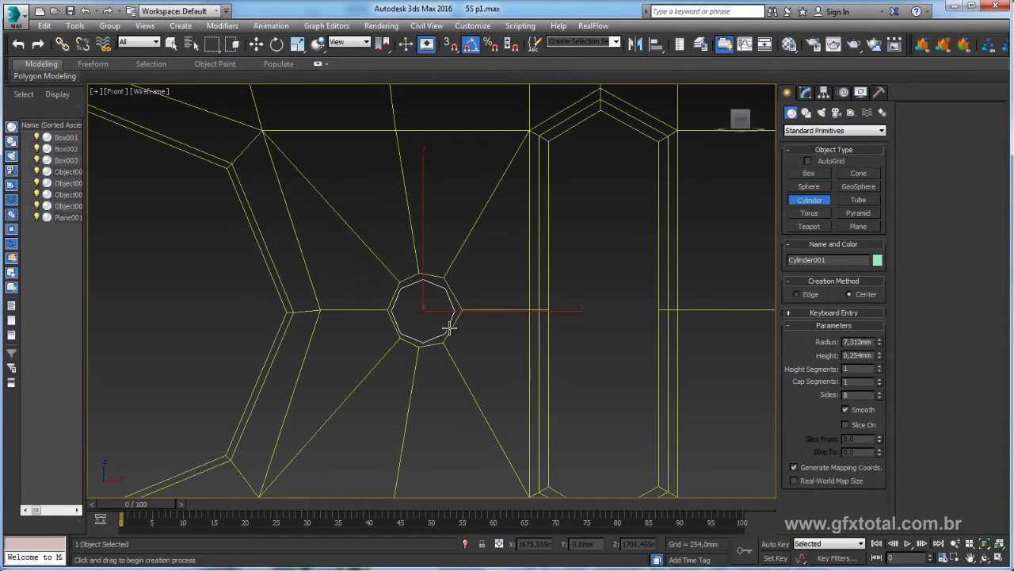
right_click(440, 279)
click(460, 249)
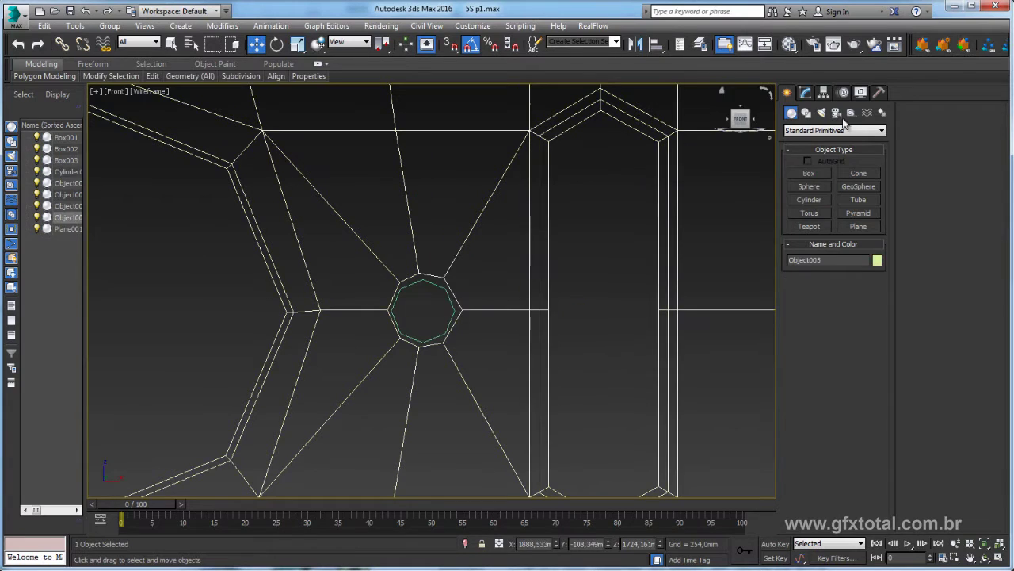
- Move the octagon's top, bottom-left and left vertices onto the cylinder outline
click(805, 93)
click(801, 348)
scroll(482, 307, up, 3)
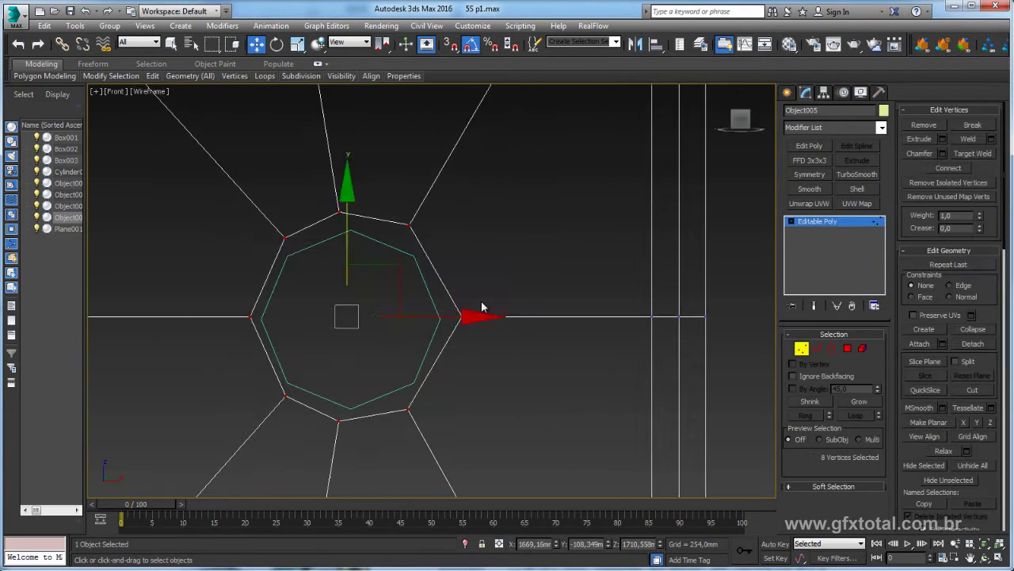
click(441, 317)
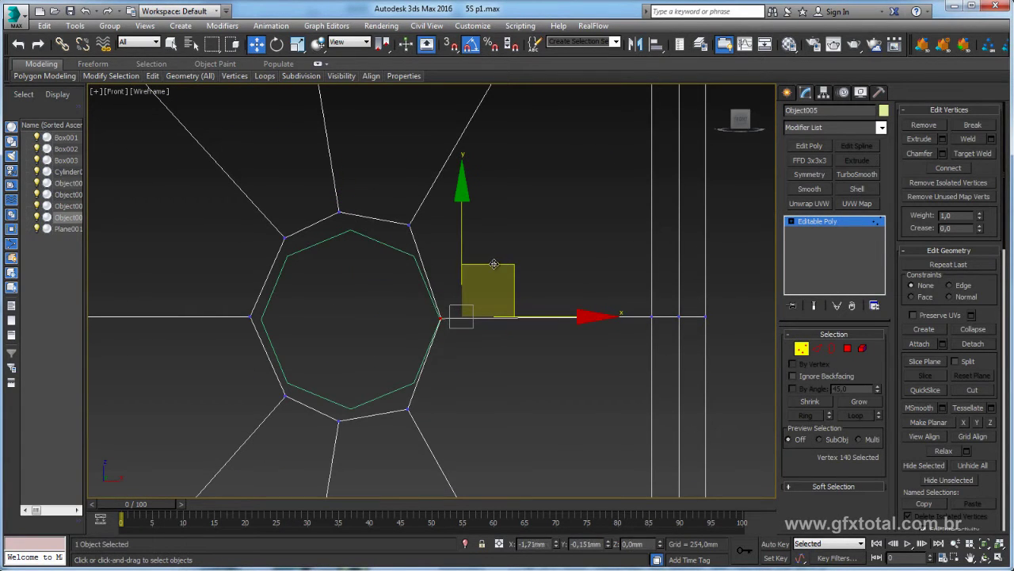
click(342, 204)
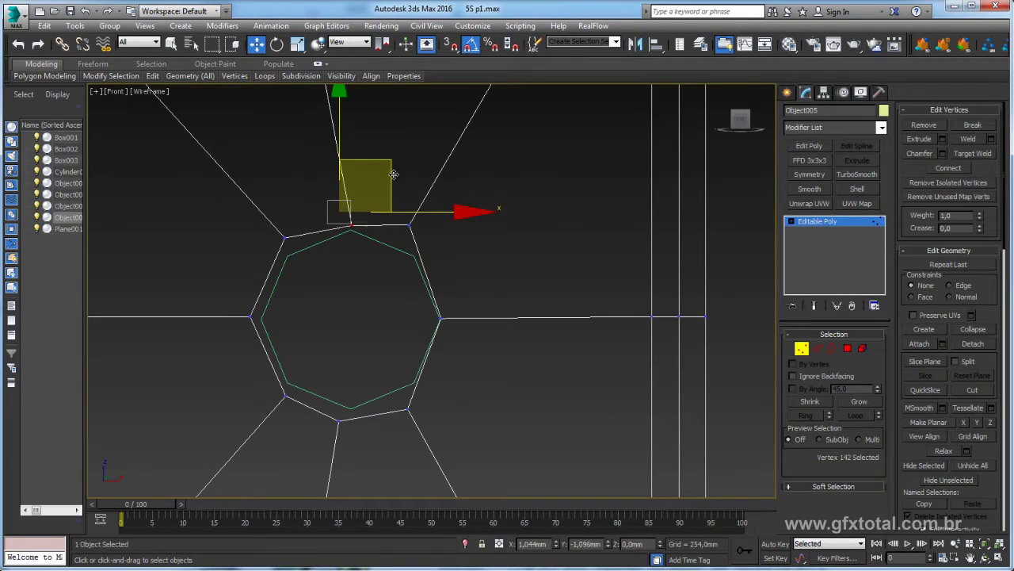
drag(380, 158, 391, 177)
click(355, 438)
click(342, 419)
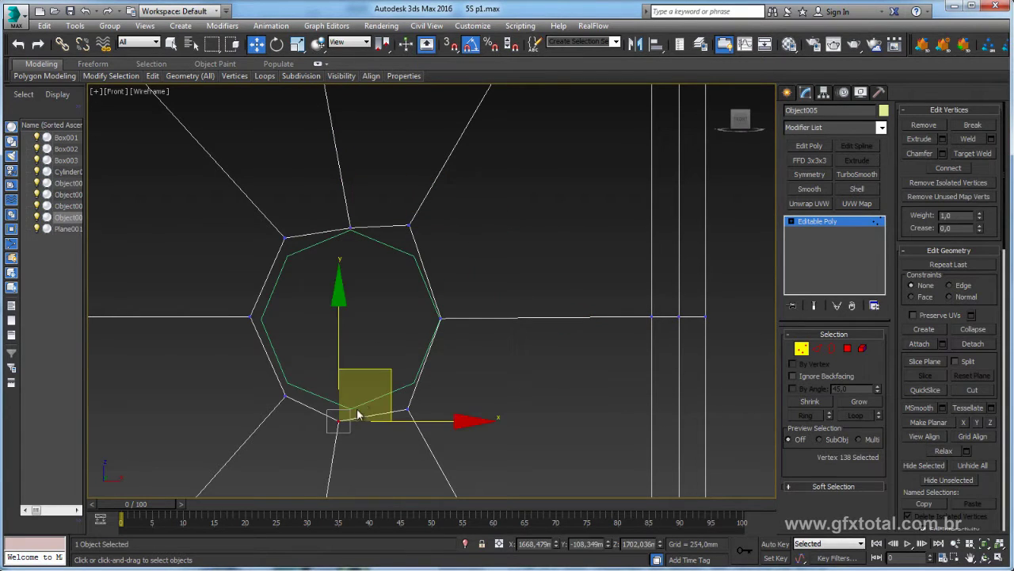
drag(378, 372, 389, 363)
drag(154, 290, 209, 297)
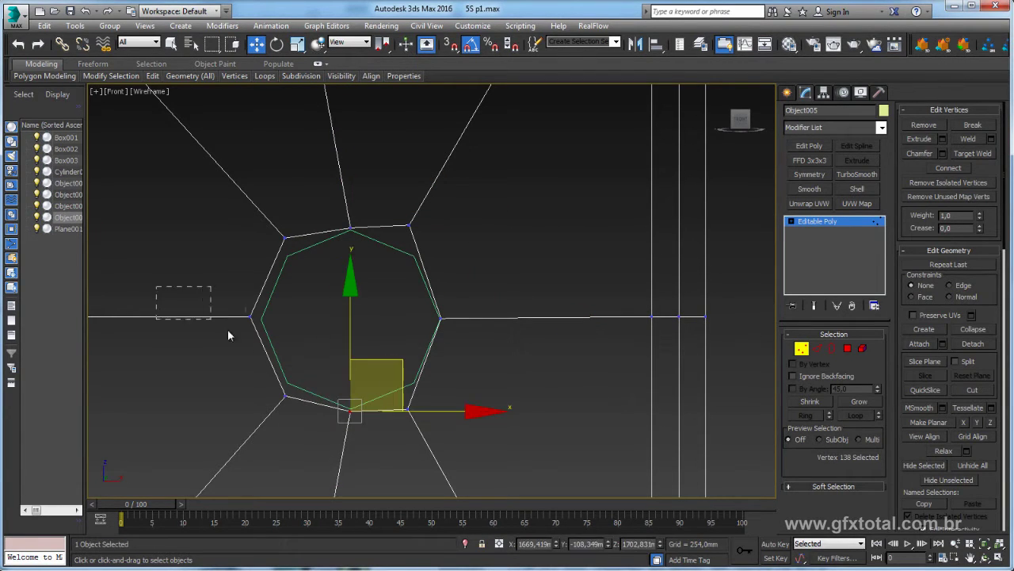
click(250, 316)
drag(317, 317, 328, 317)
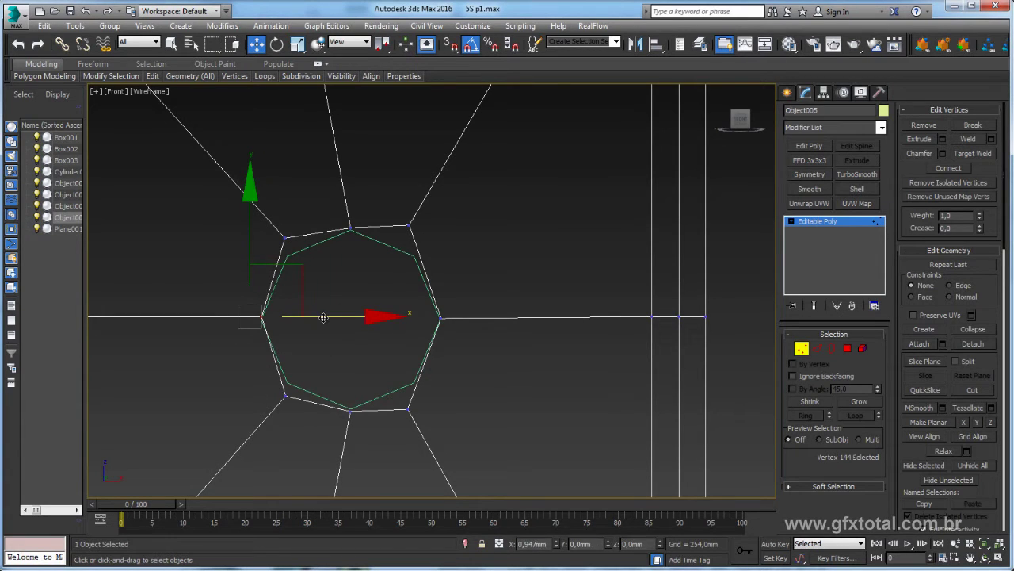
drag(220, 221, 301, 277)
- Move the upper-left, upper-right, bottom and lower-left vertices onto the outline, then select all eight
drag(336, 204, 338, 208)
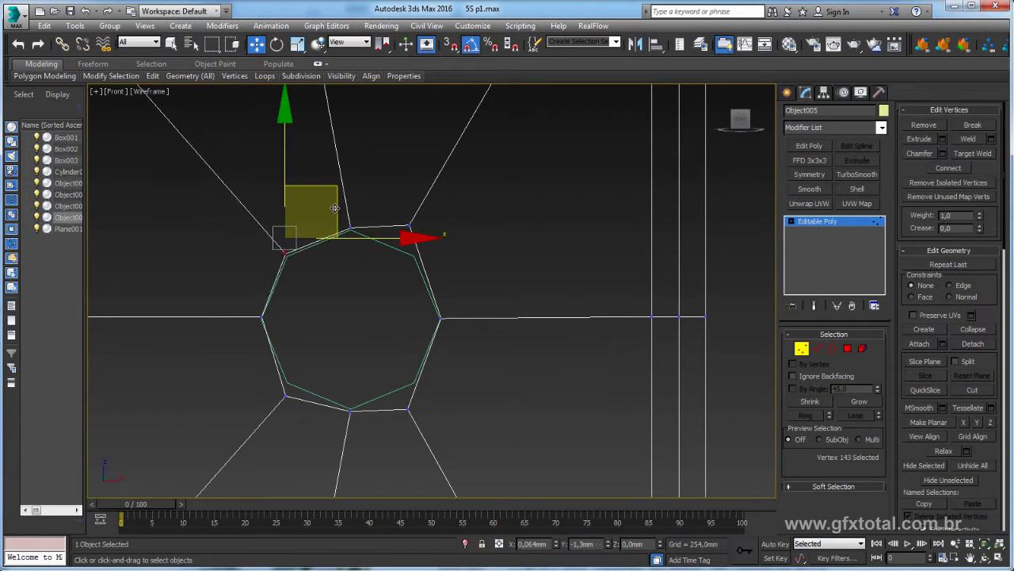
click(409, 226)
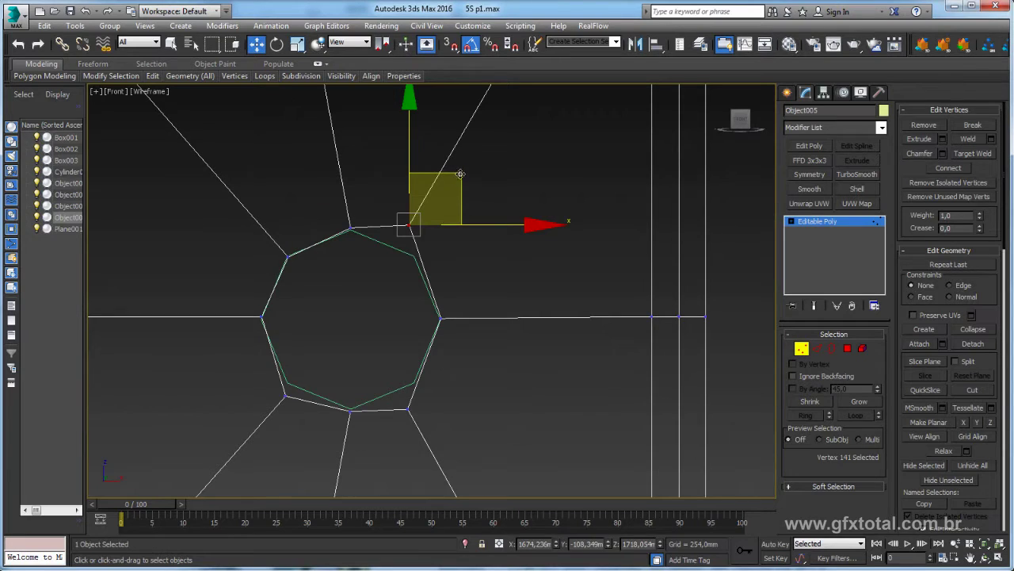
drag(460, 174, 460, 203)
click(407, 408)
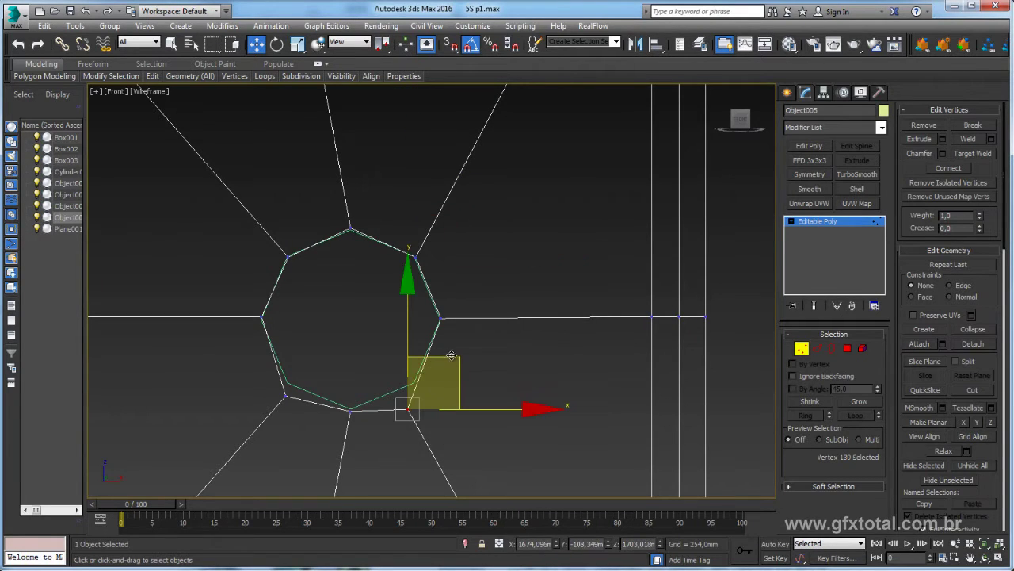
drag(451, 356, 459, 332)
click(285, 395)
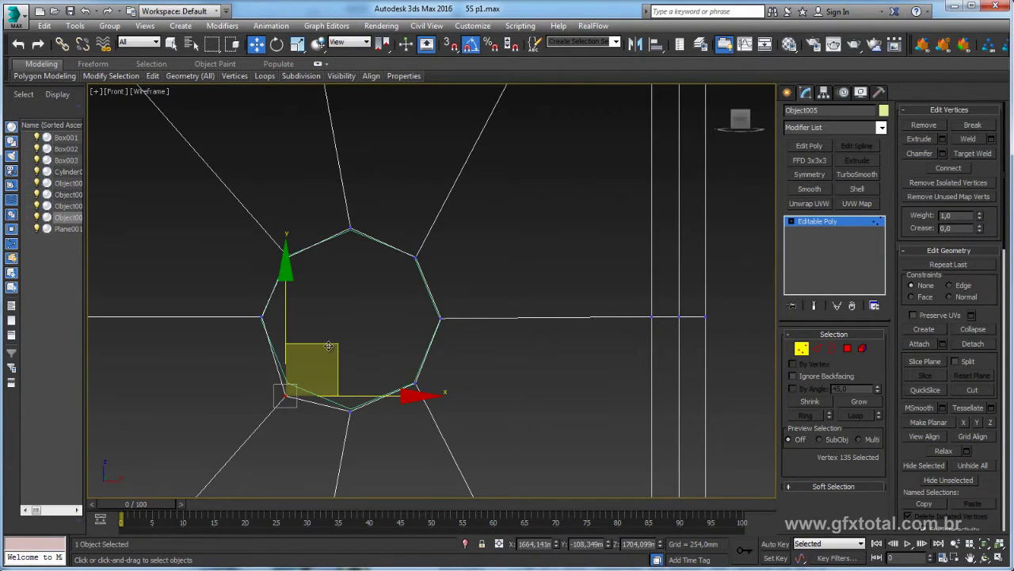
drag(329, 346, 329, 335)
drag(159, 178, 160, 176)
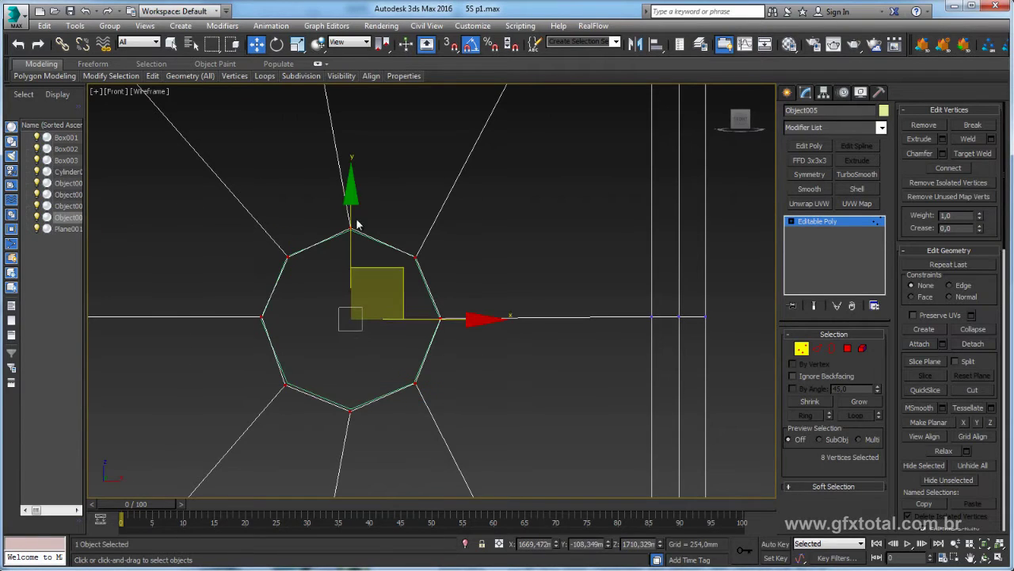
scroll(357, 218, down, 3)
- Scale the eight octagon vertices outward and frame the hole border in perspective view
key(r)
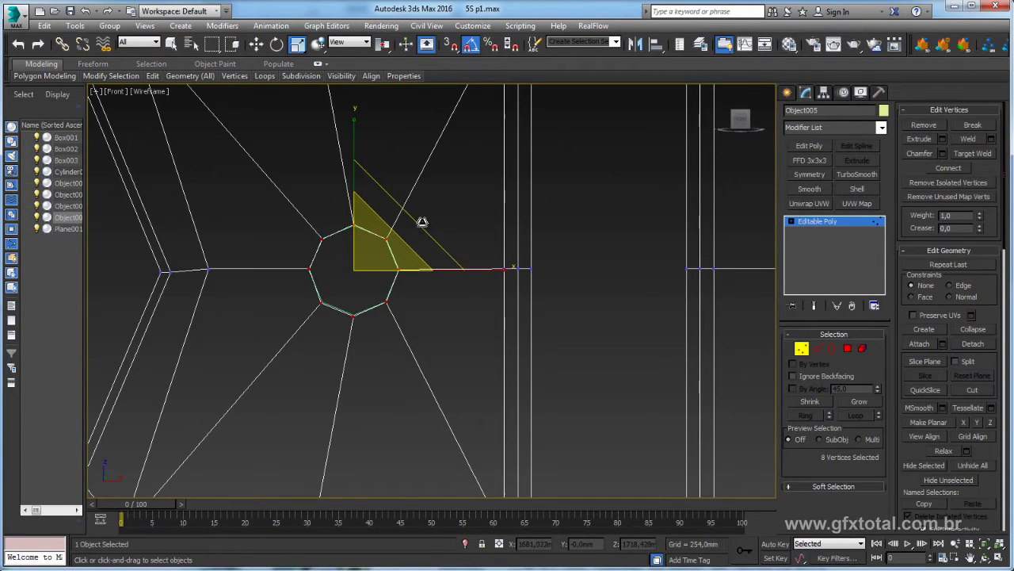
mouse_move(422, 222)
mouse_down()
mouse_move(460, 181)
mouse_move(430, 208)
mouse_move(468, 230)
mouse_move(408, 219)
mouse_up()
key(3)
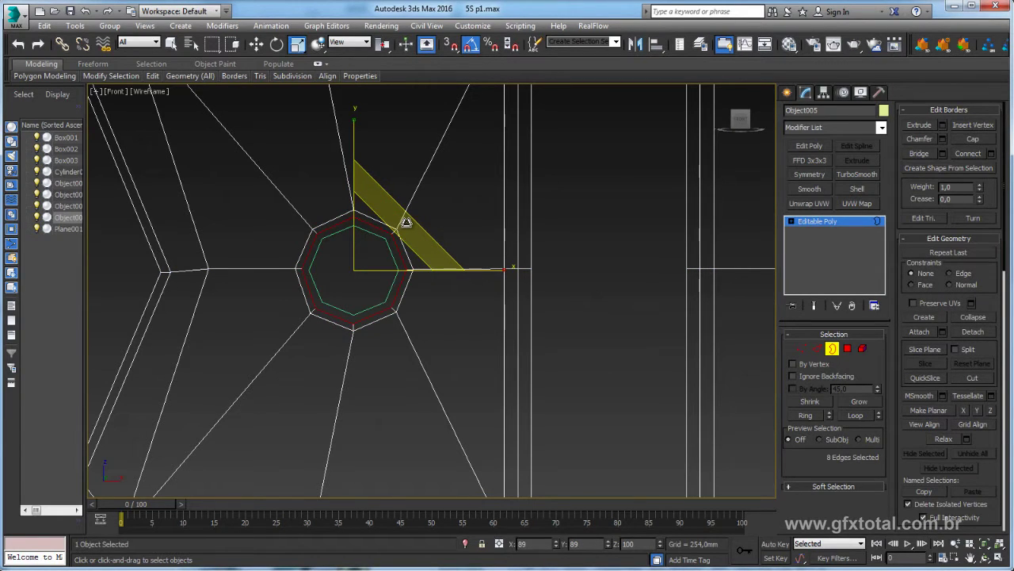
key(p)
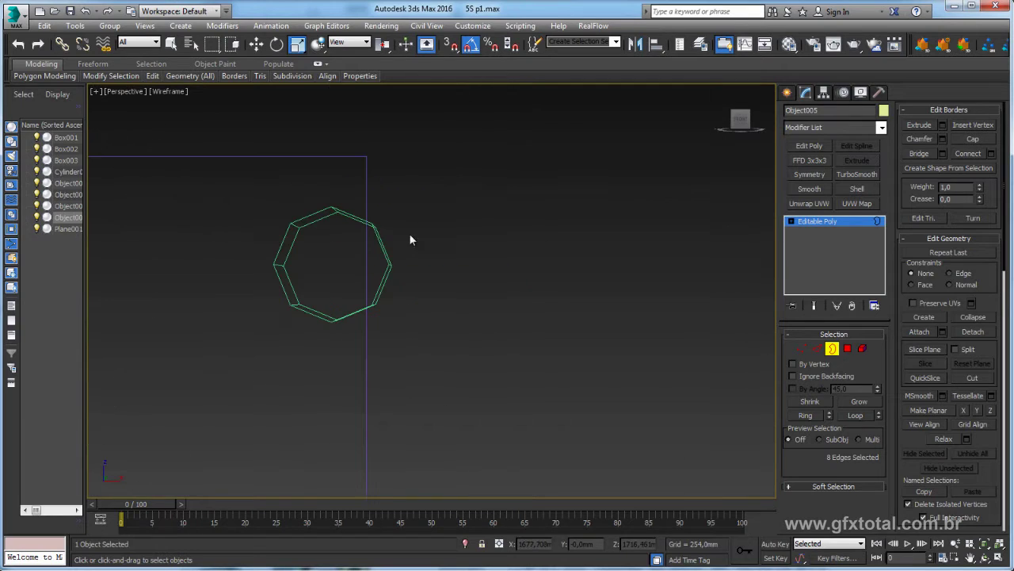
key(z)
mouse_move(446, 249)
alt+middle_down()
mouse_move(409, 262)
mouse_move(480, 258)
alt+middle_up()
key(F3)
- Shift-move the octagon border inward to extrude recessed walls, then exit to object level
key(w)
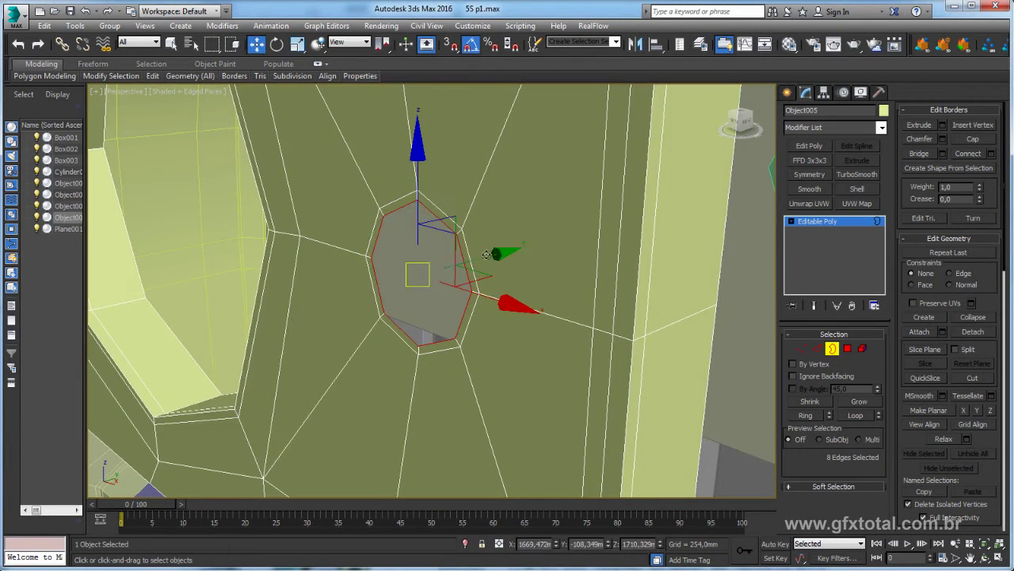
shift+drag(480, 259, 493, 317)
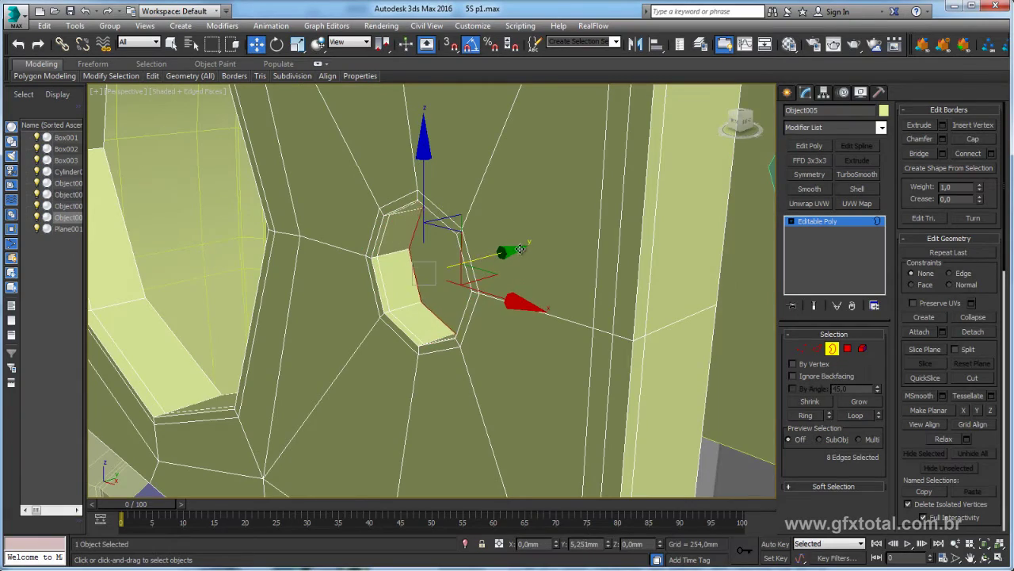
mouse_move(493, 317)
alt+middle_down()
mouse_move(581, 322)
mouse_move(893, 220)
alt+middle_up()
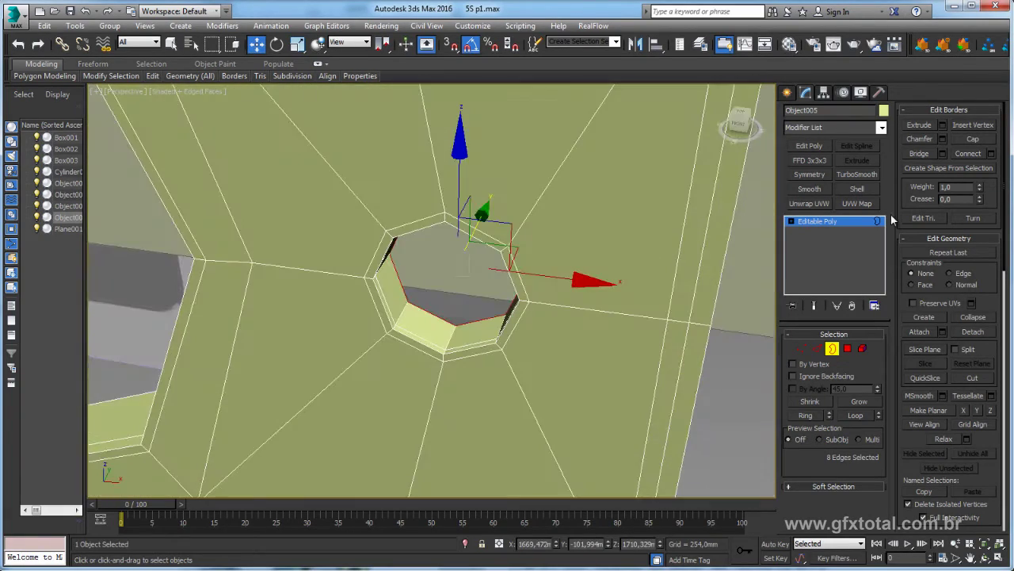
click(848, 224)
scroll(443, 294, down, 5)
alt+middle_drag(444, 293, 304, 324)
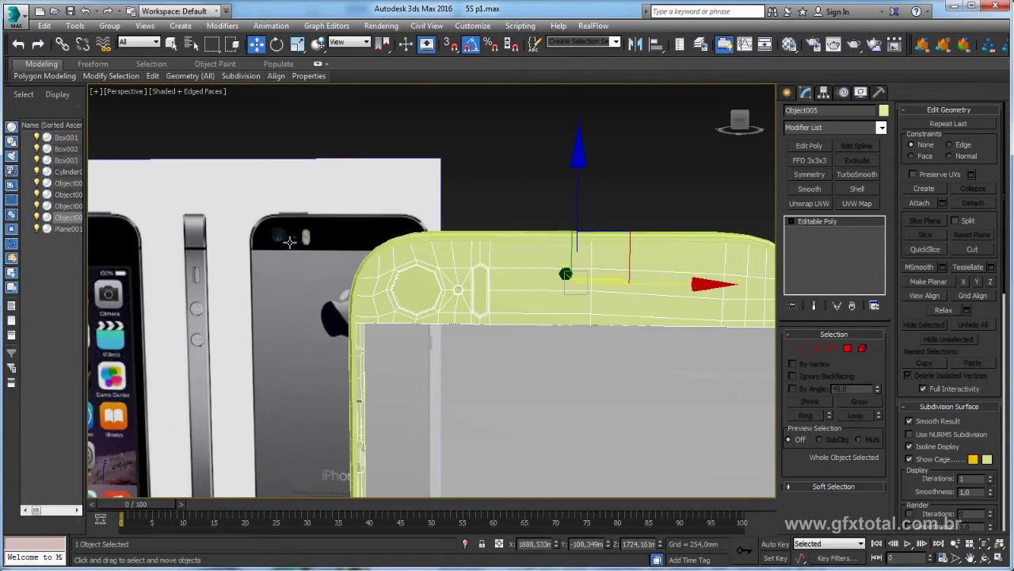
- In Front view, move the slot's end vertices outward to make the slot taller
click(802, 355)
key(f)
key(z)
scroll(431, 317, down, 5)
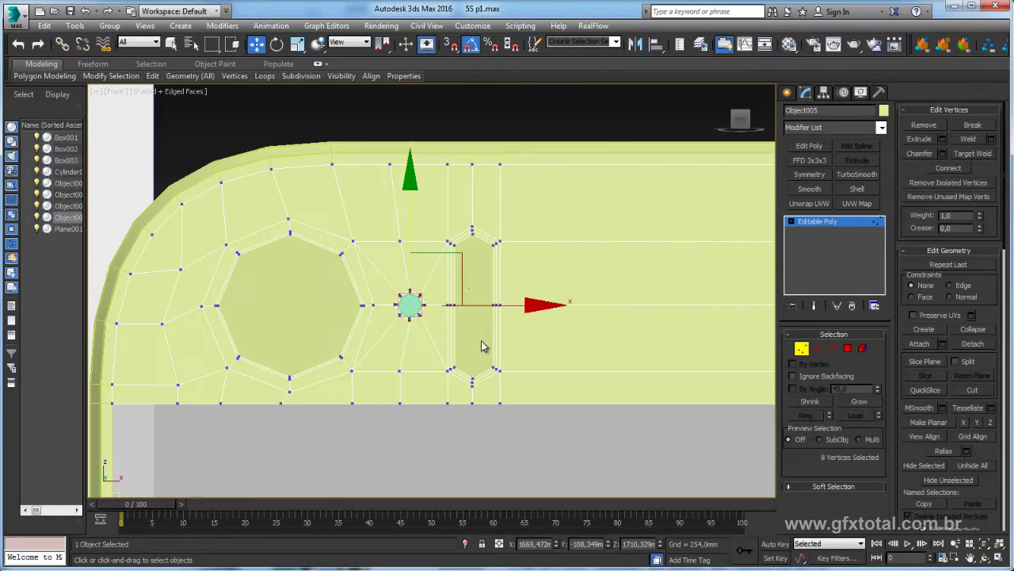
scroll(499, 333, up, 2)
ctrl+drag(400, 311, 395, 308)
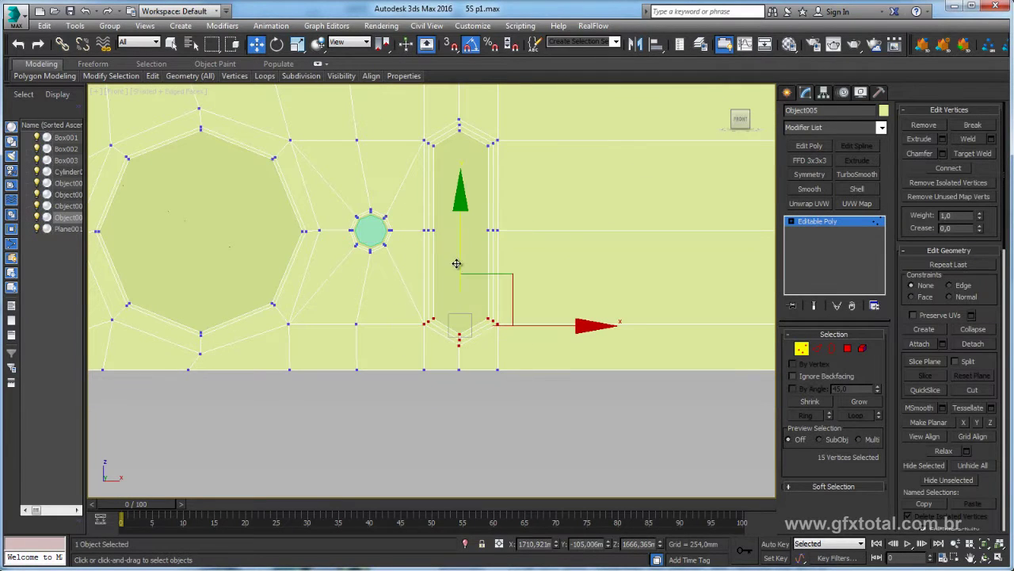
drag(464, 251, 460, 119)
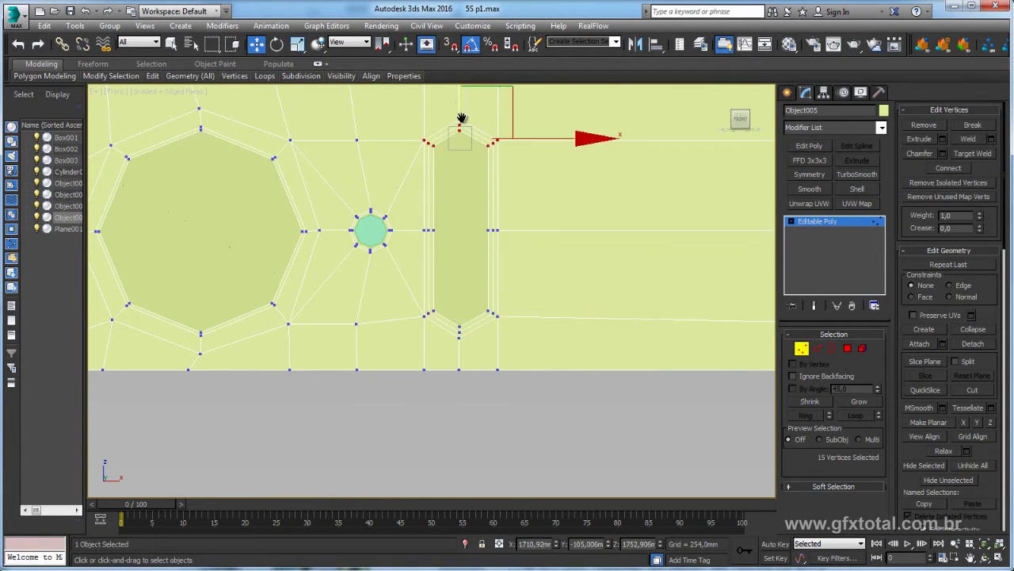
middle_drag(459, 120, 460, 133)
drag(460, 133, 461, 140)
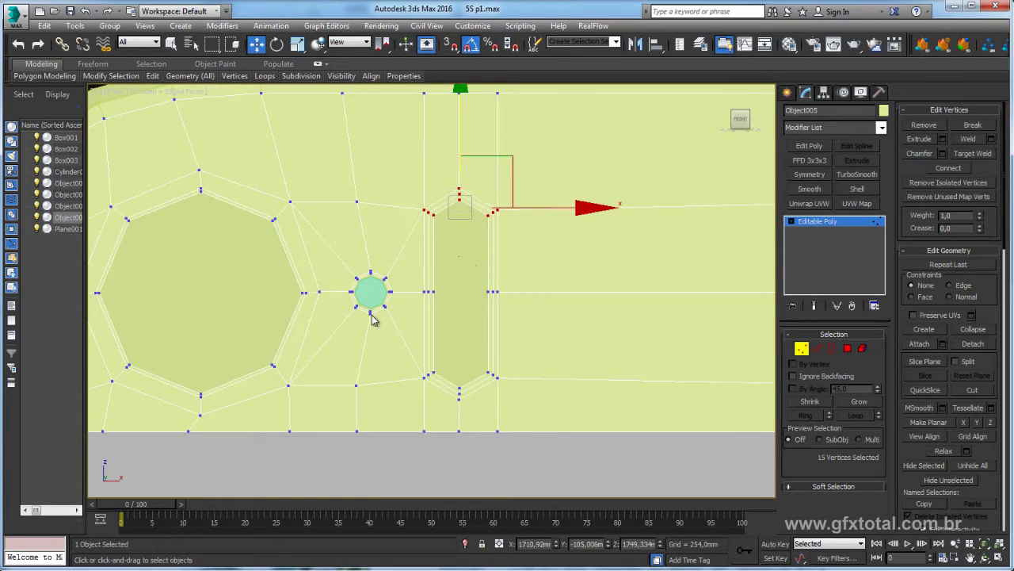
middle_drag(521, 354, 530, 350)
drag(470, 305, 470, 305)
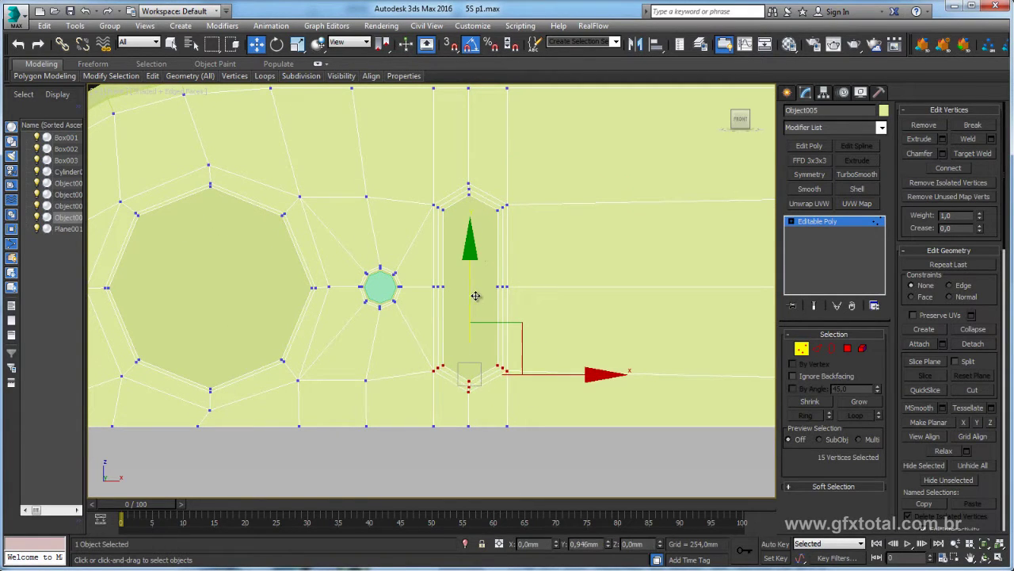
- Return to object level and orbit into a 3D view of the phone top
key(6)
scroll(577, 251, down, 3)
scroll(589, 288, up, 2)
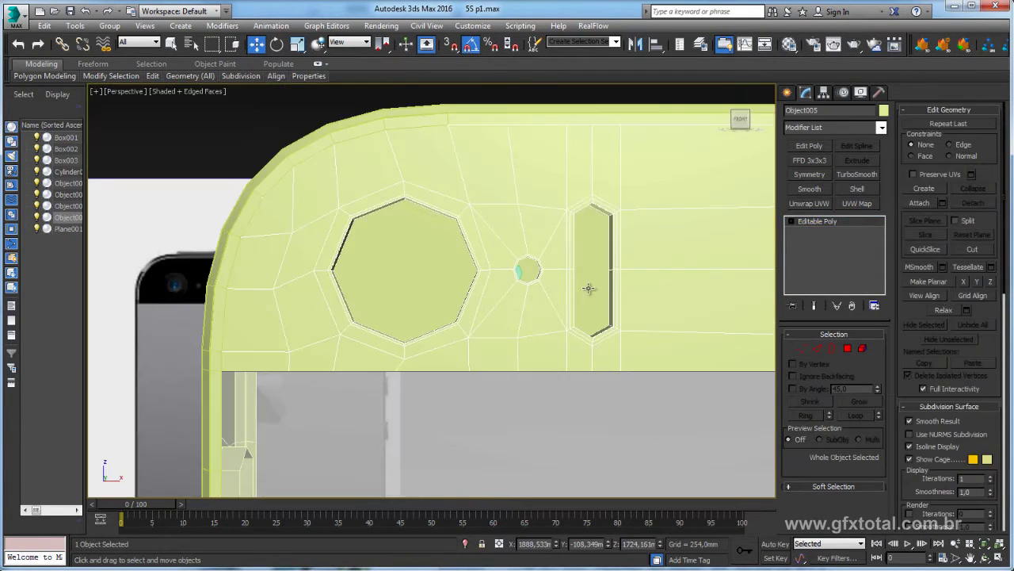
scroll(622, 296, down, 3)
mouse_move(623, 297)
alt+middle_down()
mouse_move(602, 306)
mouse_move(458, 232)
mouse_move(533, 309)
alt+middle_up()
scroll(532, 309, down, 3)
click(493, 366)
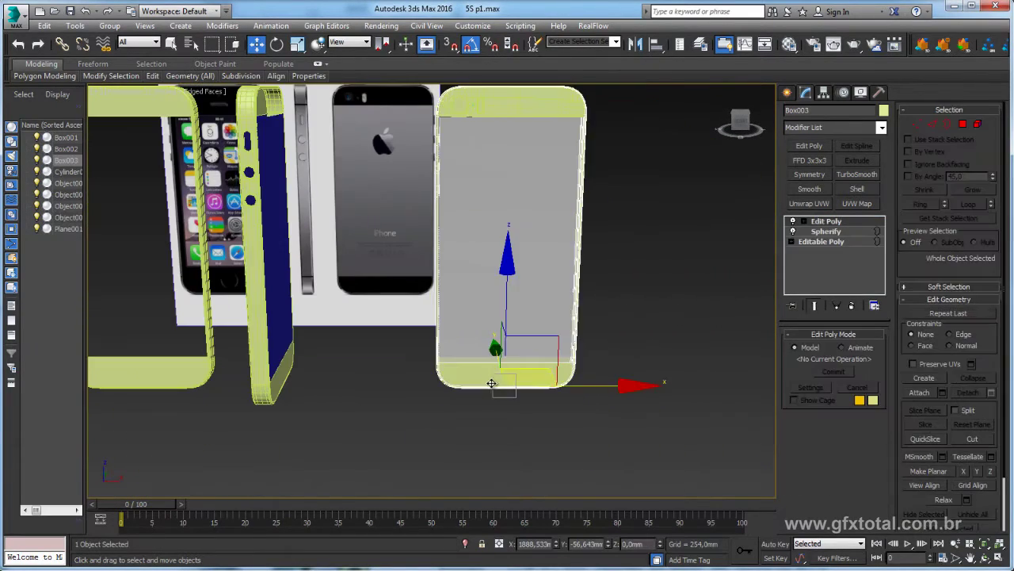
alt+middle_drag(493, 366, 509, 399)
scroll(509, 400, up, 3)
scroll(509, 399, up, 2)
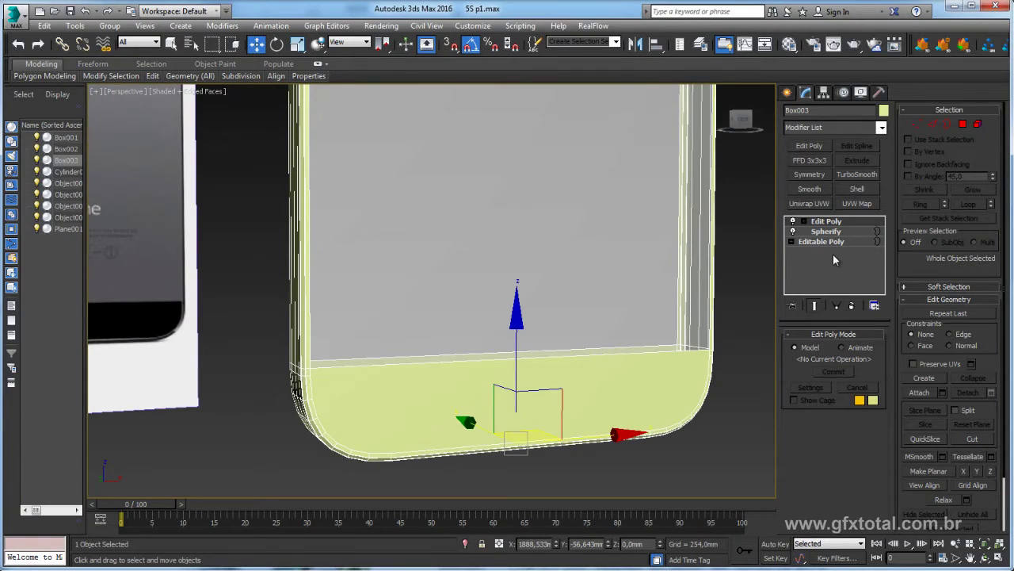
click(963, 124)
click(584, 369)
alt+middle_drag(584, 369, 618, 341)
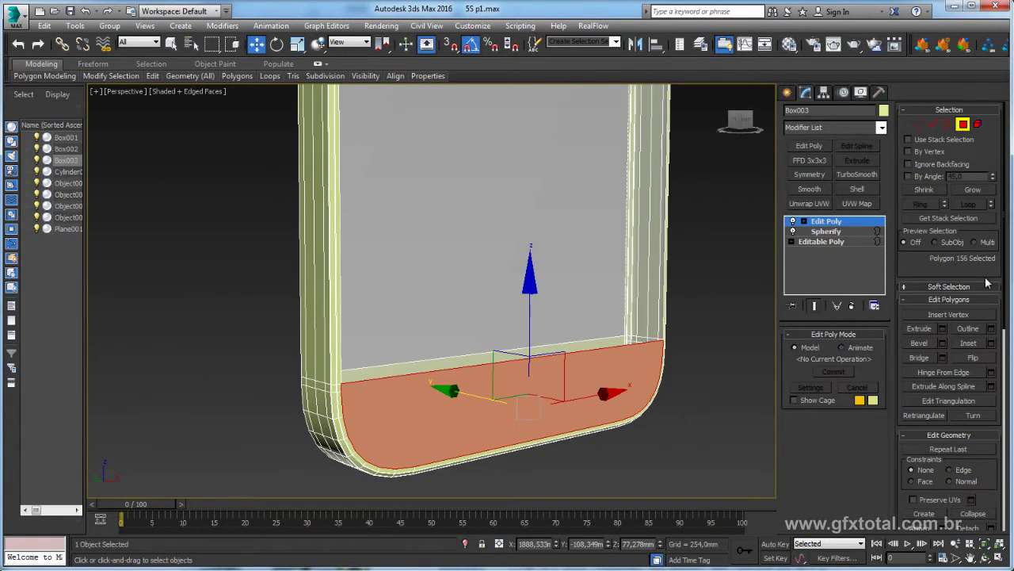
scroll(991, 487, down, 4)
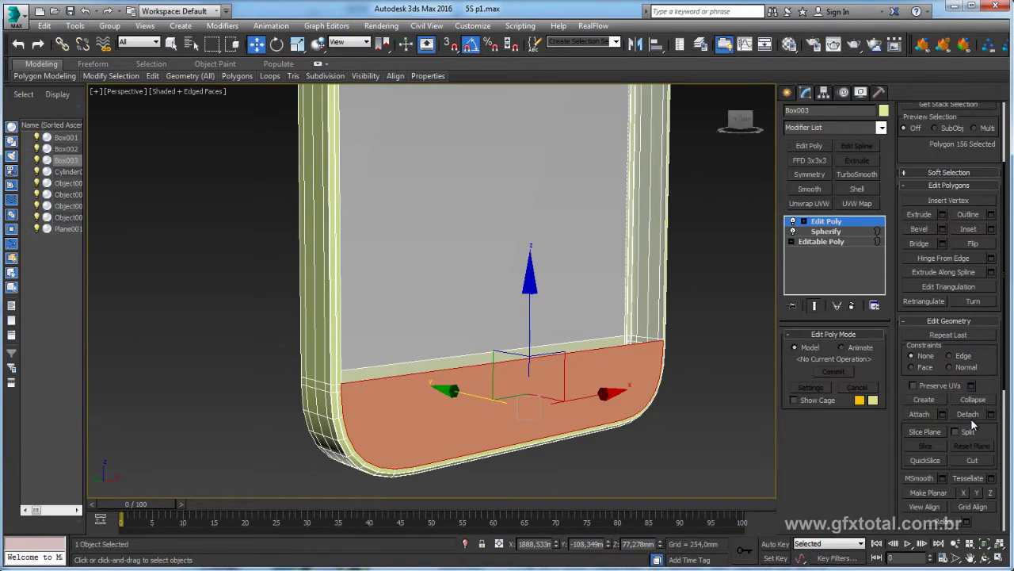
click(708, 381)
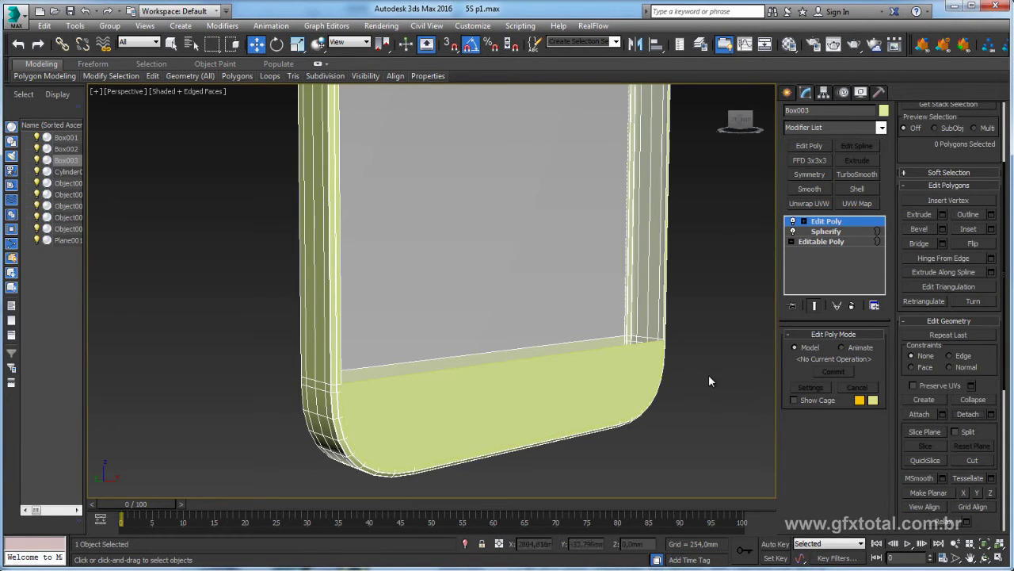
right_click(690, 299)
click(804, 221)
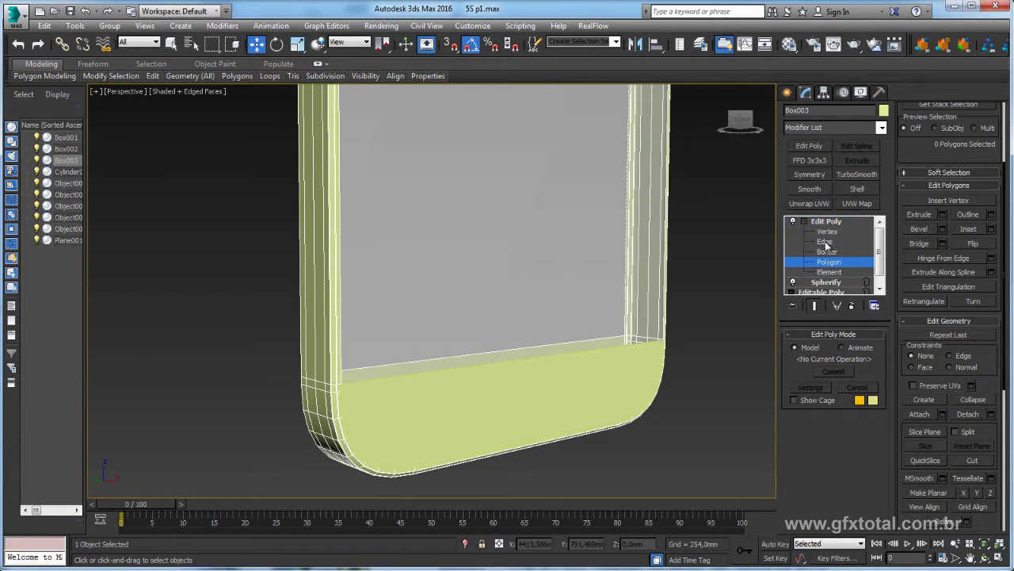
click(618, 355)
alt+middle_drag(618, 355, 750, 279)
click(739, 321)
click(826, 221)
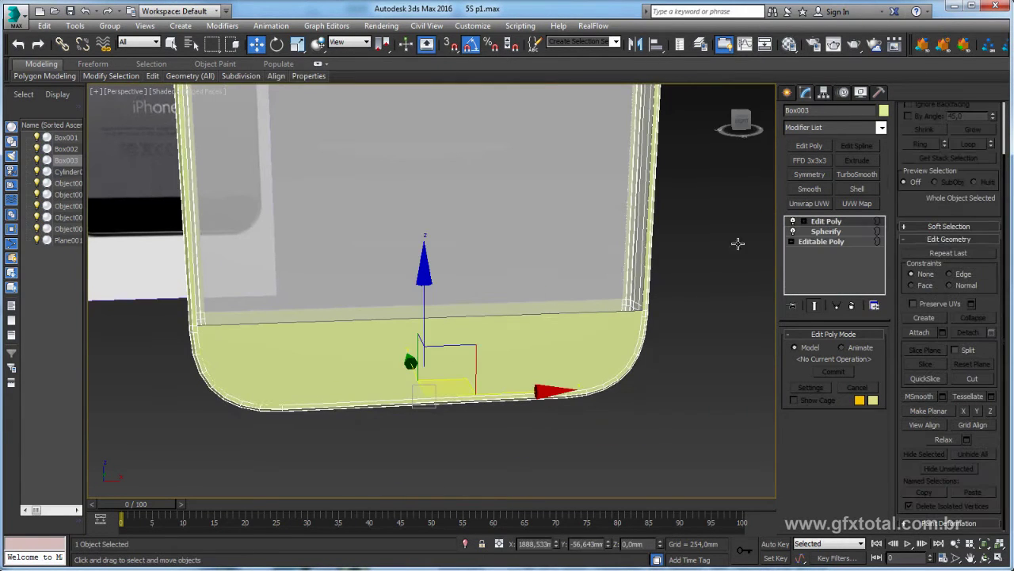
mouse_move(737, 242)
alt+middle_down()
mouse_move(552, 277)
mouse_move(526, 333)
mouse_move(545, 324)
mouse_move(518, 310)
mouse_move(478, 256)
alt+middle_up()
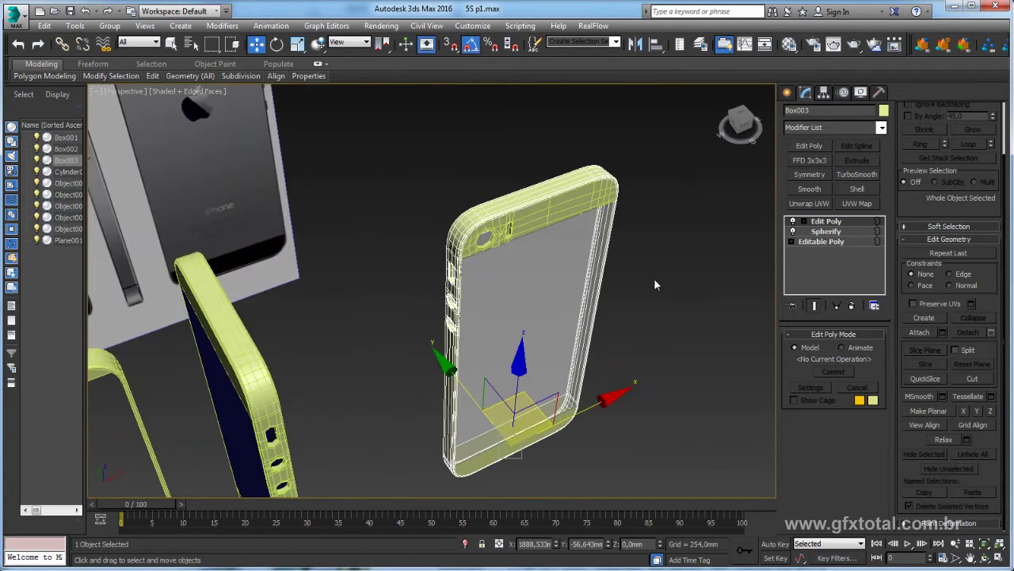
alt+middle_drag(655, 284, 520, 171)
scroll(550, 202, up, 4)
scroll(554, 201, down, 4)
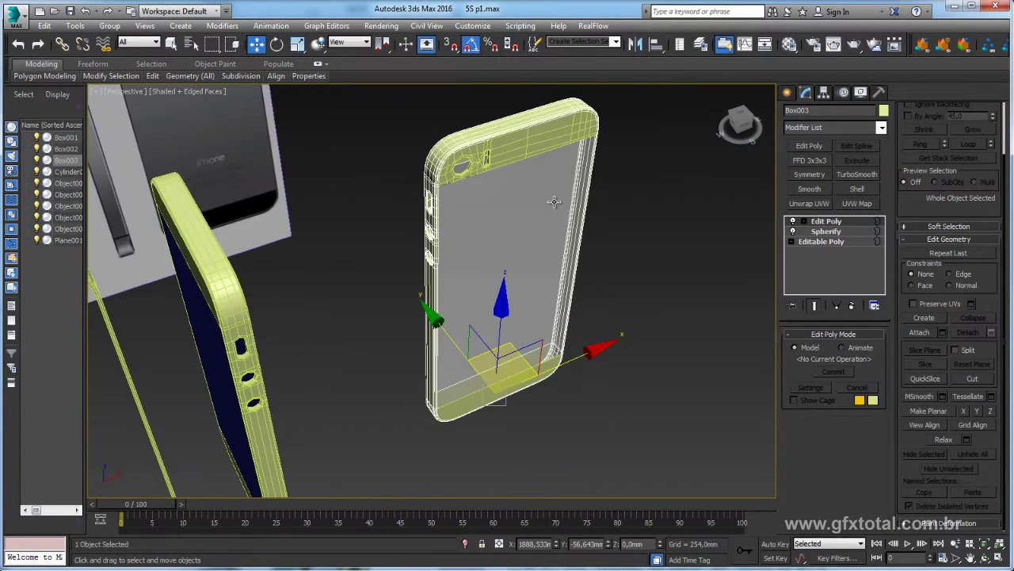
- Convert the right phone frame to an Editable Poly
right_click(482, 168)
mouse_move(505, 293)
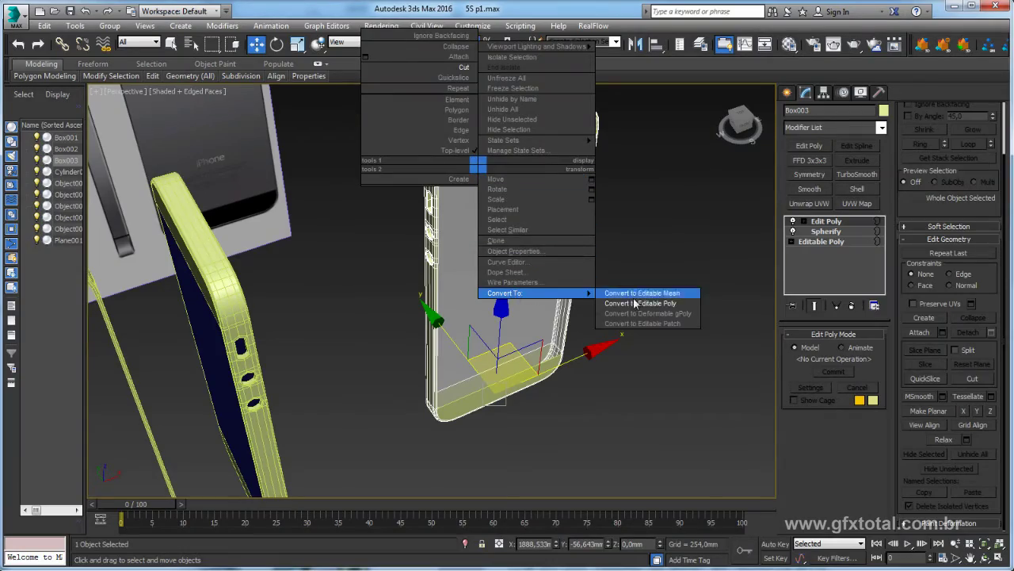
click(661, 305)
mouse_move(657, 301)
alt+middle_down()
mouse_move(615, 304)
mouse_move(665, 303)
mouse_move(555, 301)
mouse_move(599, 278)
mouse_move(638, 309)
mouse_move(611, 324)
mouse_move(515, 268)
alt+middle_up()
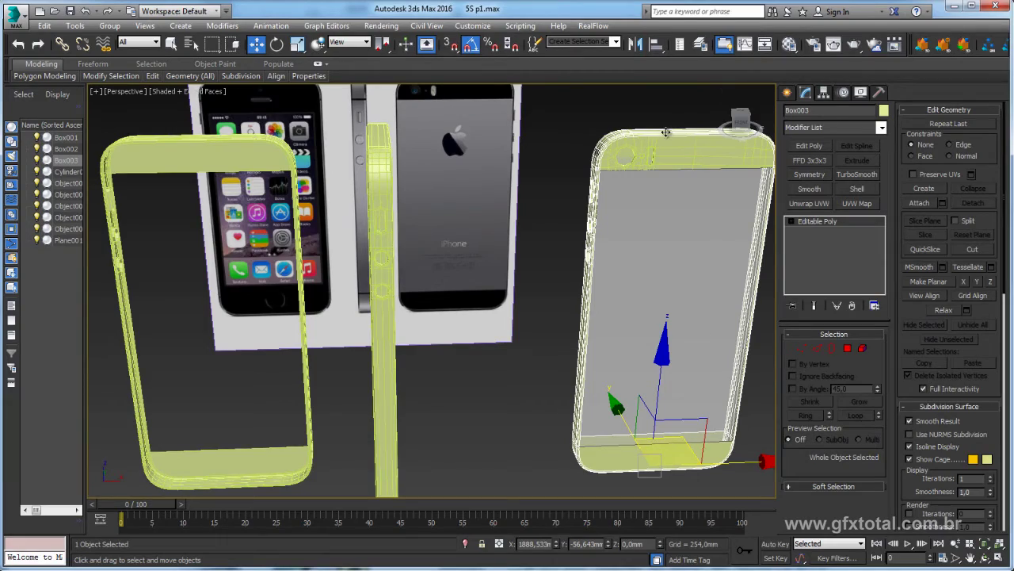
- Select the left phone frame, Box001, and zoom in on all three phones
click(179, 138)
mouse_move(180, 138)
alt+middle_down()
mouse_move(165, 271)
mouse_move(513, 168)
mouse_move(419, 272)
alt+middle_up()
scroll(419, 272, up, 5)
scroll(470, 264, up, 3)
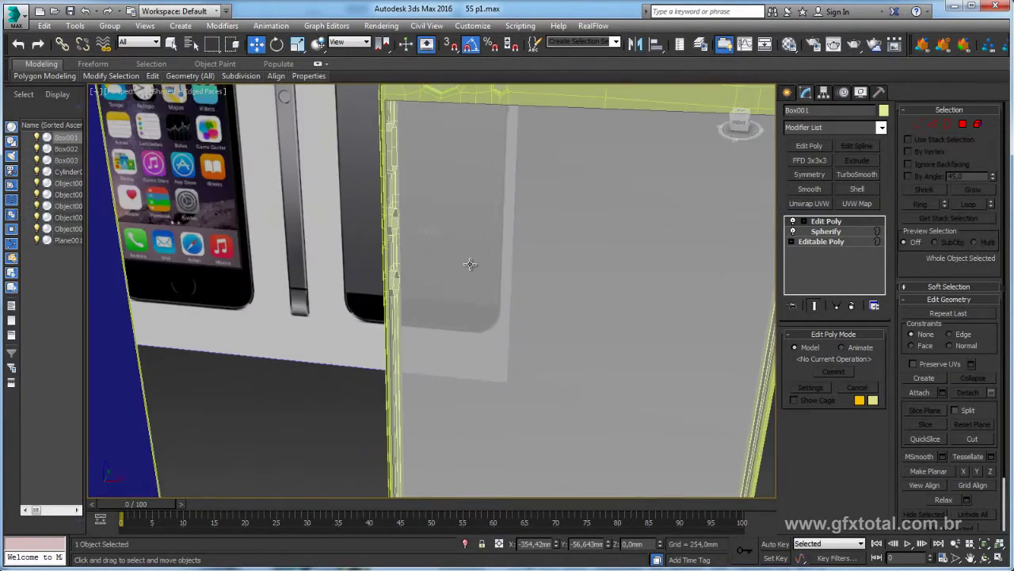
scroll(470, 264, down, 8)
scroll(529, 222, up, 2)
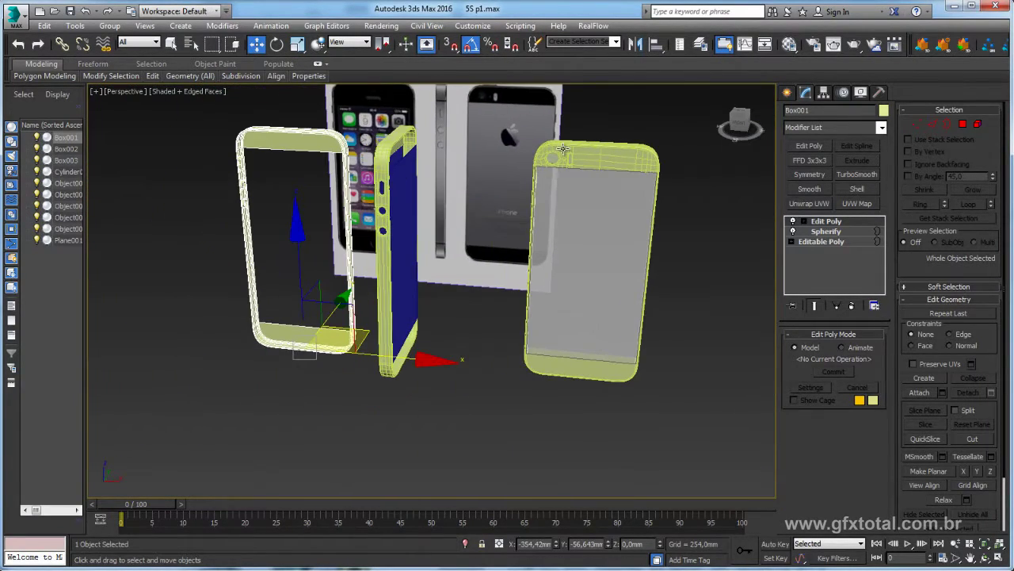
- From an oblique top view, select the right phone frame, then the blue phone body
alt+middle_drag(562, 149, 389, 230)
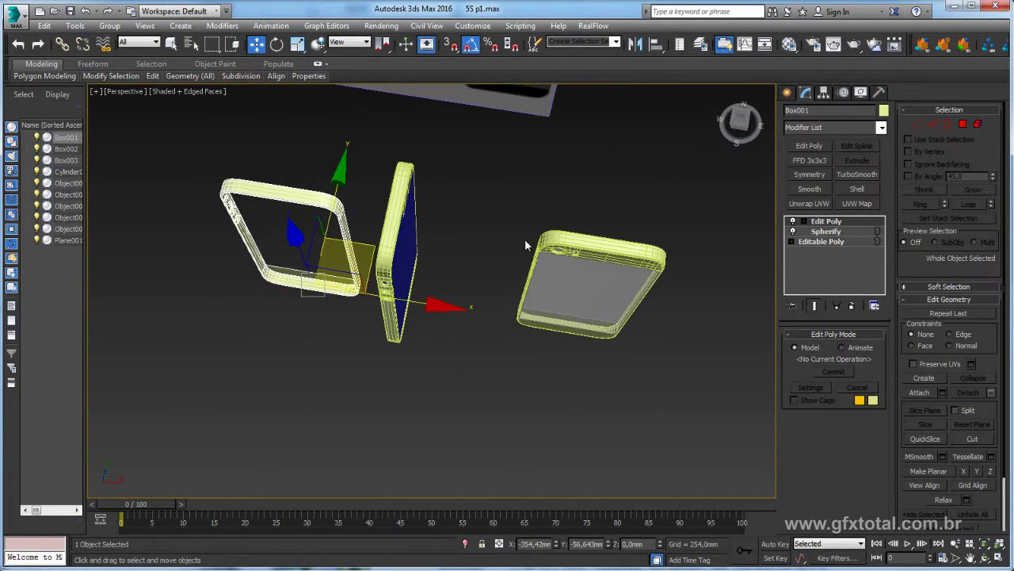
scroll(524, 245, up, 3)
scroll(455, 238, up, 2)
click(455, 237)
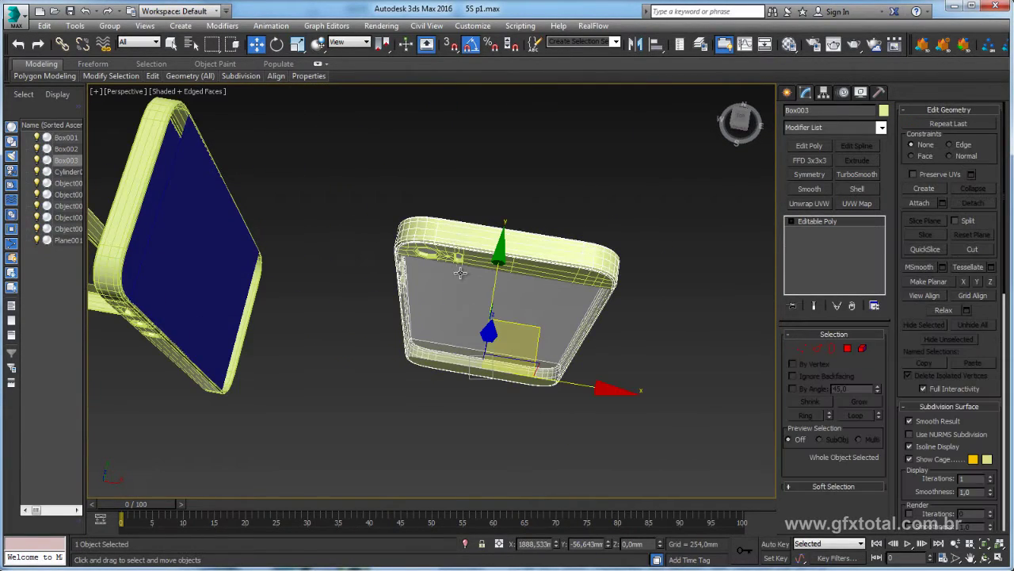
mouse_move(460, 273)
alt+middle_down()
mouse_move(566, 229)
mouse_move(453, 215)
mouse_move(687, 308)
alt+middle_up()
click(687, 308)
- Inspect the blue phone body's top edge at polygon level, clearing the selection before leaving
scroll(776, 322, up, 3)
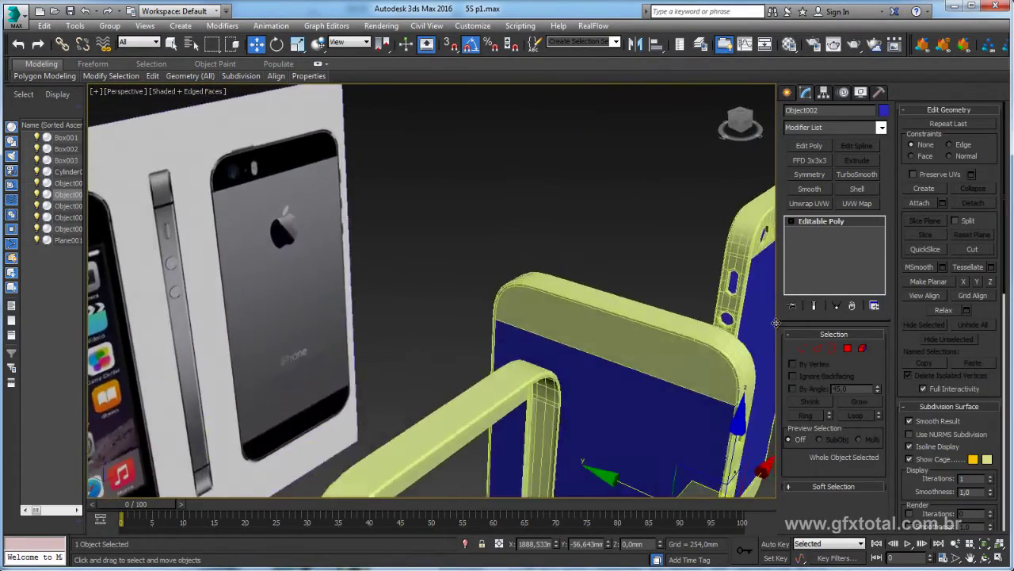
mouse_move(776, 323)
alt+middle_down()
mouse_move(543, 215)
mouse_move(658, 249)
alt+middle_up()
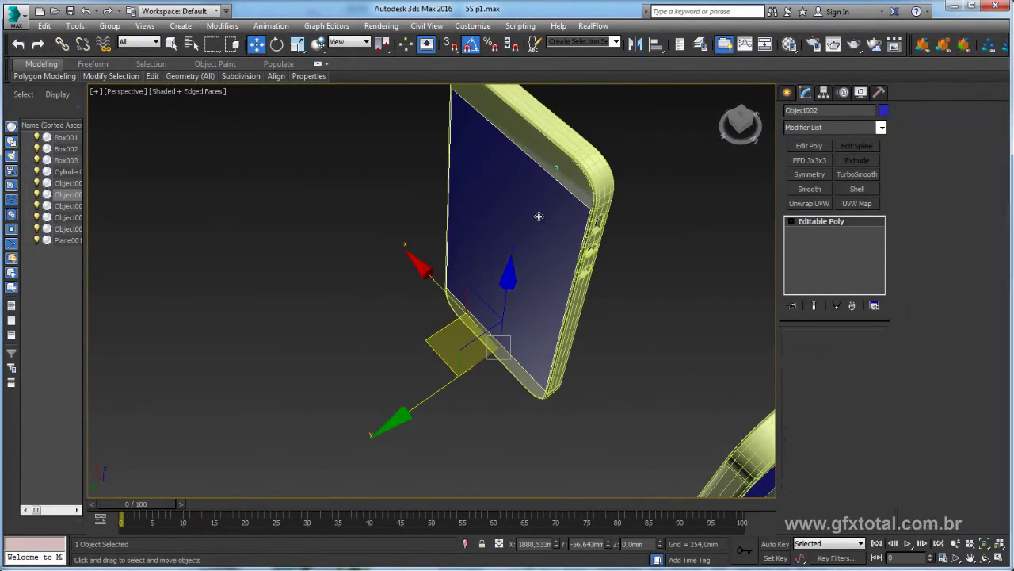
mouse_move(539, 215)
alt+middle_down()
mouse_move(645, 238)
mouse_move(629, 301)
mouse_move(604, 235)
alt+middle_up()
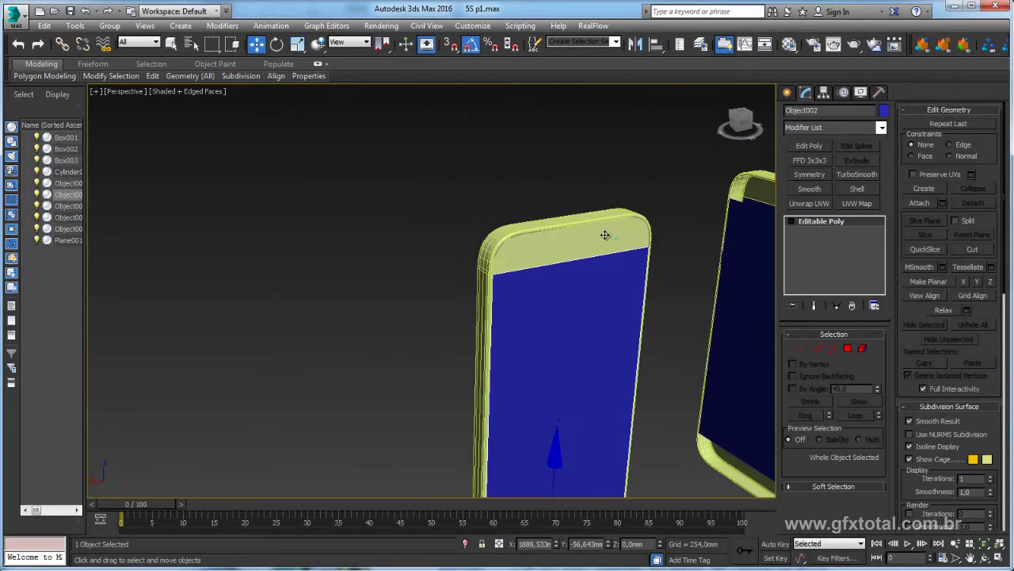
click(846, 349)
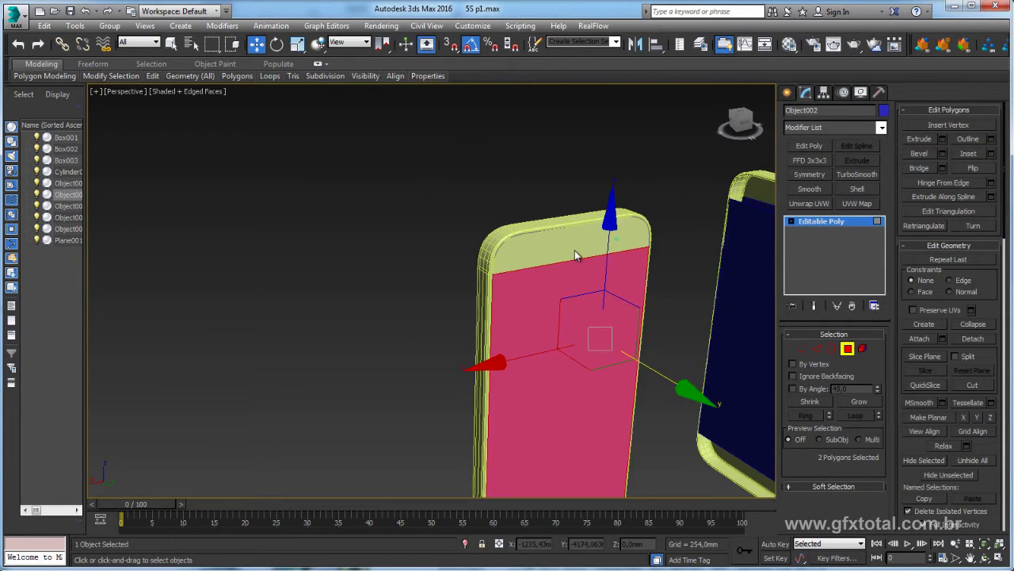
key(ctrl+d)
mouse_move(541, 288)
alt+middle_down()
mouse_move(863, 211)
mouse_move(670, 255)
mouse_move(605, 235)
alt+middle_up()
click(842, 223)
- Select the other phone body and the small cylinder at its top, then reselect the body
click(584, 280)
mouse_move(585, 280)
alt+middle_down()
mouse_move(570, 255)
mouse_move(566, 272)
alt+middle_up()
scroll(623, 253, up, 3)
click(643, 250)
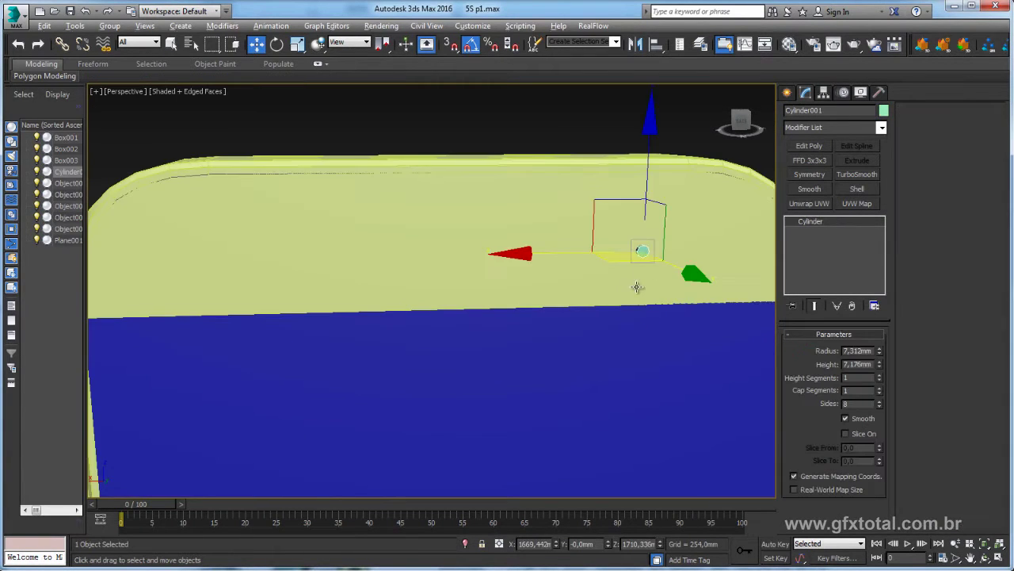
mouse_move(637, 289)
alt+middle_down()
mouse_move(638, 254)
mouse_move(559, 297)
alt+middle_up()
key(ctrl+d)
click(534, 300)
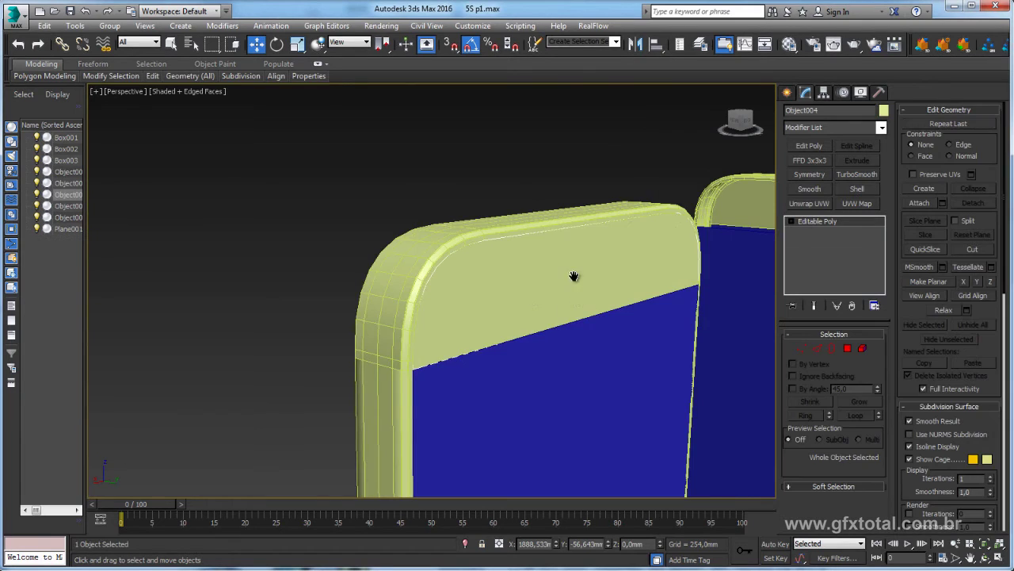
scroll(573, 278, down, 3)
scroll(600, 290, down, 5)
scroll(569, 366, up, 2)
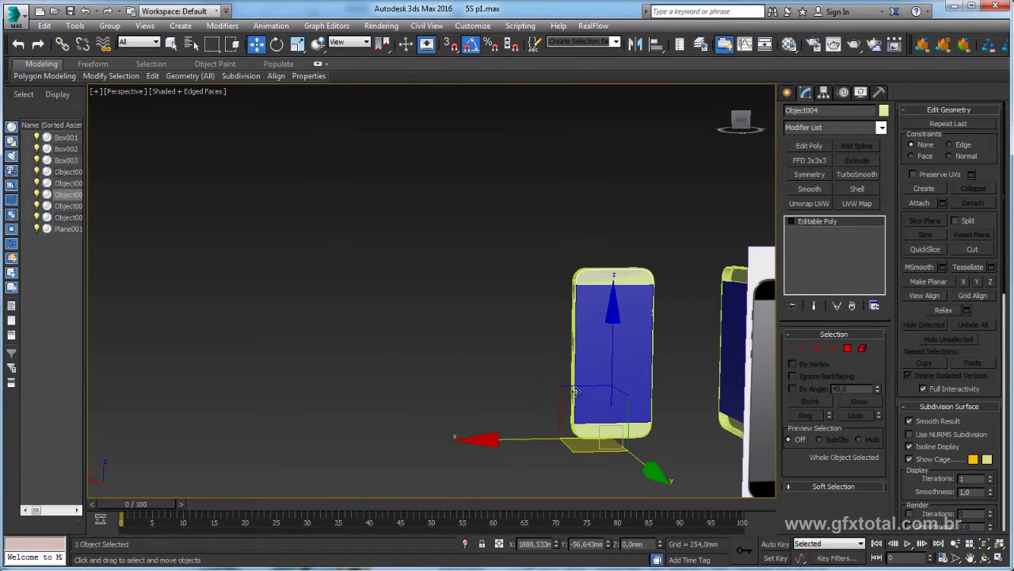
- Move the small object left, undo that move, and clear the selection
drag(590, 412, 530, 339)
key(ctrl+z)
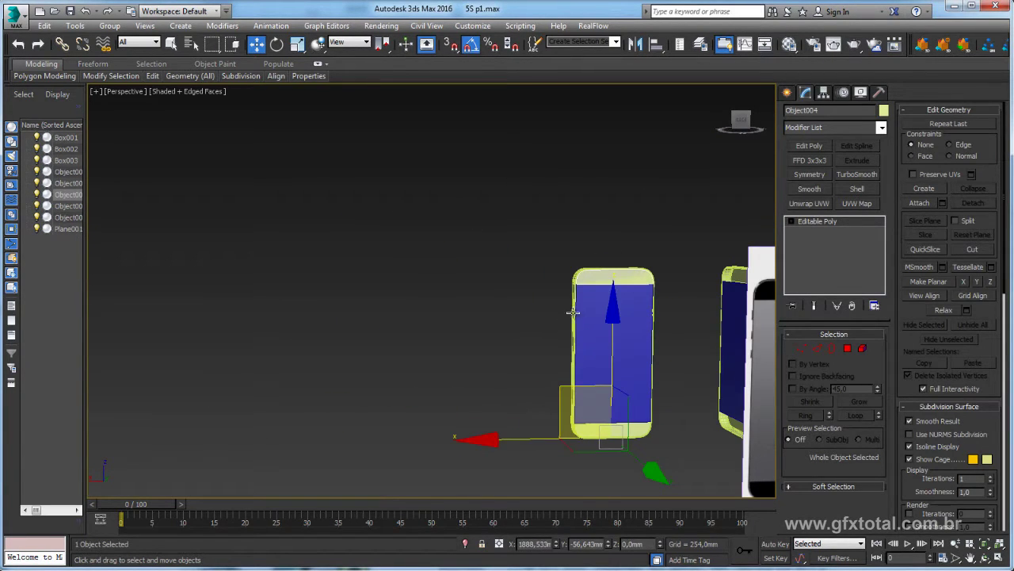
key(ctrl+d)
scroll(589, 362, up, 3)
- Slide the right phone frame, Box003, left onto the blue phone body
click(591, 361)
alt+middle_drag(590, 360, 594, 355)
drag(595, 355, 274, 373)
mouse_move(531, 236)
alt+middle_down()
mouse_move(622, 286)
mouse_move(475, 295)
mouse_move(509, 378)
mouse_move(674, 403)
mouse_move(609, 321)
mouse_move(557, 306)
mouse_move(623, 288)
mouse_move(515, 451)
alt+middle_up()
- Compare the scene with the reference photos, switching Photo Viewer from the 'bottom' to the 'top' image
key(alt+Tab)
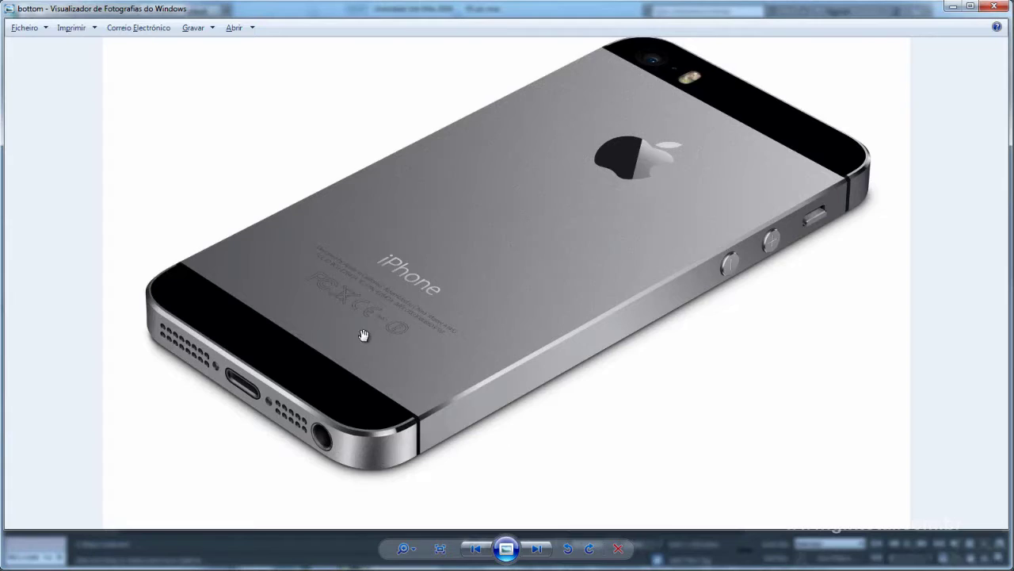
key(alt+Tab)
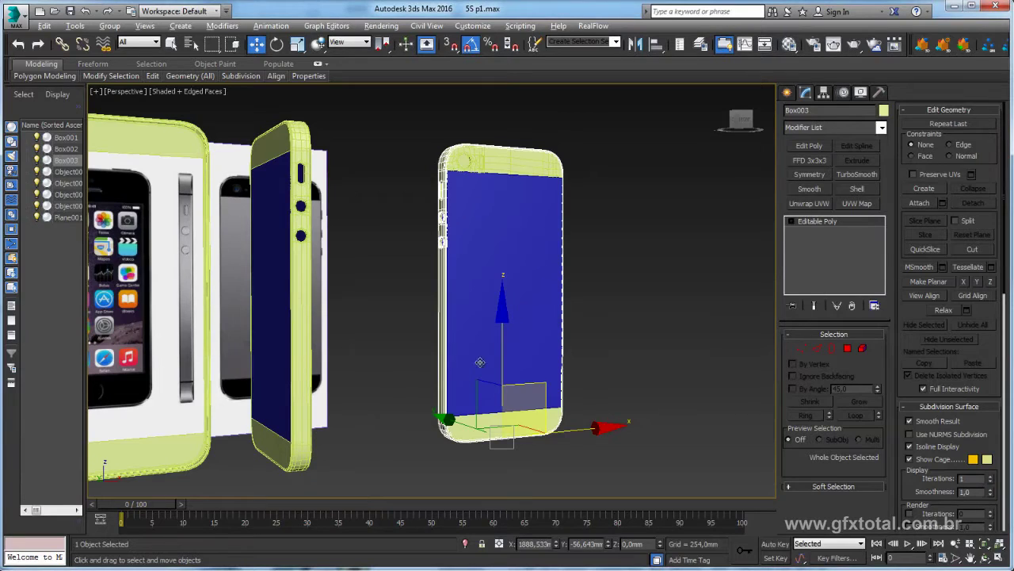
mouse_move(493, 179)
alt+middle_down()
mouse_move(486, 249)
mouse_move(477, 194)
alt+middle_up()
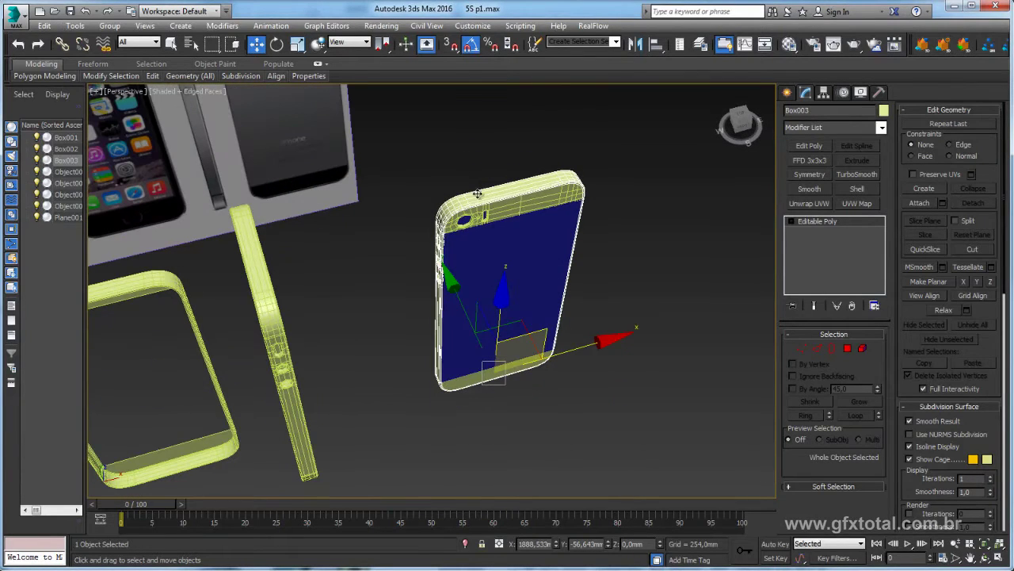
key(alt+Tab)
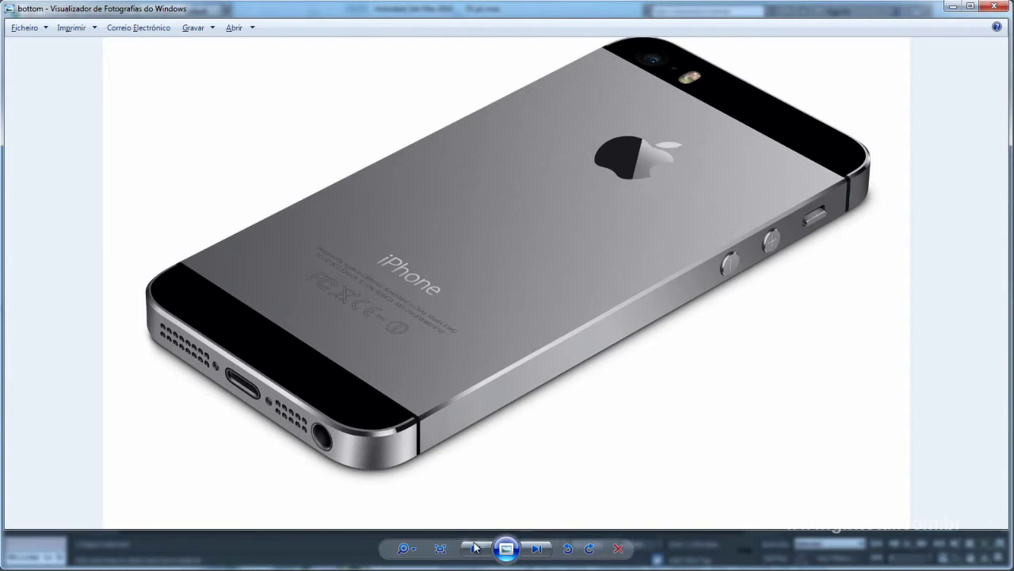
click(476, 548)
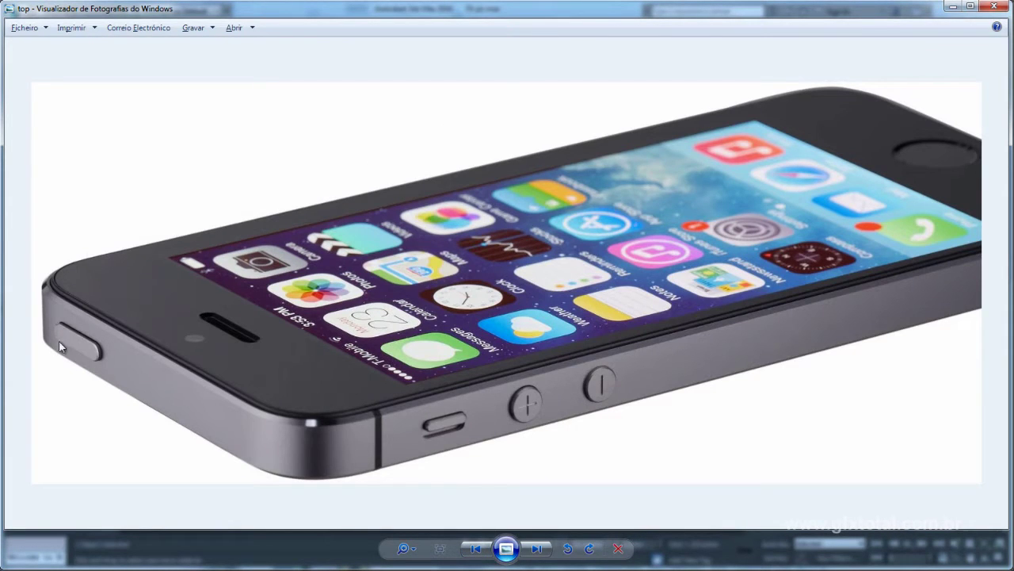
key(alt+Tab)
- Select the frame's 76 side polygons with the button holes and Shift-drag a copy above the phone
mouse_move(571, 241)
alt+middle_down()
mouse_move(550, 238)
mouse_move(555, 269)
mouse_move(564, 180)
mouse_move(603, 168)
mouse_move(518, 208)
alt+middle_up()
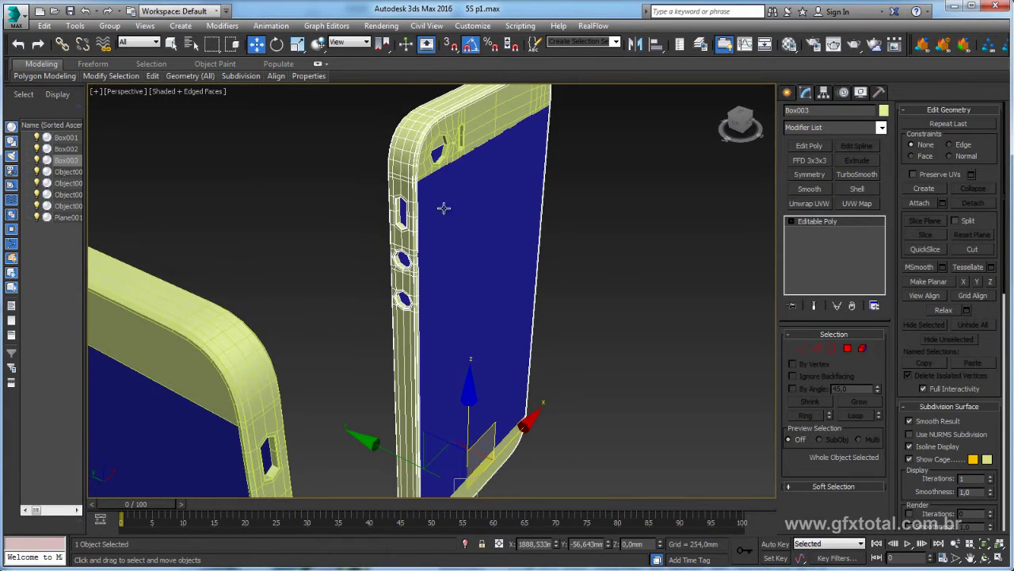
click(848, 349)
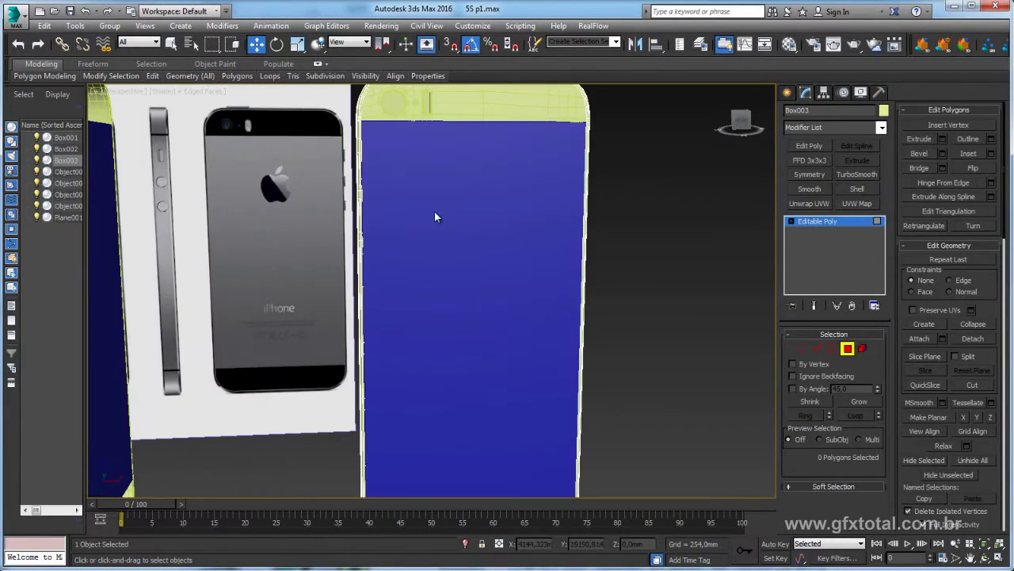
alt+middle_drag(335, 154, 364, 158)
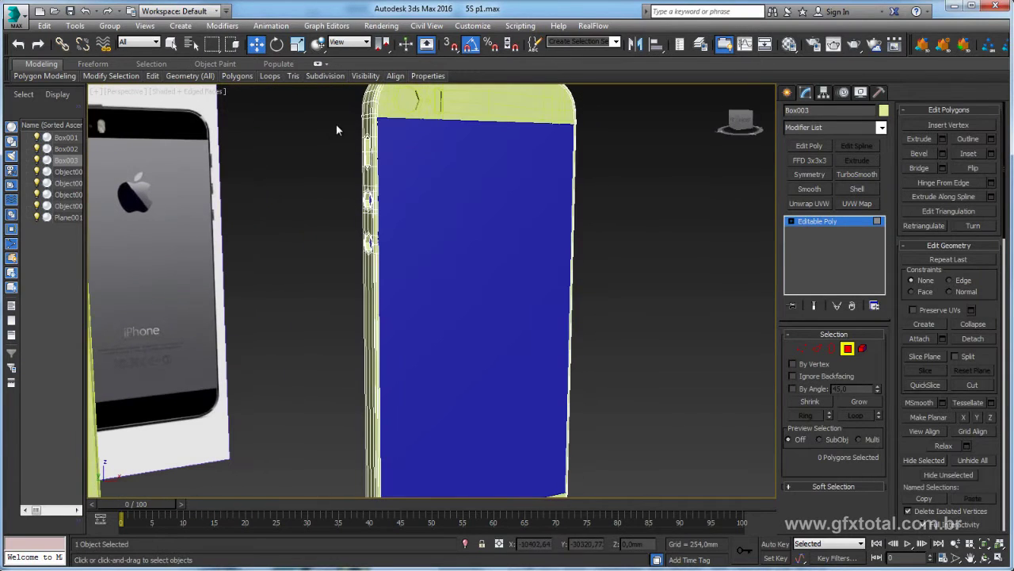
drag(392, 186, 392, 186)
mouse_move(392, 186)
alt+middle_down()
mouse_move(440, 190)
mouse_move(390, 176)
alt+middle_up()
alt+middle_drag(417, 211, 347, 231)
scroll(380, 222, down, 3)
shift+drag(347, 232, 531, 79)
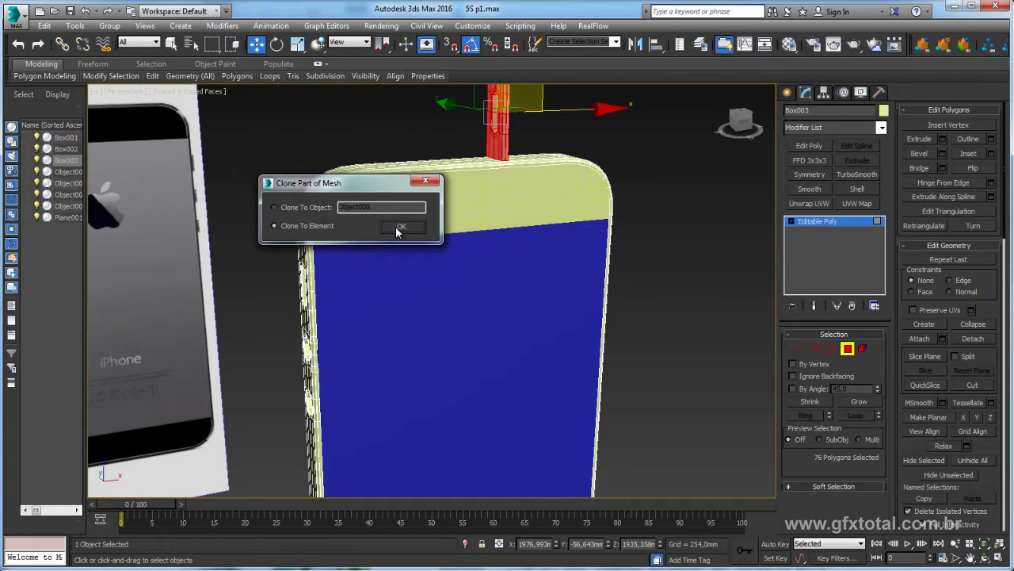
- Clone the polygons to an element, rotate the strip 90° on Y, and lower it above the frame top
click(401, 227)
key(e)
alt+middle_drag(400, 227, 542, 204)
drag(413, 151, 454, 125)
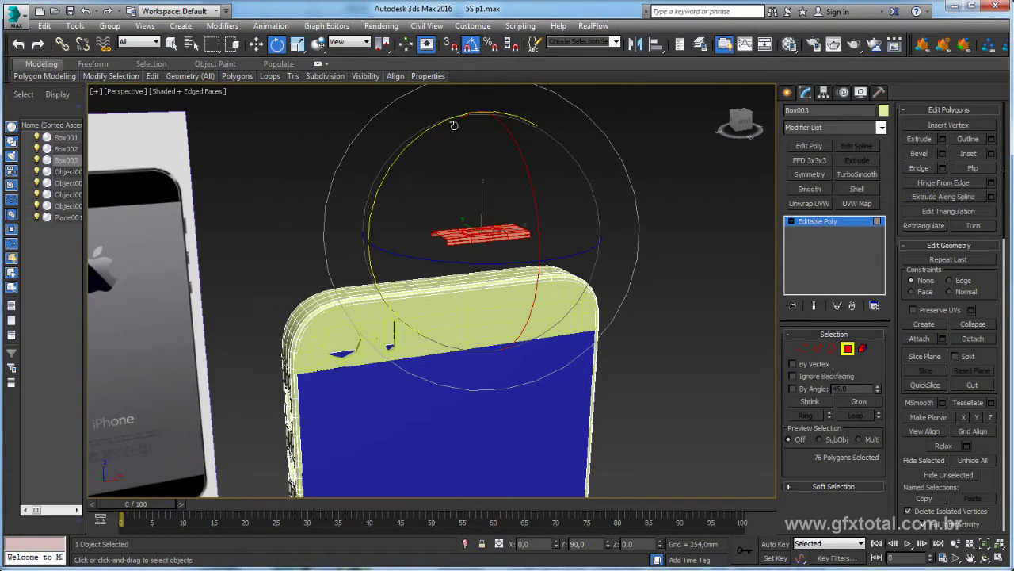
key(w)
alt+middle_drag(454, 125, 526, 180)
drag(526, 180, 549, 211)
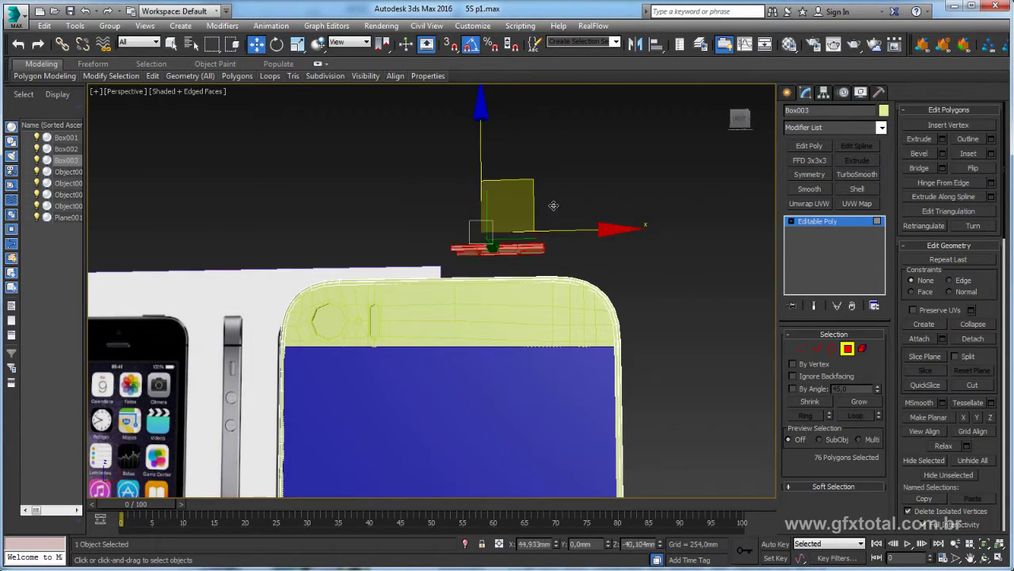
mouse_move(549, 210)
alt+middle_down()
mouse_move(568, 285)
mouse_move(544, 283)
alt+middle_up()
- Reselect all polygons of the flat strip and zoom toward its end by the rounded corner
scroll(543, 283, up, 4)
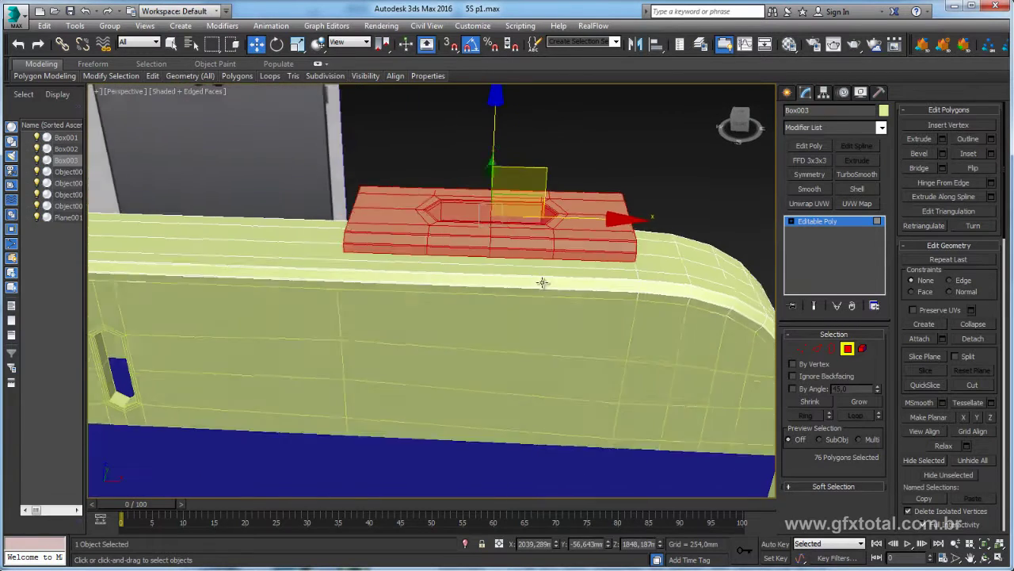
scroll(428, 224, up, 3)
alt+middle_drag(428, 224, 453, 177)
drag(453, 178, 474, 266)
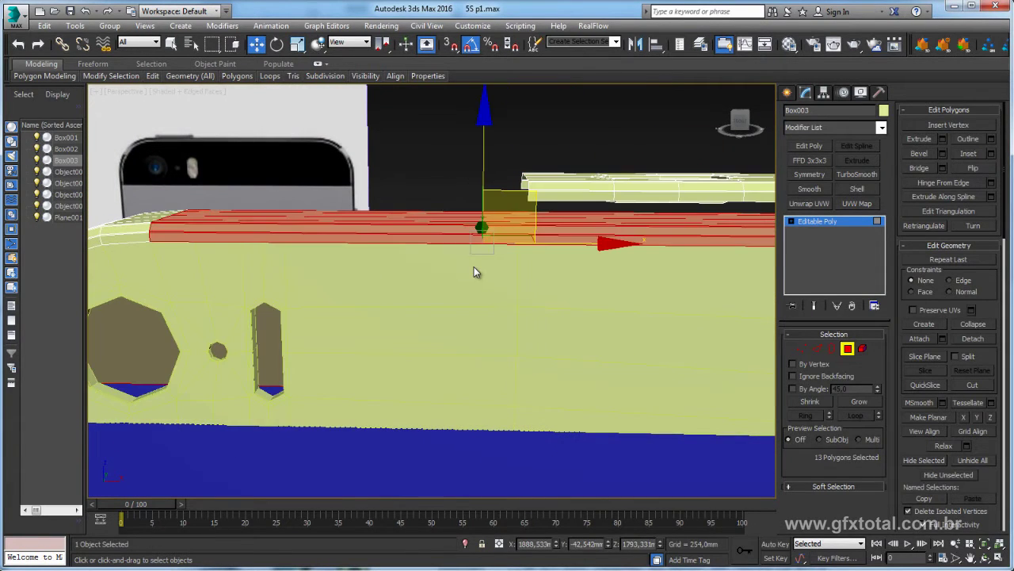
click(668, 200)
alt+middle_drag(668, 200, 323, 147)
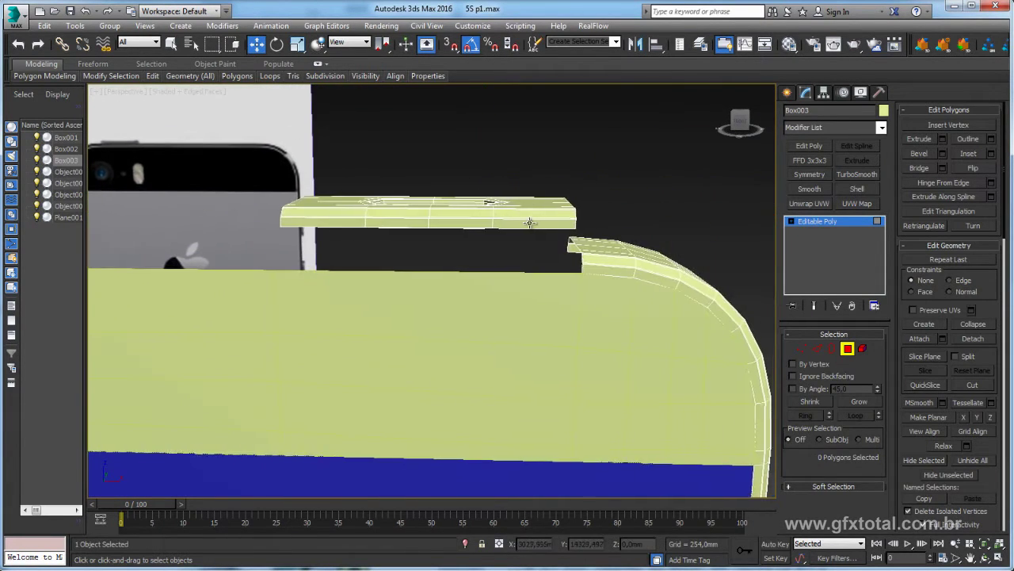
drag(508, 244, 532, 244)
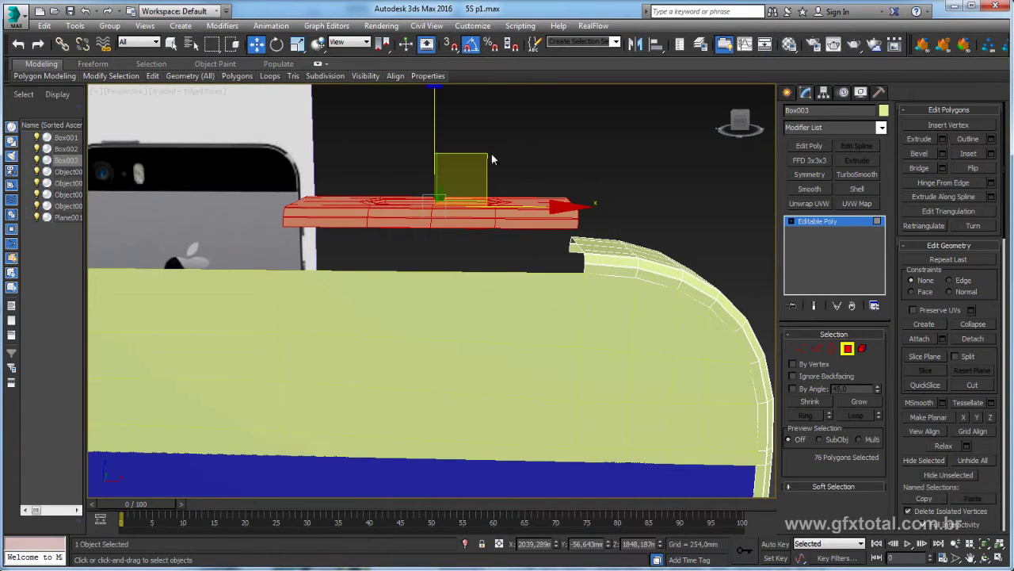
mouse_move(599, 205)
alt+middle_down()
mouse_move(511, 170)
mouse_move(553, 232)
alt+middle_up()
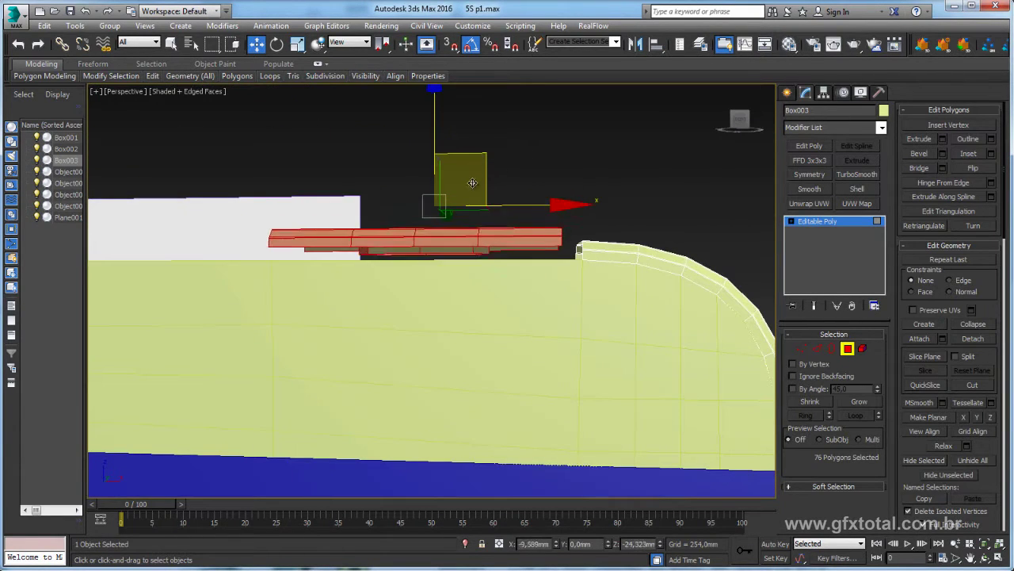
scroll(552, 231, up, 4)
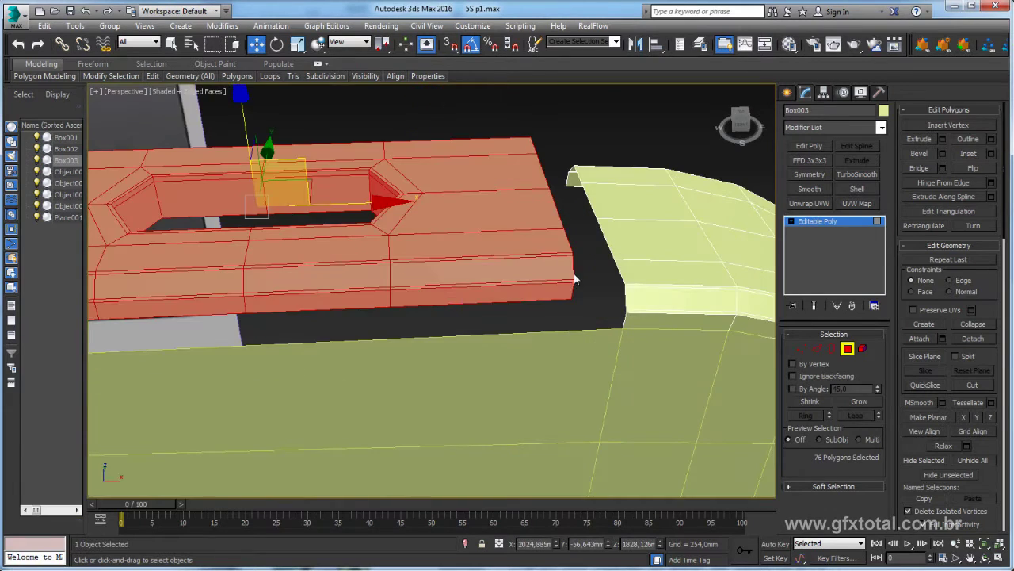
middle_drag(580, 307, 556, 281)
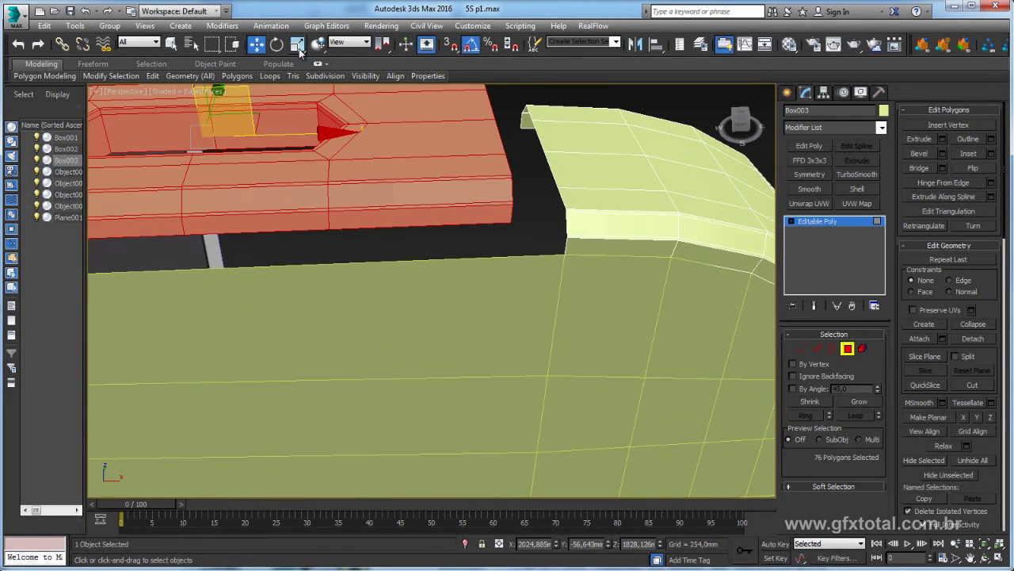
- Enable Vertex snapping in the snap settings and turn the Snaps Toggle on
right_click(452, 47)
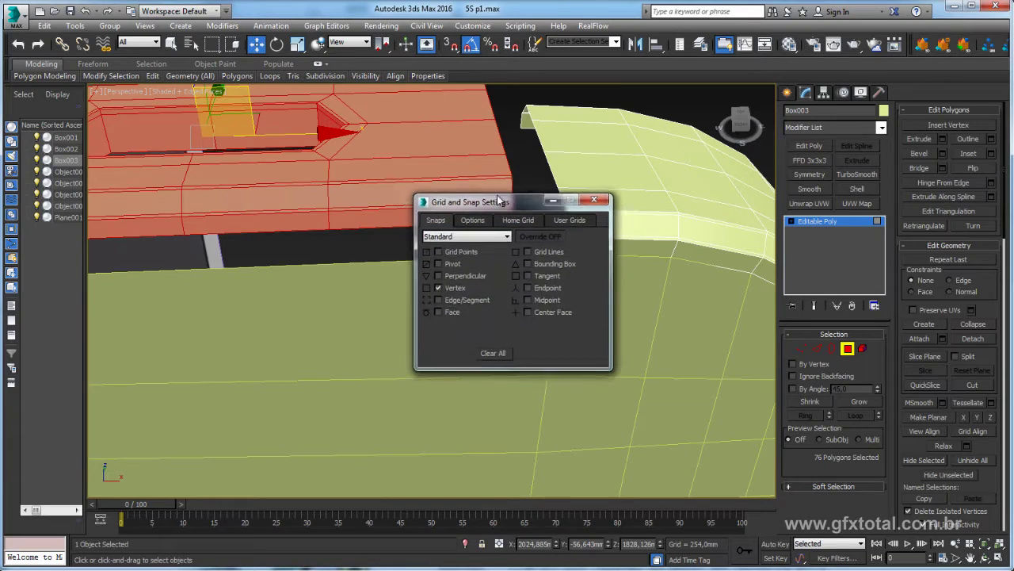
drag(486, 203, 508, 159)
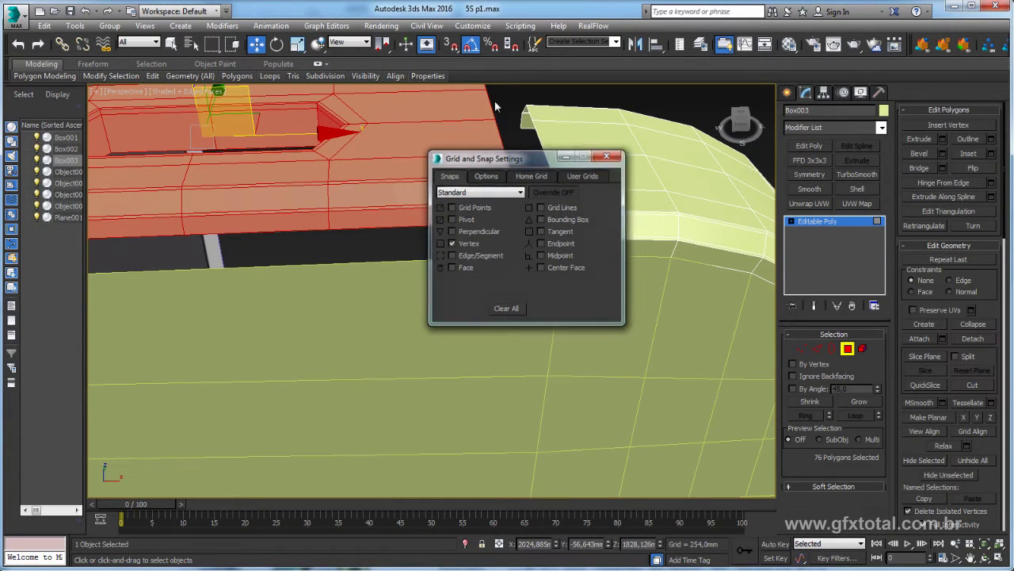
click(607, 155)
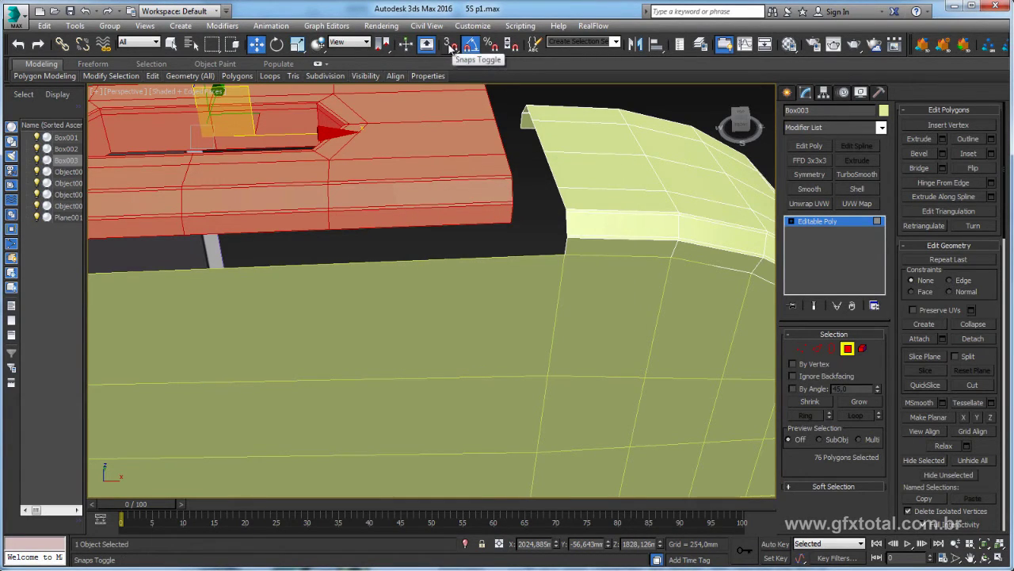
click(450, 45)
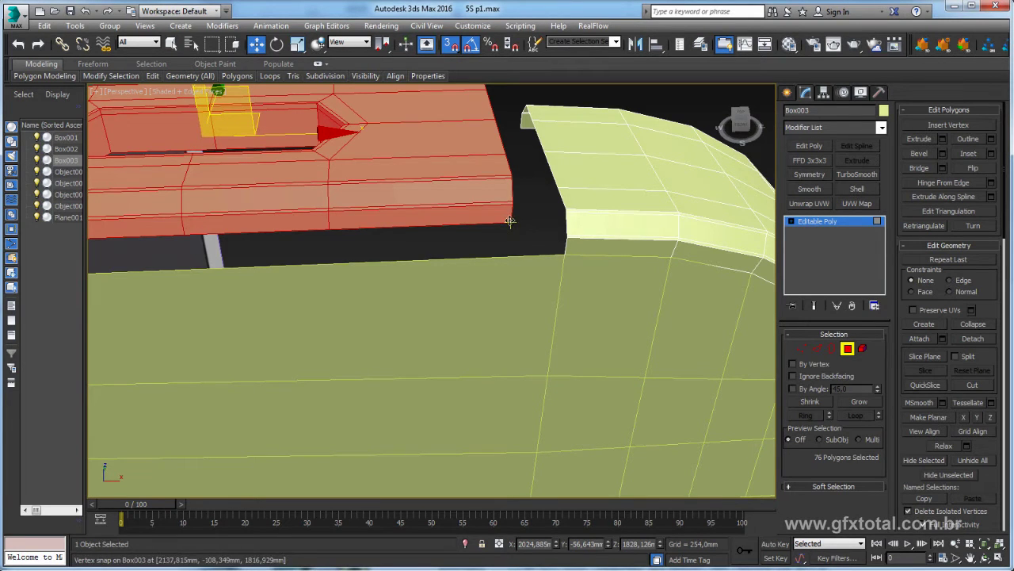
- Snap the strip's end onto the frame's corner vertex
scroll(510, 223, down, 2)
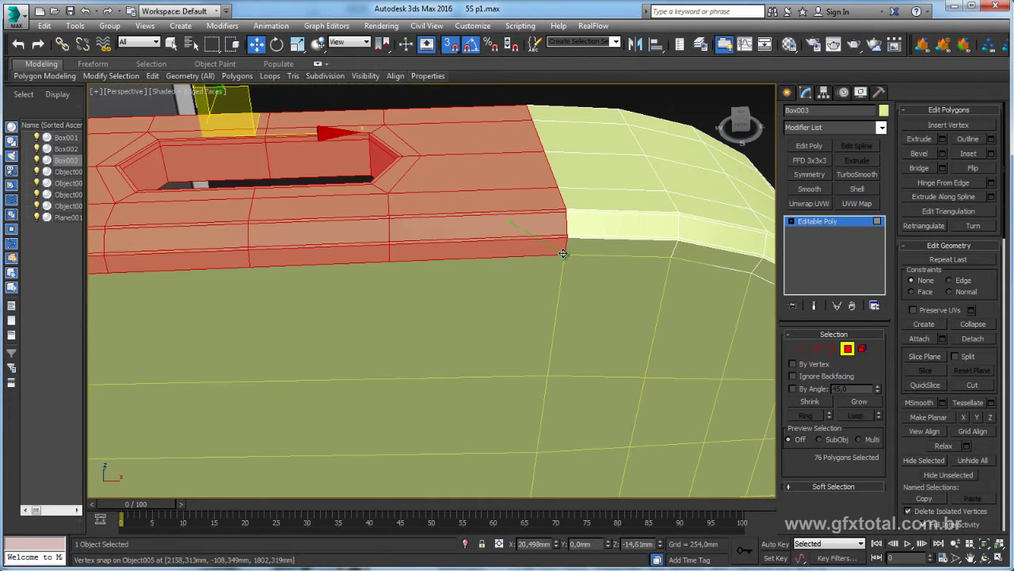
mouse_move(511, 222)
middle_down()
mouse_move(578, 266)
mouse_move(562, 261)
middle_up()
scroll(578, 266, down, 2)
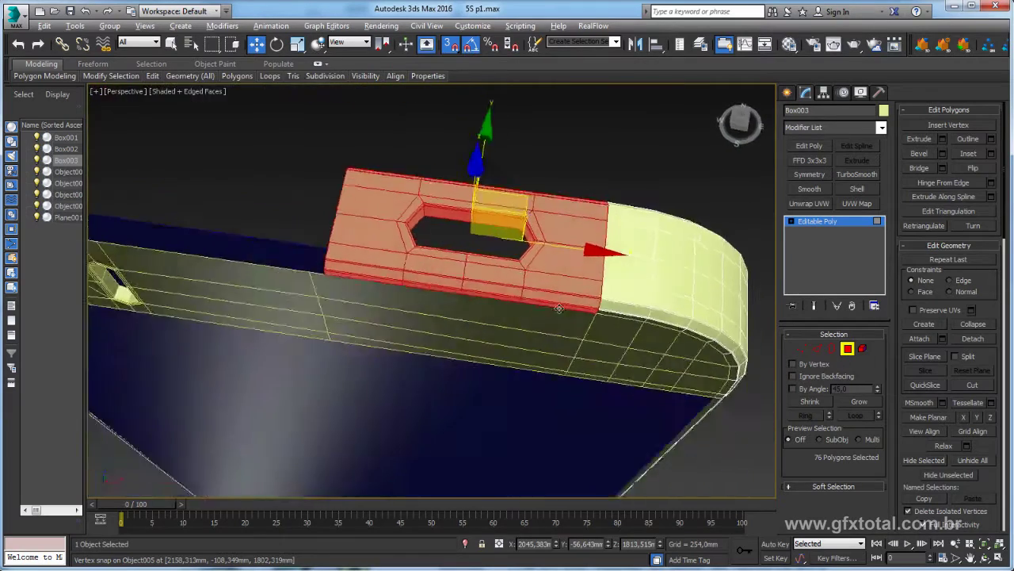
scroll(724, 298, up, 2)
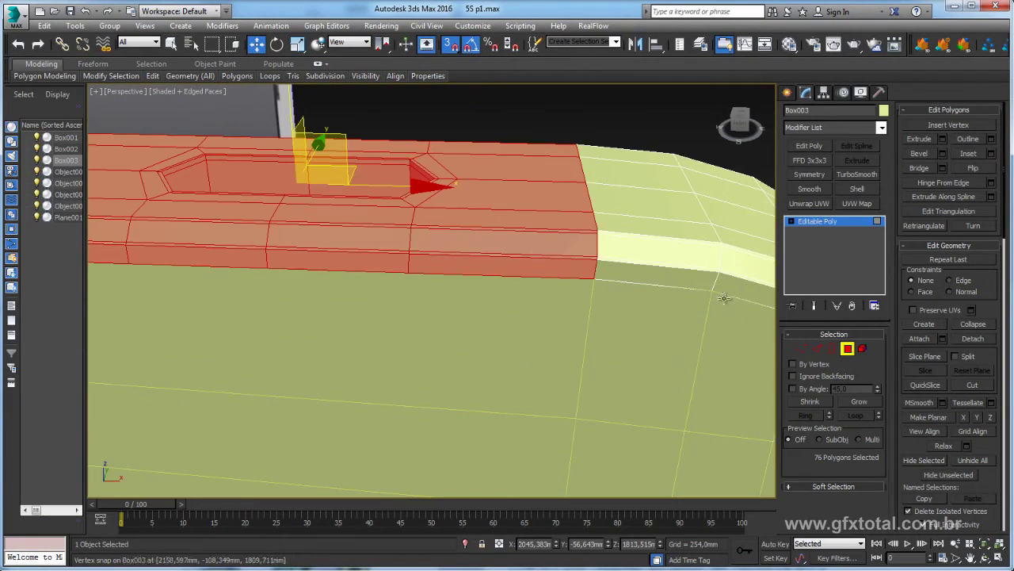
click(803, 348)
- Select the vertices along the joint between the strip and the frame
alt+middle_drag(491, 206, 419, 116)
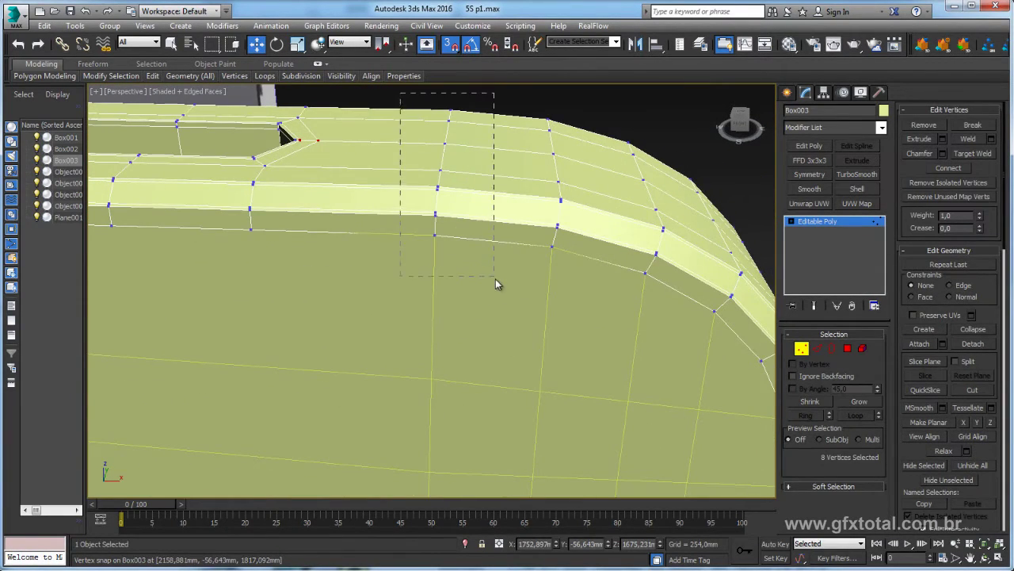
drag(495, 278, 496, 278)
scroll(468, 233, up, 3)
middle_drag(498, 245, 489, 256)
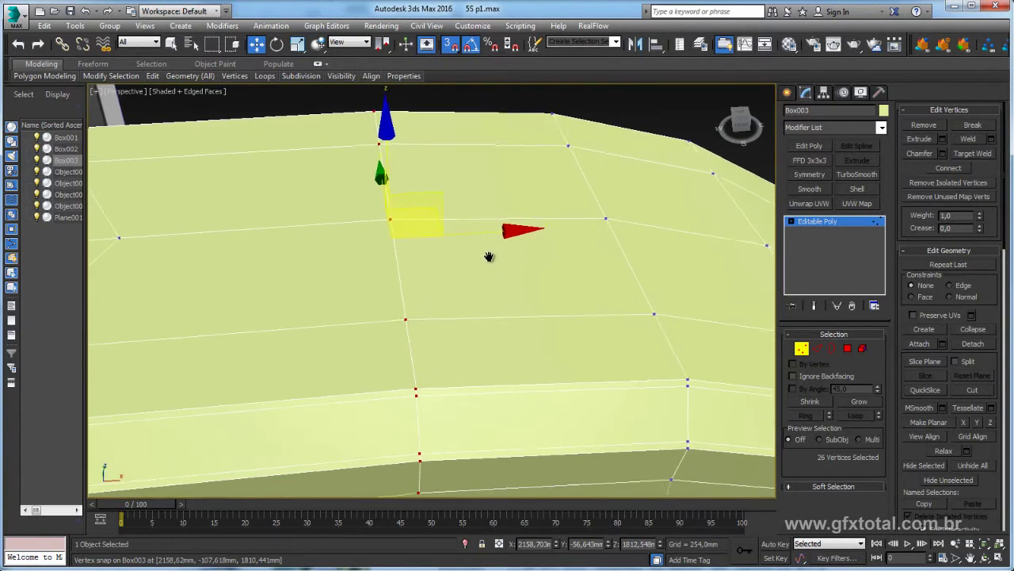
scroll(494, 256, down, 2)
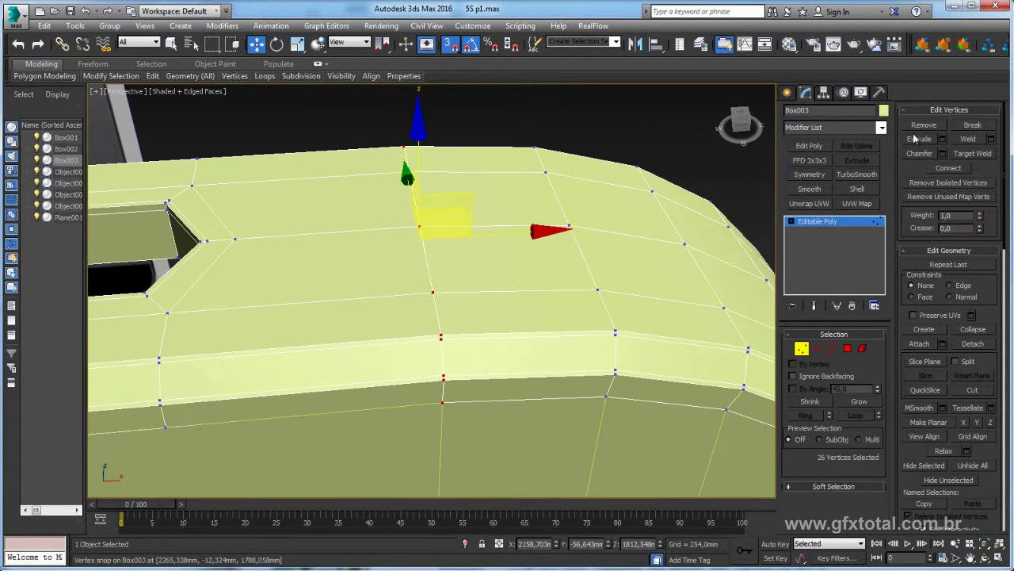
- Weld the selected vertices with a 0.05mm threshold, taking 800 vertices down to 787
click(991, 139)
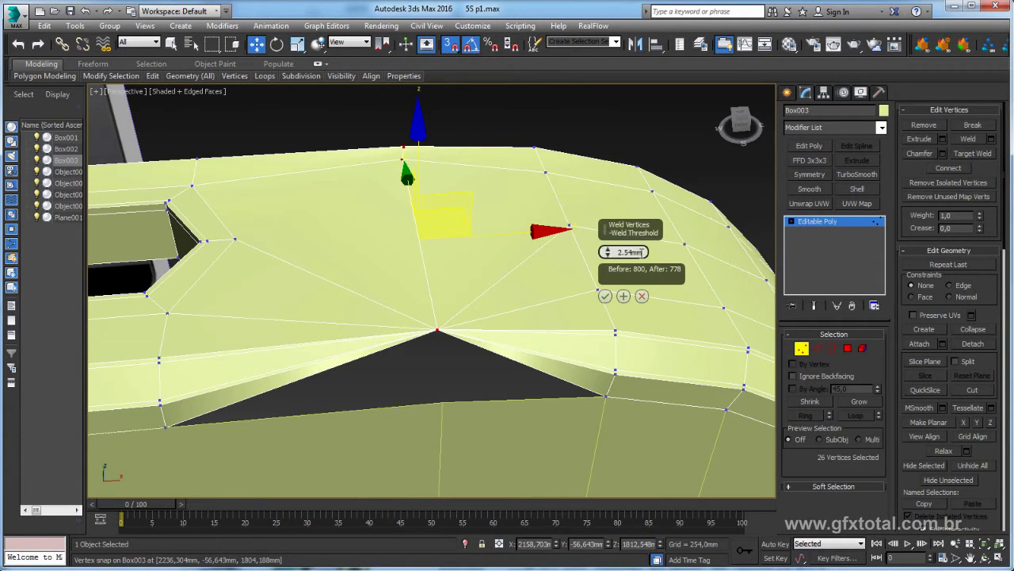
click(608, 256)
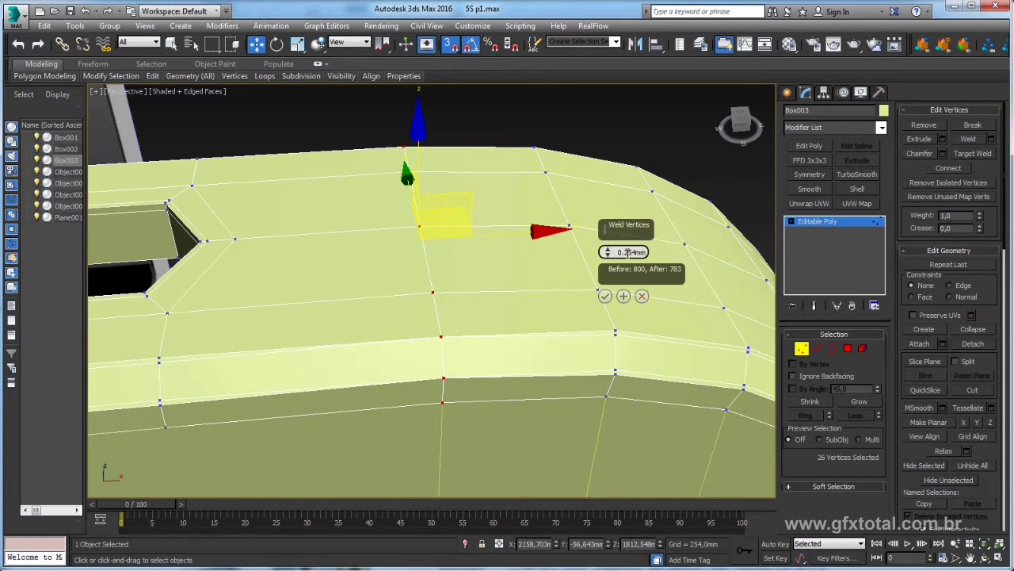
scroll(471, 343, up, 1)
scroll(452, 346, up, 2)
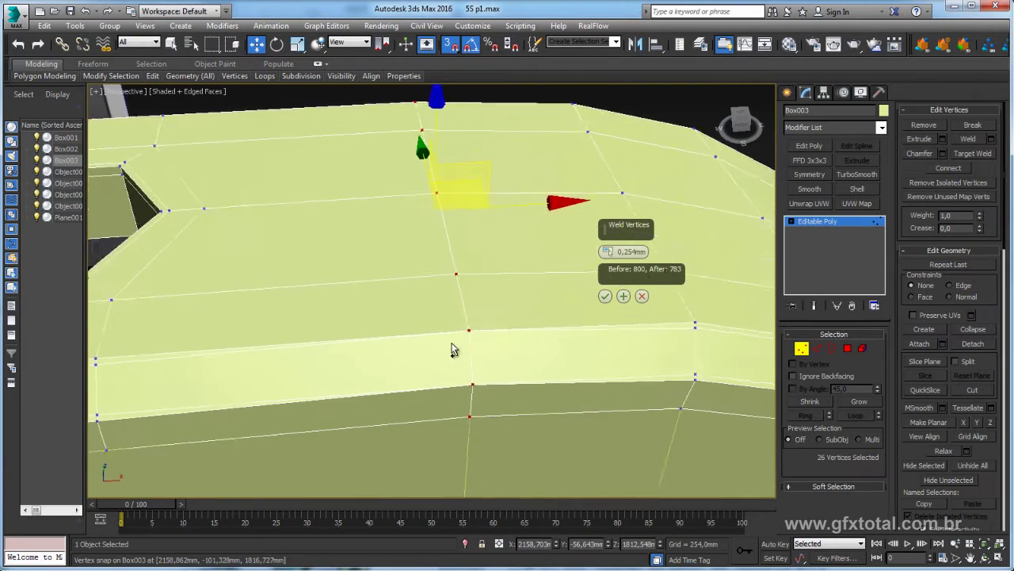
scroll(473, 342, up, 2)
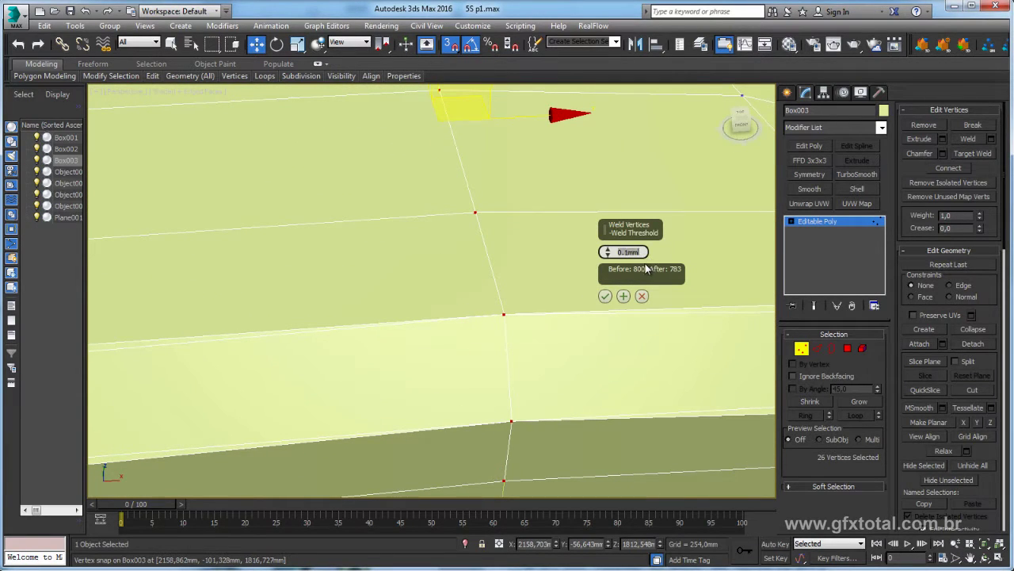
text(5)
key(Return)
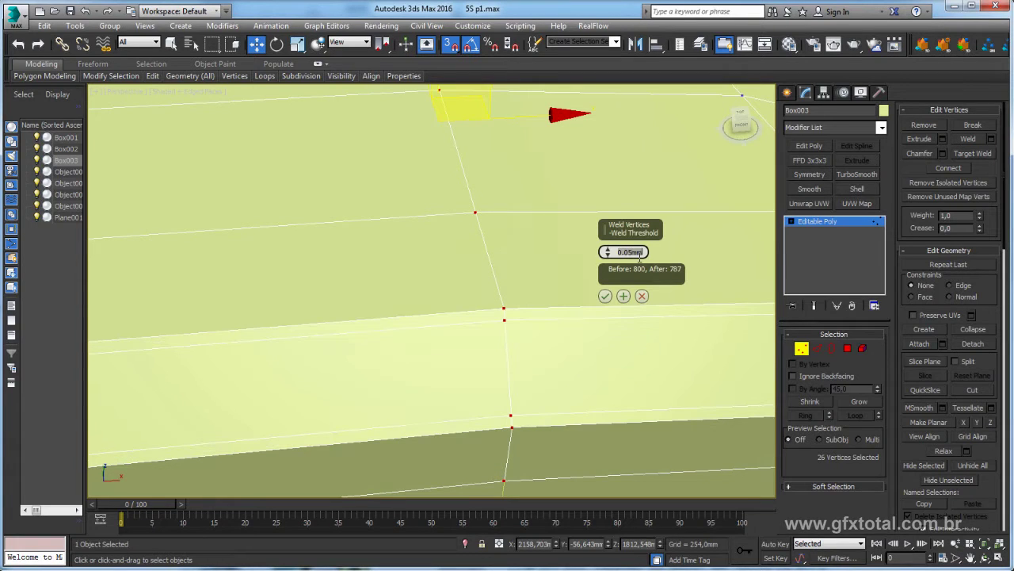
click(604, 298)
scroll(602, 300, down, 3)
scroll(602, 301, down, 1)
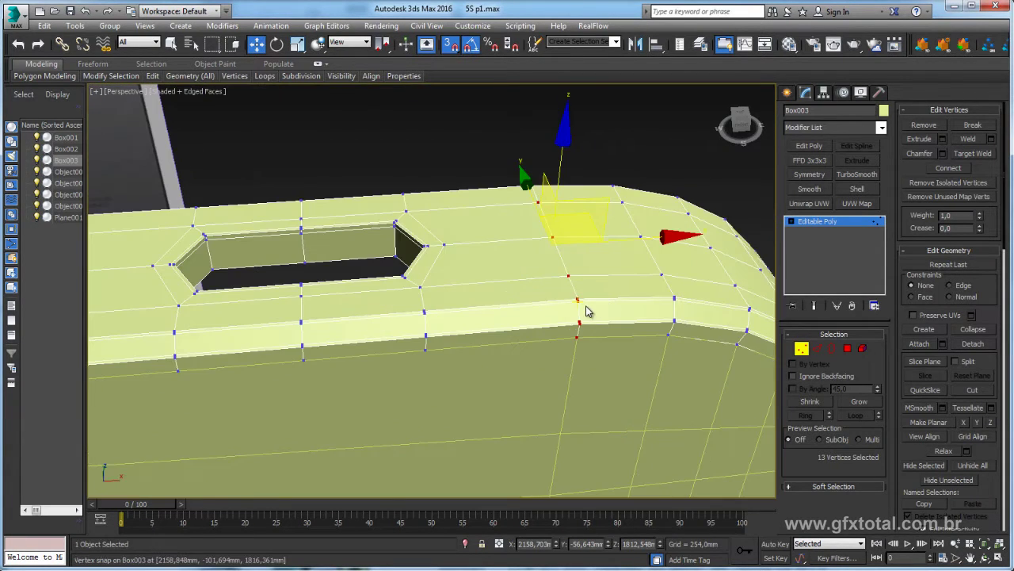
- Select the border edges at both the left and right ends of the strip's gap
click(576, 301)
alt+middle_drag(586, 301, 626, 293)
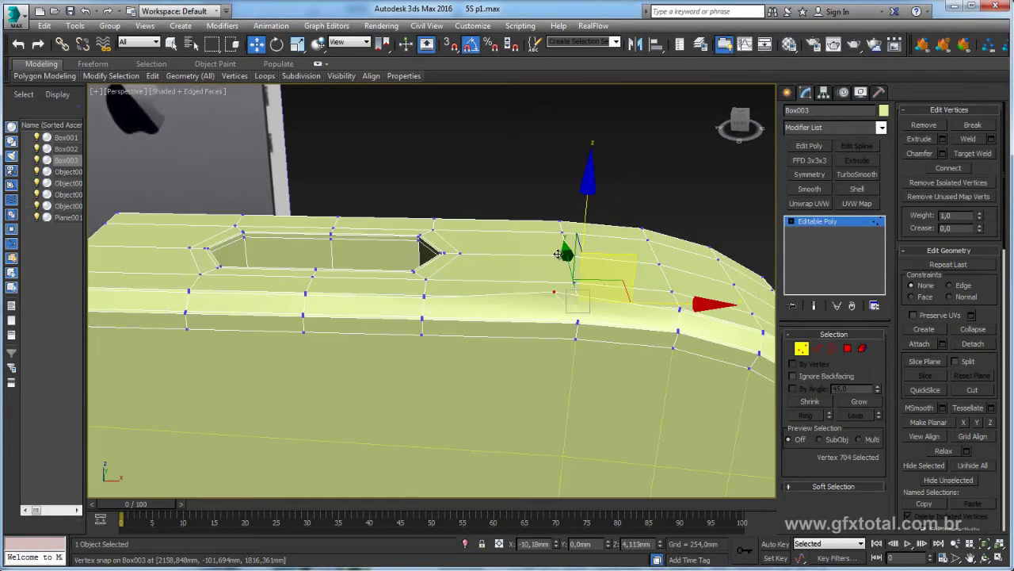
mouse_move(532, 294)
alt+middle_down()
mouse_move(607, 237)
mouse_move(600, 290)
mouse_move(547, 289)
alt+middle_up()
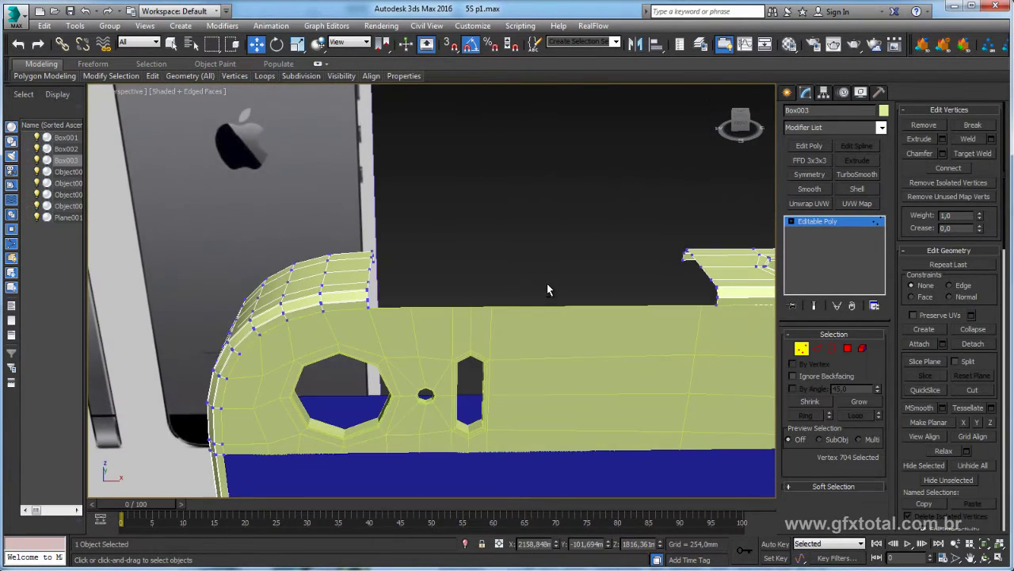
click(817, 350)
drag(398, 309, 362, 329)
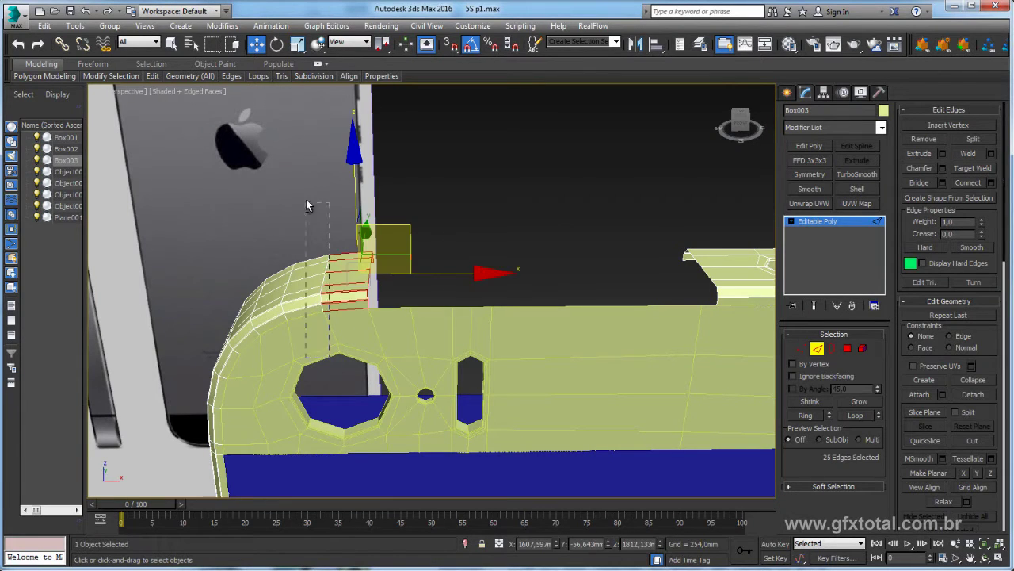
alt+drag(308, 205, 307, 206)
alt+middle_drag(307, 205, 524, 204)
ctrl+drag(580, 301, 581, 300)
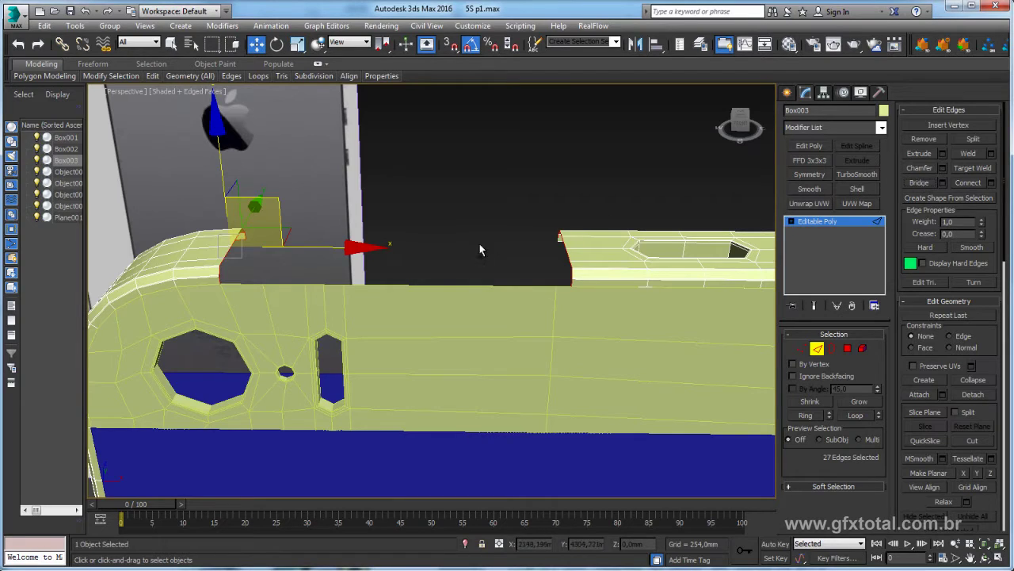
alt+middle_drag(479, 249, 625, 376)
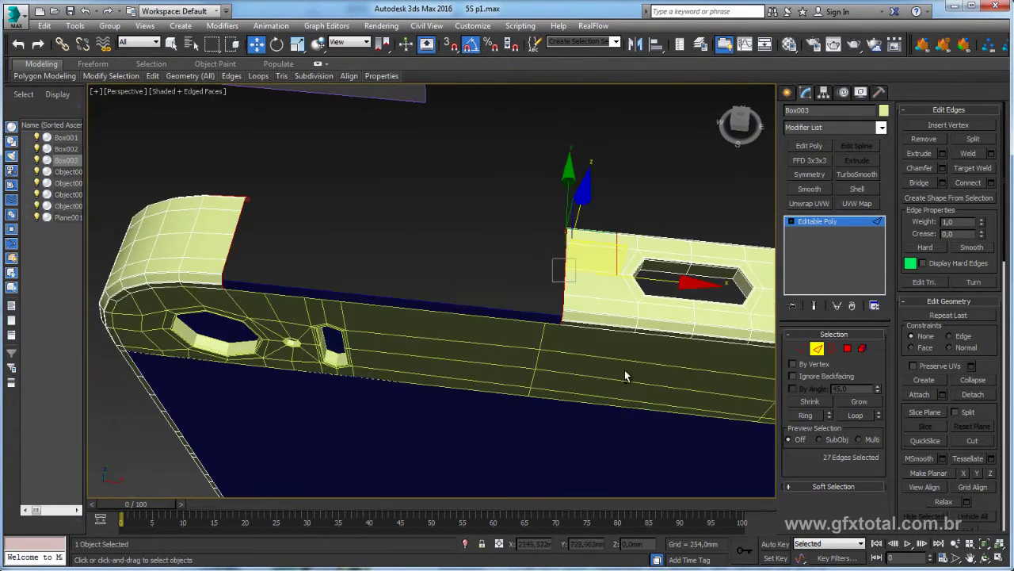
mouse_move(516, 231)
alt+middle_down()
mouse_move(468, 206)
mouse_move(354, 204)
mouse_move(335, 219)
mouse_move(317, 204)
alt+middle_up()
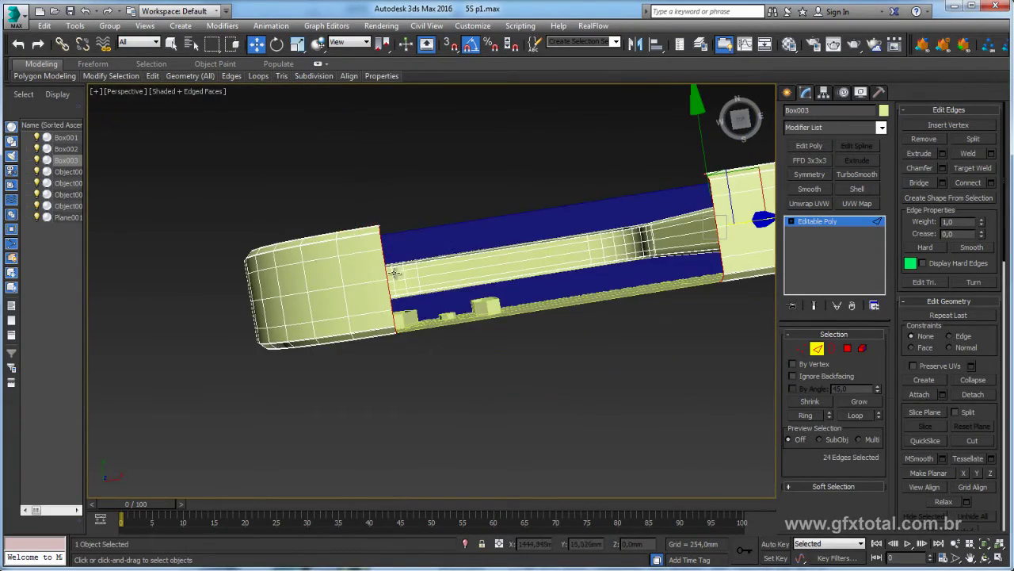
alt+middle_drag(393, 272, 481, 185)
- Bridge the selected edges to fill the gap, then return to object level
click(919, 184)
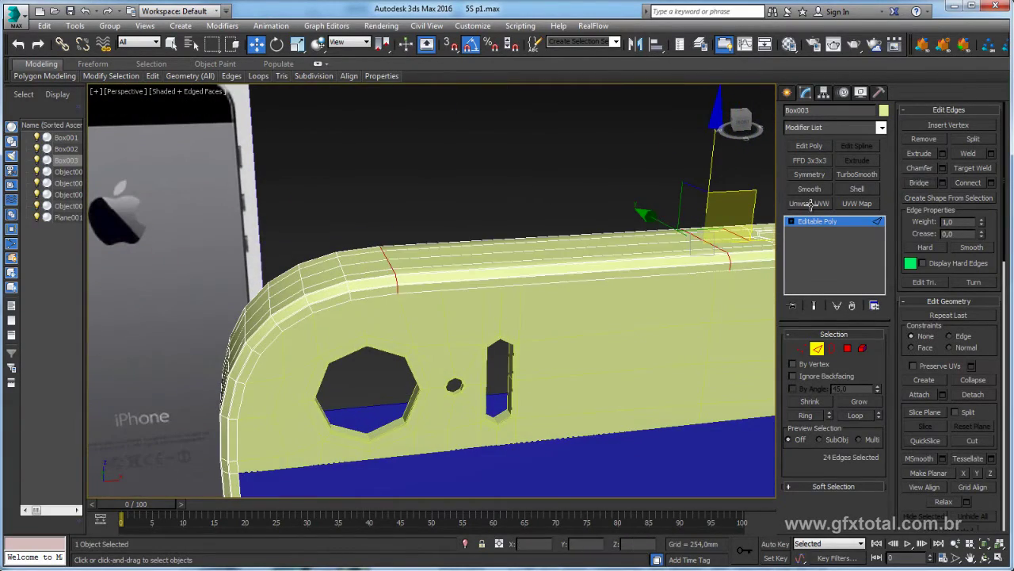
mouse_move(515, 237)
alt+middle_down()
mouse_move(562, 233)
mouse_move(493, 240)
alt+middle_up()
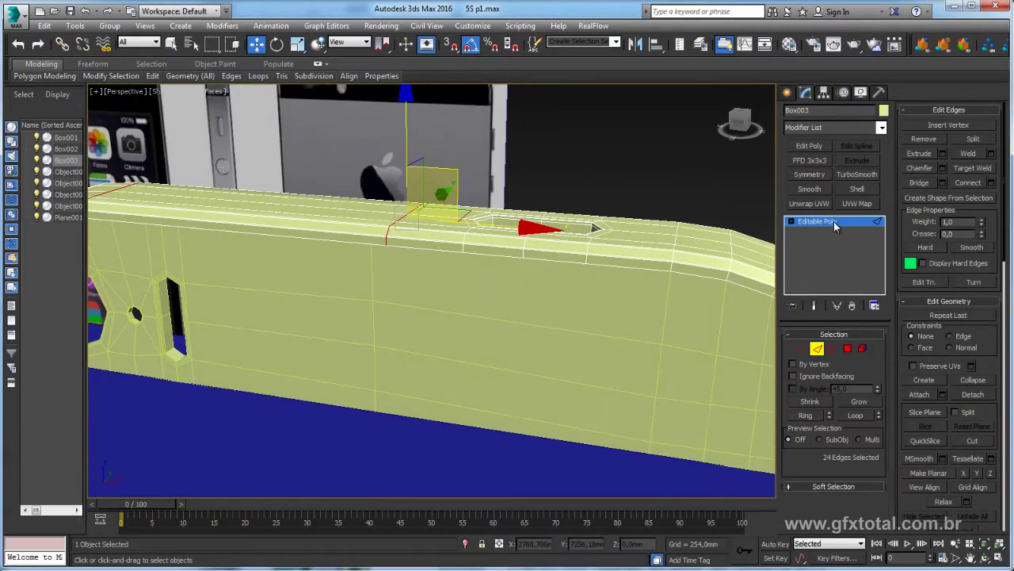
click(824, 221)
mouse_move(449, 267)
alt+middle_down()
mouse_move(543, 354)
mouse_move(467, 267)
mouse_move(537, 275)
mouse_move(554, 301)
alt+middle_up()
scroll(537, 276, up, 4)
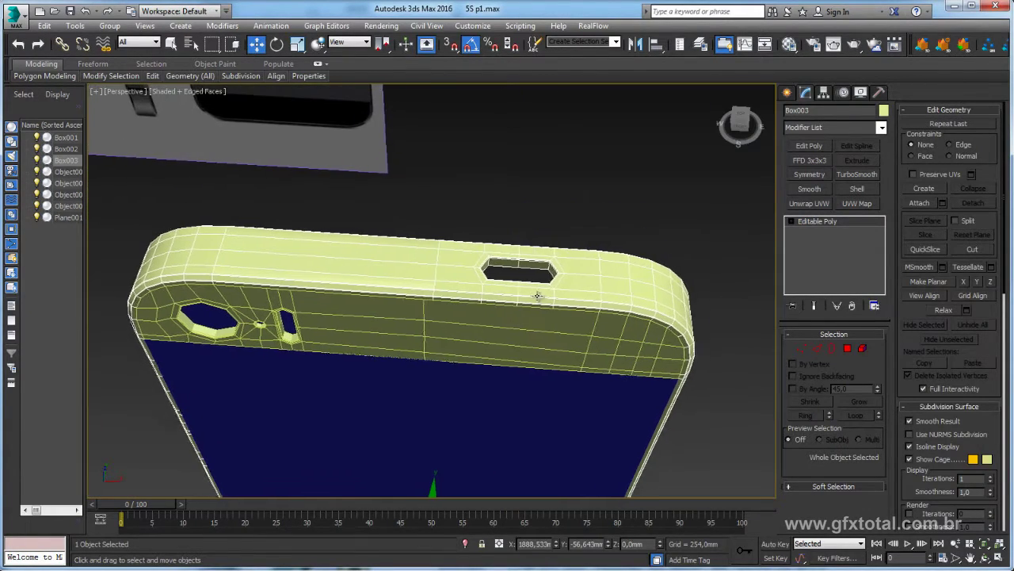
- Select the vertex columns right of the slot and shift them along the strip
click(803, 349)
drag(567, 342, 557, 292)
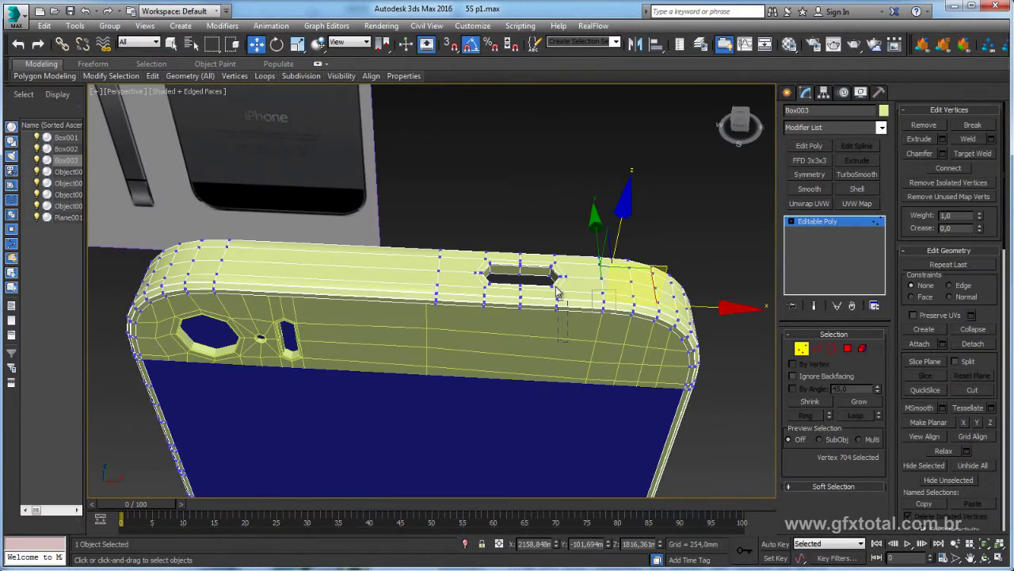
drag(532, 230, 533, 226)
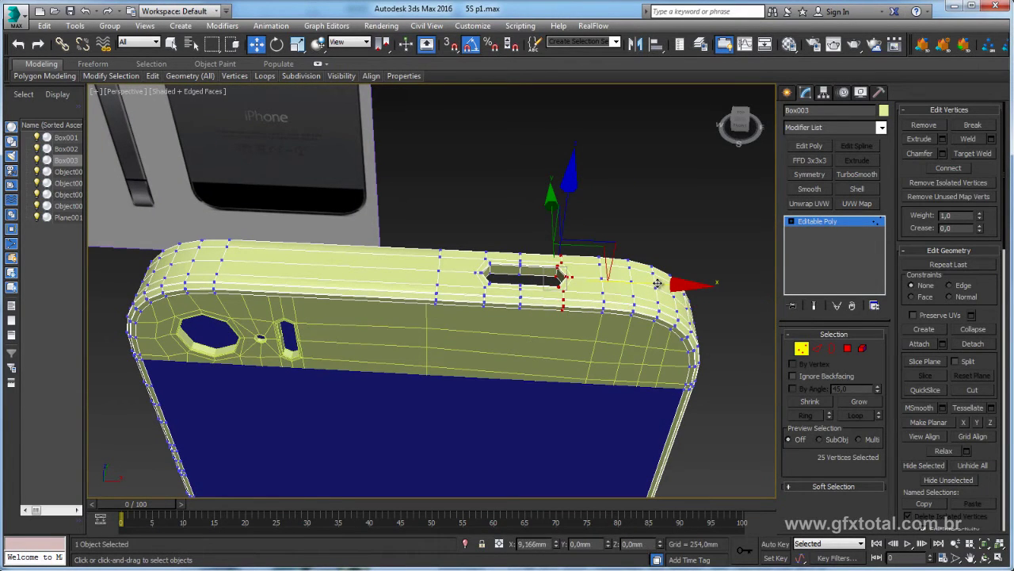
drag(658, 283, 663, 282)
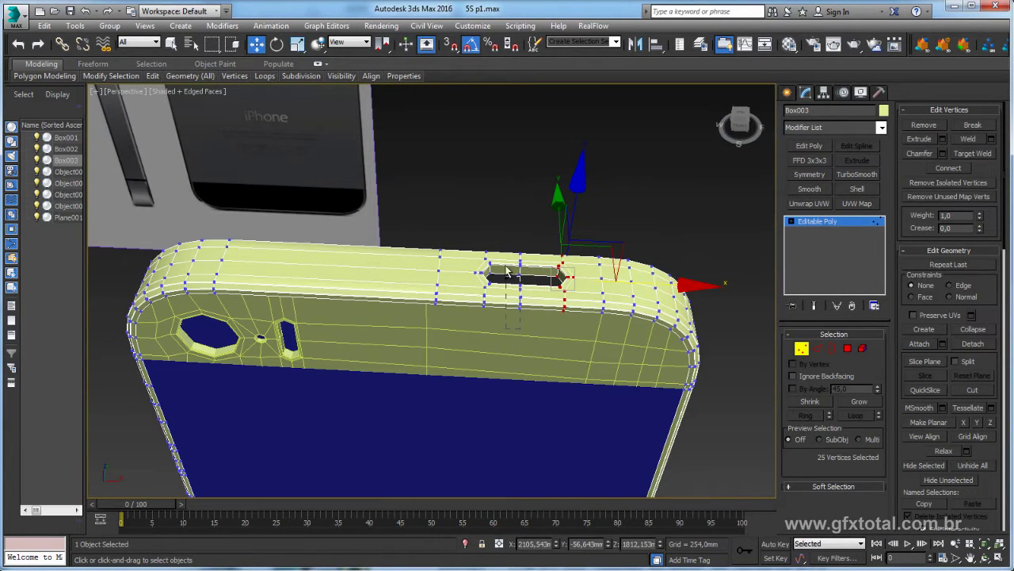
ctrl+drag(507, 271, 499, 236)
drag(619, 284, 600, 323)
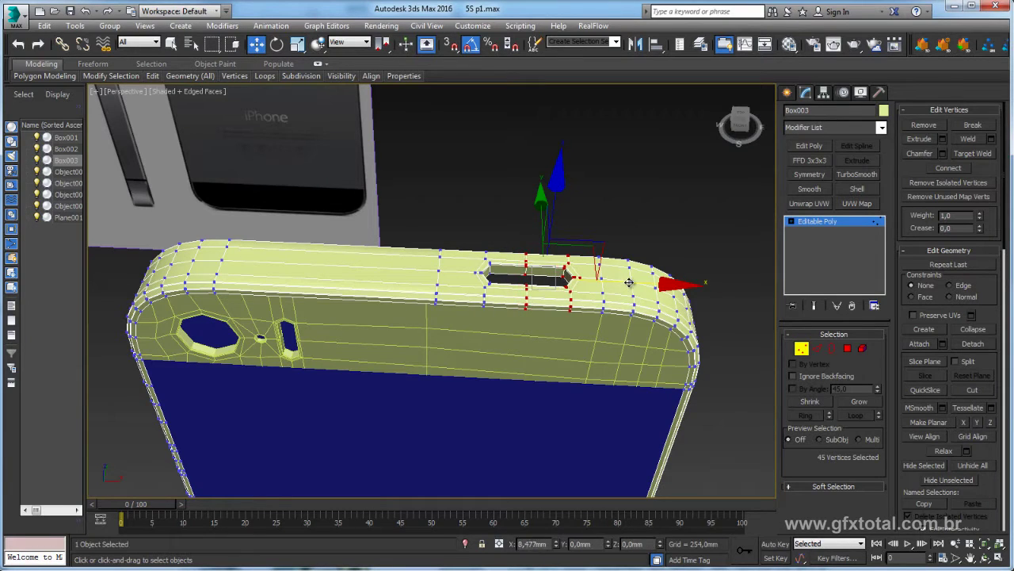
- Add another column, slide the columns further, and pull the left column toward the slot
ctrl+drag(588, 260, 464, 209)
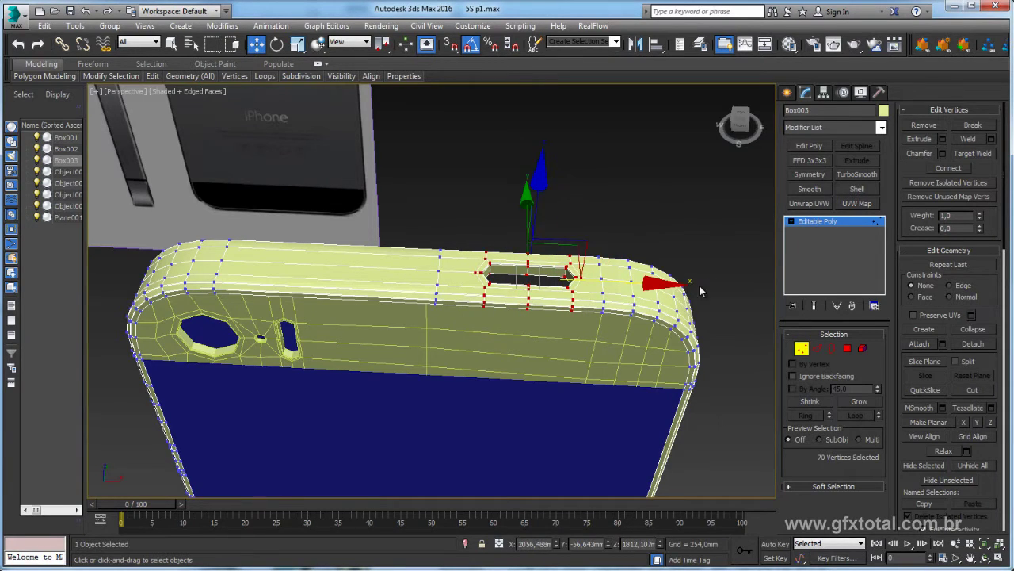
drag(634, 285, 642, 282)
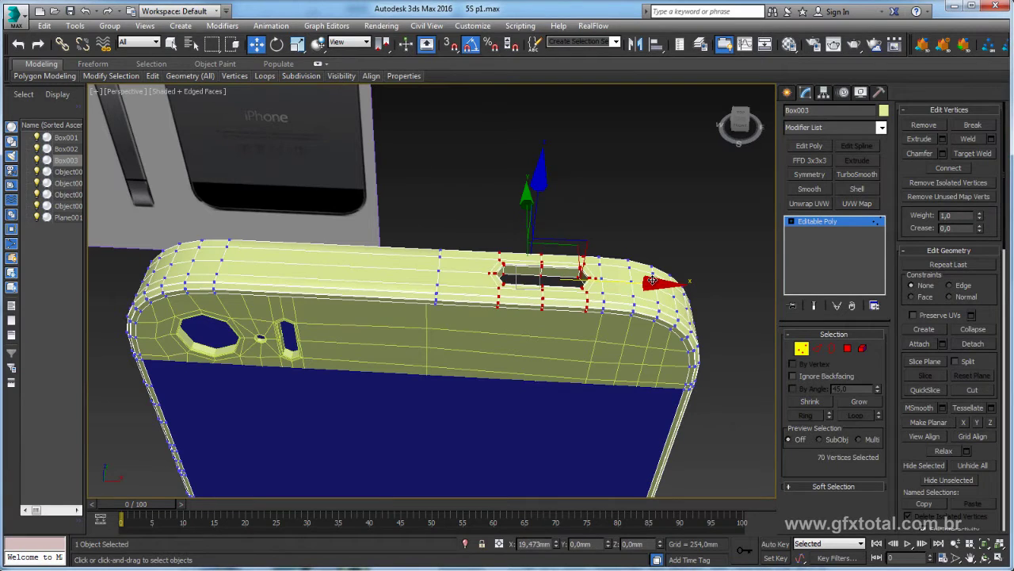
scroll(577, 299, up, 4)
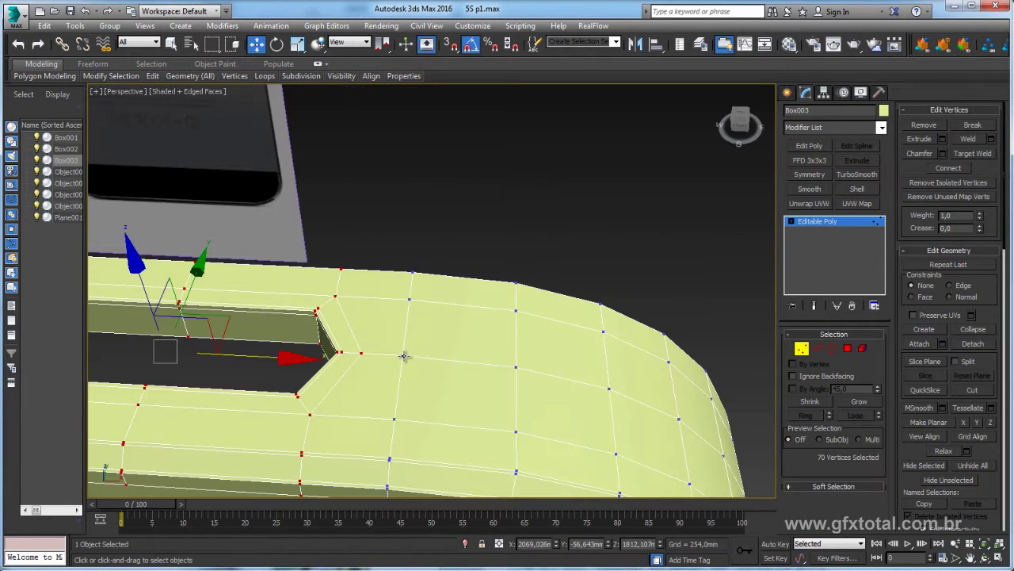
alt+middle_drag(403, 356, 541, 322)
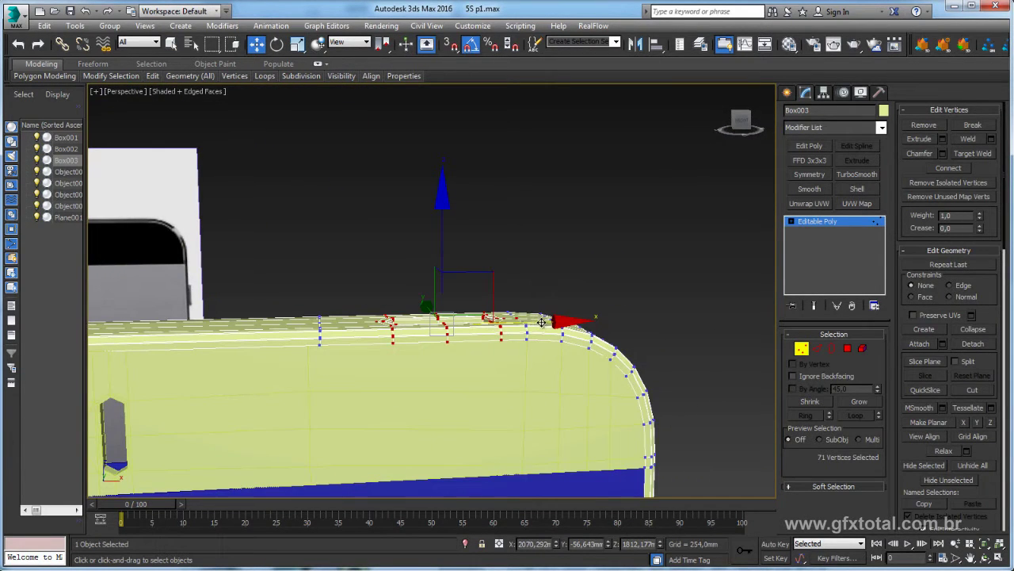
drag(541, 322, 546, 339)
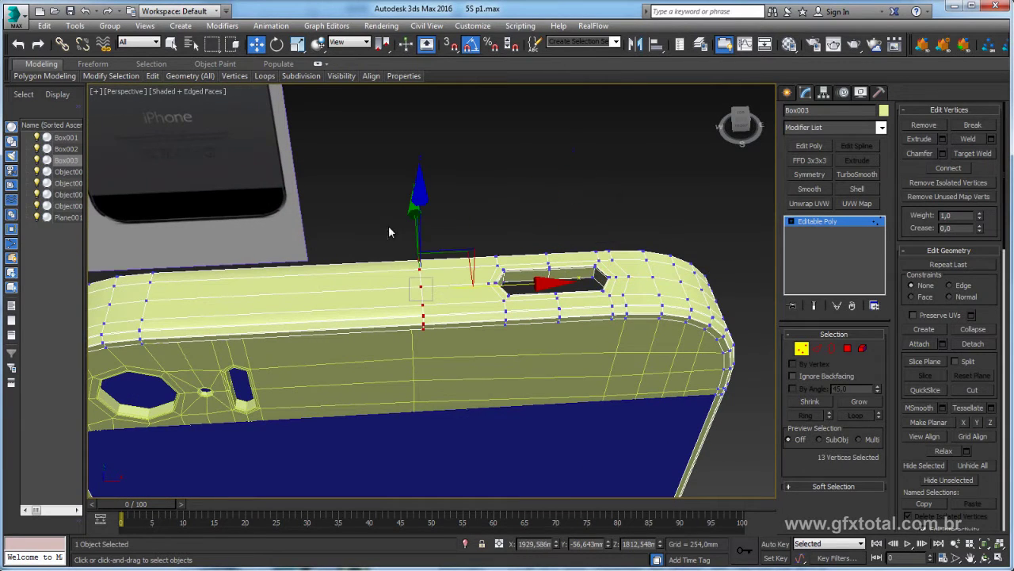
drag(506, 282, 920, 226)
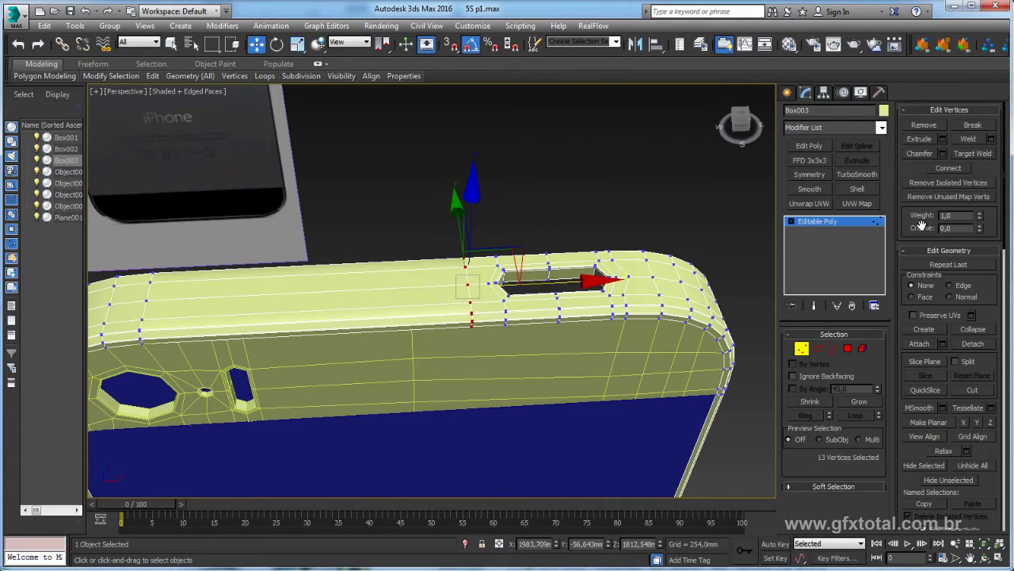
click(844, 223)
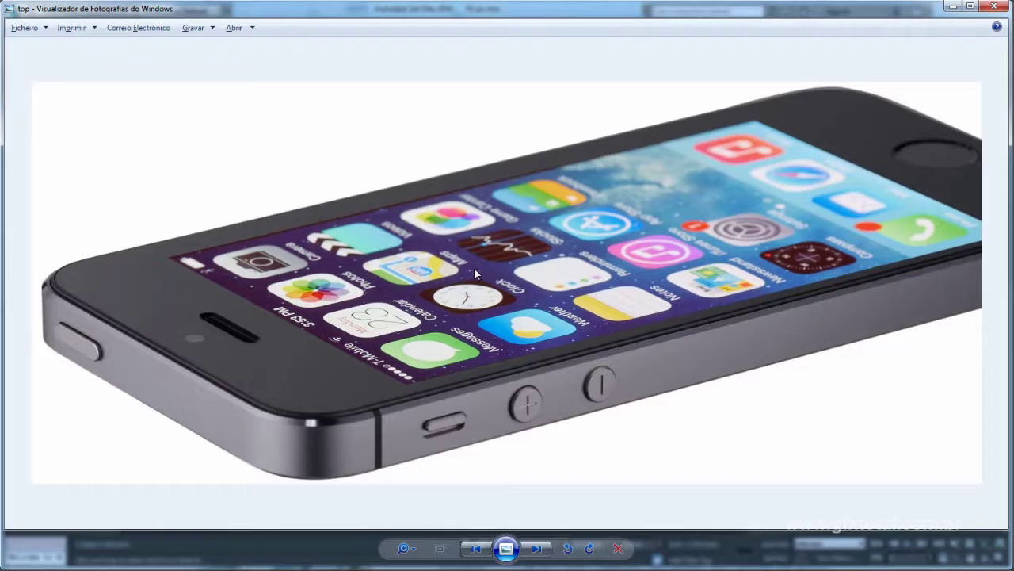
- Step past the 'sides' photo to the 'bottom' photo showing the speaker grille and port
click(476, 549)
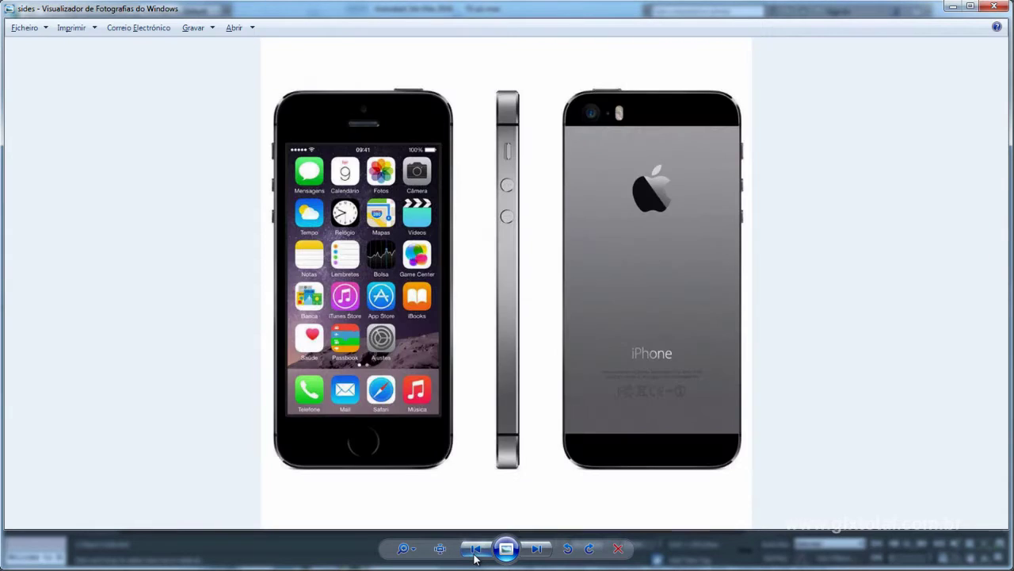
click(476, 549)
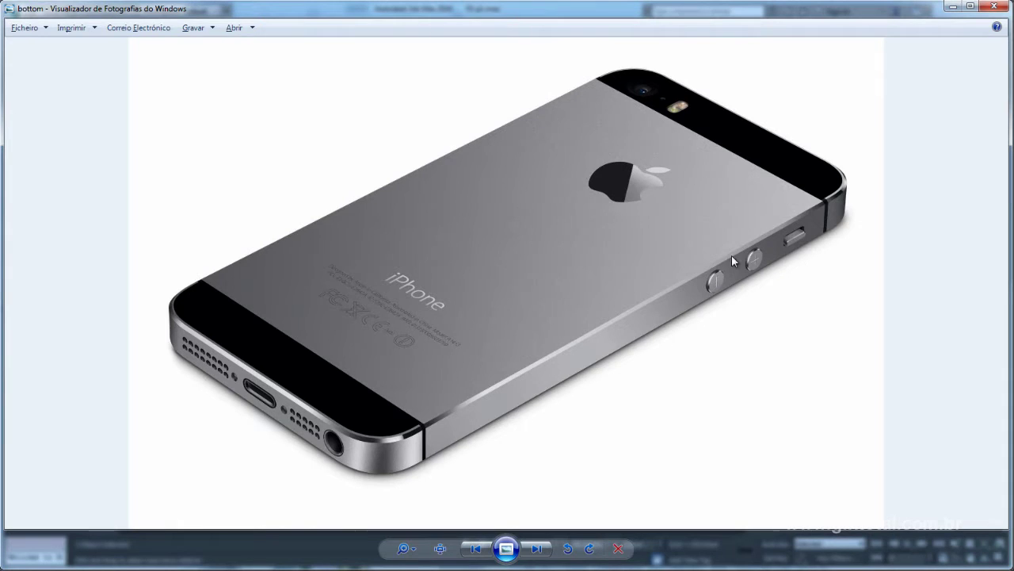
- Select the polygons around the side hole and Shift-drag a copy lower, keeping it in the same mesh
scroll(473, 245, up, 5)
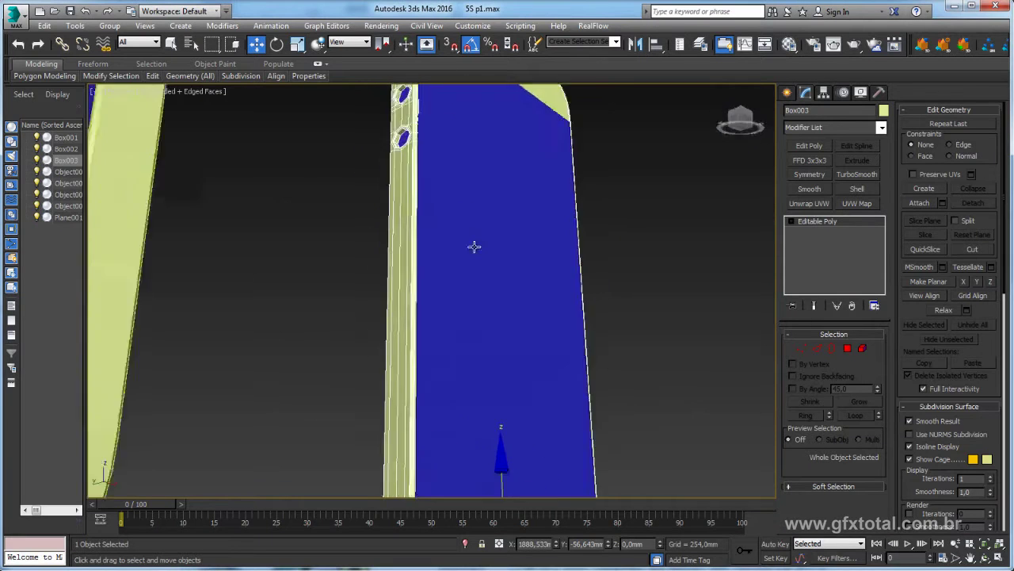
scroll(454, 197, up, 2)
middle_drag(454, 198, 466, 310)
click(850, 350)
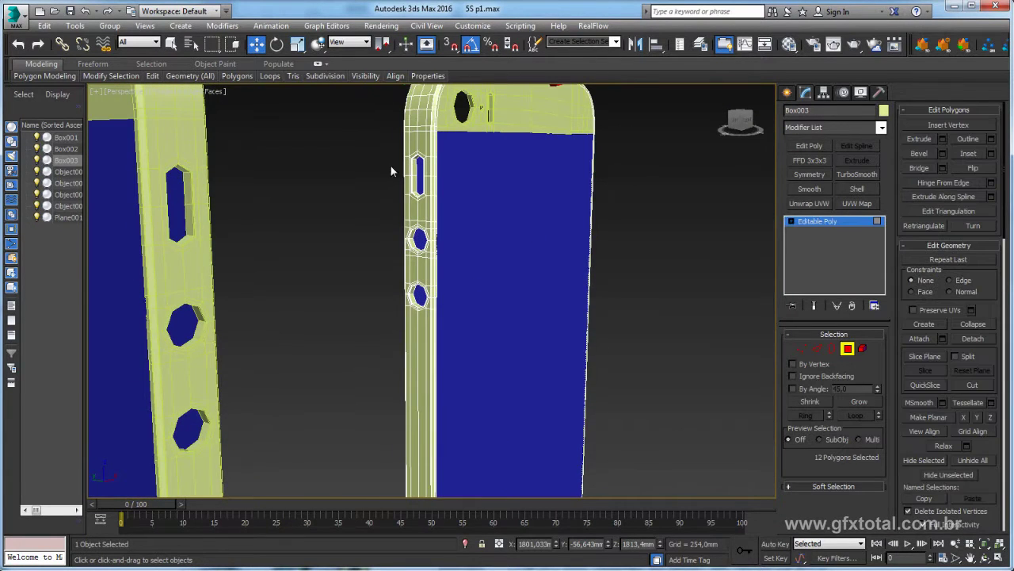
middle_drag(390, 166, 371, 198)
ctrl+drag(413, 251, 429, 254)
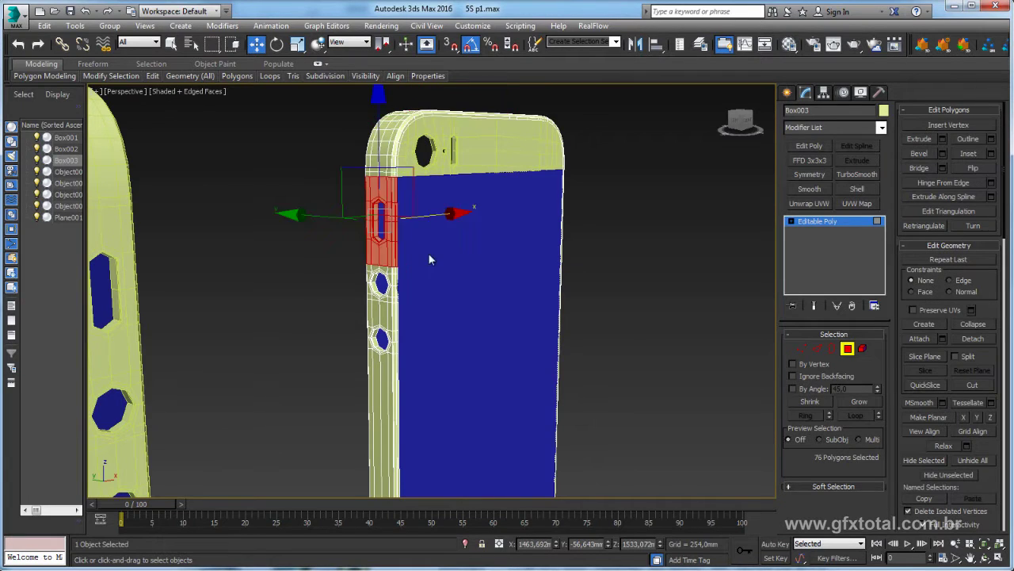
scroll(429, 253, down, 3)
scroll(429, 254, down, 3)
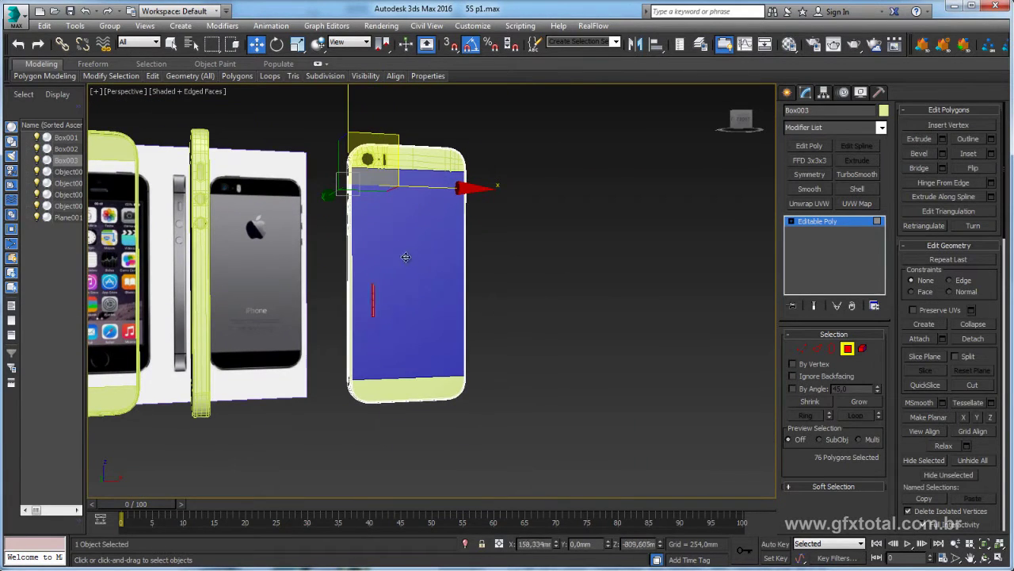
shift+drag(381, 135, 416, 279)
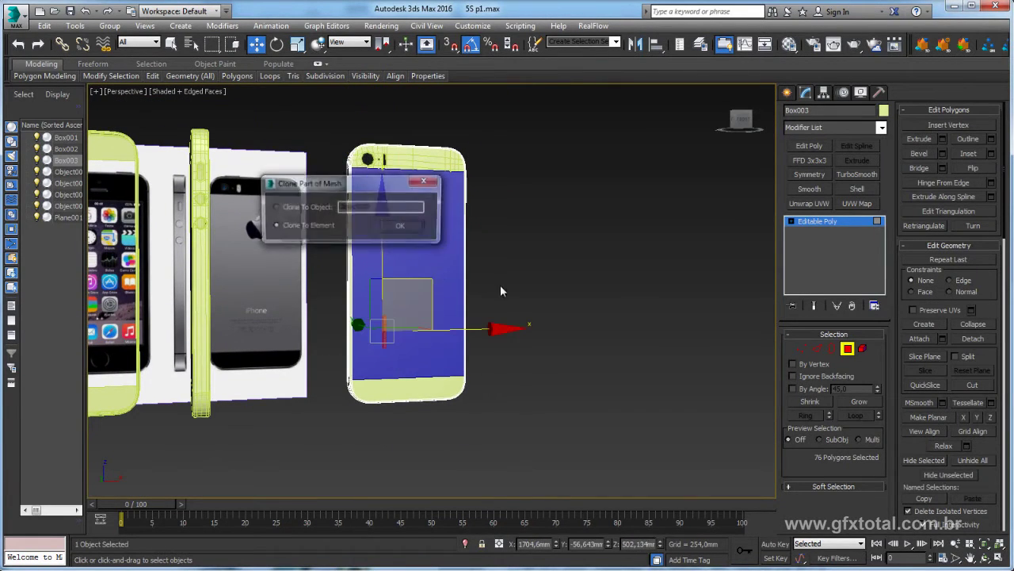
click(402, 227)
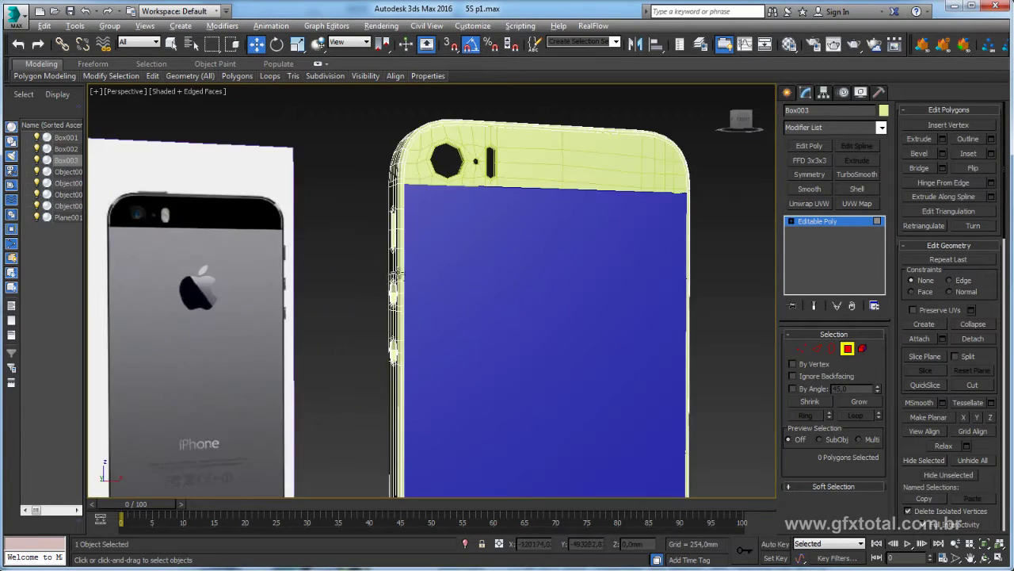
- Select the phone's side strip polygons and Shift-drag a copy down to the phone's bottom
alt+middle_drag(360, 222, 384, 221)
drag(449, 319, 437, 317)
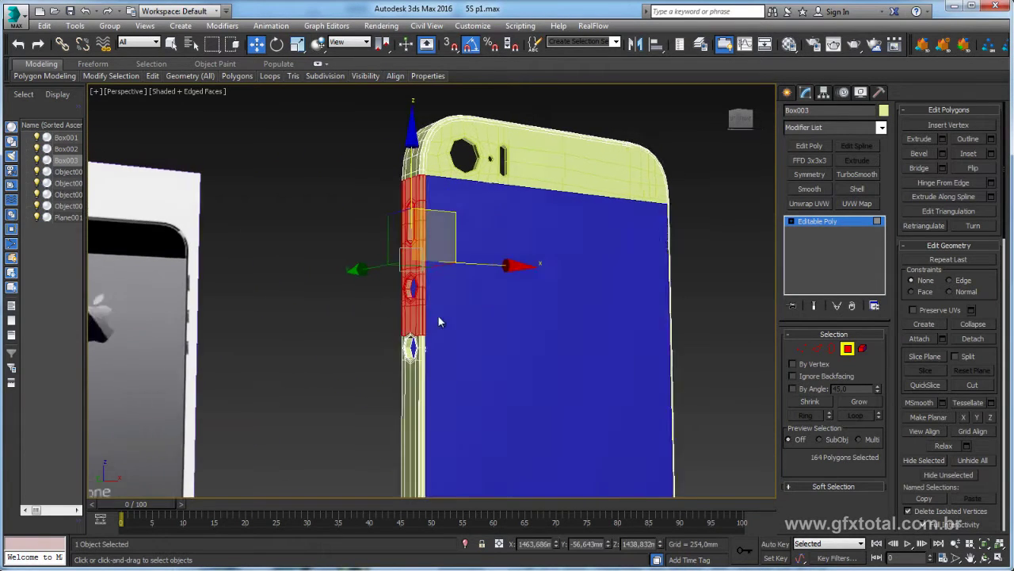
scroll(431, 278, down, 5)
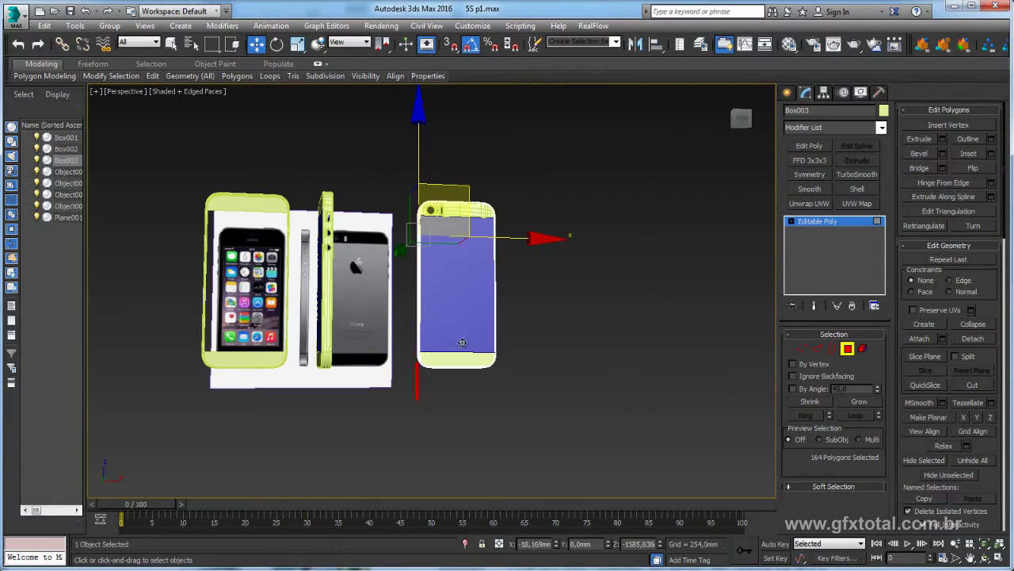
shift+drag(459, 185, 476, 380)
- Keep the clone in the same mesh and rotate the copied strip -90° to lie flat
click(401, 227)
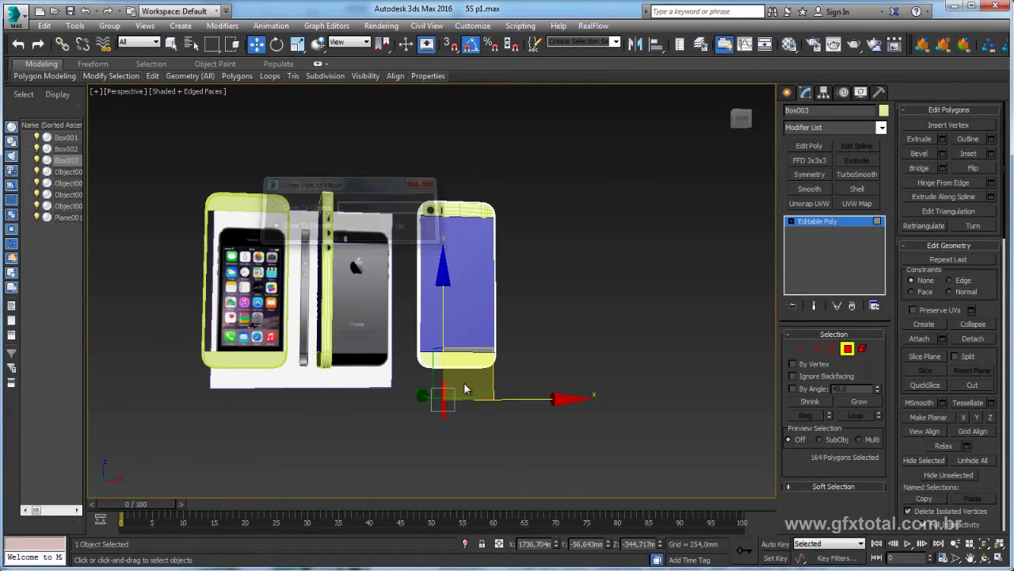
key(e)
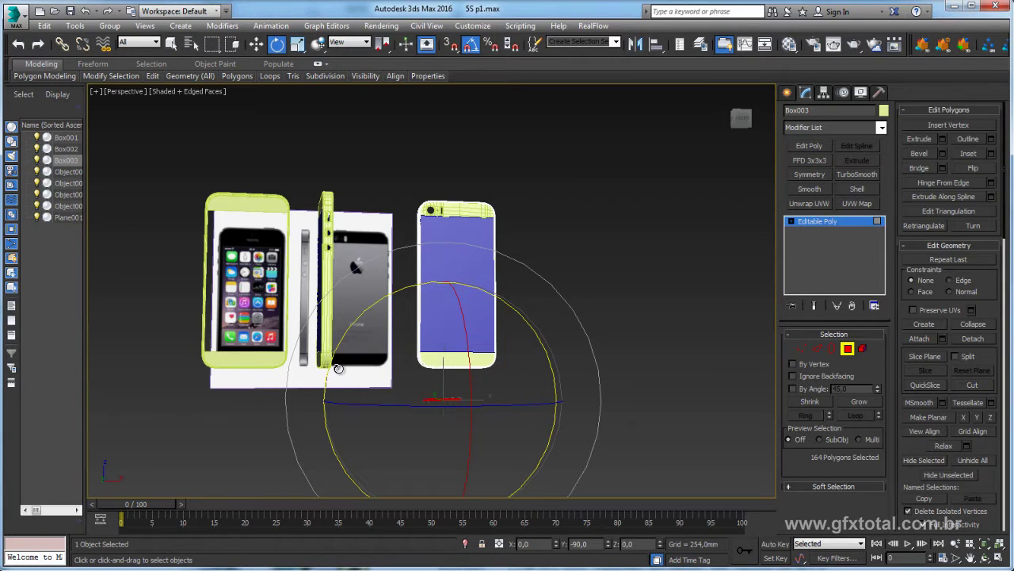
scroll(444, 396, up, 2)
scroll(443, 396, up, 2)
scroll(444, 396, up, 2)
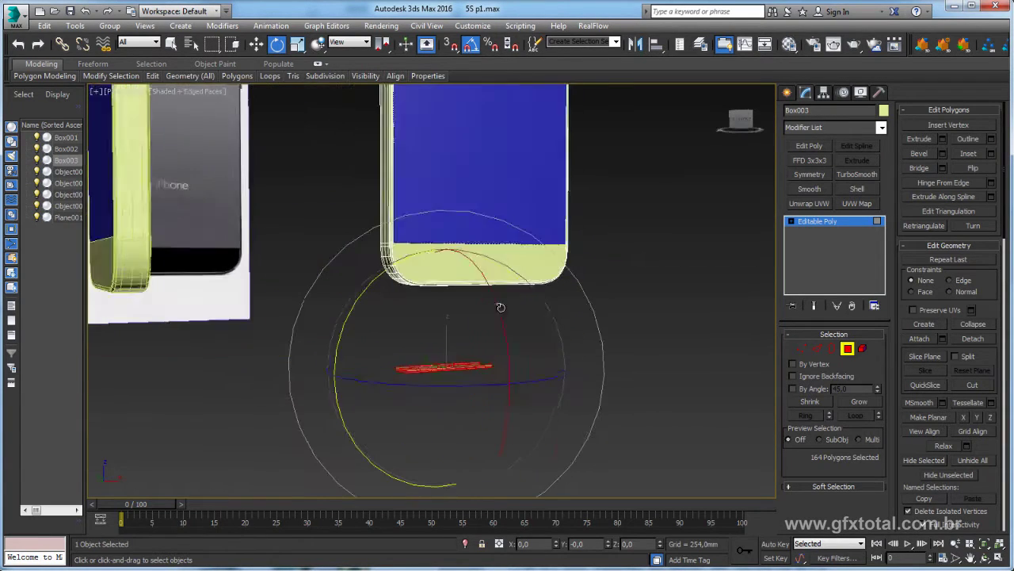
scroll(443, 396, up, 2)
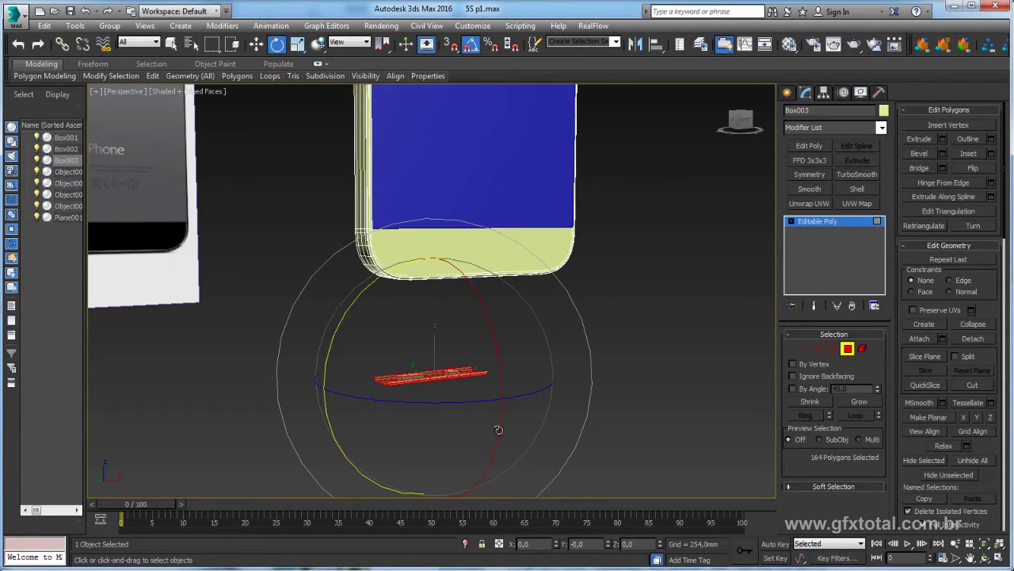
mouse_move(348, 319)
mouse_down()
mouse_move(351, 290)
mouse_move(347, 329)
mouse_move(362, 283)
mouse_move(346, 356)
mouse_move(560, 380)
mouse_up()
- Move the rotated strip up under the phone's bottom edge
alt+middle_drag(560, 381, 498, 351)
key(w)
drag(468, 327, 534, 240)
scroll(534, 240, up, 2)
scroll(534, 240, up, 2)
mouse_move(534, 240)
alt+middle_down()
mouse_move(534, 288)
mouse_move(448, 339)
alt+middle_up()
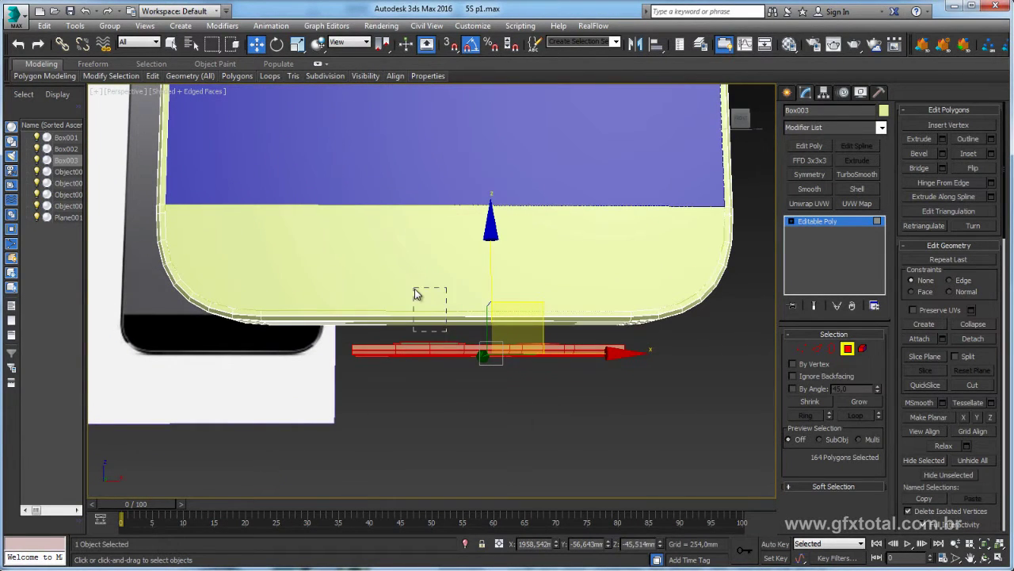
- Connect the 13 edges along the phone's bottom rim with new edges
drag(416, 294, 464, 321)
mouse_move(526, 330)
alt+middle_down()
mouse_move(525, 286)
mouse_move(518, 317)
alt+middle_up()
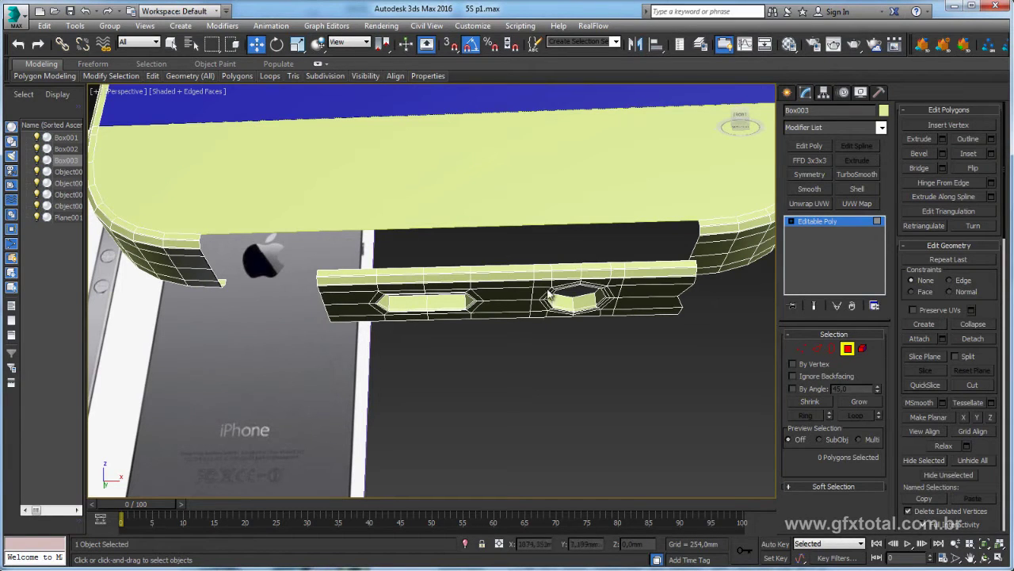
click(378, 244)
mouse_move(378, 244)
alt+middle_down()
mouse_move(388, 262)
mouse_move(810, 359)
alt+middle_up()
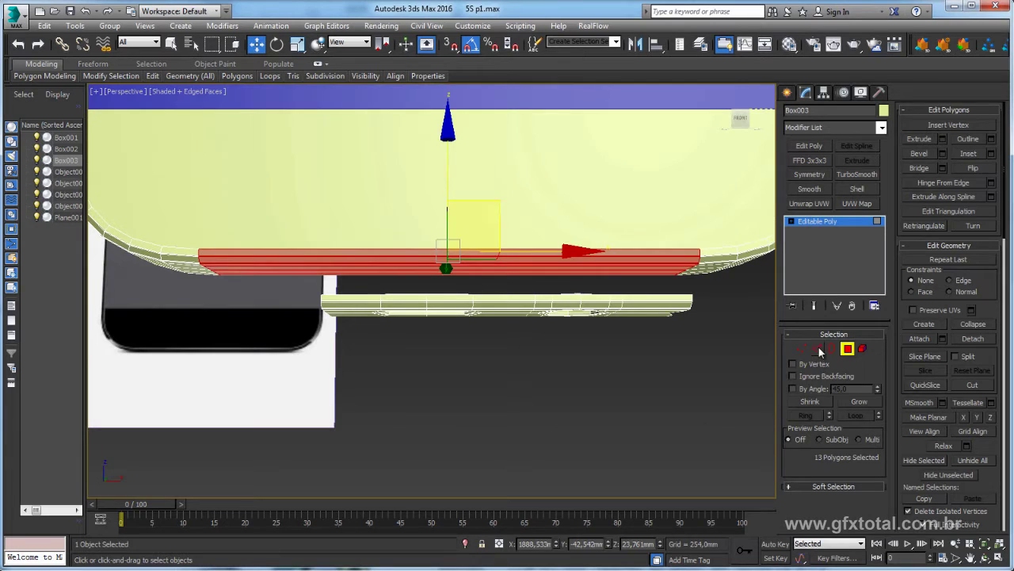
click(819, 350)
drag(463, 229, 463, 226)
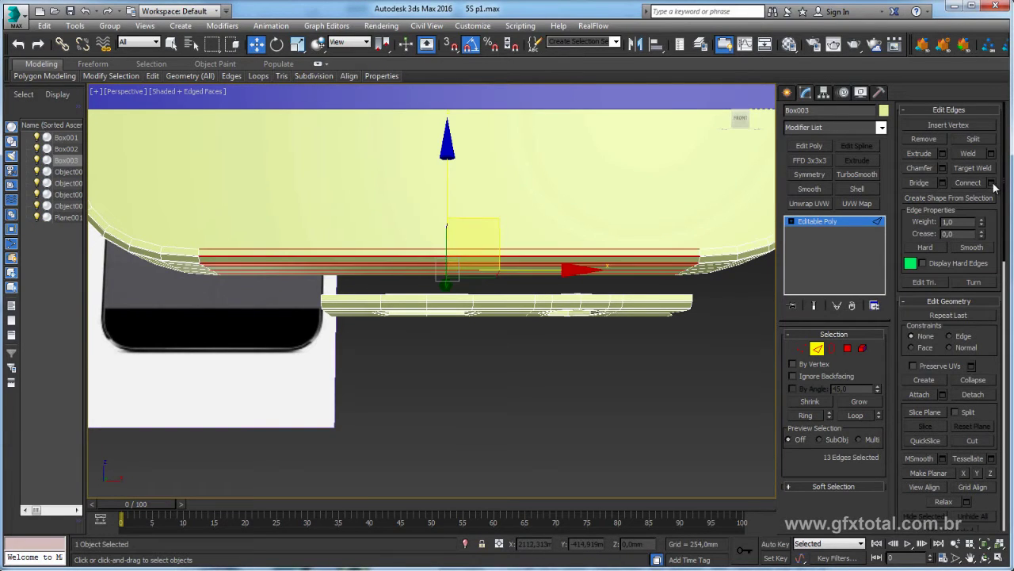
click(991, 183)
click(611, 304)
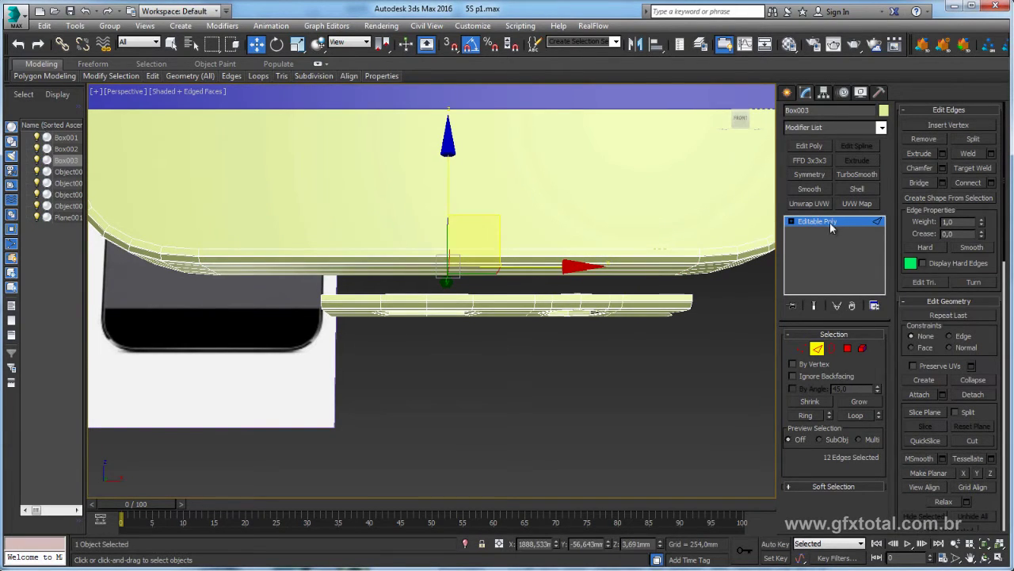
- Select the copied strip element and move it down below the phone body
click(830, 222)
click(862, 349)
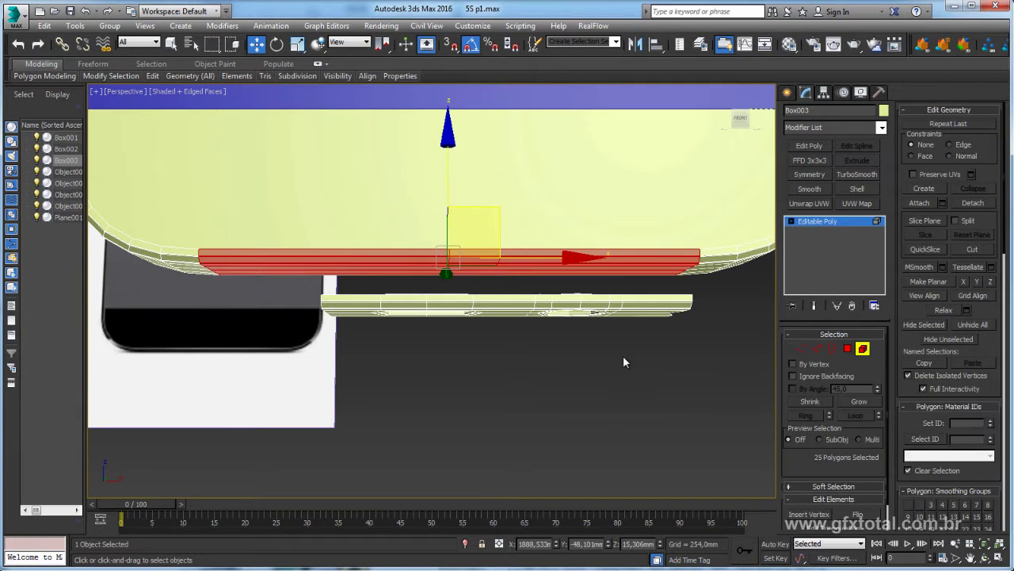
click(539, 309)
mouse_move(539, 309)
alt+middle_down()
mouse_move(528, 269)
mouse_move(549, 264)
mouse_move(607, 208)
mouse_move(607, 219)
alt+middle_up()
scroll(549, 264, up, 2)
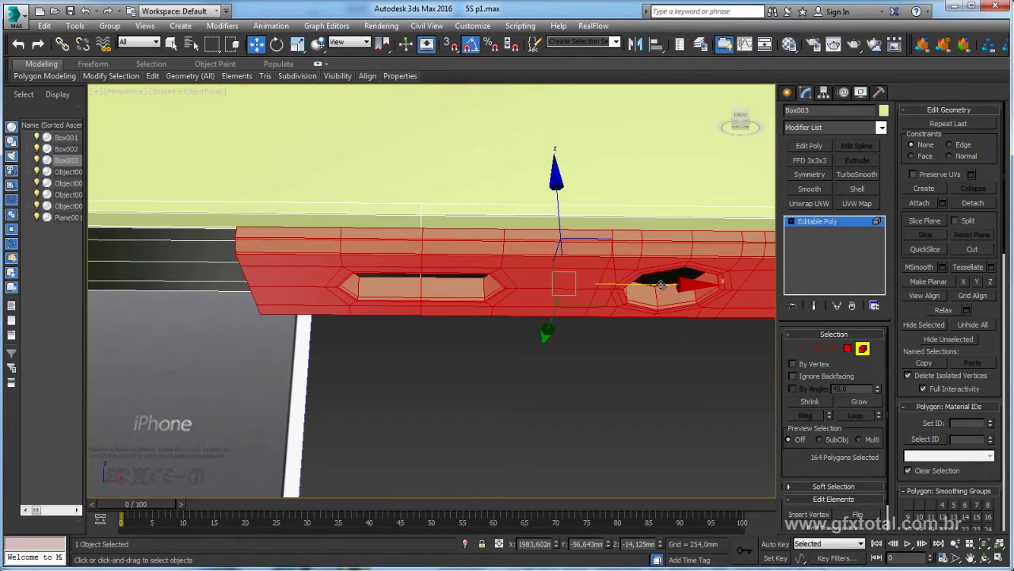
key(shift+z)
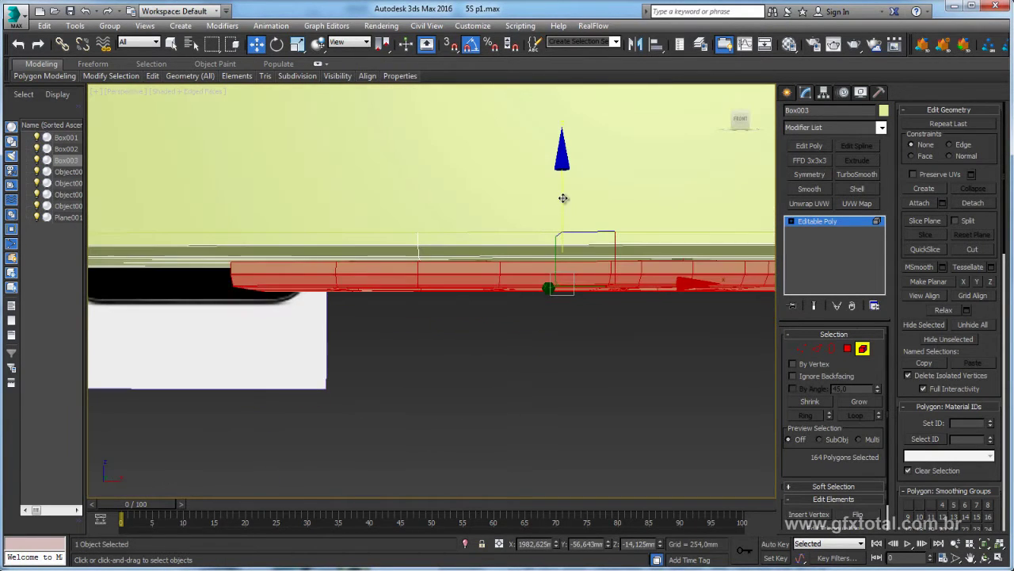
drag(661, 285, 722, 321)
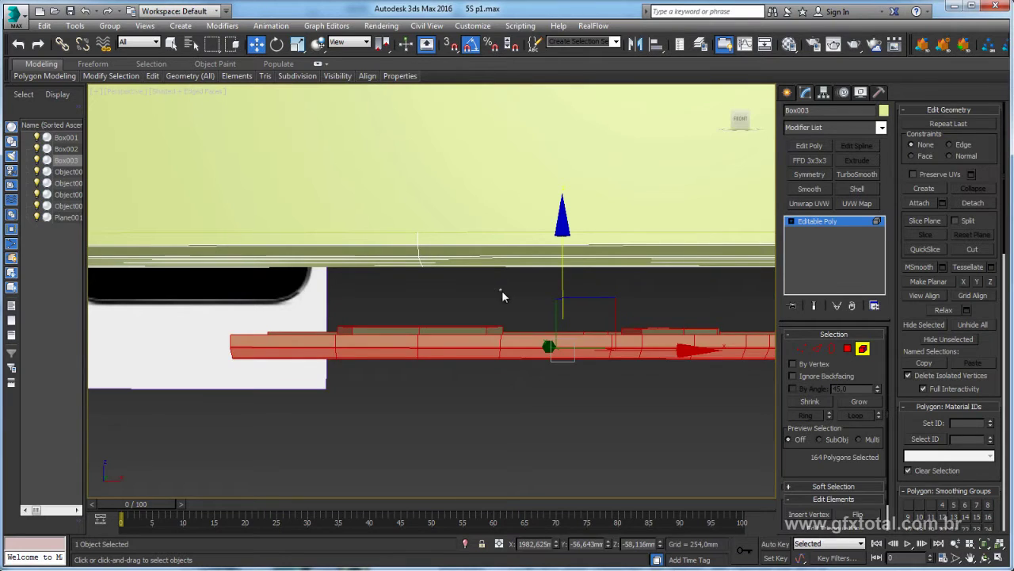
- Delete the rim's bottom strip of polygons to leave an opening for the new strip
click(501, 290)
key(4)
click(364, 205)
key(Delete)
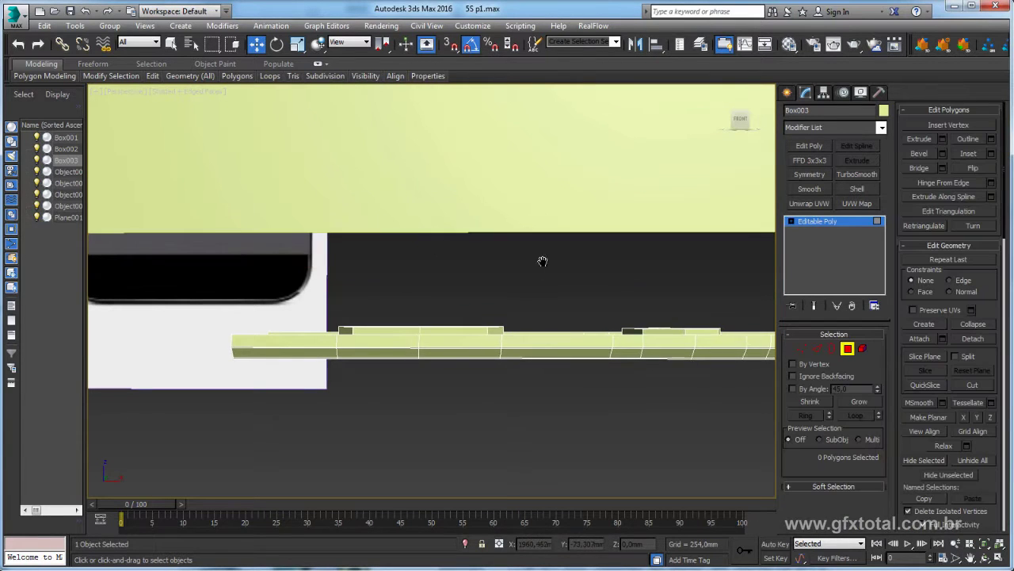
scroll(542, 261, down, 3)
click(816, 222)
mouse_move(641, 317)
alt+middle_down()
mouse_move(637, 290)
mouse_move(573, 327)
alt+middle_up()
- Select the vertices at the strip's right end and scale them flat along X
click(803, 349)
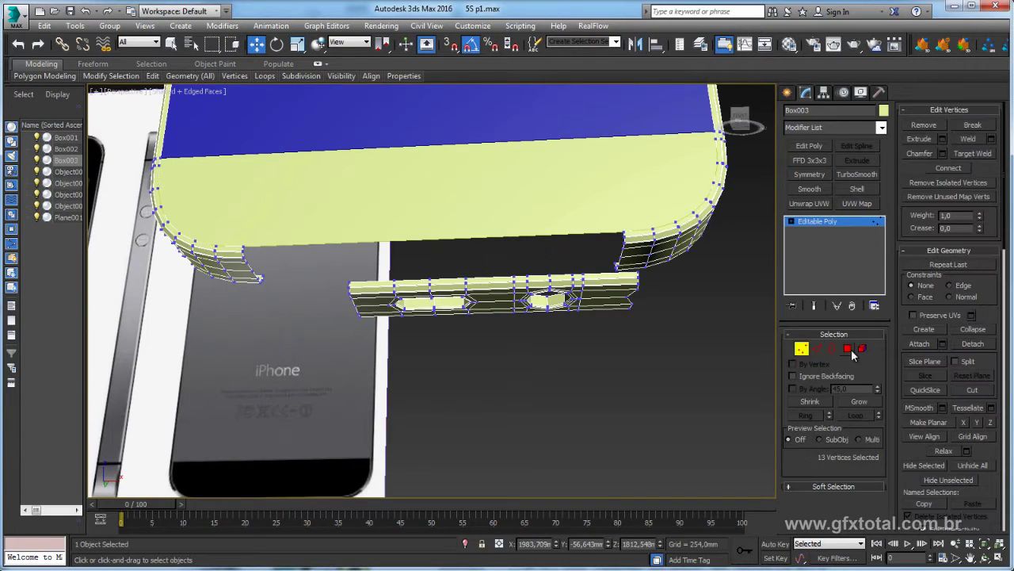
click(862, 349)
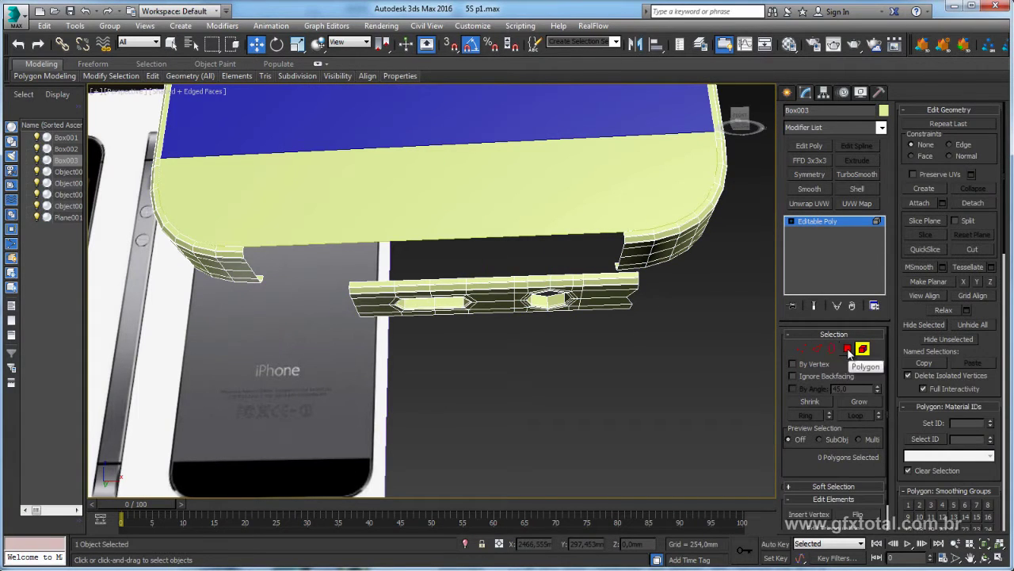
click(802, 349)
click(653, 316)
alt+middle_drag(653, 316, 651, 332)
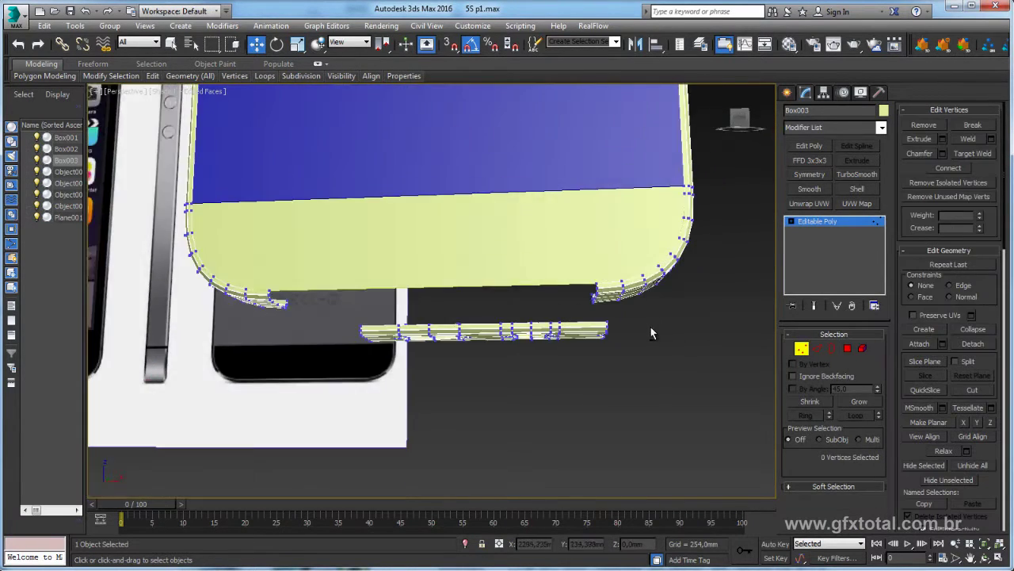
drag(599, 328, 600, 327)
alt+middle_drag(602, 332, 713, 341)
key(r)
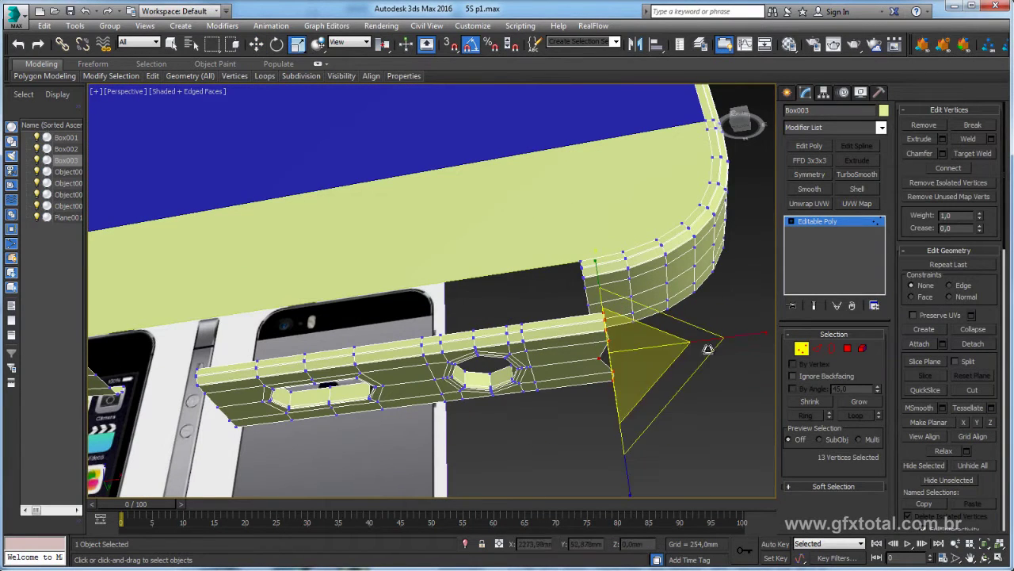
drag(753, 336, 311, 380)
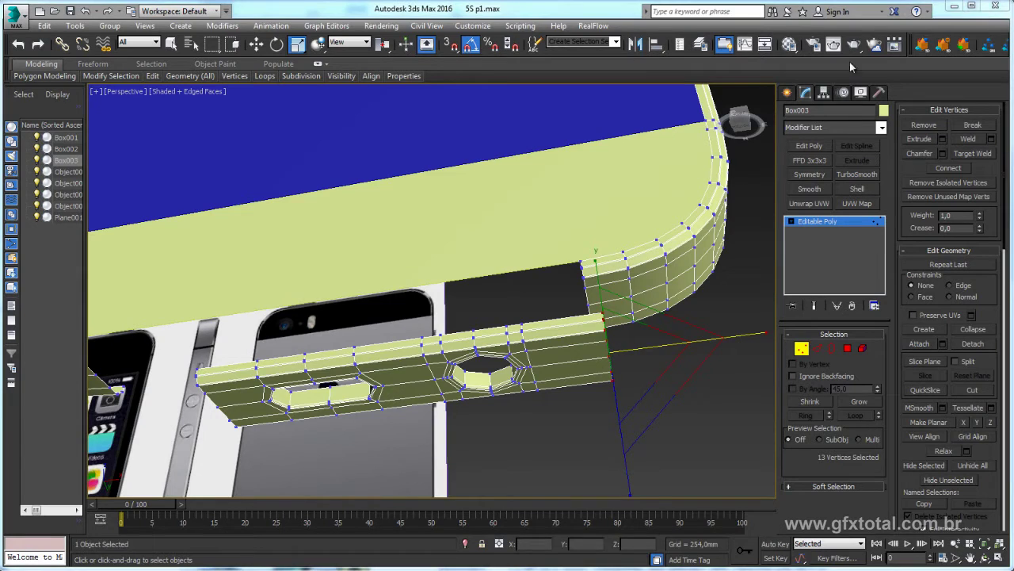
- Shift the flattened end vertices left to line up with the rim opening
alt+middle_drag(714, 348, 675, 349)
key(w)
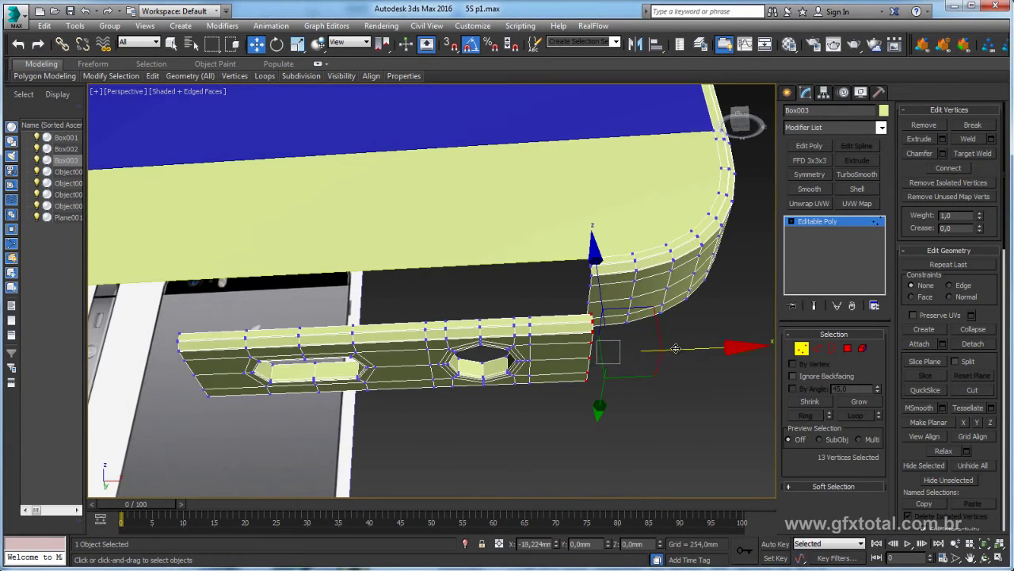
drag(676, 349, 659, 349)
click(817, 222)
- Raise the whole bottom strip element along Z to the level of the phone's rim
click(863, 348)
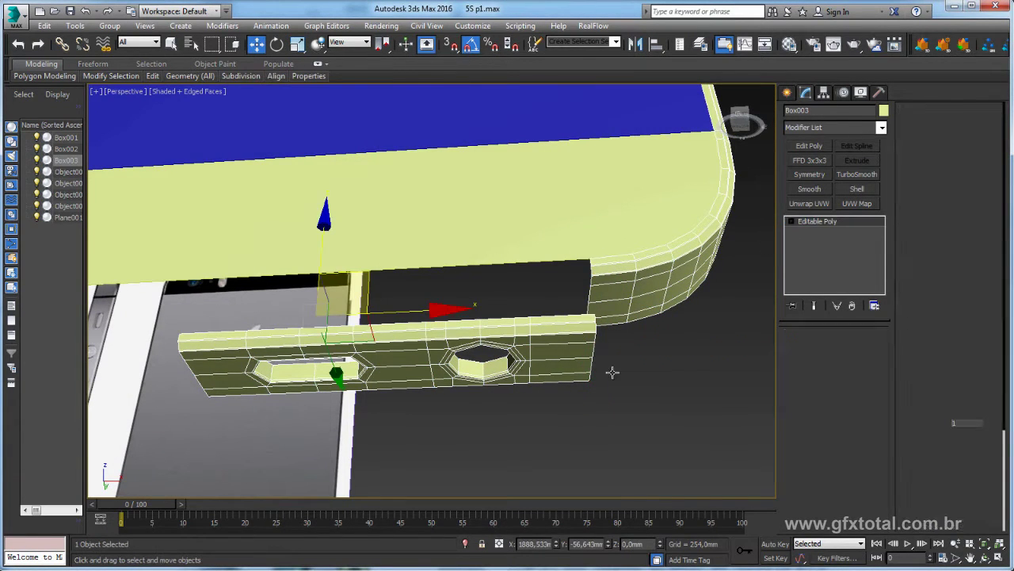
click(531, 368)
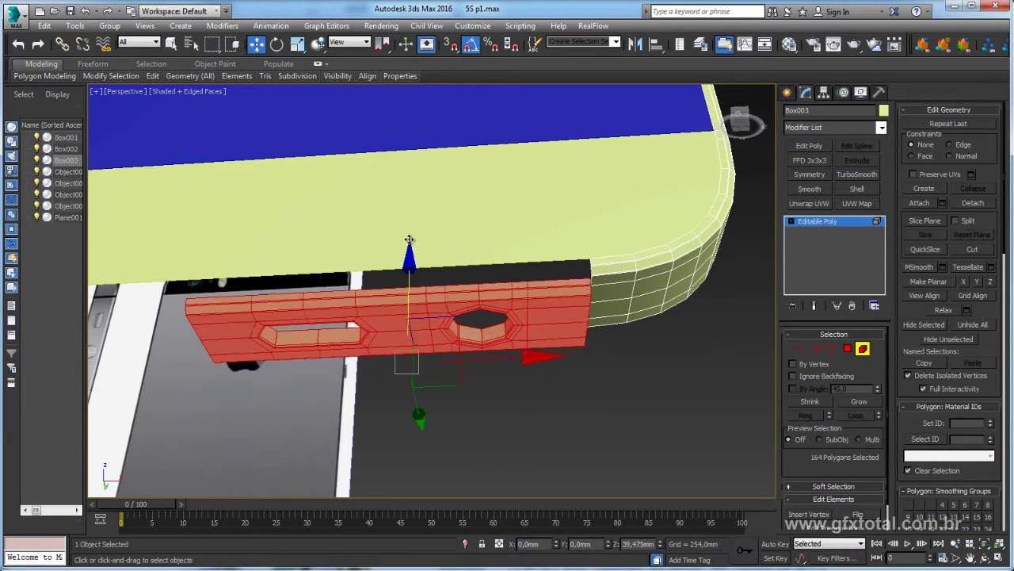
drag(410, 279, 468, 245)
alt+middle_drag(468, 244, 453, 246)
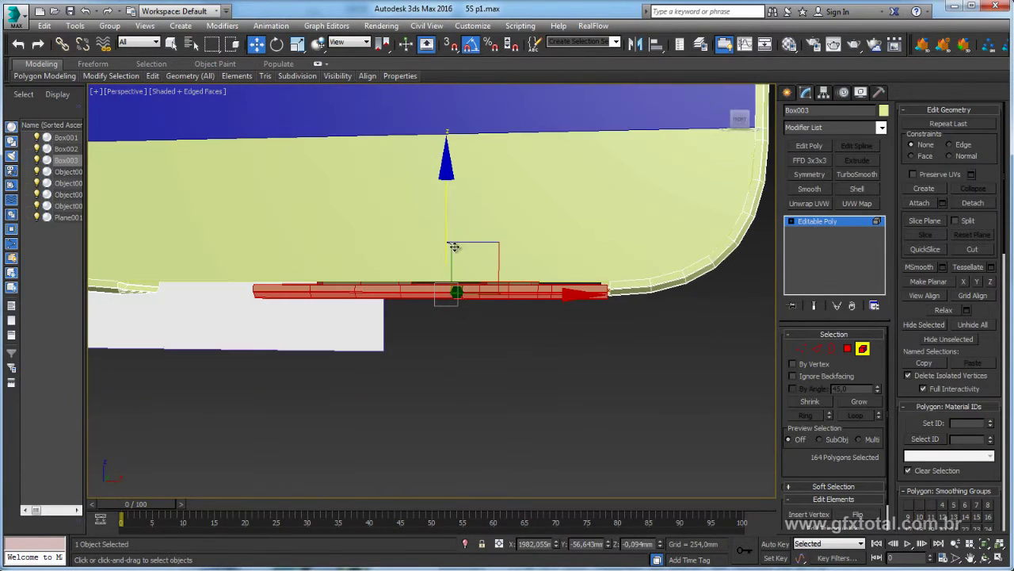
drag(443, 217, 445, 212)
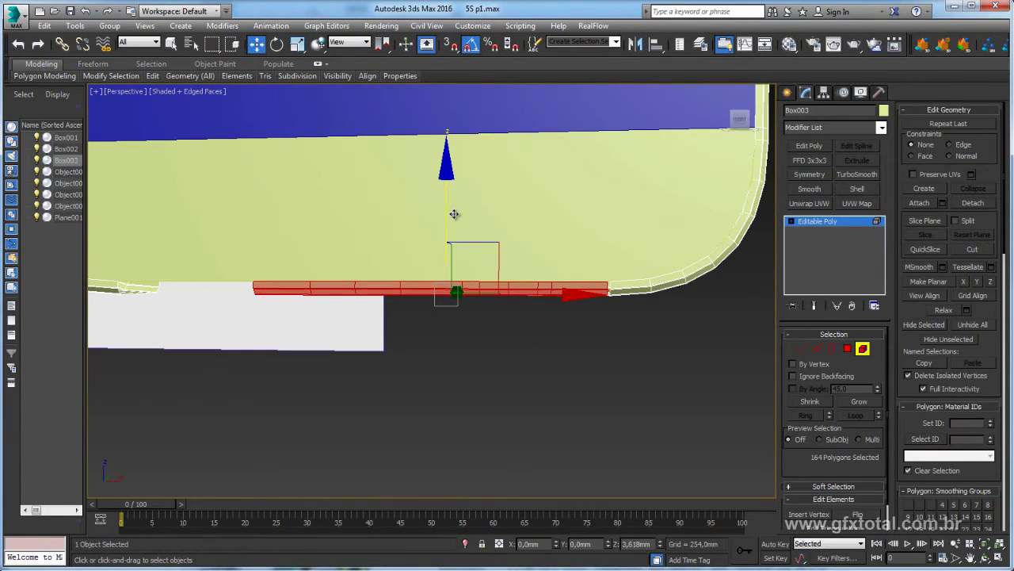
scroll(637, 277, up, 5)
scroll(637, 278, up, 3)
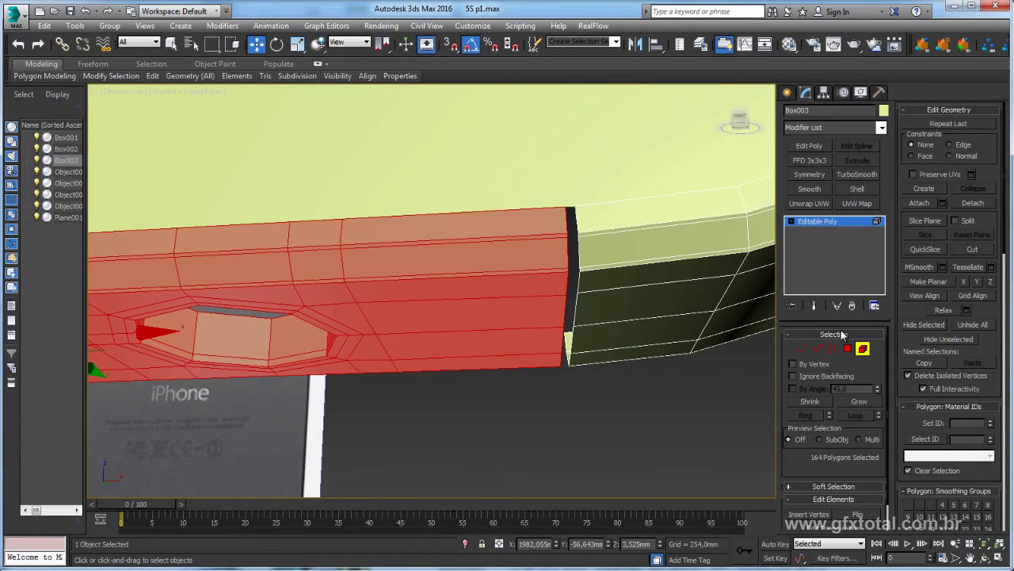
- Slide the strip's 13 end vertices along X in the Front view toward the rim's cut edge
click(802, 350)
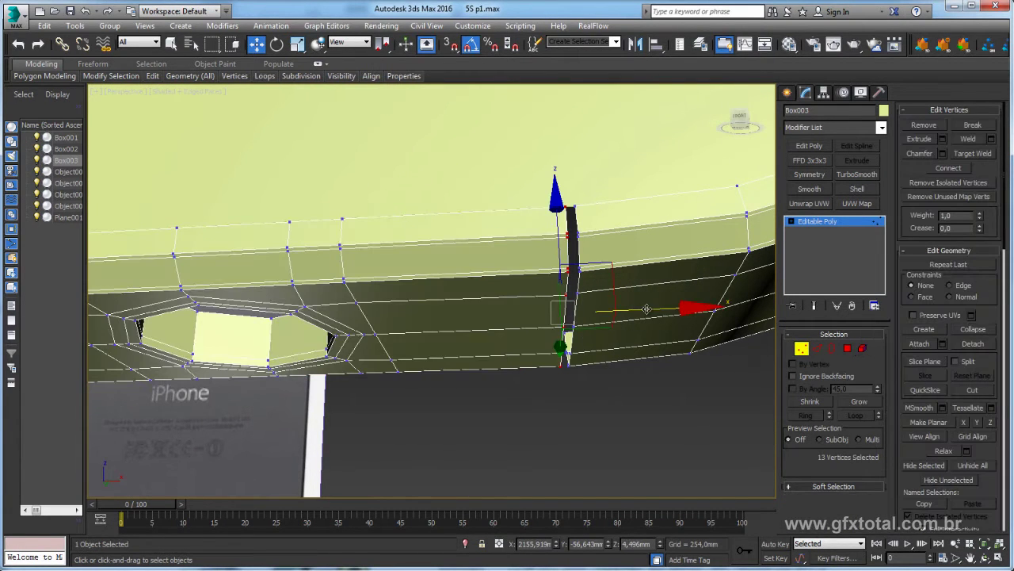
mouse_move(647, 308)
mouse_down()
mouse_move(656, 307)
mouse_move(646, 307)
mouse_up()
key(f)
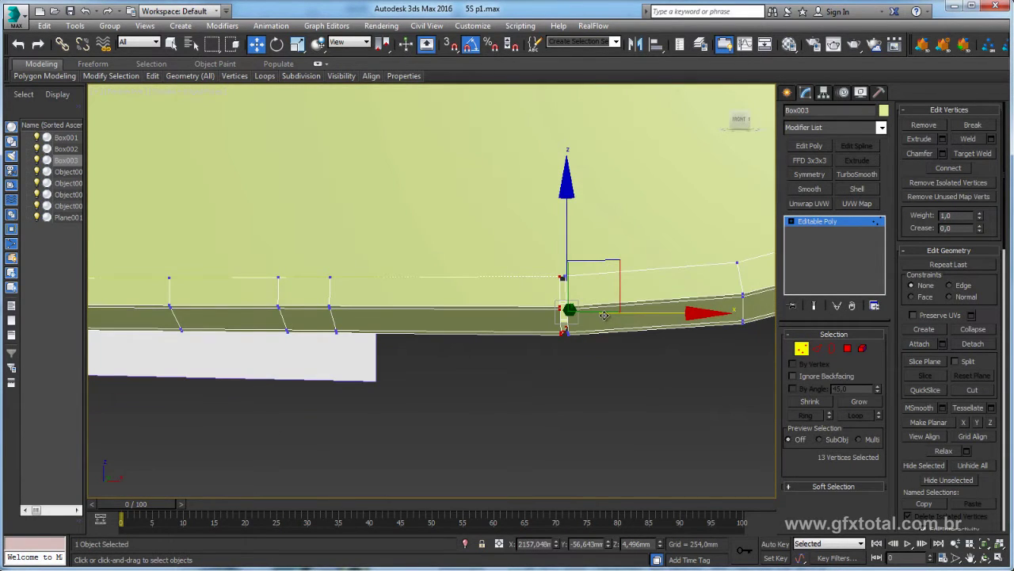
scroll(573, 333, up, 5)
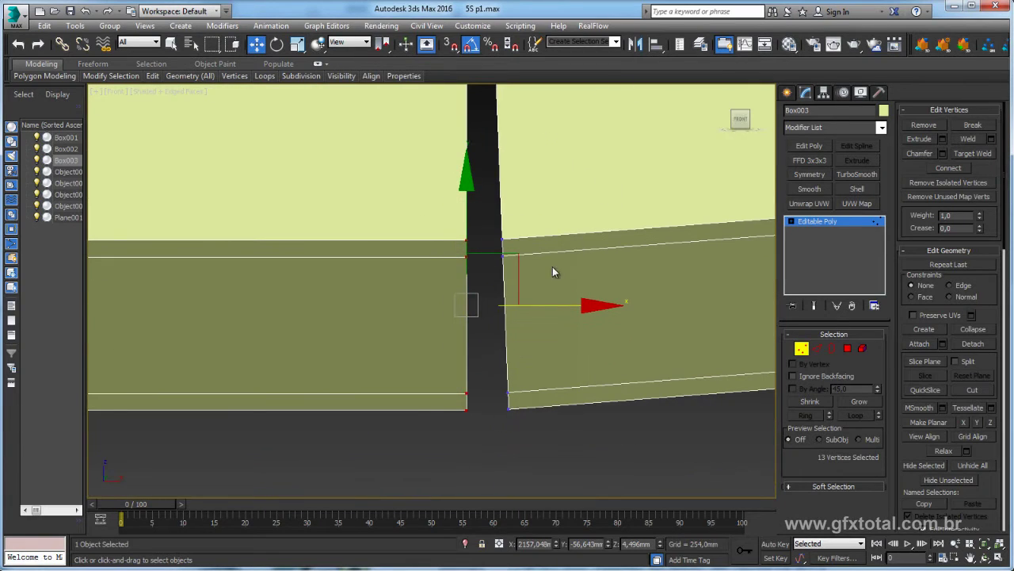
mouse_move(559, 305)
mouse_down()
mouse_move(598, 305)
mouse_move(548, 287)
mouse_up()
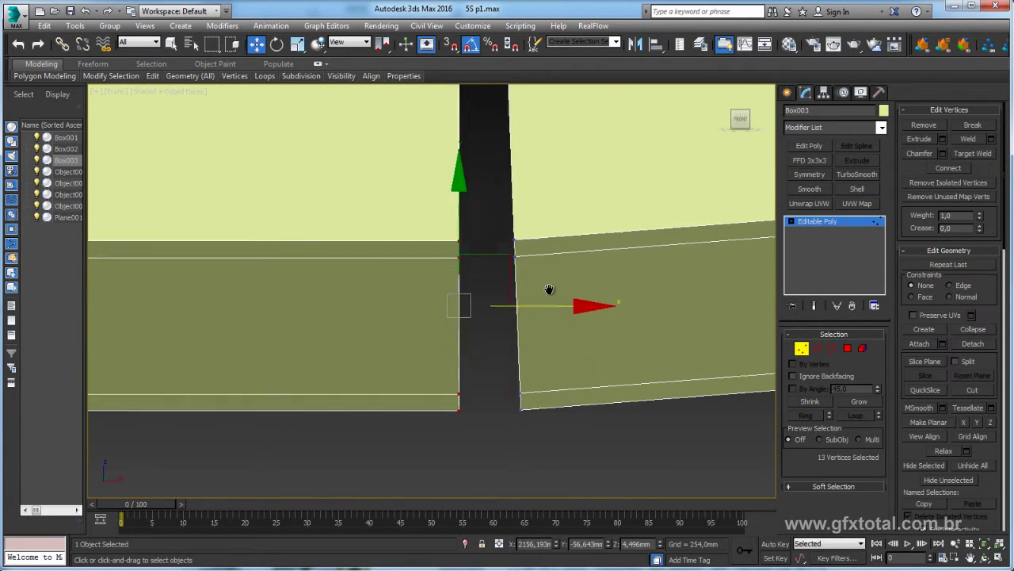
middle_drag(548, 288, 566, 317)
click(817, 349)
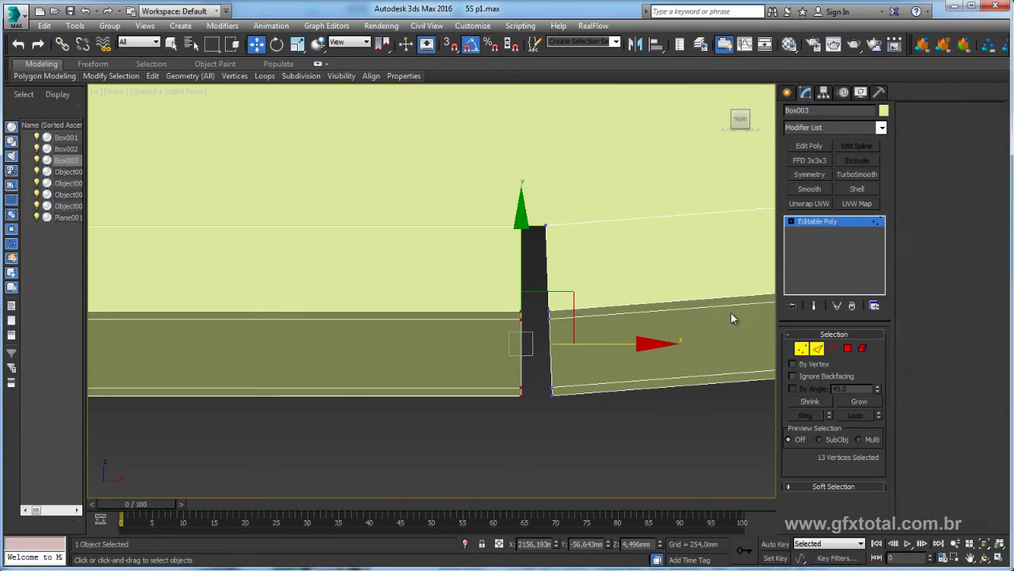
- Loop-select the 12 surplus edges crossing the side strip beside the bottom holes and Remove them
click(530, 269)
mouse_move(587, 304)
alt+middle_down()
mouse_move(618, 332)
mouse_move(625, 298)
mouse_move(613, 287)
mouse_move(654, 299)
mouse_move(645, 288)
mouse_move(666, 286)
alt+middle_up()
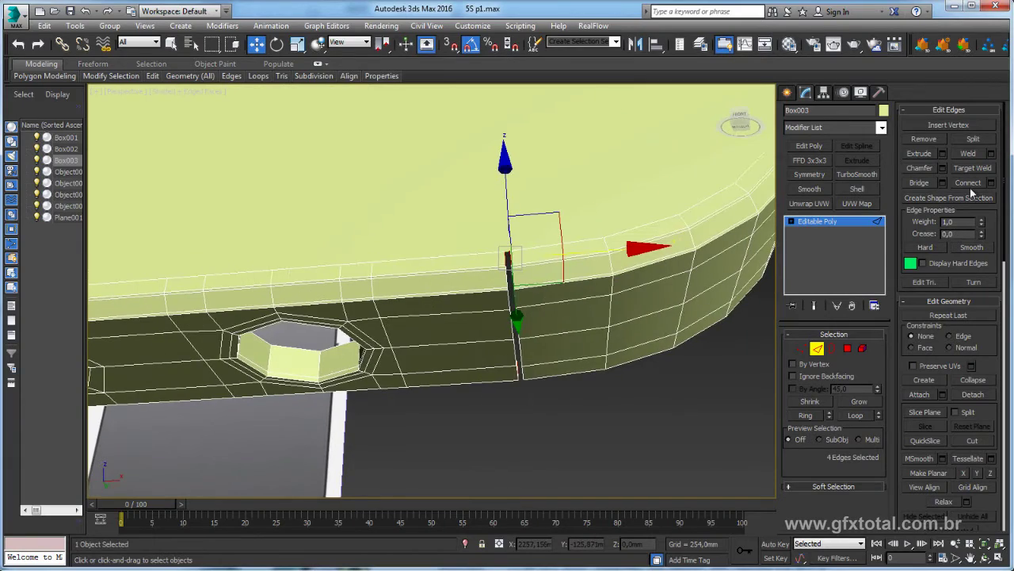
click(856, 415)
mouse_move(555, 333)
alt+middle_down()
mouse_move(568, 294)
mouse_move(586, 286)
mouse_move(523, 302)
mouse_move(517, 317)
mouse_move(535, 249)
alt+middle_up()
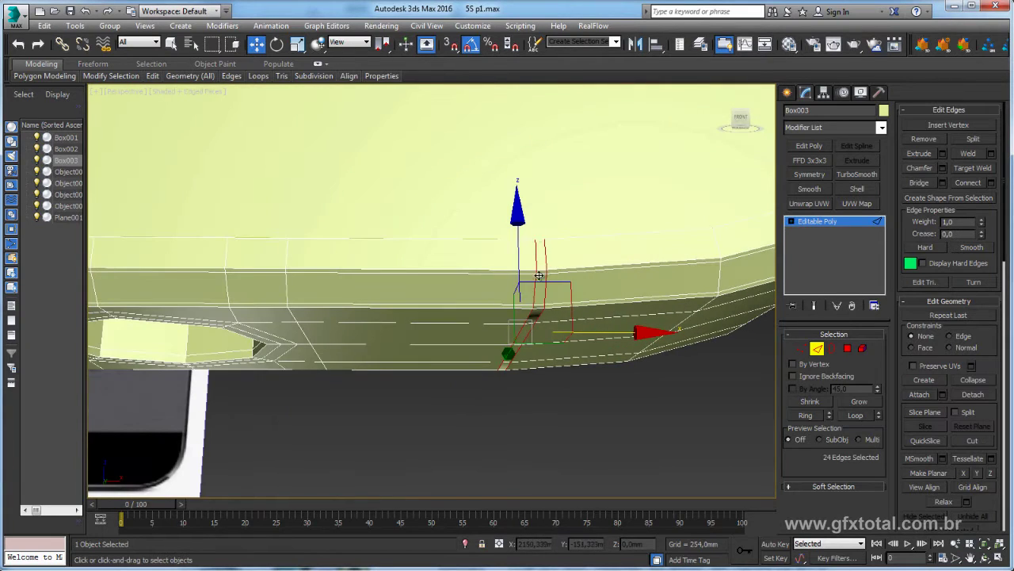
alt+middle_drag(592, 322, 602, 327)
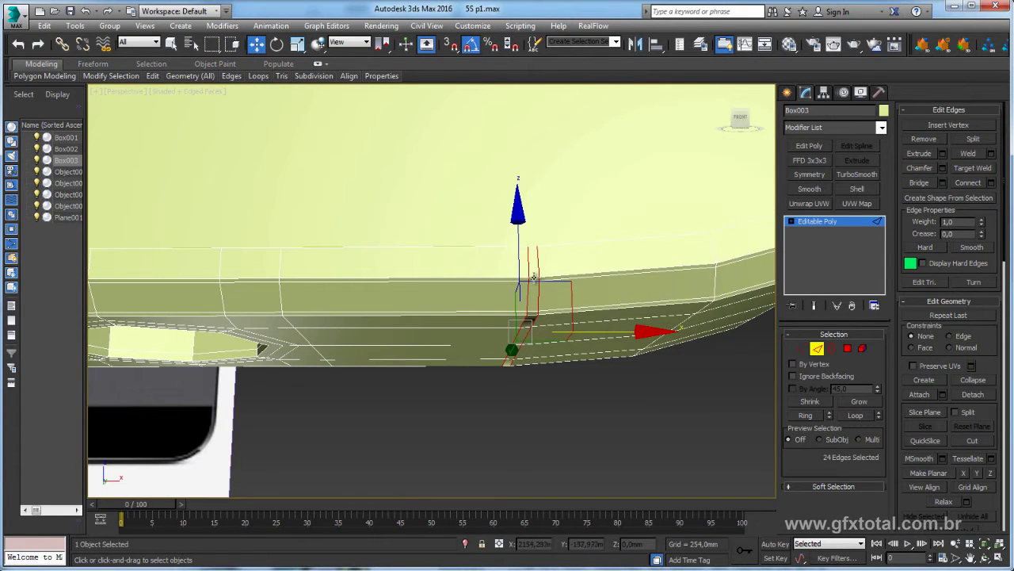
key(ctrl+z)
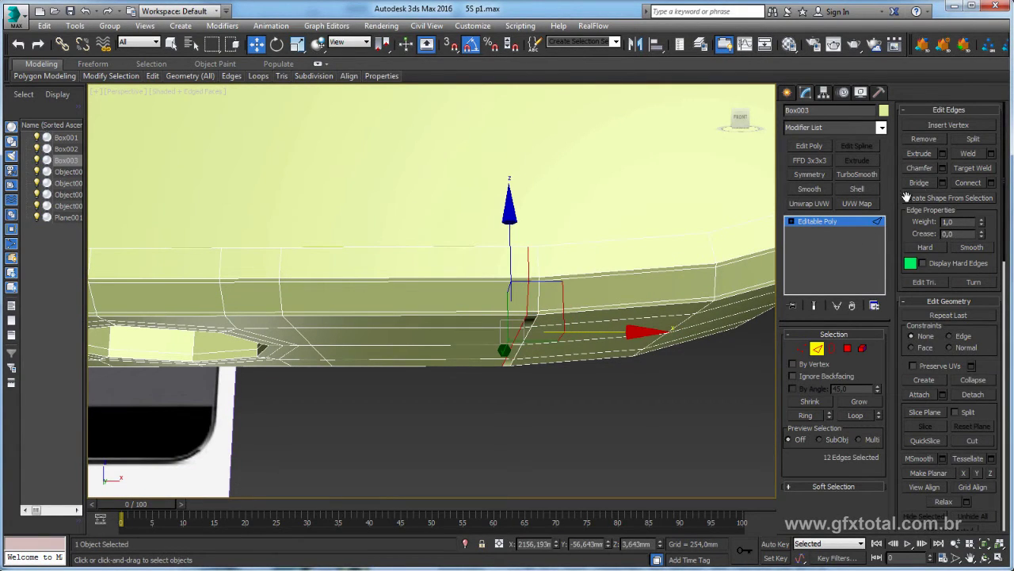
click(933, 141)
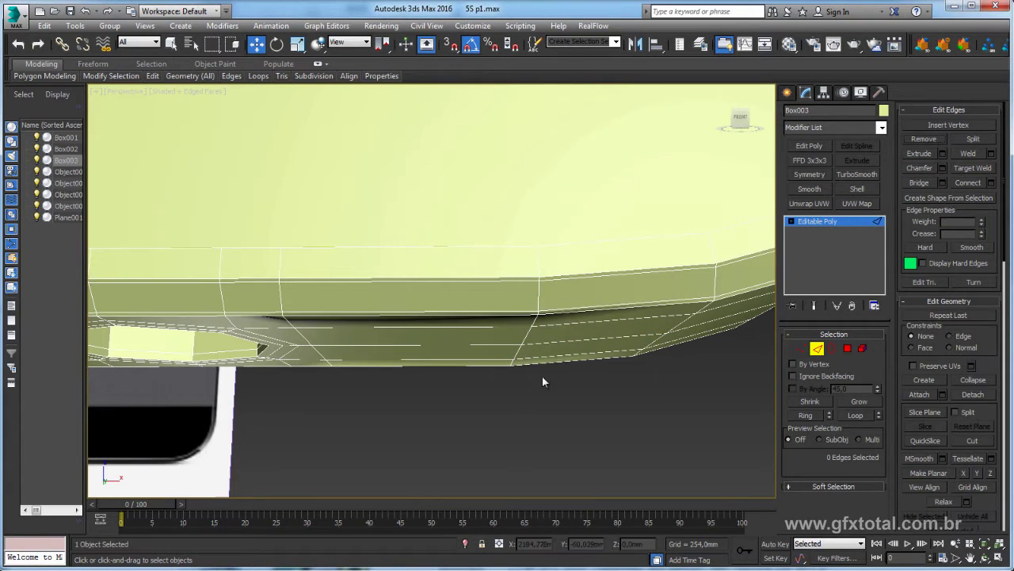
scroll(498, 350, down, 5)
scroll(509, 330, down, 3)
mouse_move(510, 330)
alt+middle_down()
mouse_move(473, 357)
mouse_move(490, 372)
alt+middle_up()
scroll(488, 372, up, 3)
scroll(490, 376, up, 2)
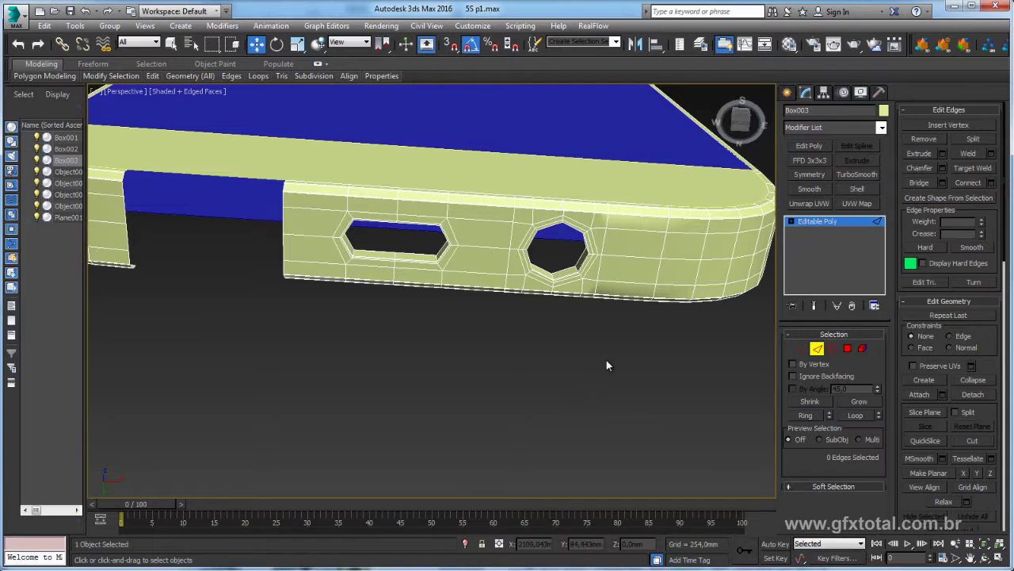
scroll(612, 356, down, 2)
alt+middle_drag(615, 355, 768, 325)
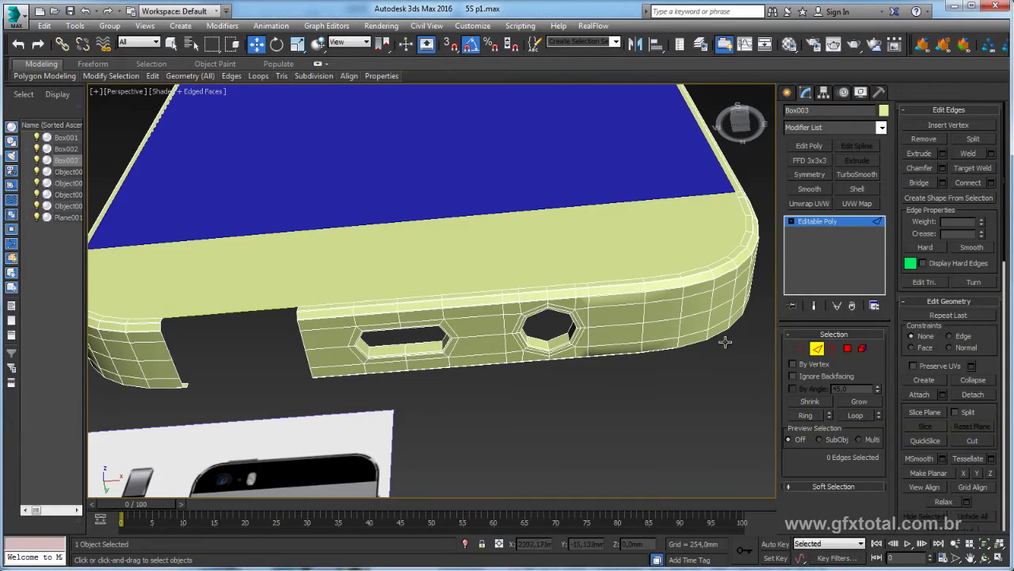
alt+middle_drag(726, 341, 649, 316)
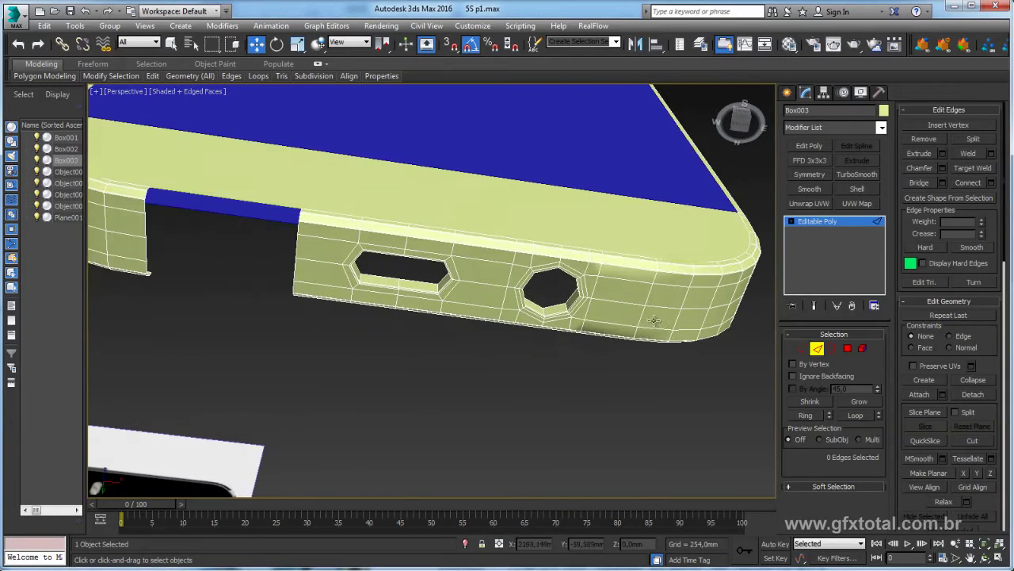
- Grow the faces around the round hole's edge loop and scale them down to 88%
double_click(575, 301)
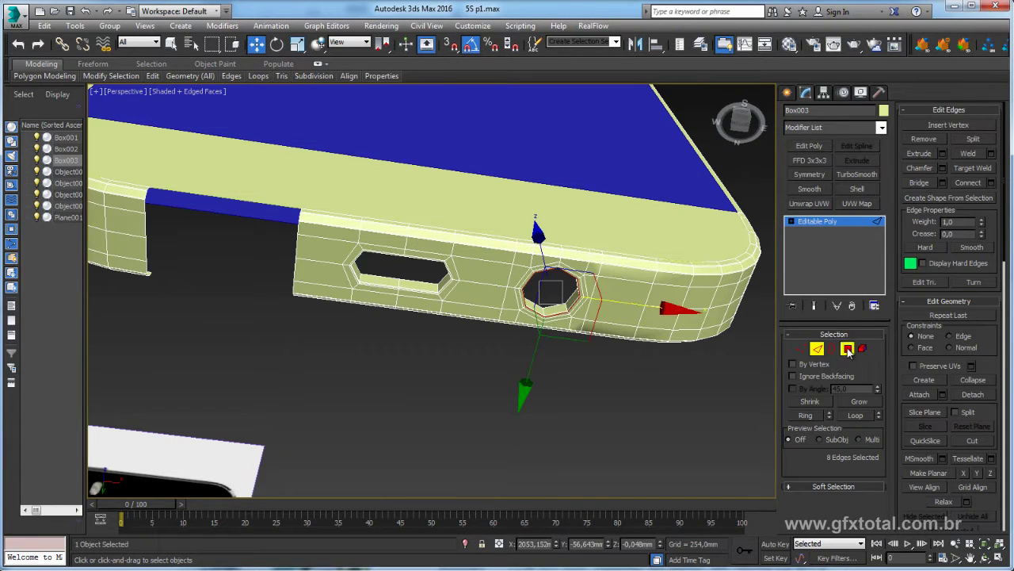
ctrl+click(847, 349)
click(860, 402)
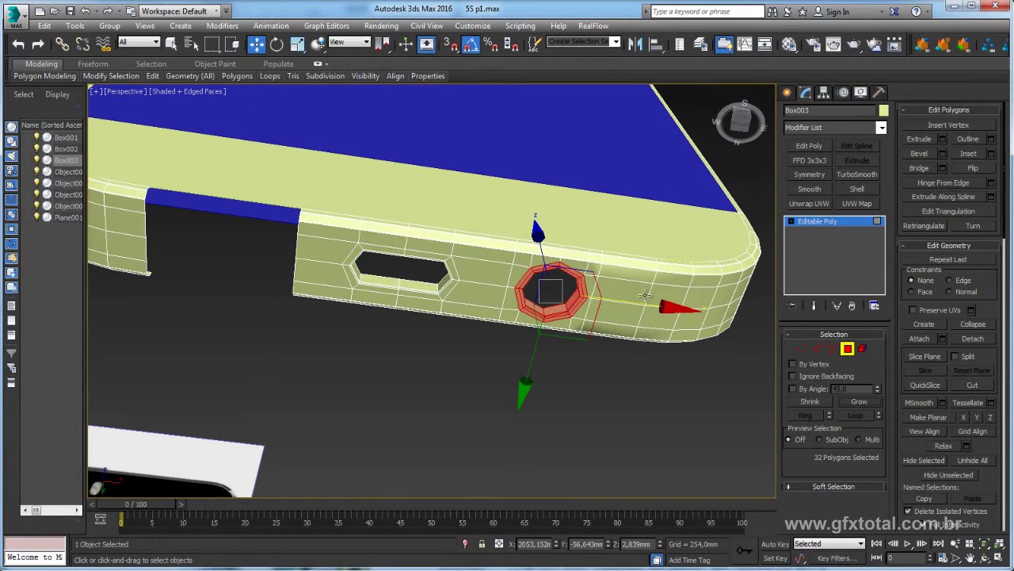
key(r)
drag(493, 238, 497, 244)
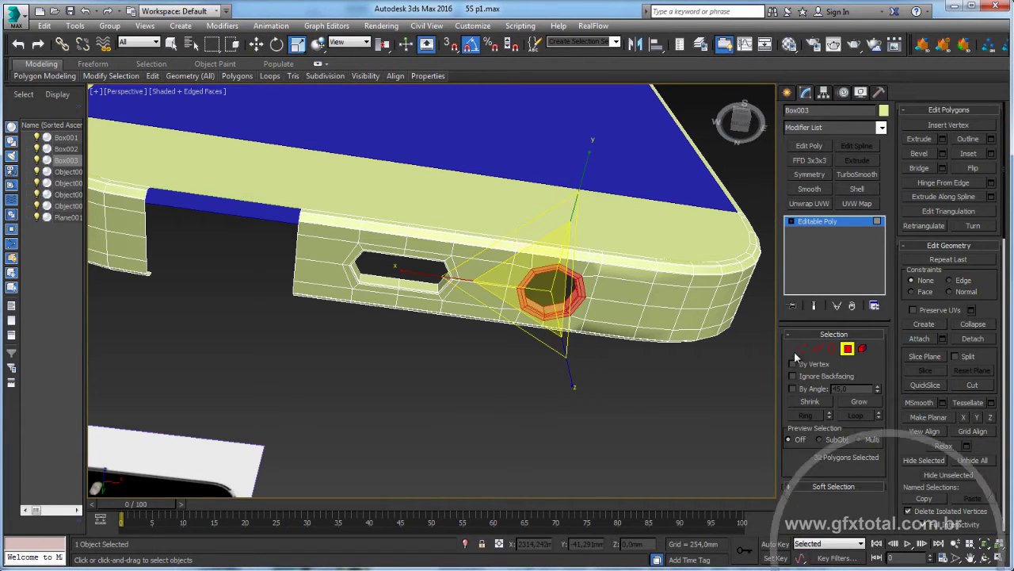
- Select all vertices around the round hole and slide them along X toward the rounded corner
key(1)
alt+middle_drag(644, 298, 600, 376)
drag(583, 432, 456, 317)
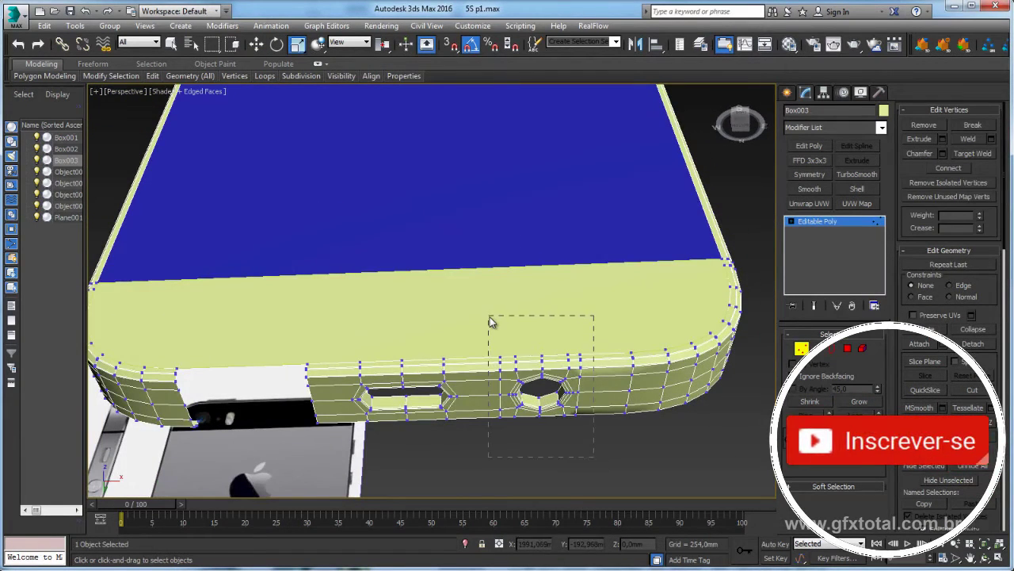
alt+middle_drag(586, 444, 592, 384)
key(z)
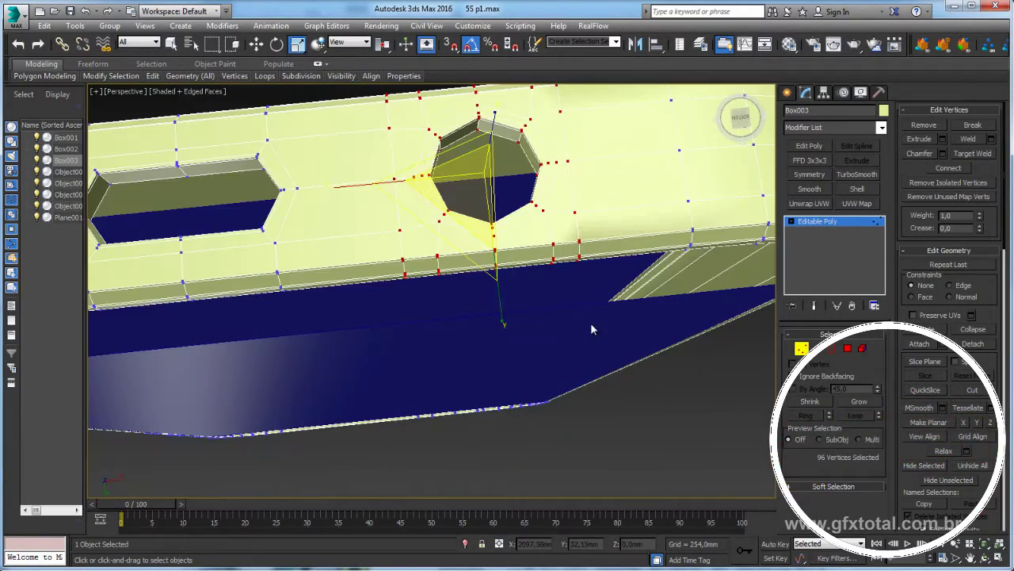
key(w)
drag(606, 160, 673, 155)
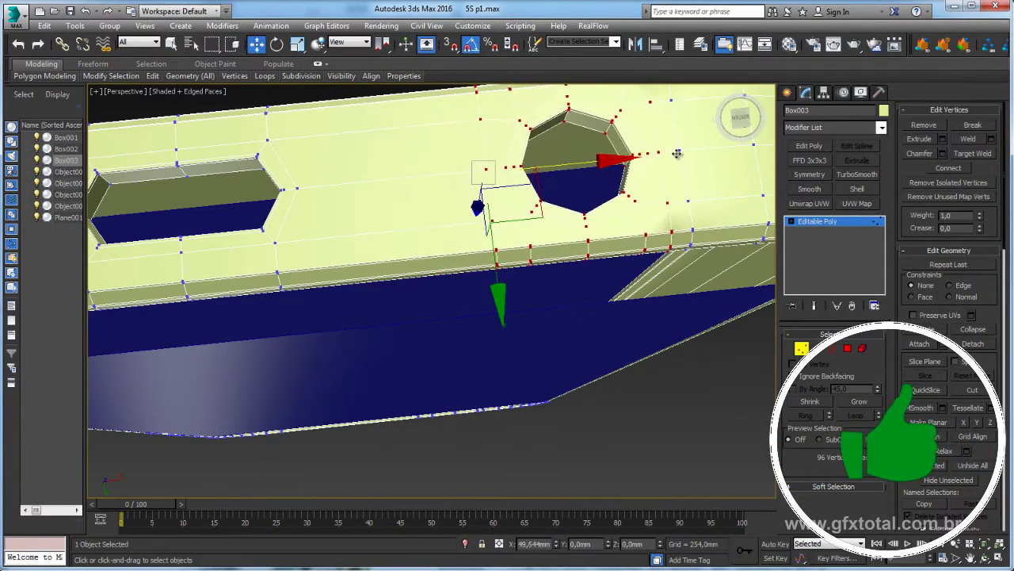
mouse_move(673, 155)
alt+middle_down()
mouse_move(609, 279)
mouse_move(518, 312)
alt+middle_up()
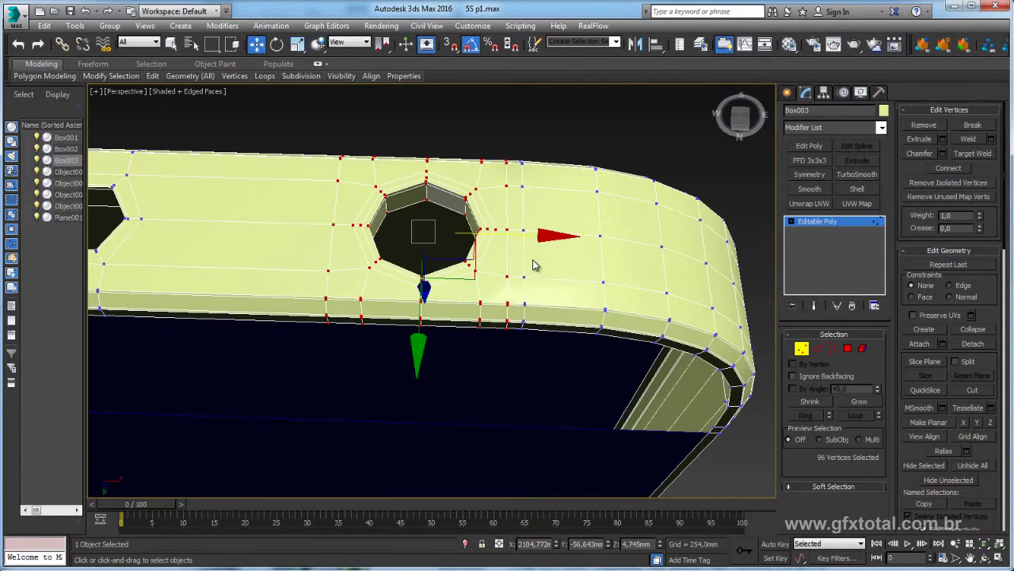
- Remove the edge loop right of the hole and fine-tune the hole's position along X
click(817, 349)
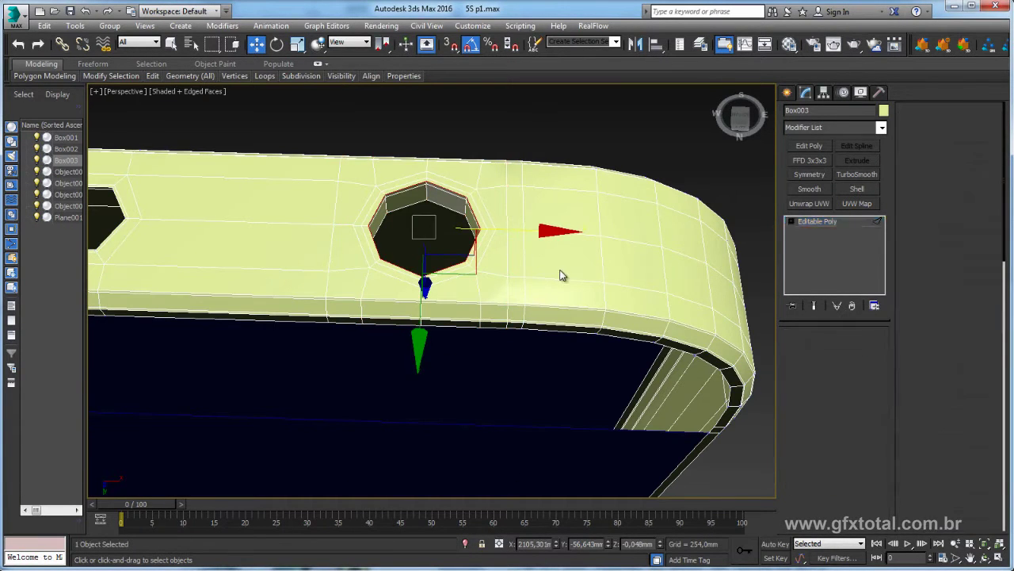
double_click(522, 262)
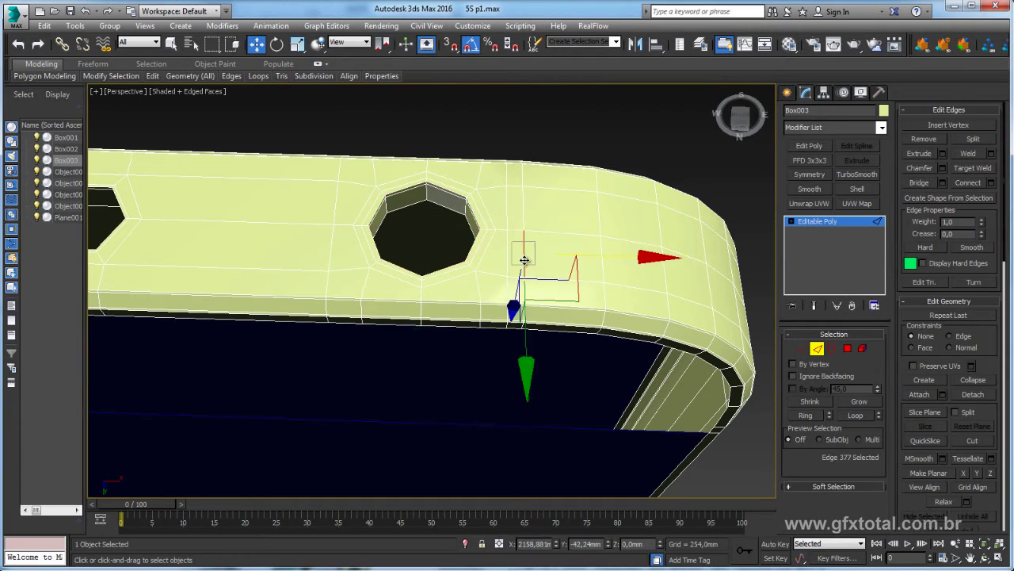
click(926, 140)
click(801, 349)
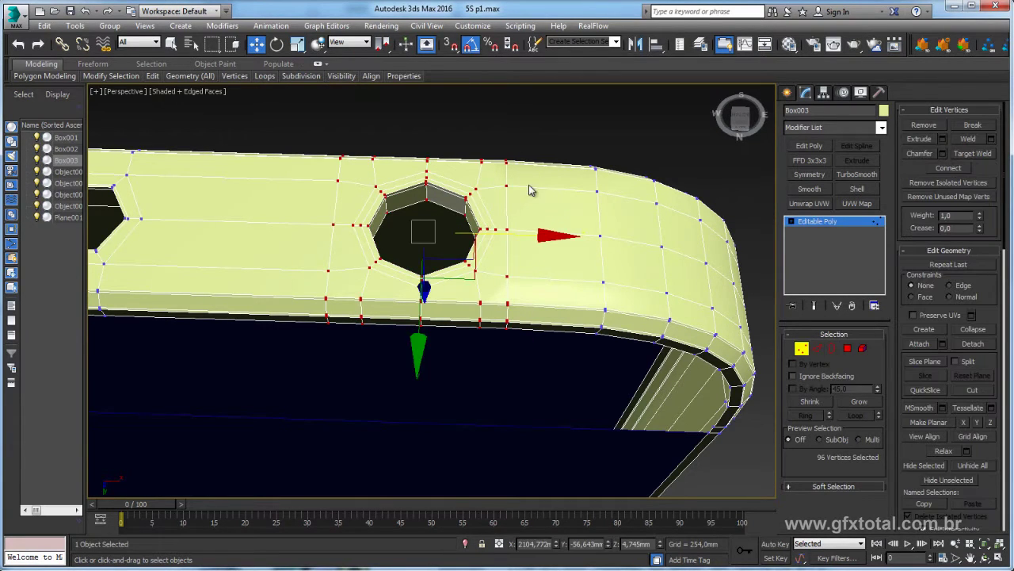
drag(513, 234, 592, 233)
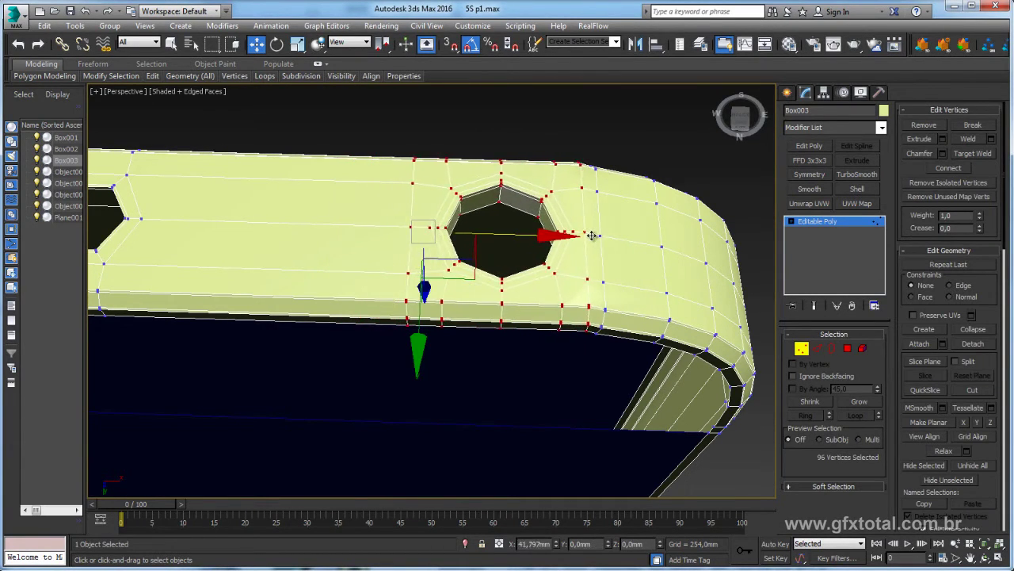
mouse_move(593, 233)
alt+middle_down()
mouse_move(611, 219)
mouse_move(611, 169)
alt+middle_up()
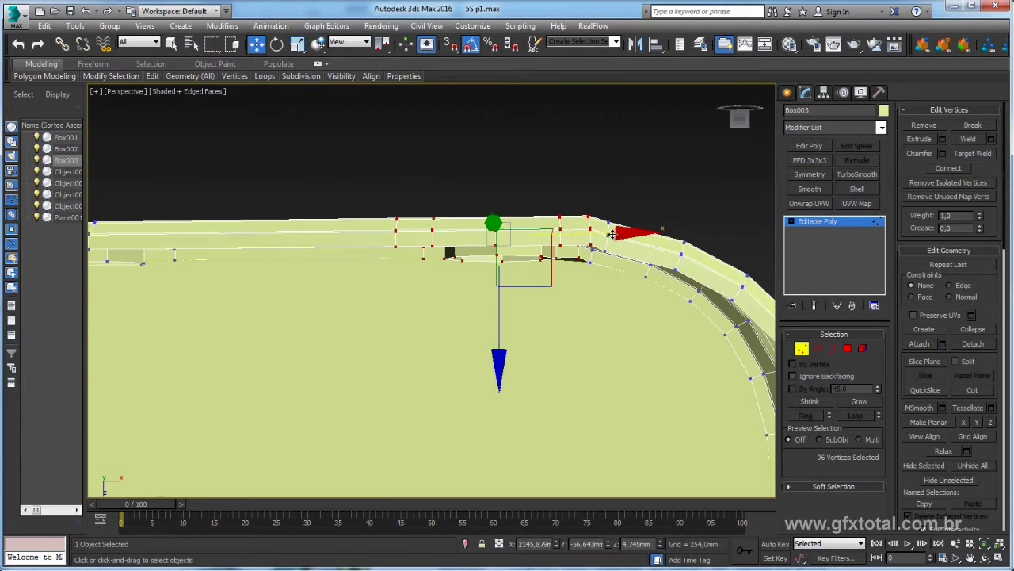
drag(617, 235, 600, 236)
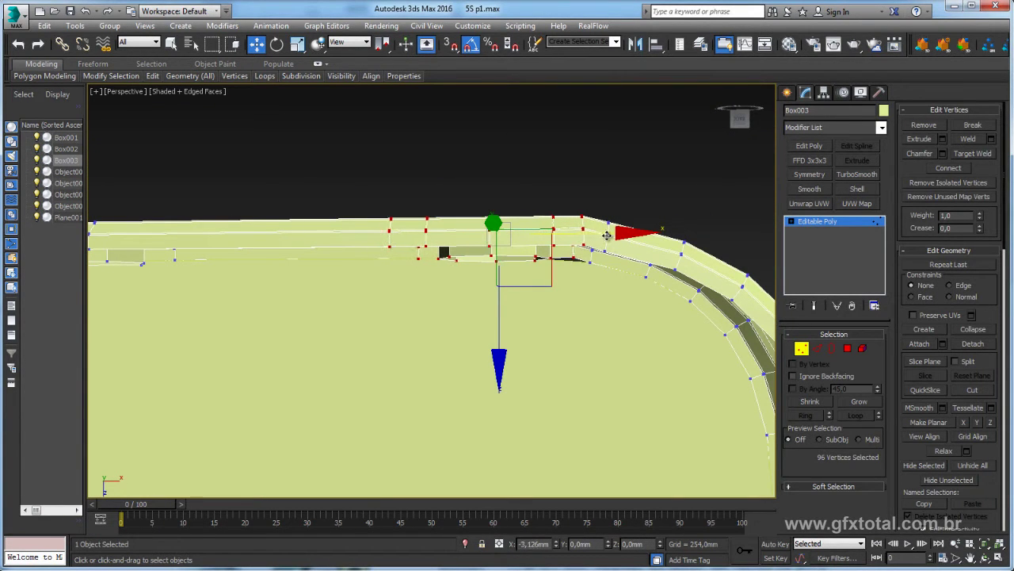
mouse_move(600, 236)
alt+middle_down()
mouse_move(586, 237)
mouse_move(588, 248)
alt+middle_up()
- Shift the 13 vertices at the strip's corner end along Z to even the join with the frame
drag(485, 314, 572, 323)
scroll(572, 268, up, 3)
mouse_move(571, 267)
alt+middle_down()
mouse_move(581, 304)
mouse_move(526, 325)
alt+middle_up()
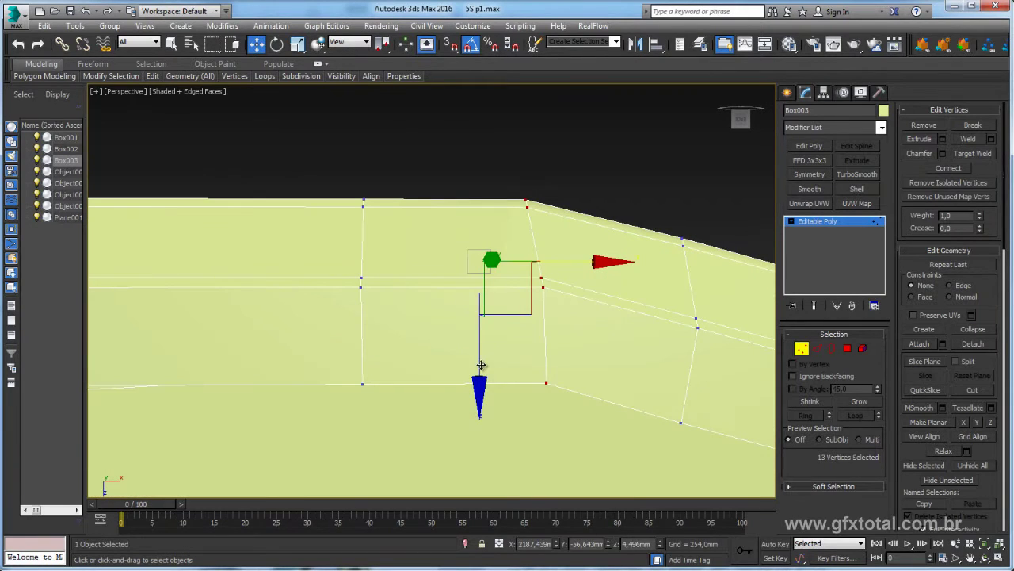
drag(481, 364, 480, 375)
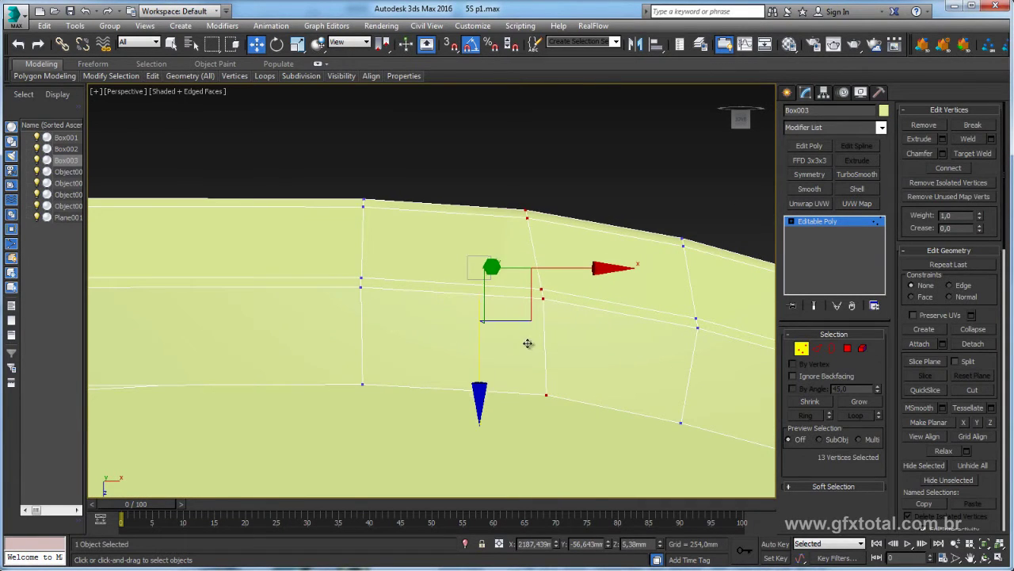
scroll(528, 344, down, 3)
alt+middle_drag(528, 343, 538, 350)
scroll(538, 350, up, 1)
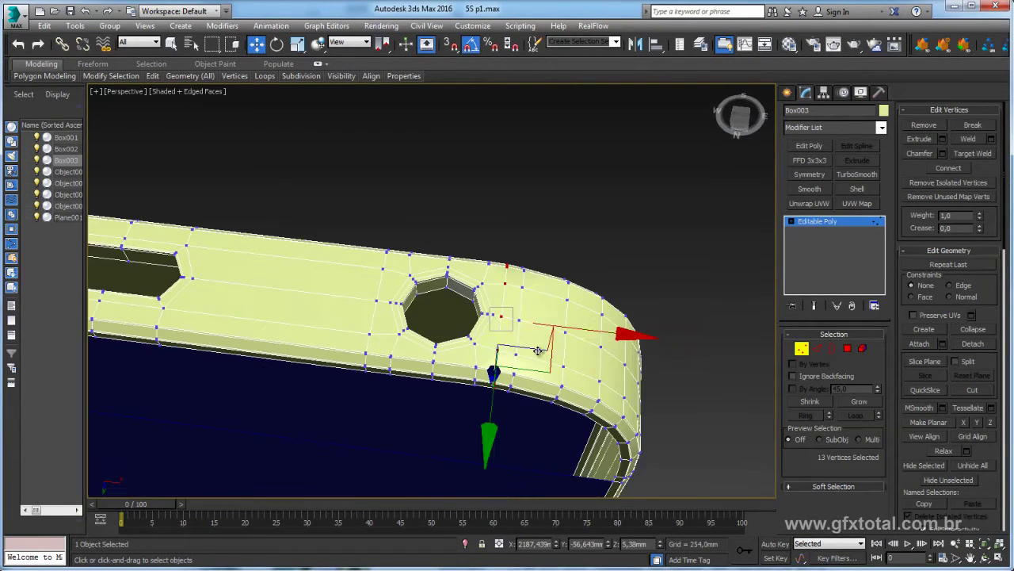
- Select the 24-edge loop crossing the bottom strip left of the connector slot using Grow and Loop
click(819, 229)
mouse_move(546, 229)
alt+middle_down()
mouse_move(521, 278)
mouse_move(572, 204)
mouse_move(527, 285)
alt+middle_up()
click(817, 348)
click(501, 266)
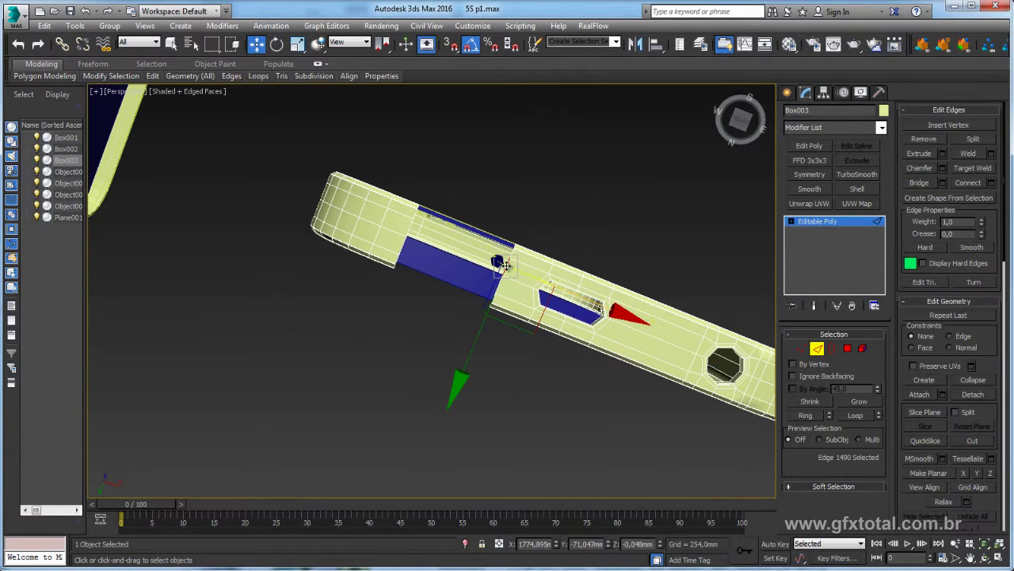
ctrl+click(413, 227)
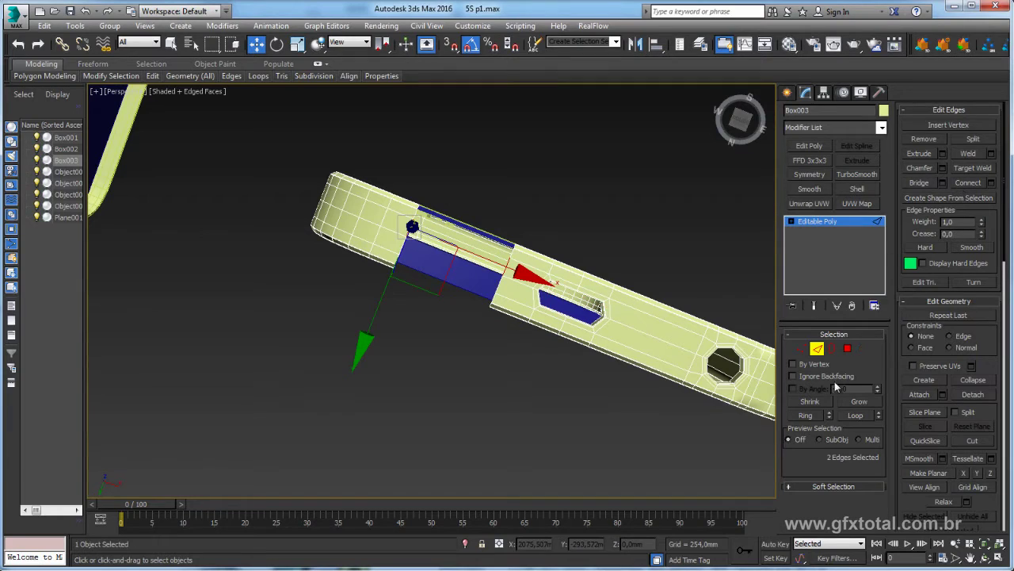
click(856, 415)
scroll(578, 253, up, 5)
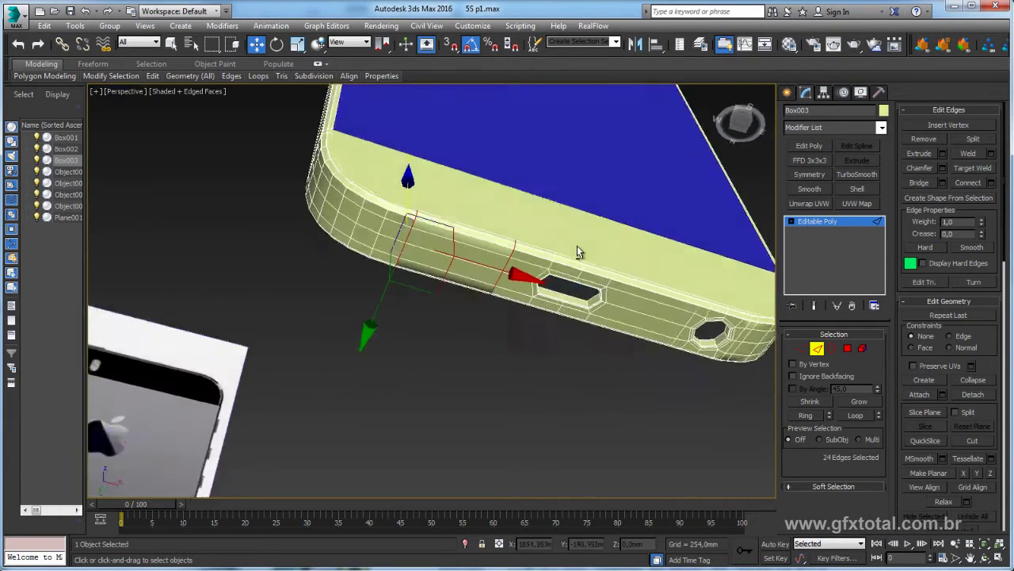
mouse_move(578, 253)
middle_down()
mouse_move(595, 275)
mouse_move(556, 190)
middle_up()
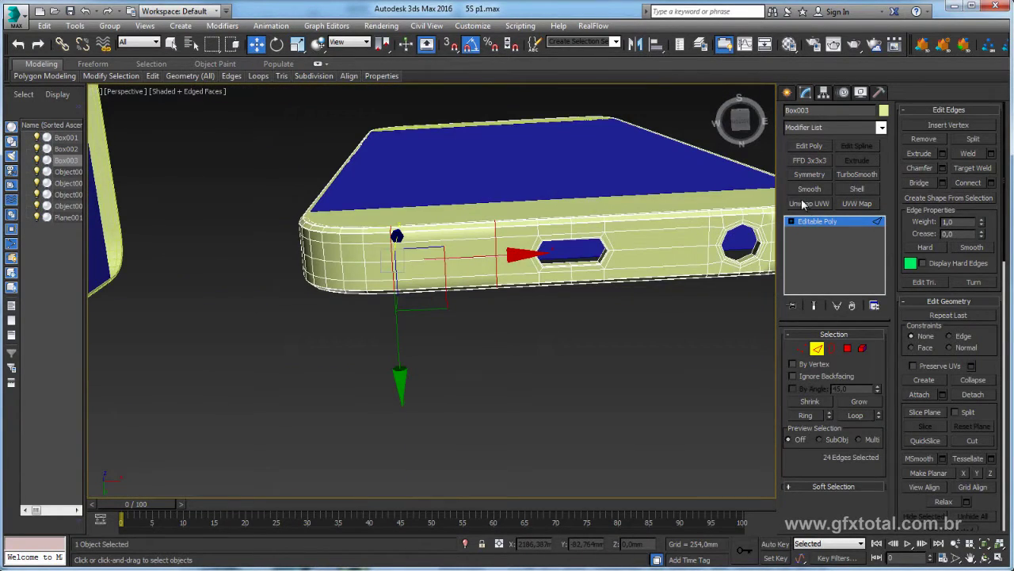
click(816, 221)
key(alt+Tab)
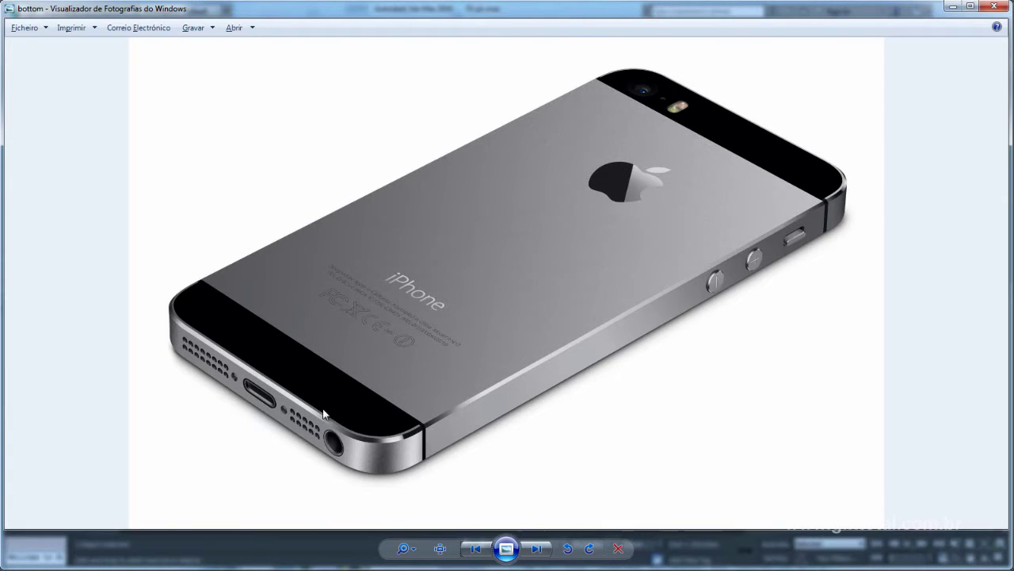
key(alt+Tab)
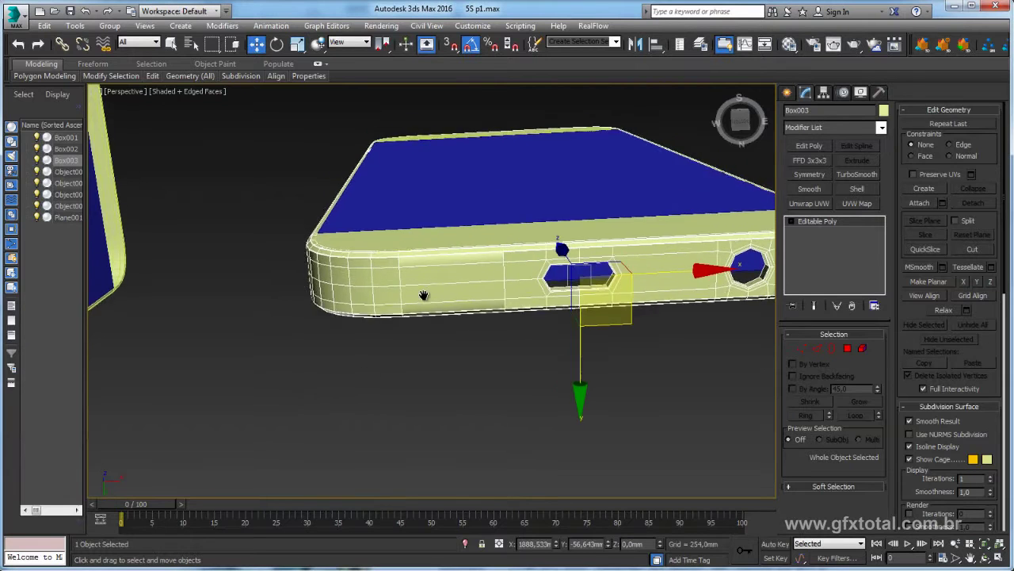
- Ring-select the edges across the bottom strip below the octagonal hole and Connect them with 1 segment
alt+middle_drag(378, 356, 394, 297)
scroll(394, 296, up, 3)
mouse_move(465, 324)
alt+middle_down()
mouse_move(464, 425)
mouse_move(565, 401)
mouse_move(564, 349)
alt+middle_up()
click(848, 348)
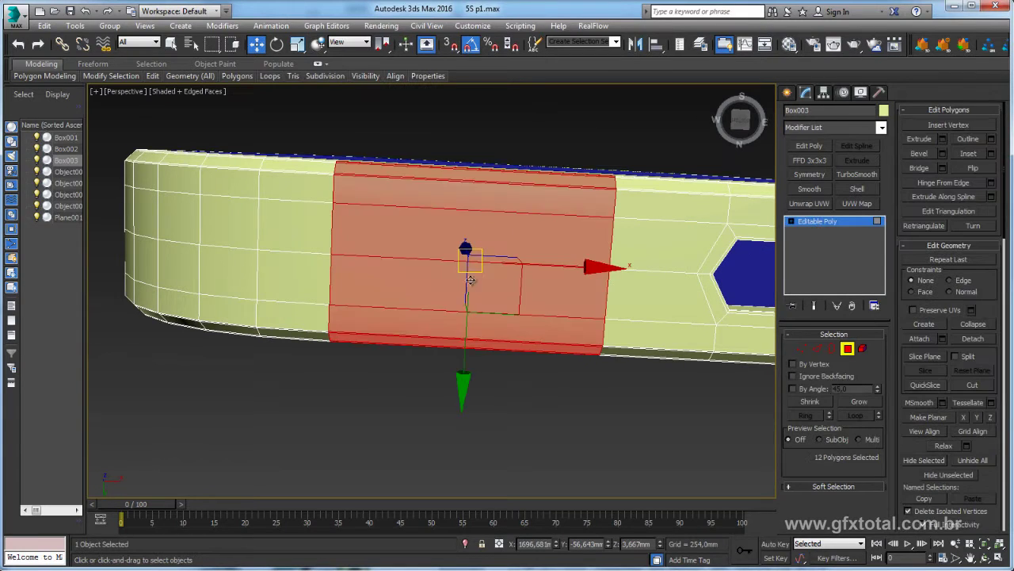
click(411, 242)
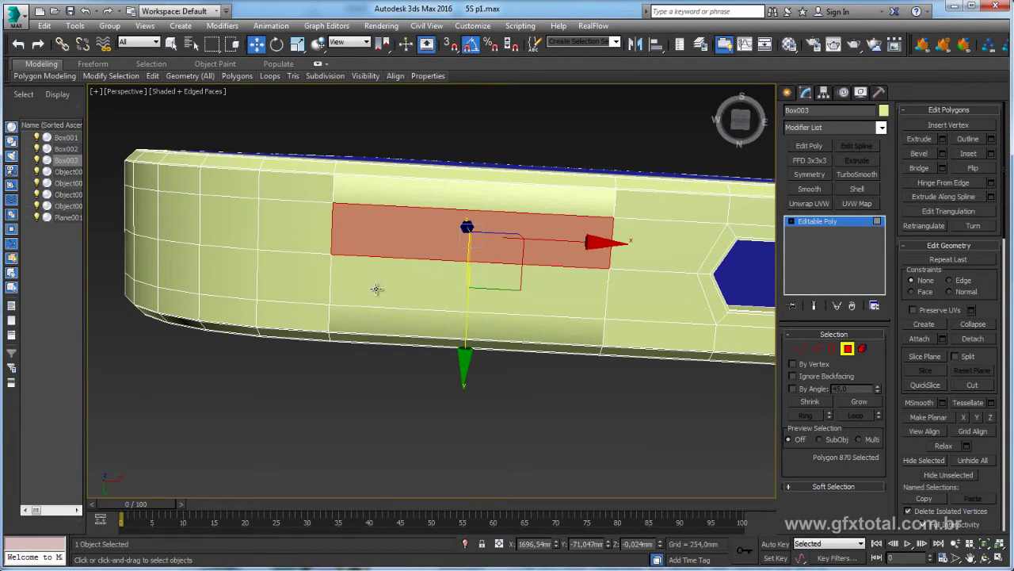
click(818, 349)
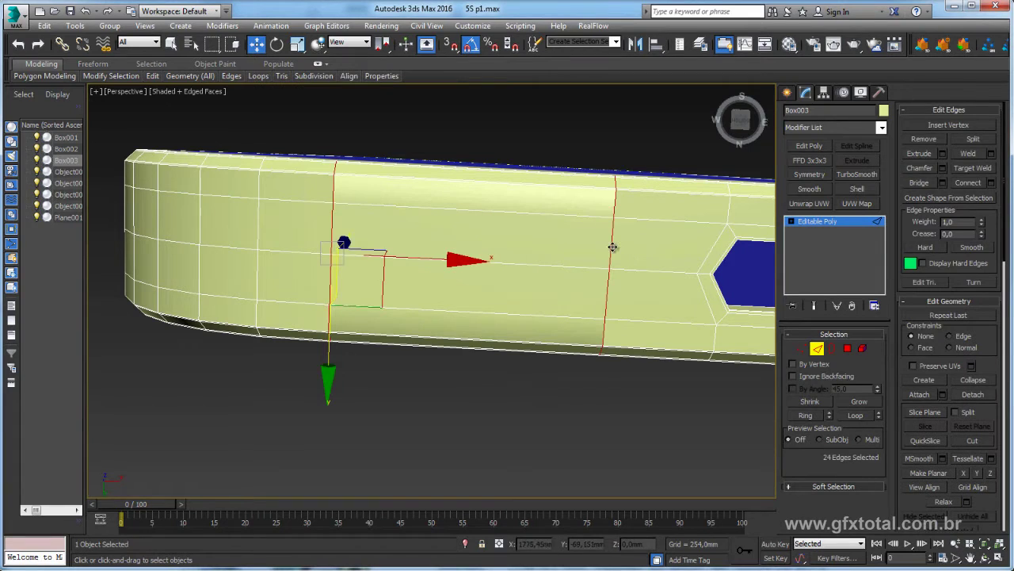
click(611, 245)
click(808, 414)
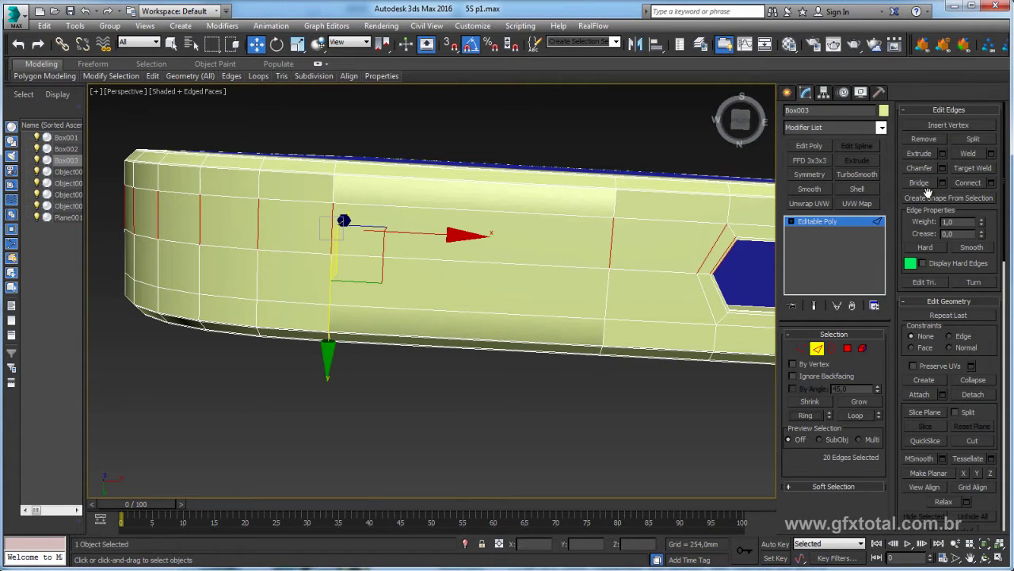
click(991, 183)
mouse_move(768, 272)
middle_down()
mouse_move(518, 272)
mouse_move(491, 325)
mouse_move(491, 386)
mouse_move(462, 217)
mouse_move(466, 285)
middle_up()
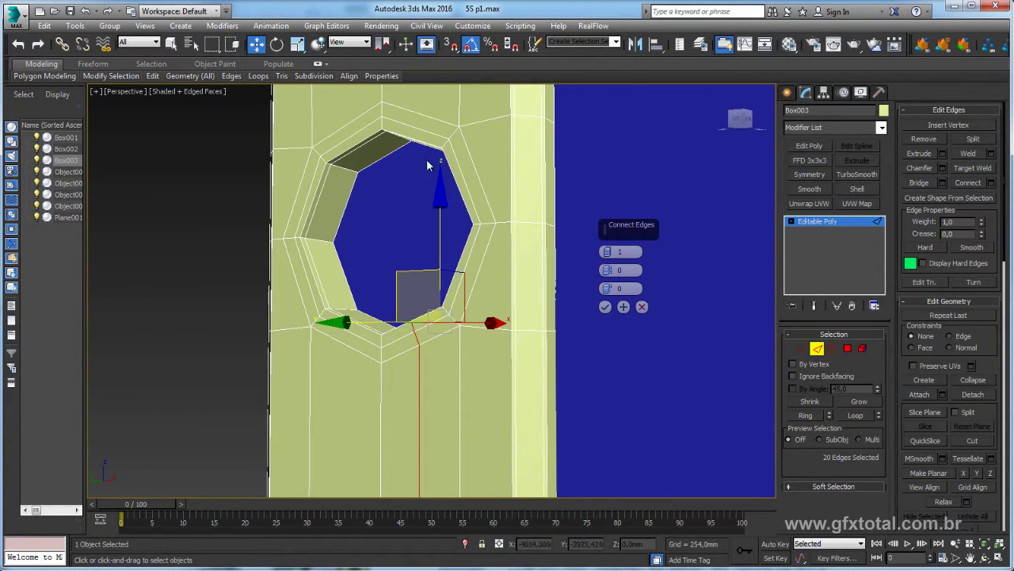
click(604, 307)
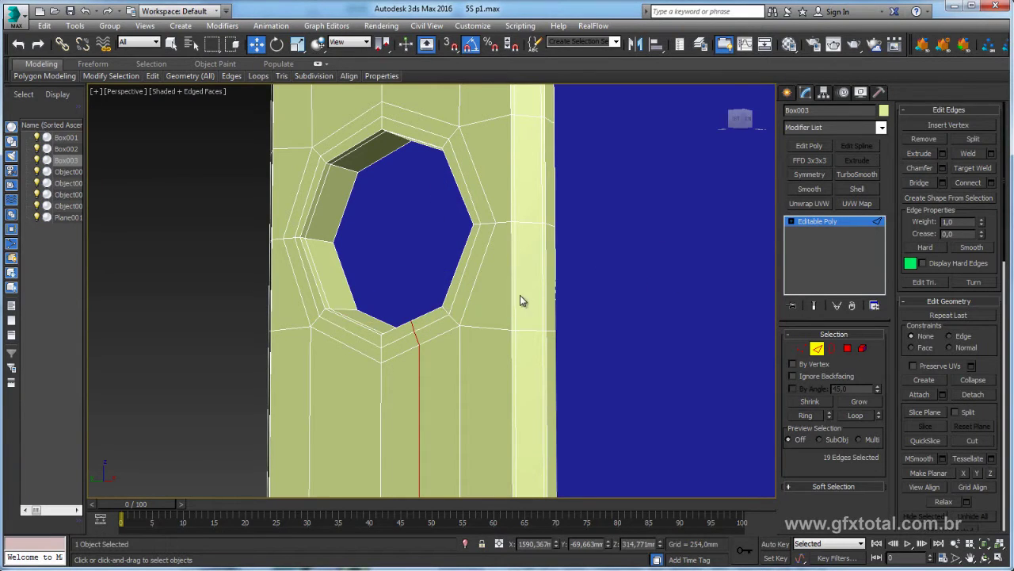
alt+middle_drag(520, 300, 602, 278)
- Preview TurboSmooth on the phone frame to inspect the hole, then remove it
click(828, 221)
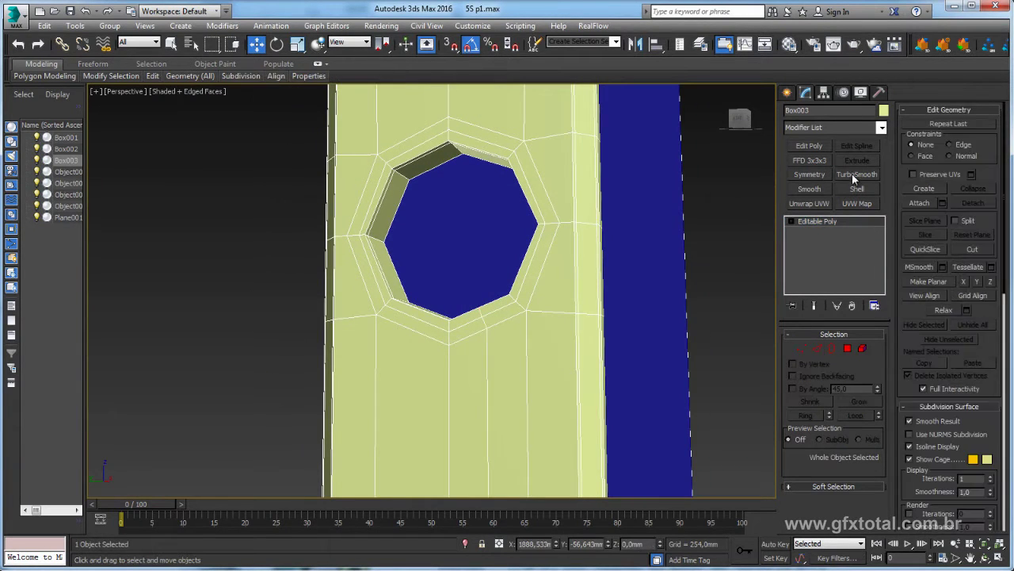
click(857, 173)
alt+middle_drag(538, 286, 531, 290)
click(324, 301)
mouse_move(324, 301)
alt+middle_down()
mouse_move(441, 265)
mouse_move(480, 313)
alt+middle_up()
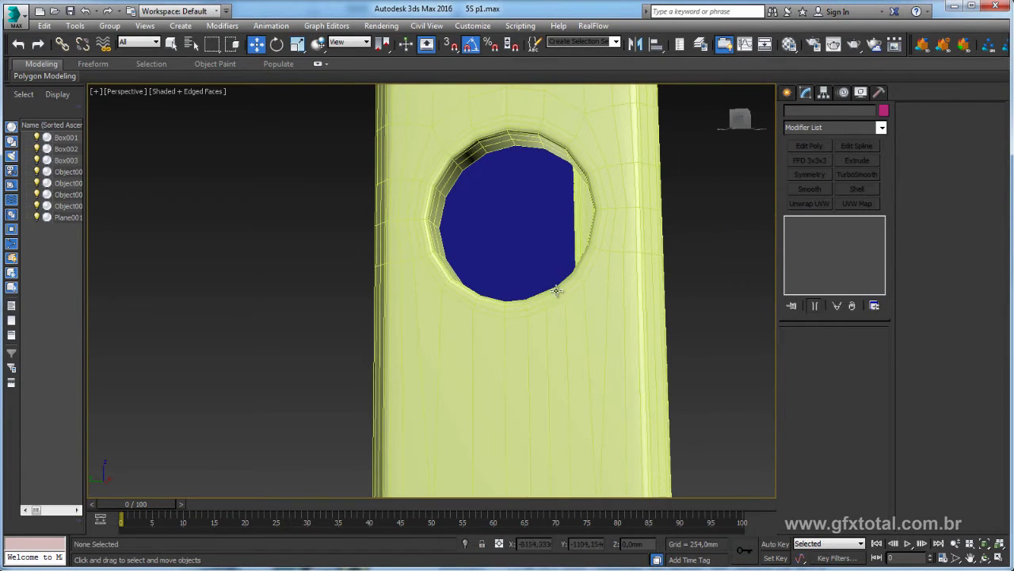
click(594, 336)
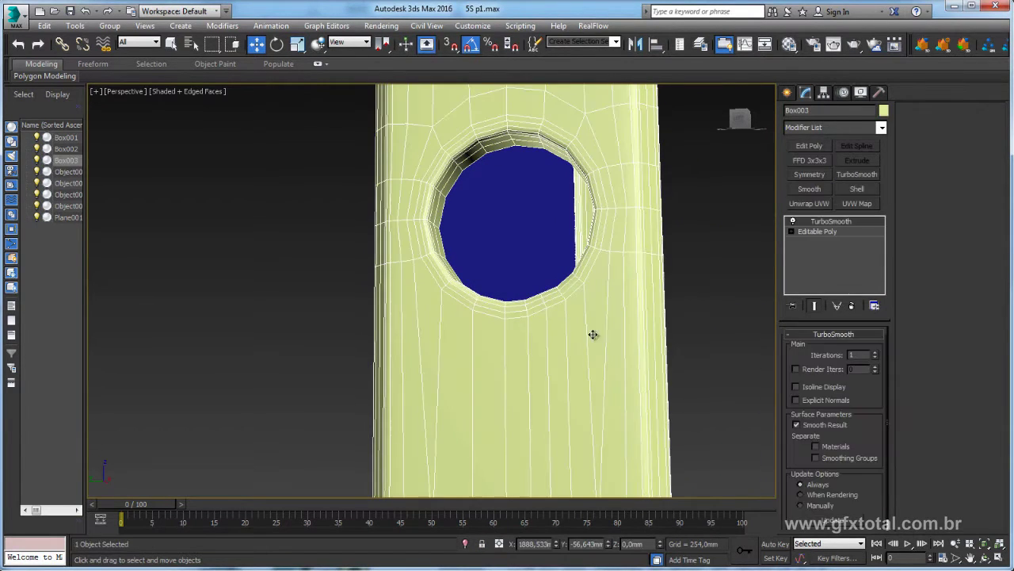
alt+click(602, 354)
click(602, 353)
- Slide the vertex column left of the slot along X, then check the reference photo
mouse_move(618, 353)
alt+middle_down()
mouse_move(611, 317)
mouse_move(646, 339)
mouse_move(584, 286)
mouse_move(483, 275)
alt+middle_up()
scroll(487, 269, up, 5)
scroll(497, 258, down, 5)
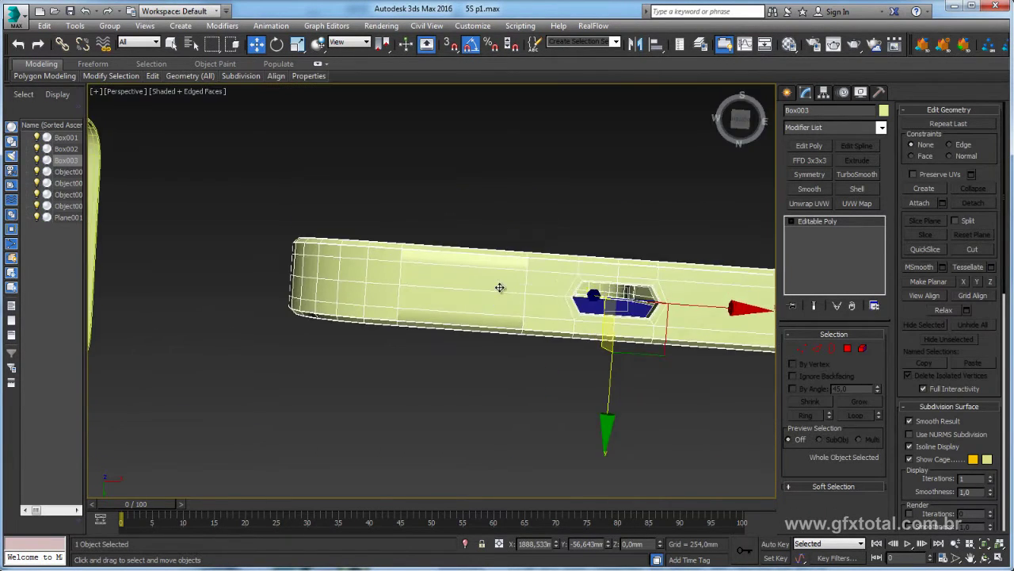
scroll(498, 286, up, 2)
scroll(512, 287, up, 1)
click(805, 348)
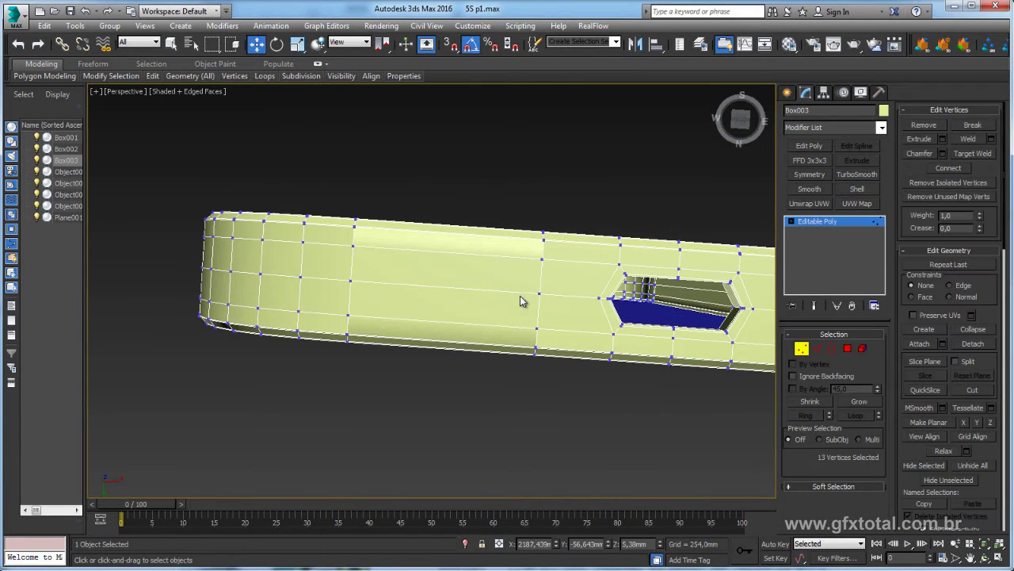
mouse_move(520, 299)
alt+middle_down()
mouse_move(543, 346)
mouse_move(553, 432)
alt+middle_up()
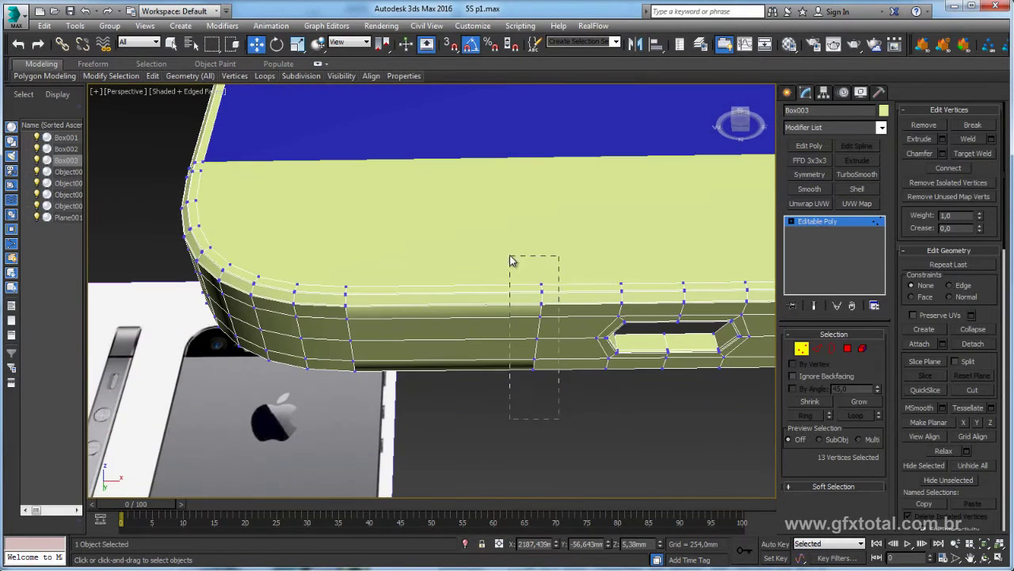
drag(511, 260, 510, 257)
drag(657, 332, 683, 331)
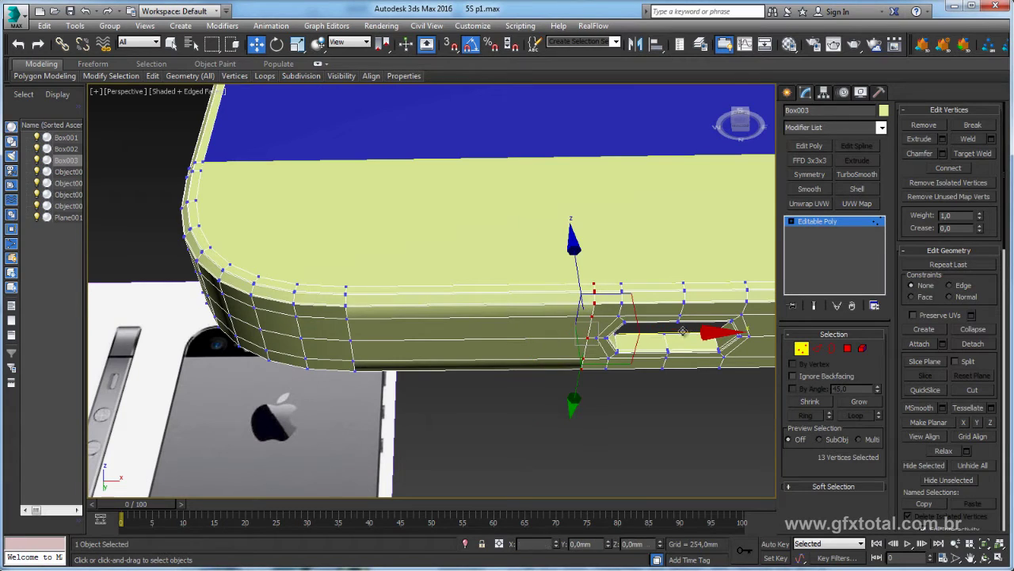
click(848, 348)
key(alt+Tab)
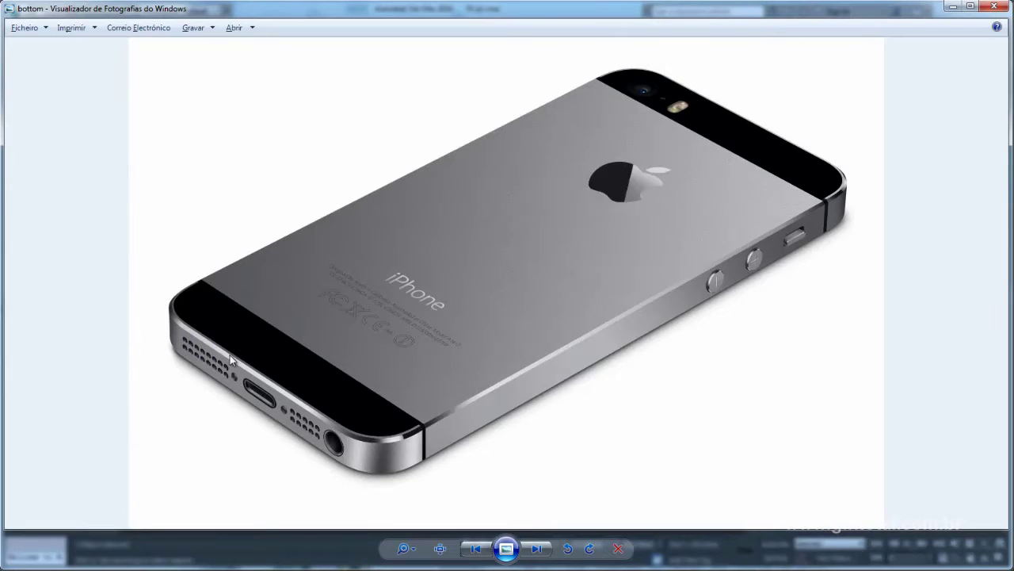
- Move the vertex column beside the slot back to the left
key(alt+Tab)
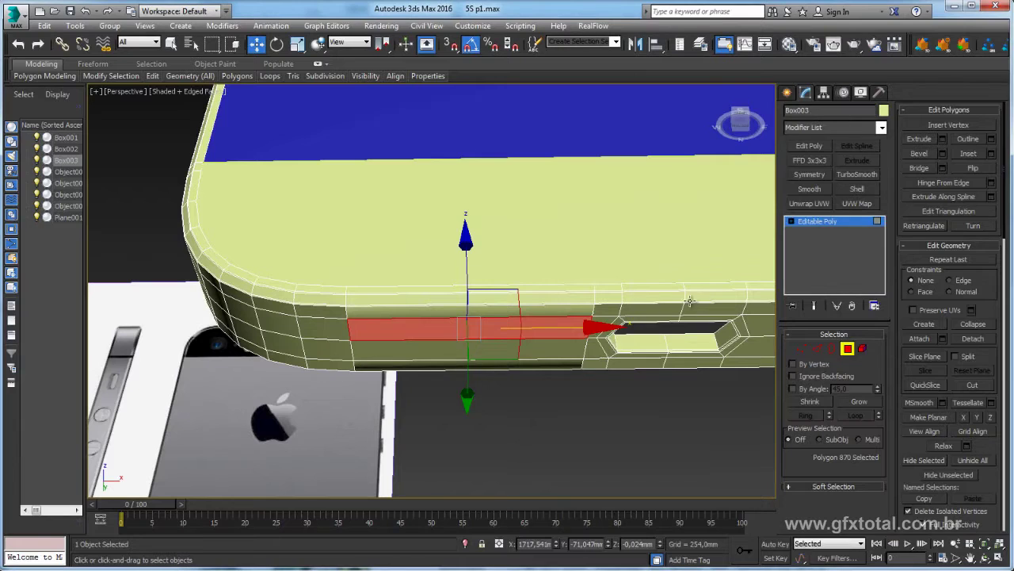
click(801, 348)
drag(680, 332, 656, 331)
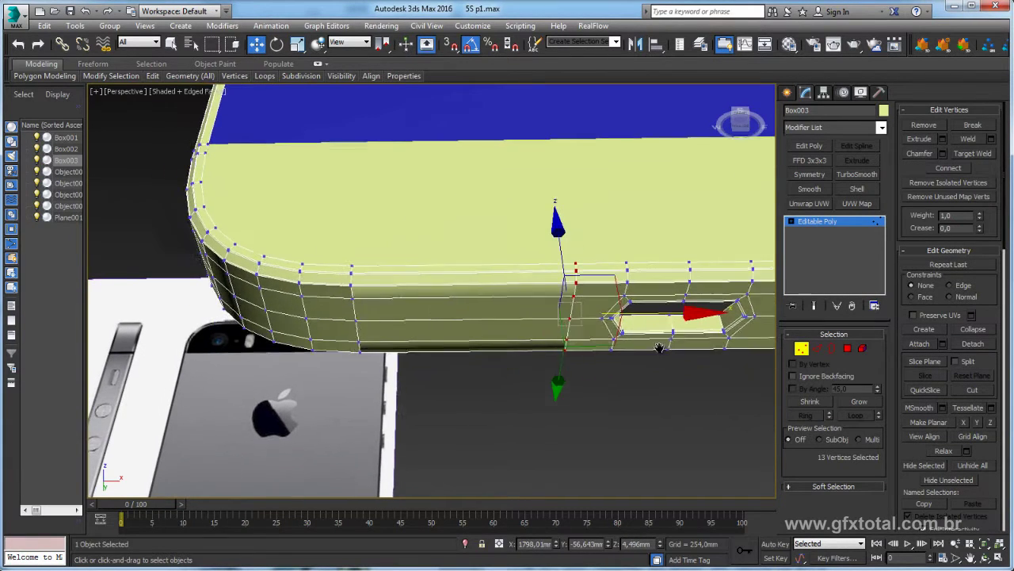
middle_drag(657, 331, 696, 311)
middle_drag(450, 368, 600, 354)
- Inset the long strip polygon left of the slot by 0.508mm
click(846, 350)
click(573, 320)
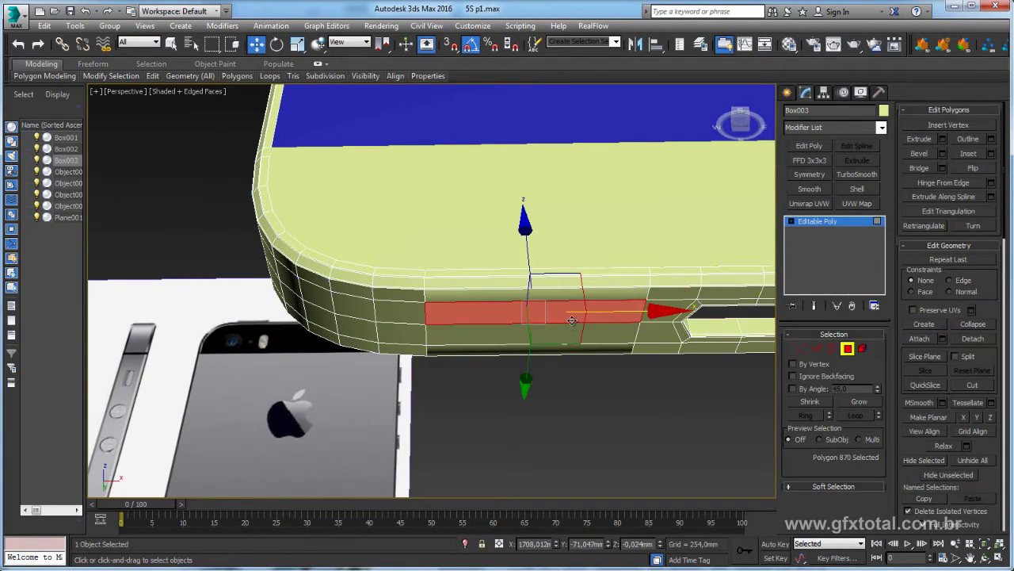
key(z)
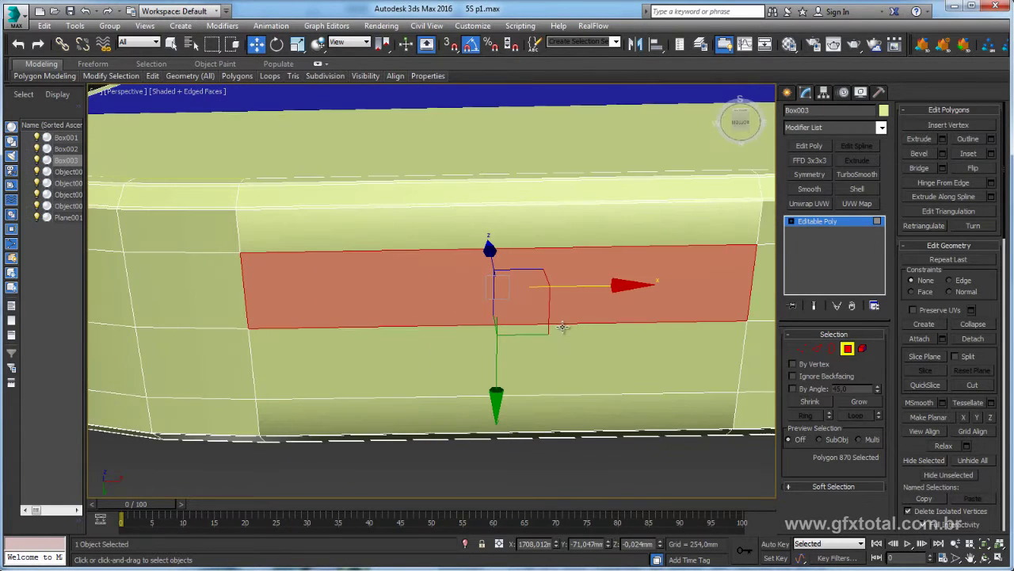
click(992, 154)
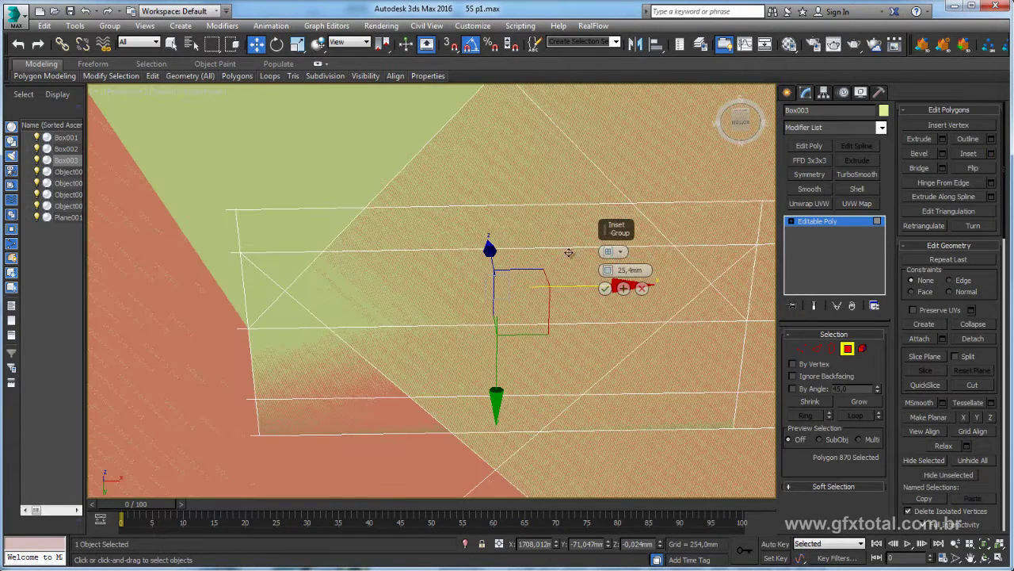
drag(609, 278, 608, 270)
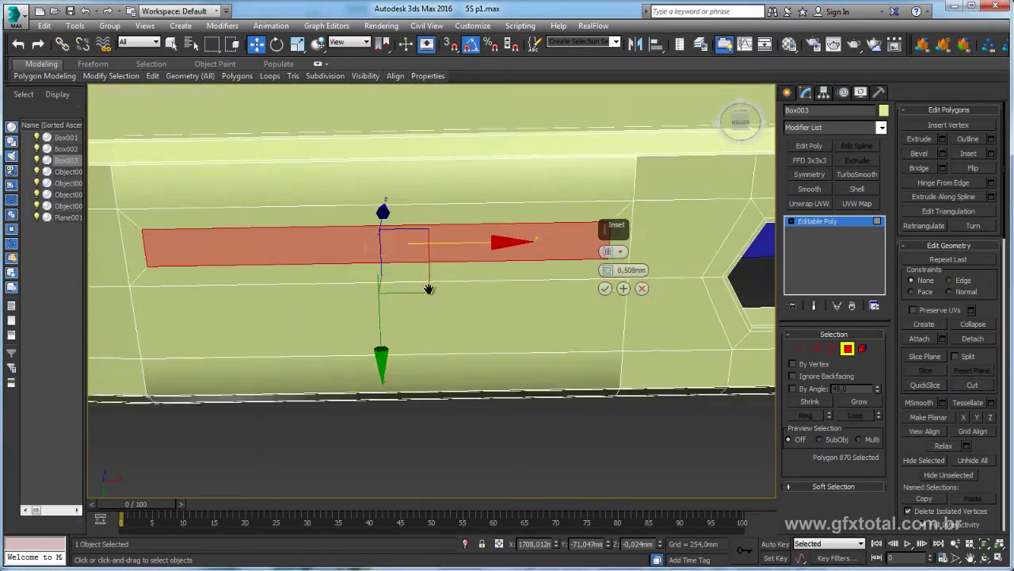
alt+middle_drag(456, 296, 460, 301)
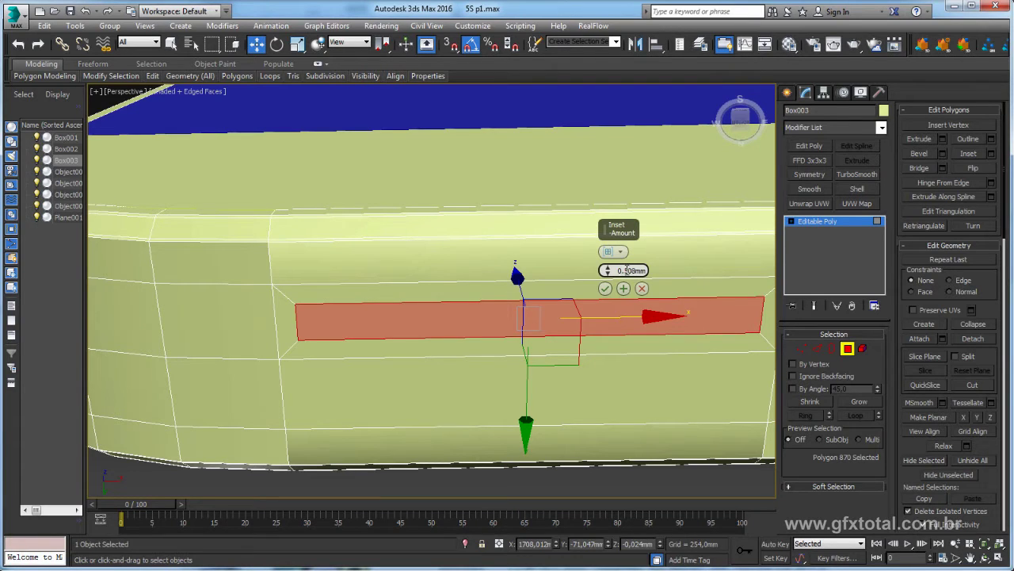
click(605, 288)
alt+middle_drag(627, 317, 567, 309)
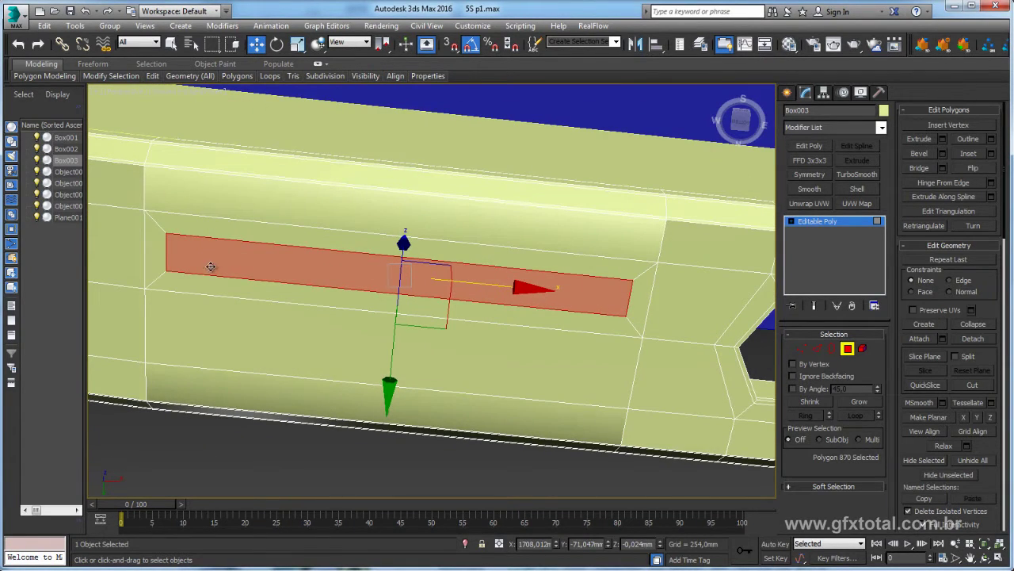
- Ring-select the edges crossing the inset strip and connect them with 11 segments
click(817, 349)
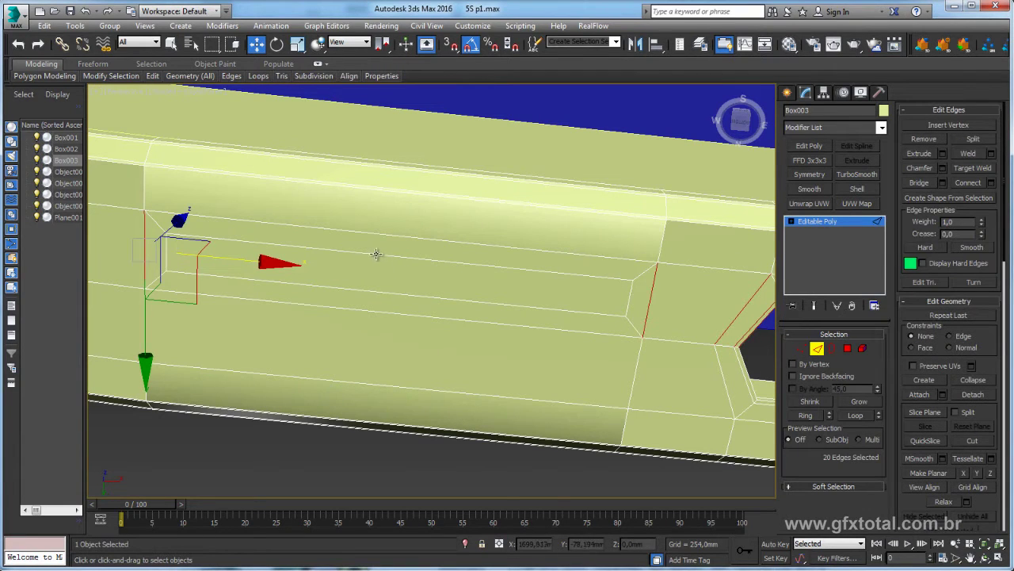
click(312, 228)
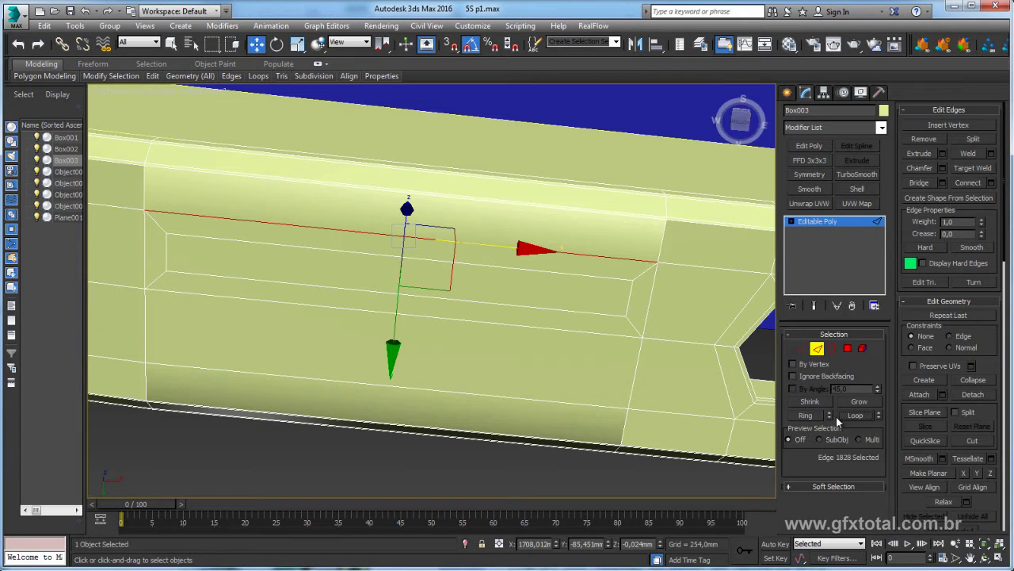
click(804, 418)
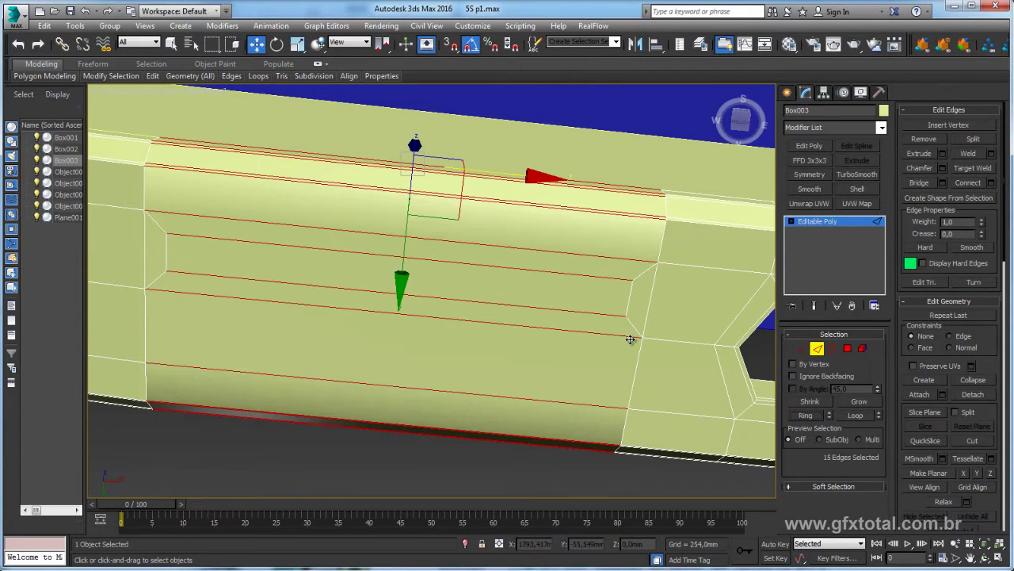
click(990, 183)
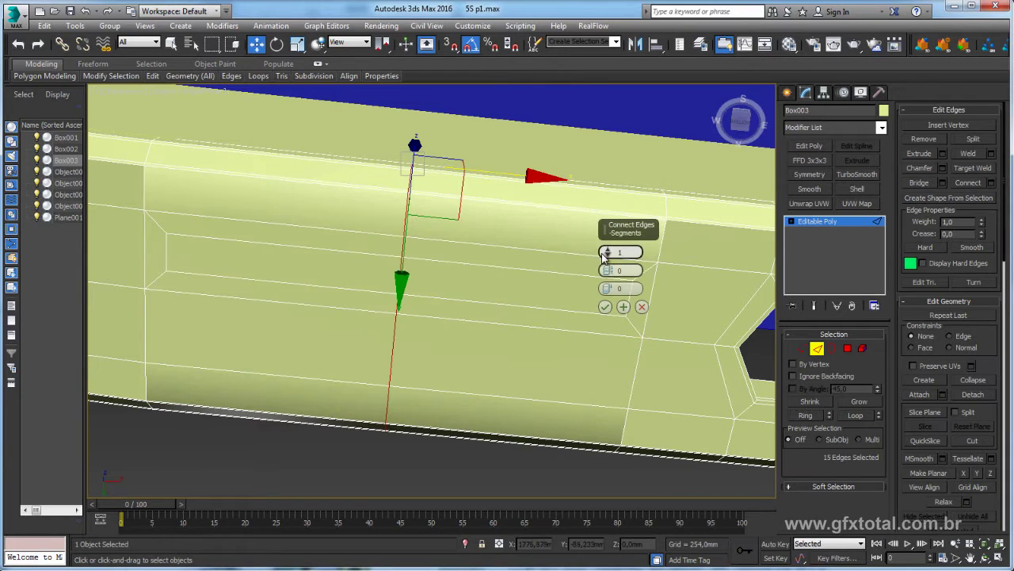
drag(606, 249, 608, 253)
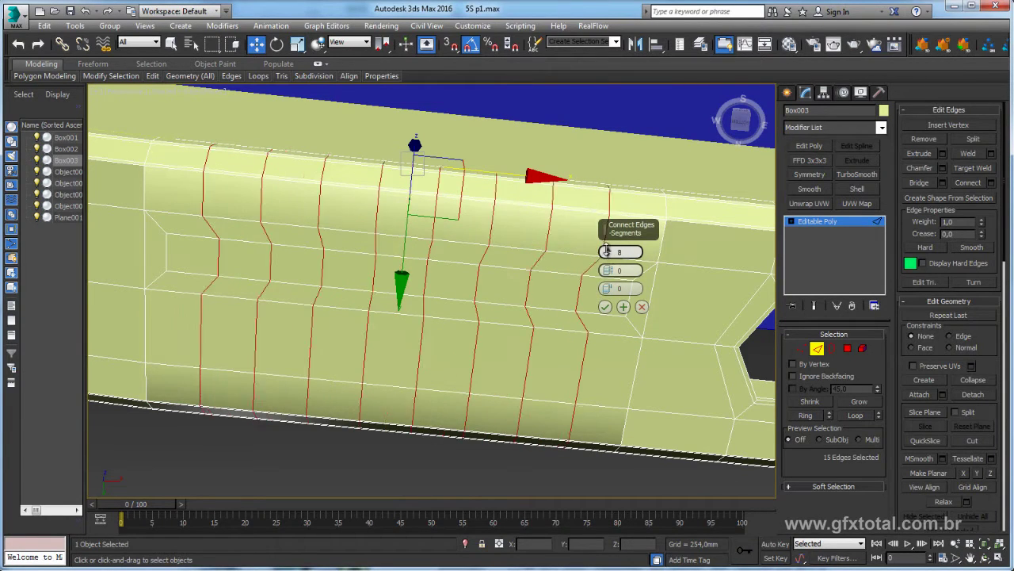
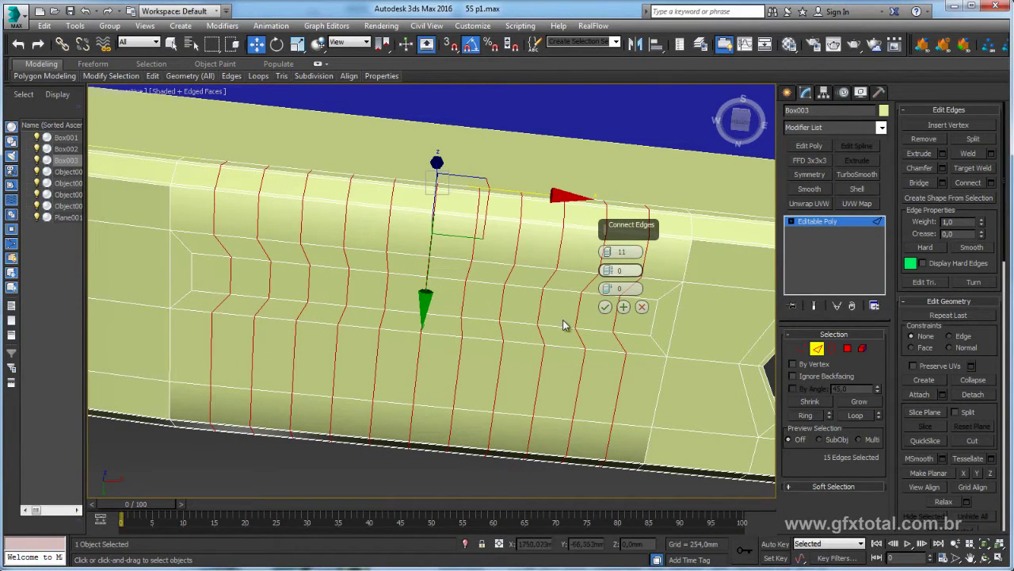
- Lower the Connect Edges segments from 11 to 7 and confirm, adding seven vertical loops to Box003
alt+middle_drag(531, 342, 671, 335)
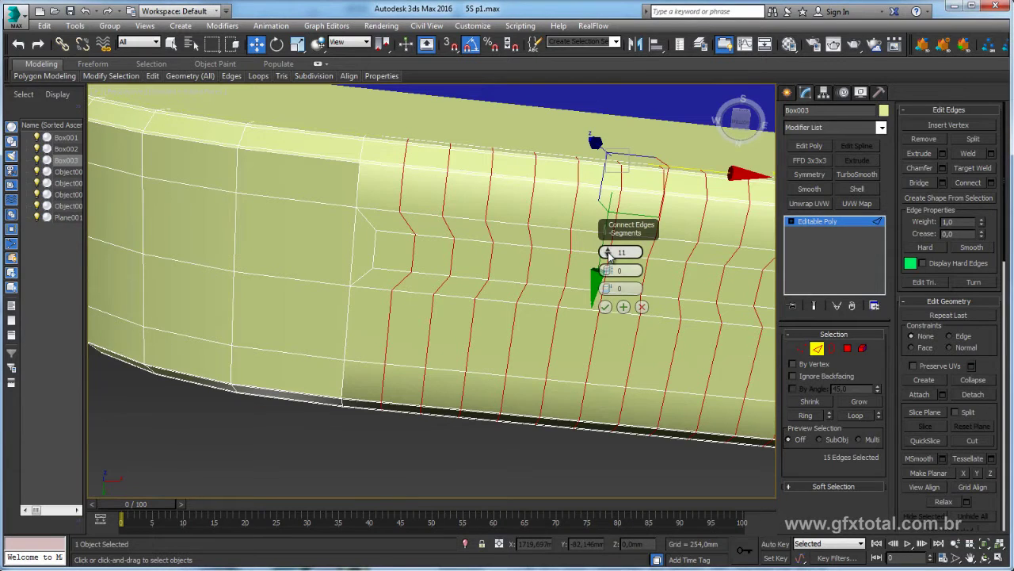
click(609, 254)
click(610, 254)
mouse_move(548, 287)
middle_down()
mouse_move(401, 290)
mouse_move(472, 287)
middle_up()
click(606, 254)
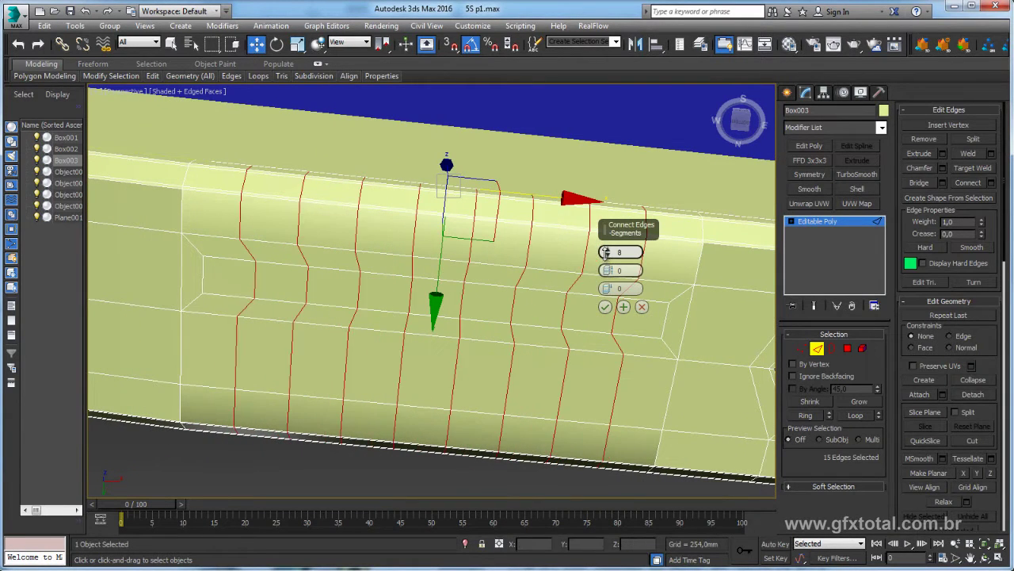
click(605, 254)
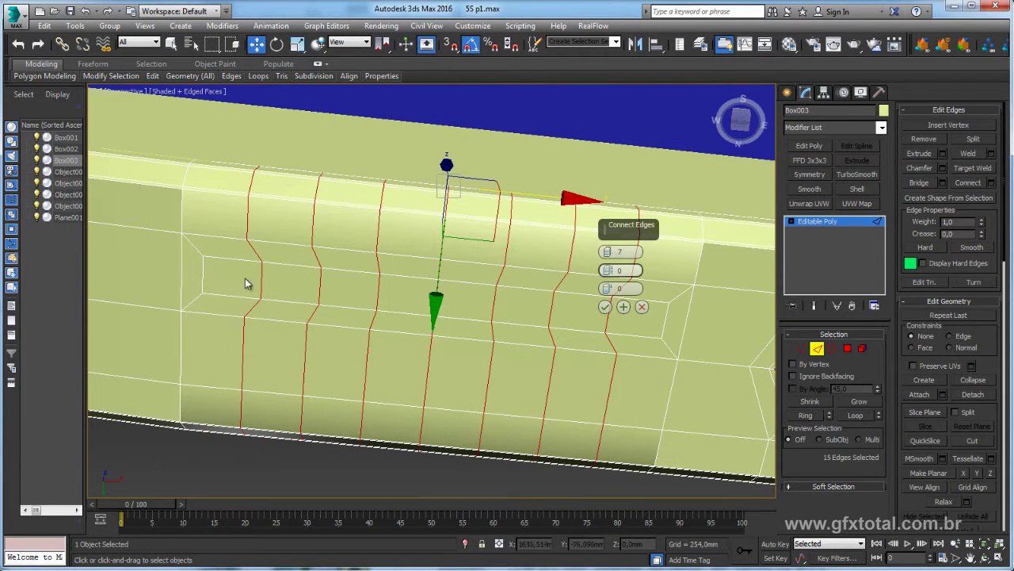
click(605, 307)
- Select an 8-polygon strip on the side band and inset it
click(848, 349)
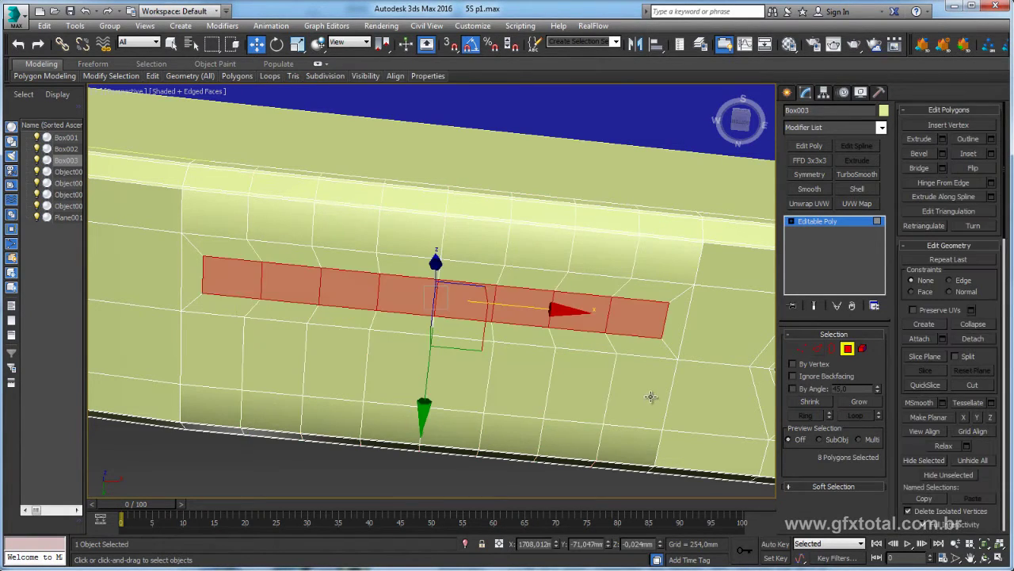
drag(645, 388, 433, 374)
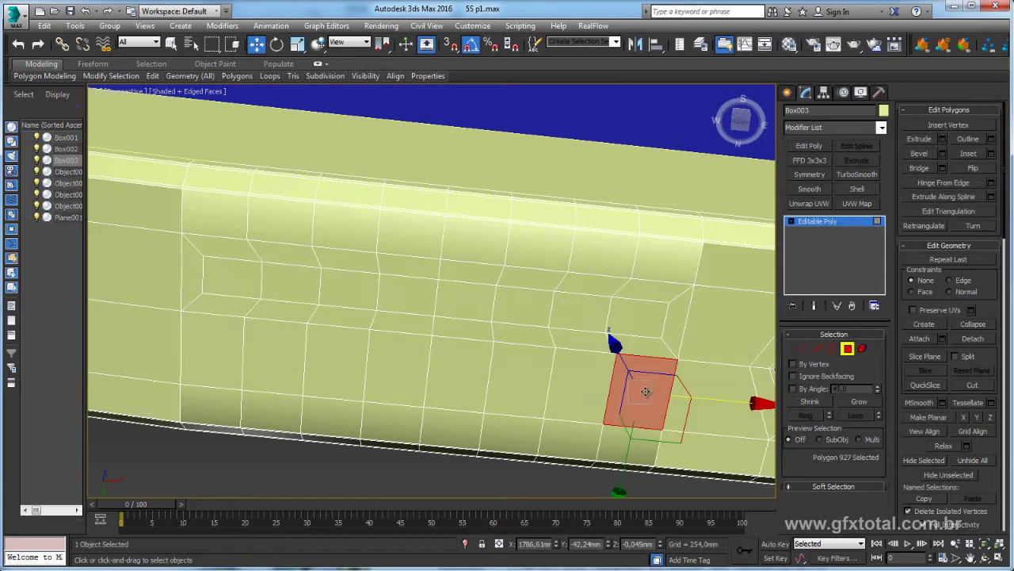
ctrl+click(328, 367)
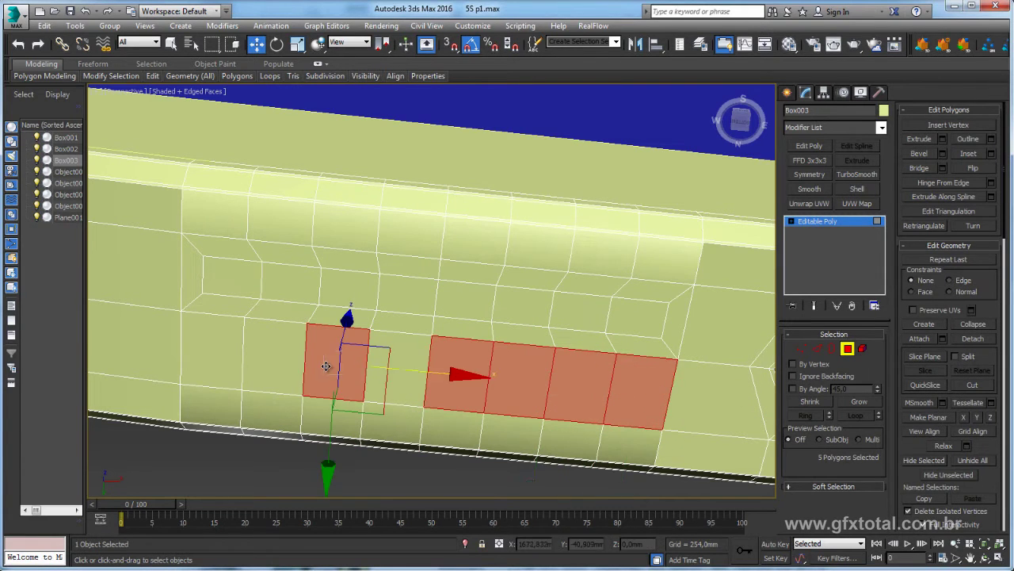
ctrl+click(385, 367)
ctrl+click(267, 362)
ctrl+click(236, 357)
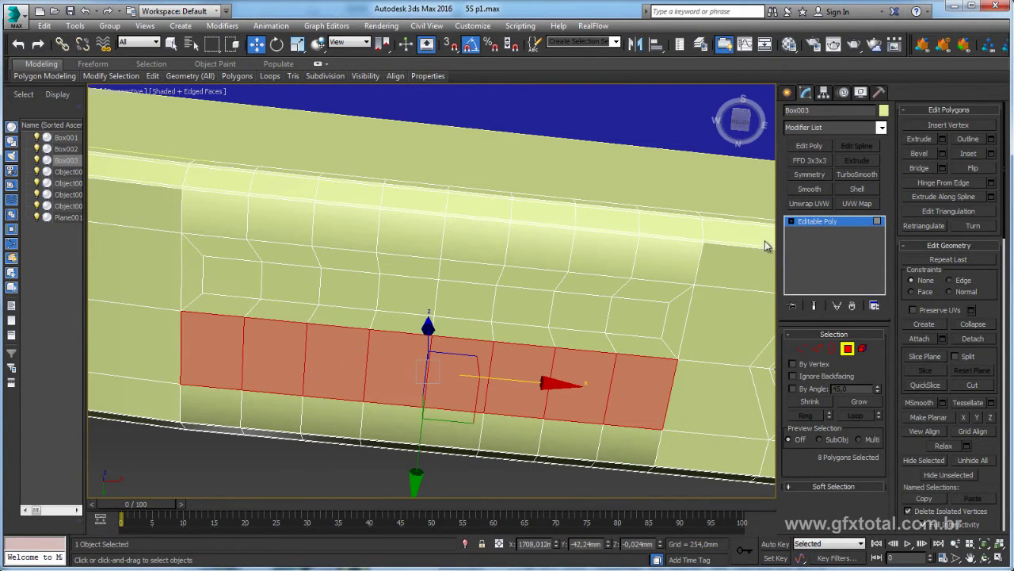
click(990, 154)
click(605, 287)
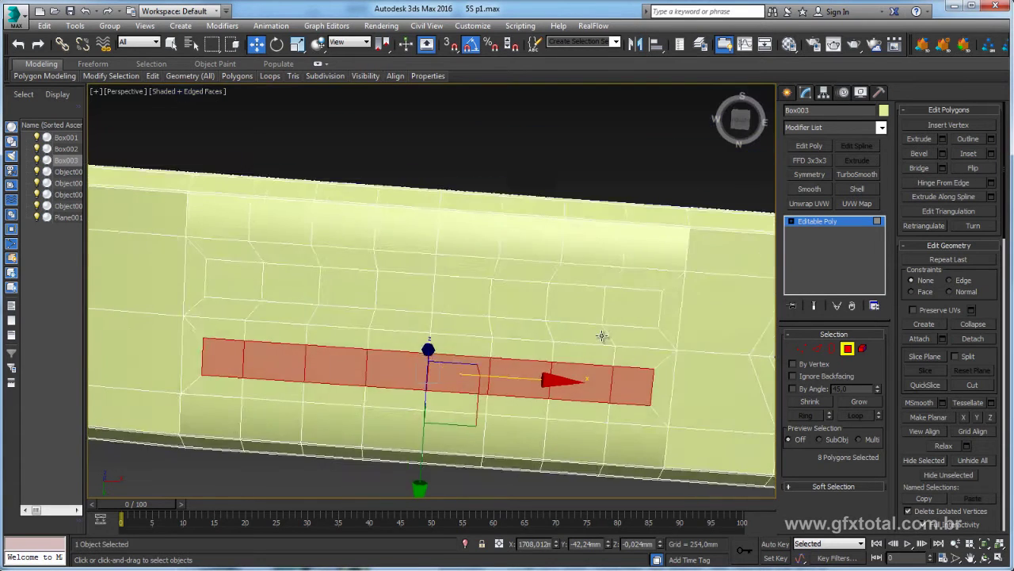
alt+middle_drag(602, 336, 600, 342)
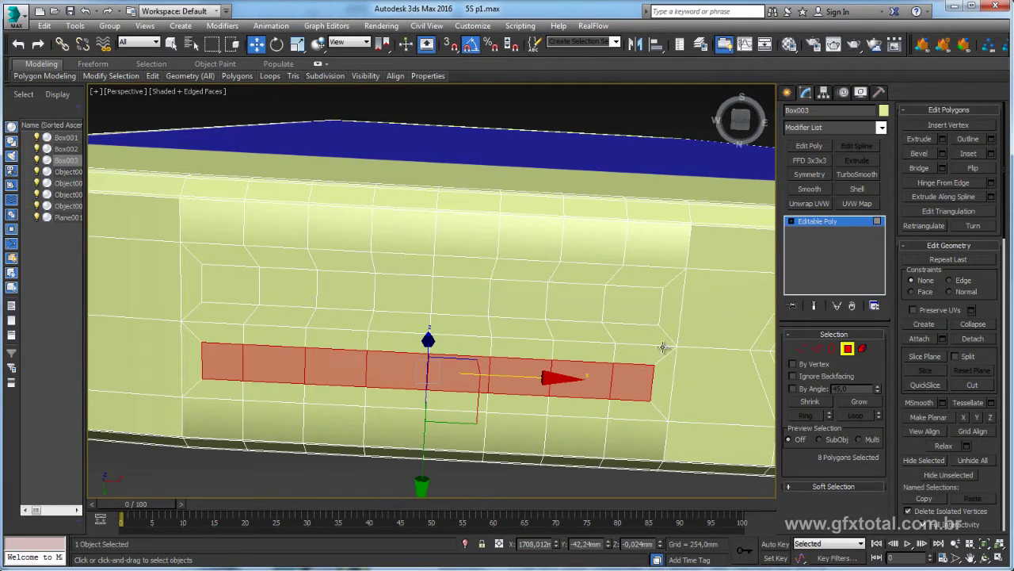
- Select the other long polygon strip and inset it as well
click(631, 302)
click(577, 301)
click(507, 297)
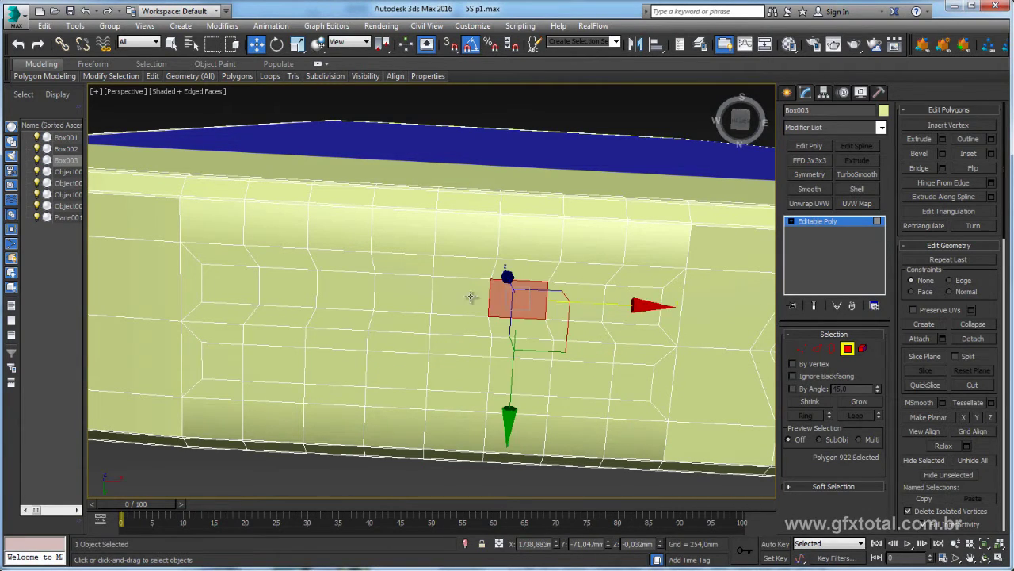
click(472, 298)
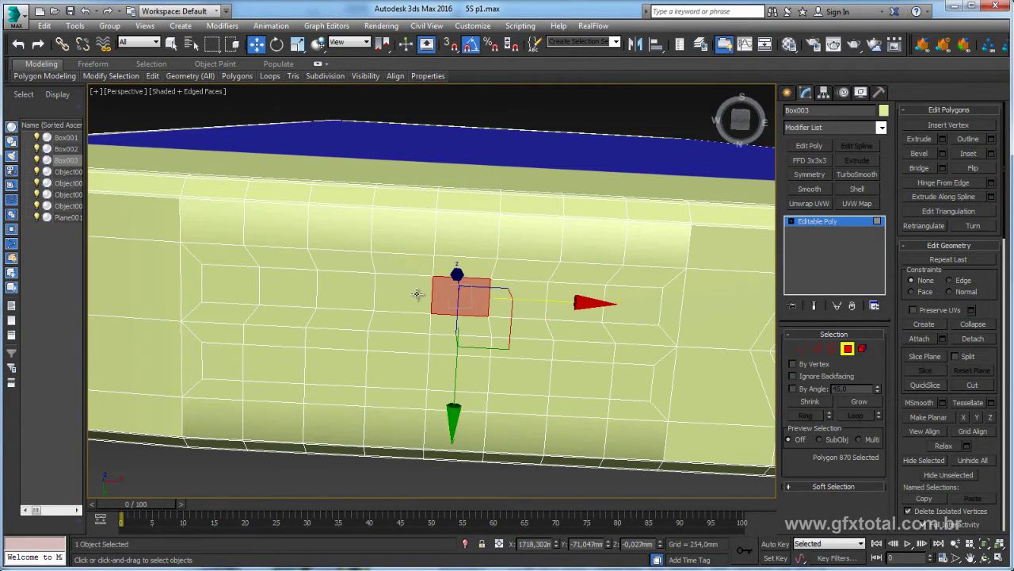
shift+click(515, 358)
key(ctrl+z)
key(ctrl+z)
key(ctrl+z)
key(ctrl+z)
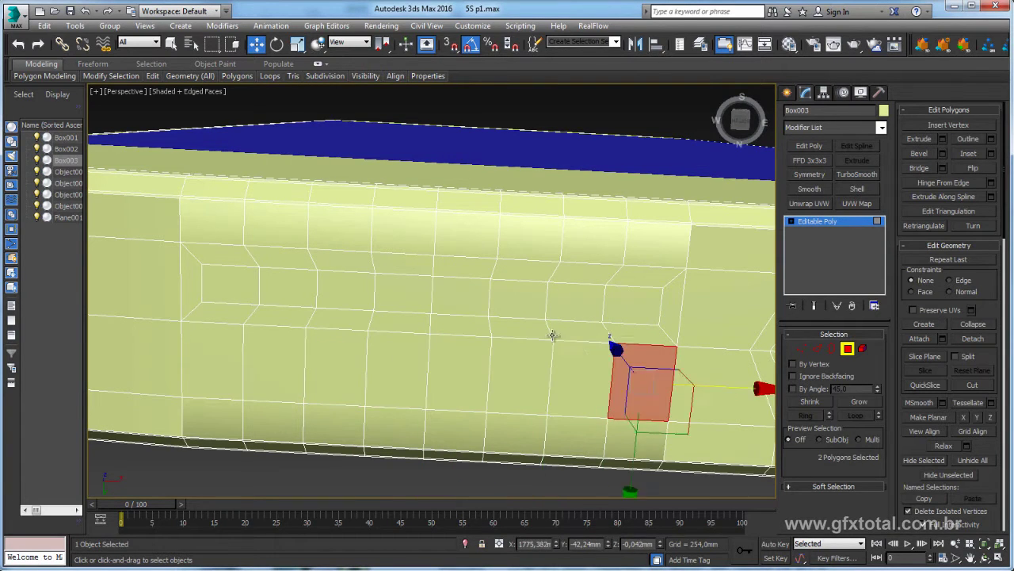
key(ctrl+z)
key(ctrl+z)
click(552, 385)
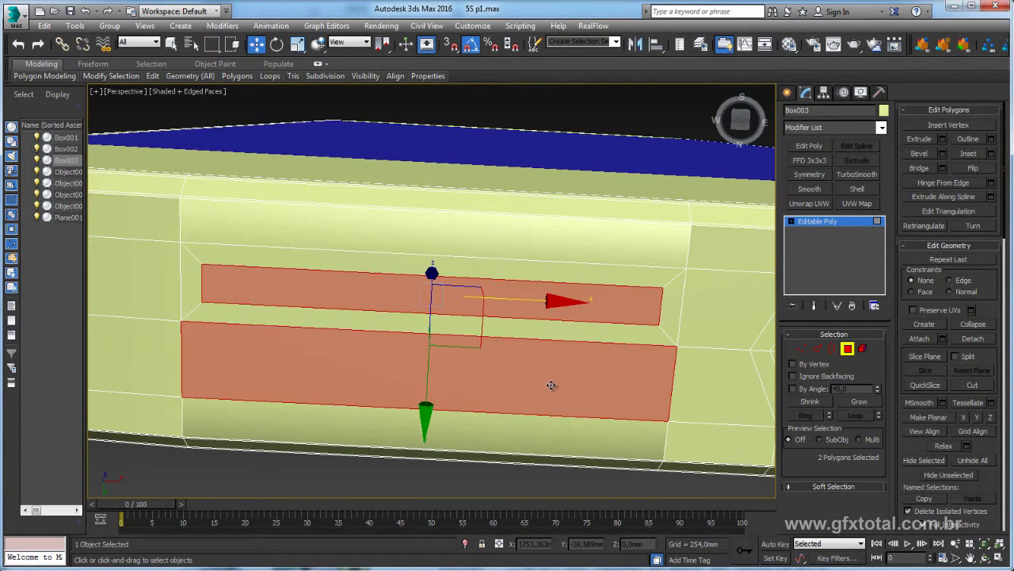
click(991, 153)
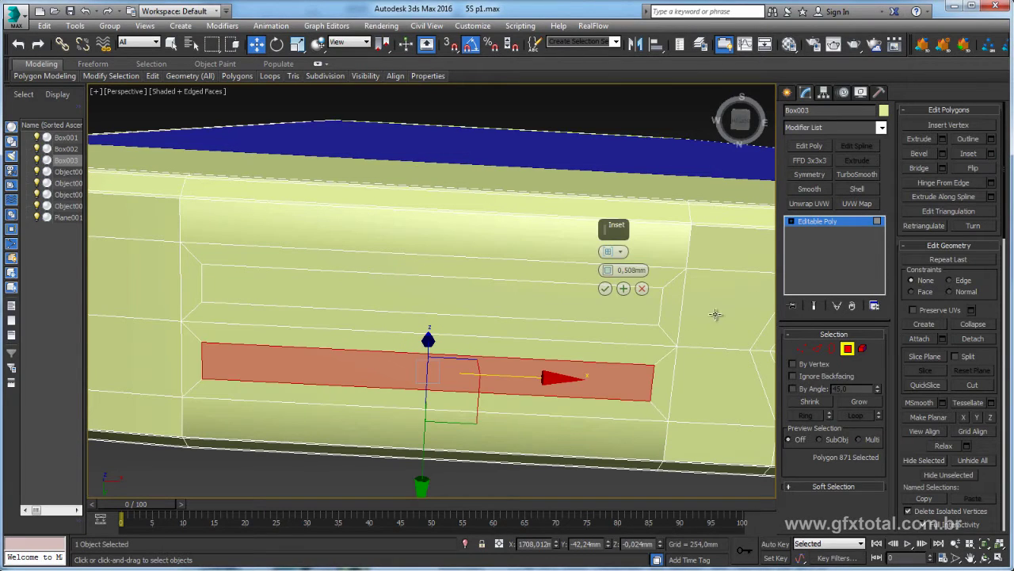
click(606, 289)
- Ring-select the horizontal edges of both strips and connect them with vertical loops
click(812, 349)
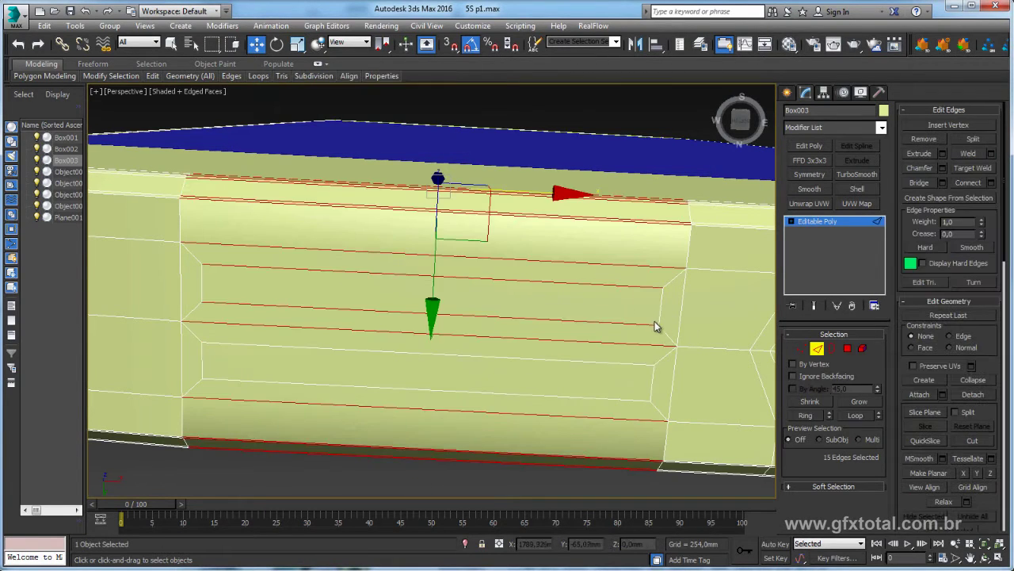
click(806, 416)
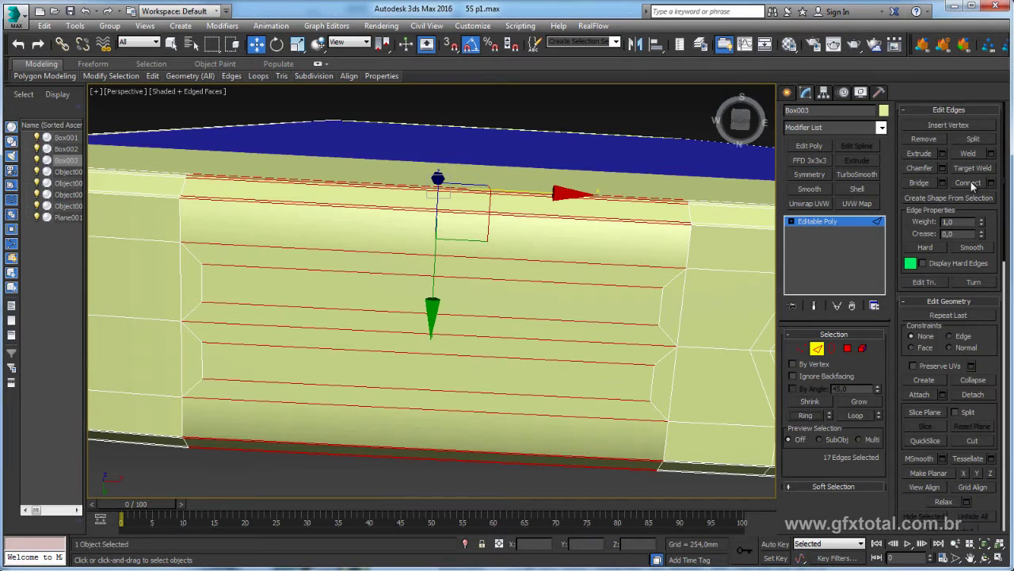
click(990, 183)
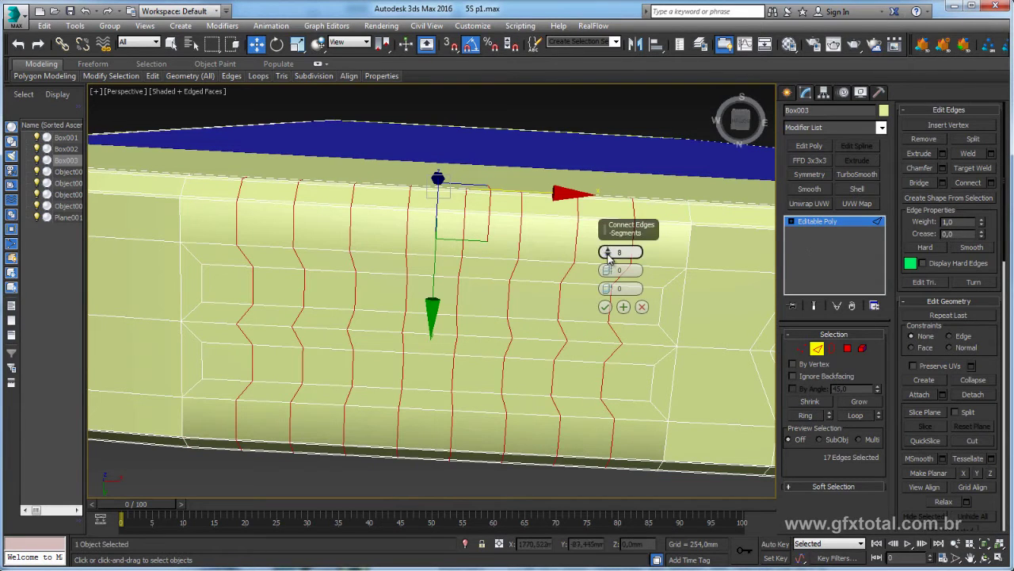
click(605, 307)
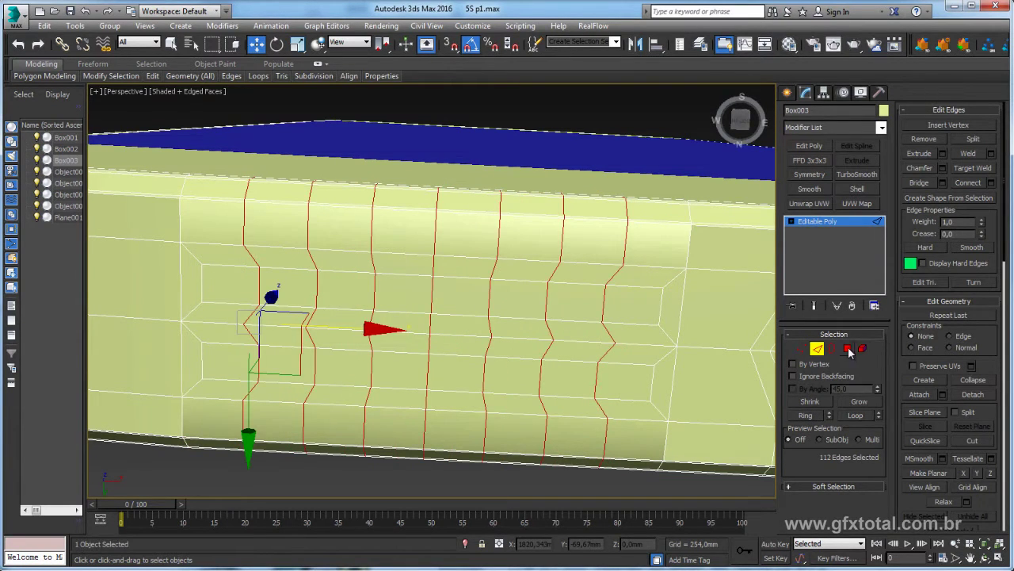
- Select all 16 polygons across the upper and lower strips
click(849, 350)
ctrl+click(632, 306)
ctrl+click(576, 302)
ctrl+click(517, 299)
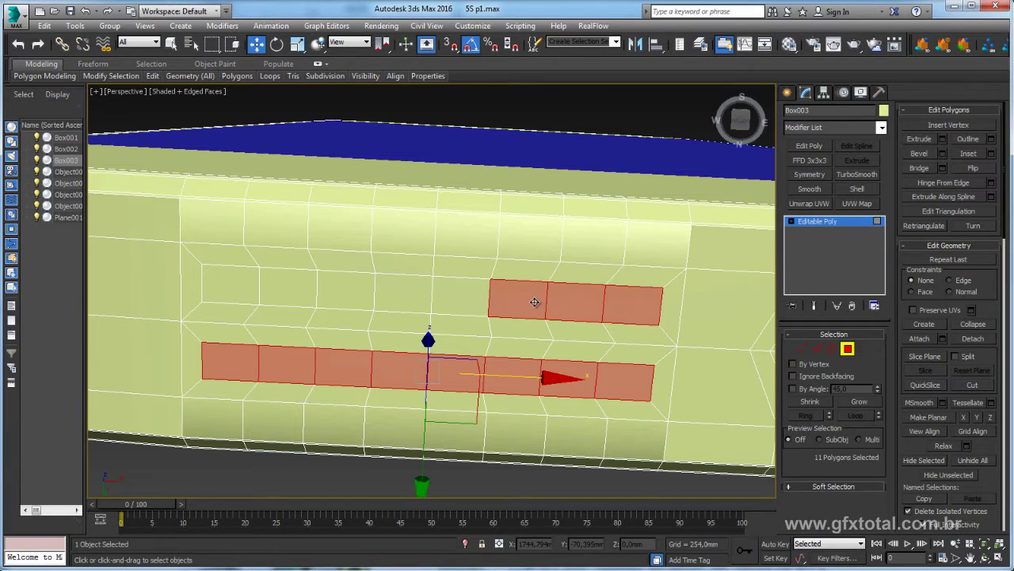
ctrl+click(460, 296)
ctrl+click(403, 293)
ctrl+click(345, 291)
ctrl+click(289, 288)
ctrl+click(245, 285)
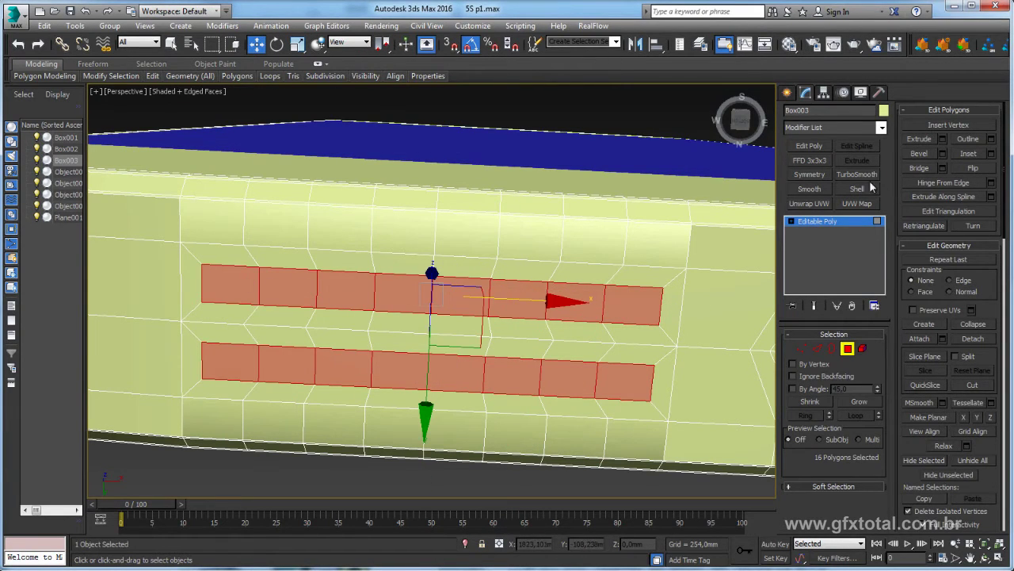
- Inset the 16 polygons By Polygon with an amount of 0.15mm
click(991, 153)
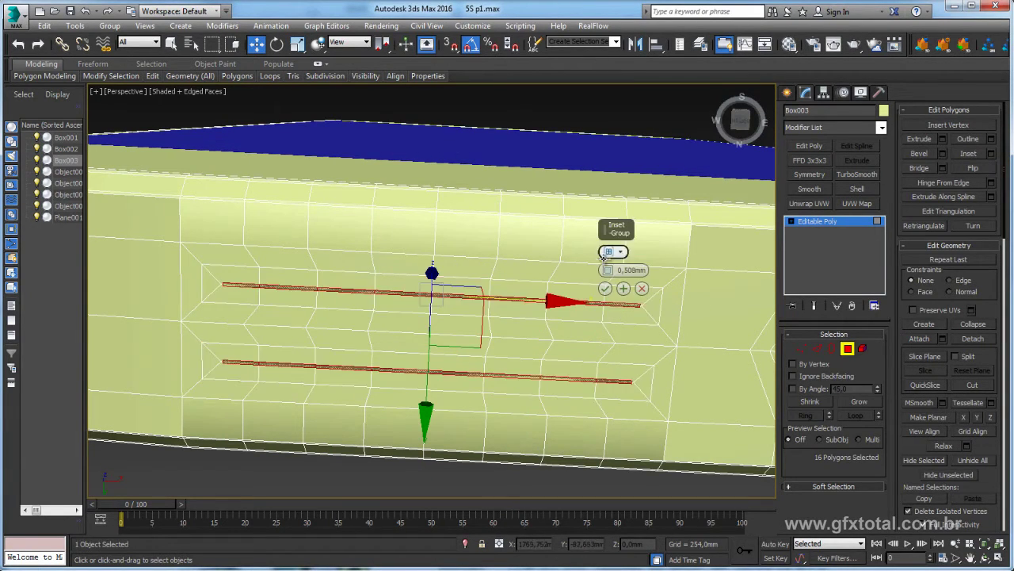
click(621, 252)
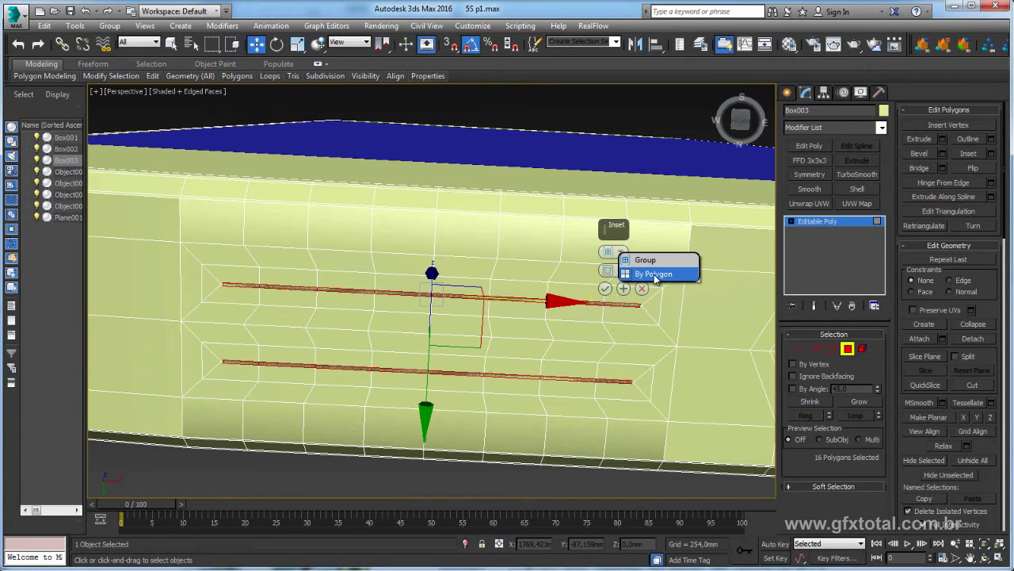
click(655, 275)
right_click(609, 270)
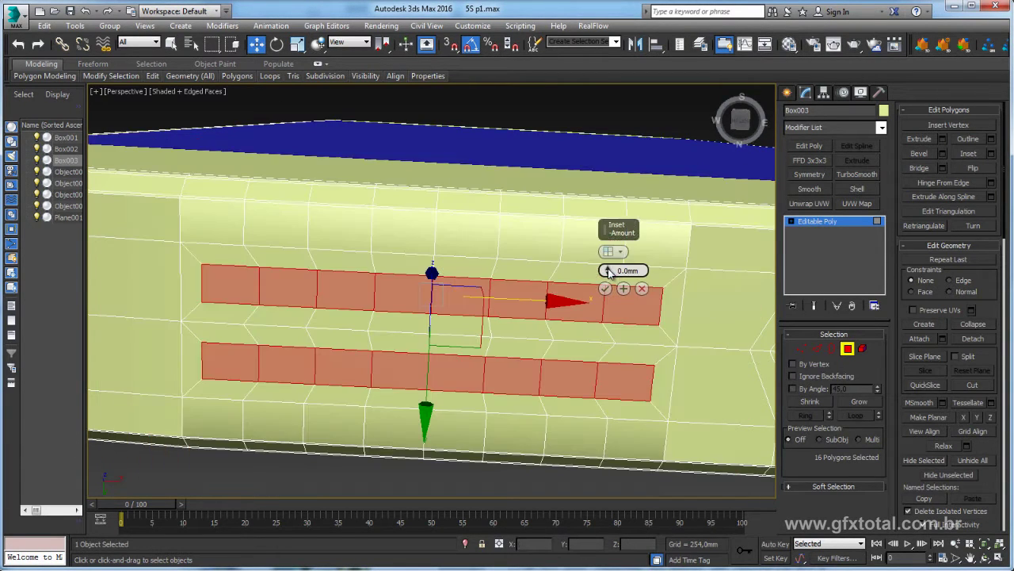
click(610, 268)
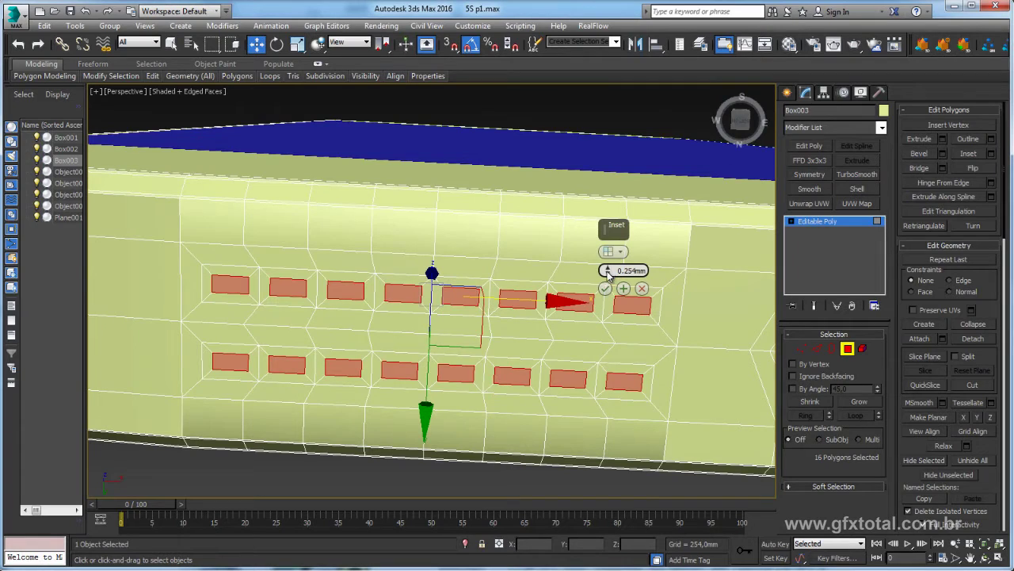
right_click(608, 270)
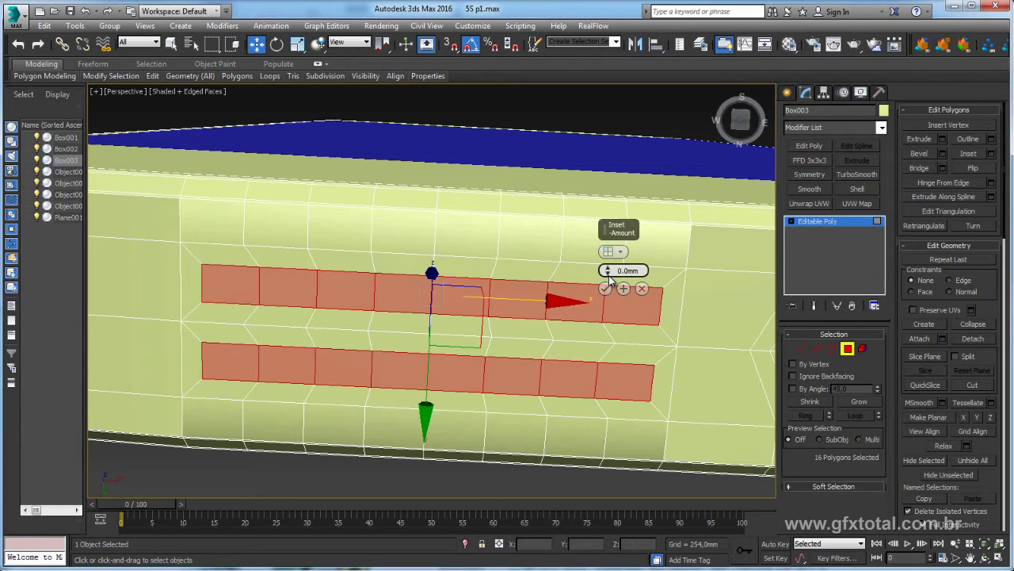
click(608, 269)
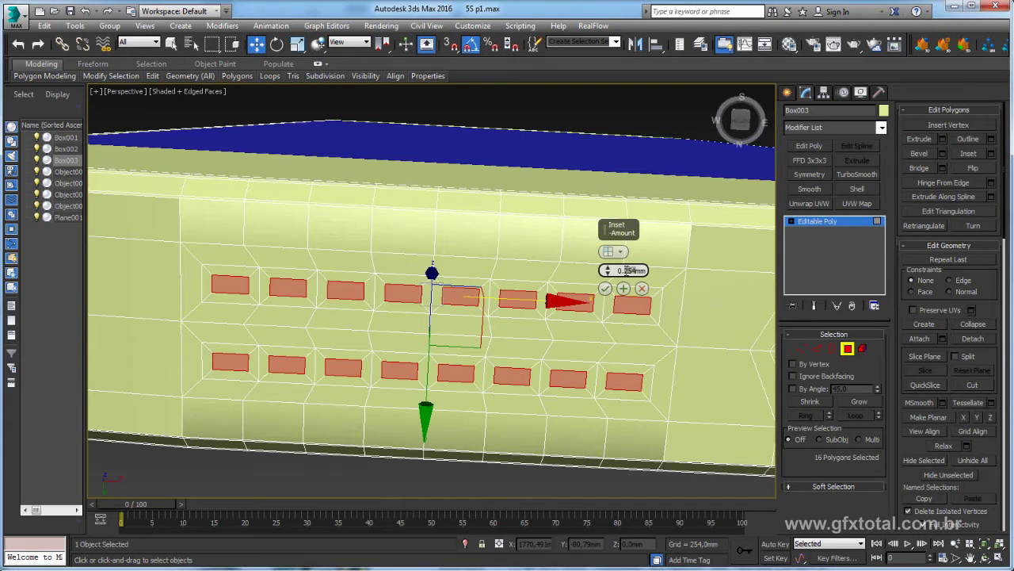
text(0.3)
key(Return)
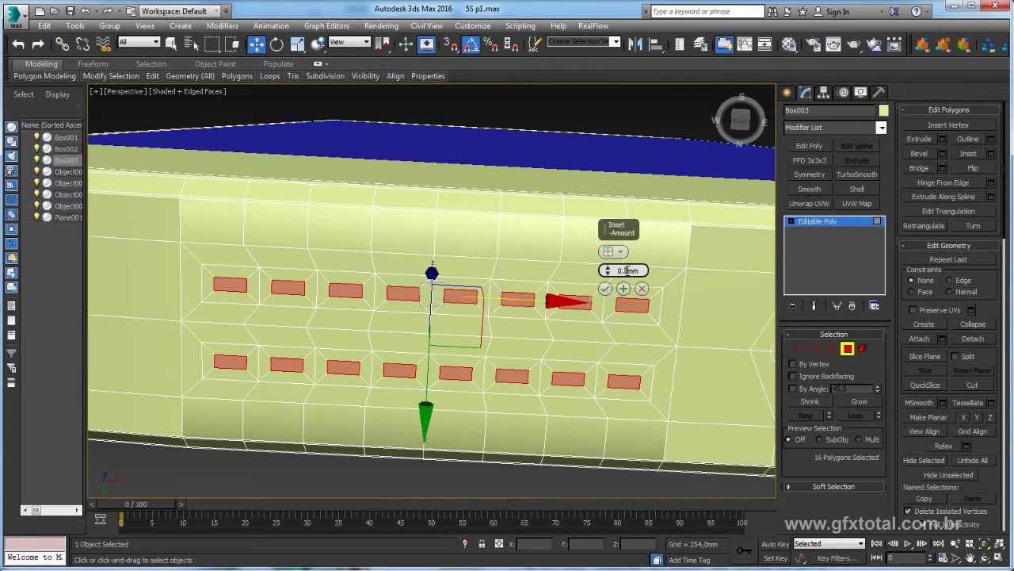
text(0.15)
key(Return)
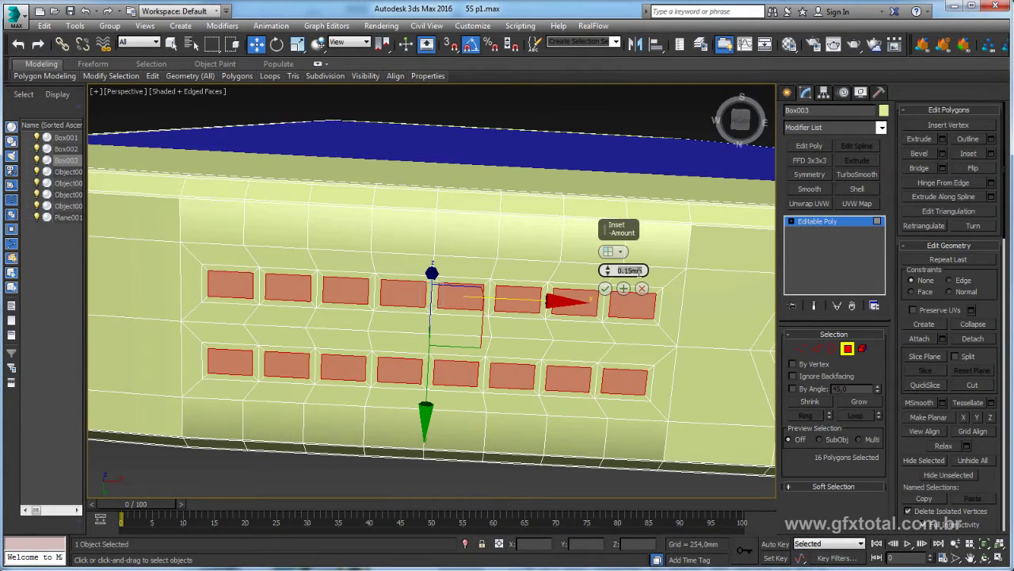
- Apply the 0.15mm per-polygon inset and set uniform scaling with Use Pivot Point Center
click(607, 289)
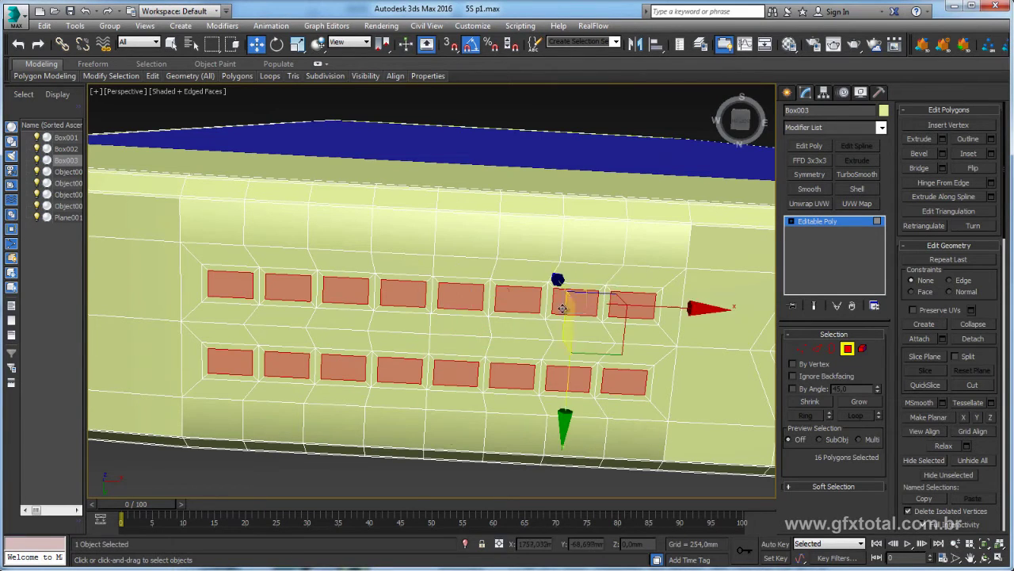
mouse_move(607, 289)
alt+middle_down()
mouse_move(536, 308)
mouse_move(437, 136)
alt+middle_up()
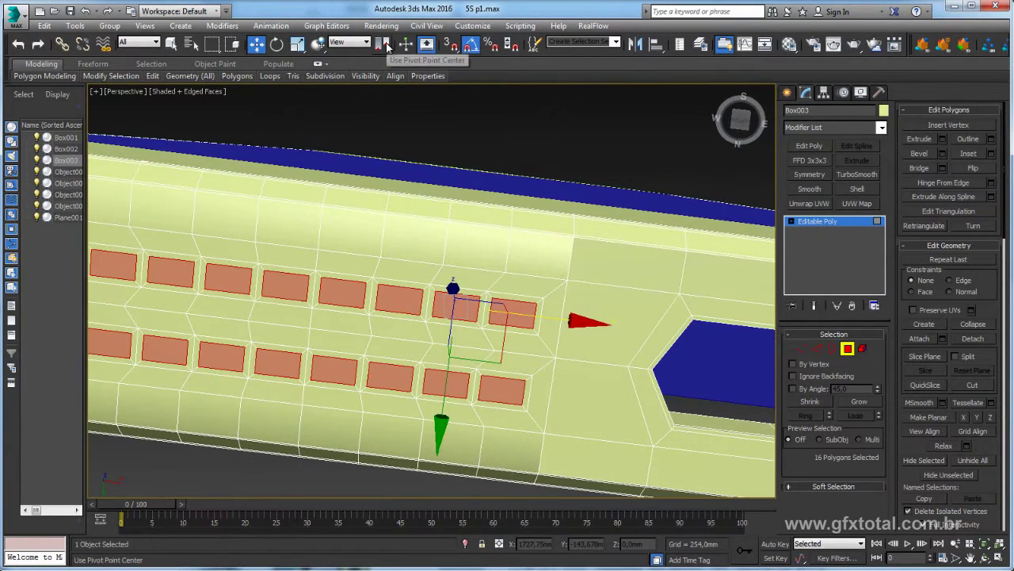
click(298, 45)
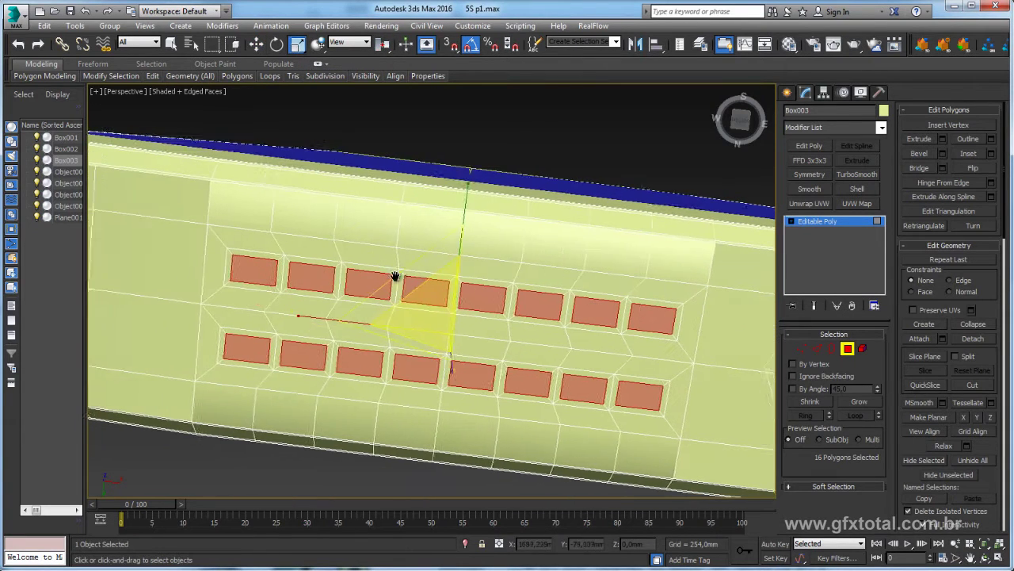
alt+middle_drag(360, 276, 507, 196)
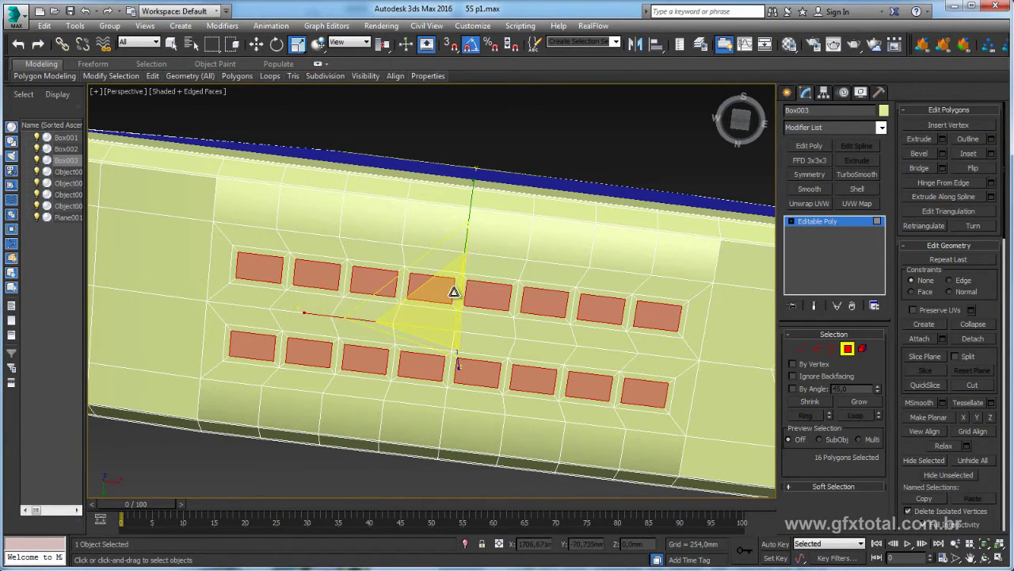
click(384, 46)
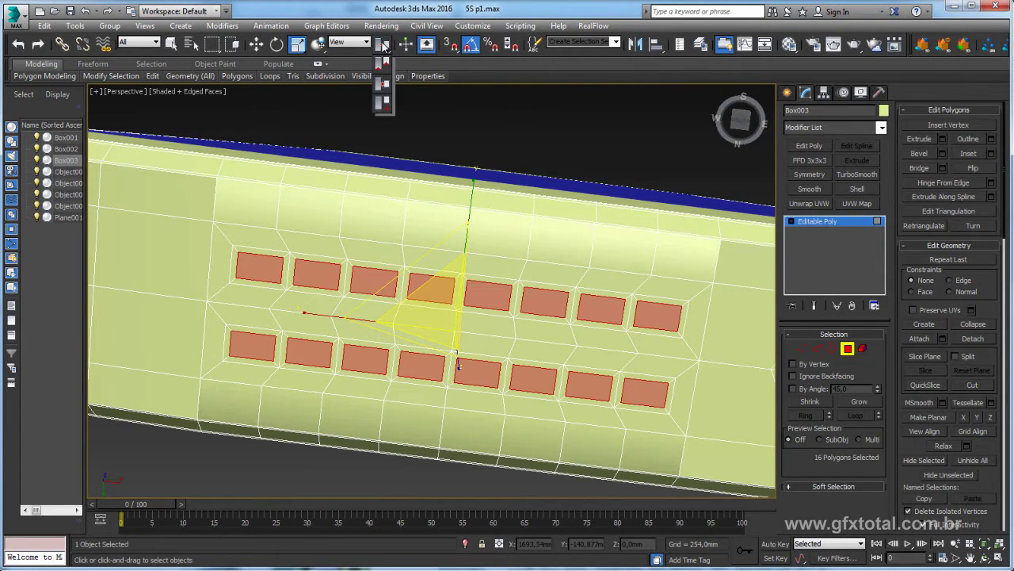
drag(385, 46, 386, 68)
- Scale the 16 rectangular faces along X into squares, then enlarge them slightly
alt+middle_drag(539, 293, 526, 287)
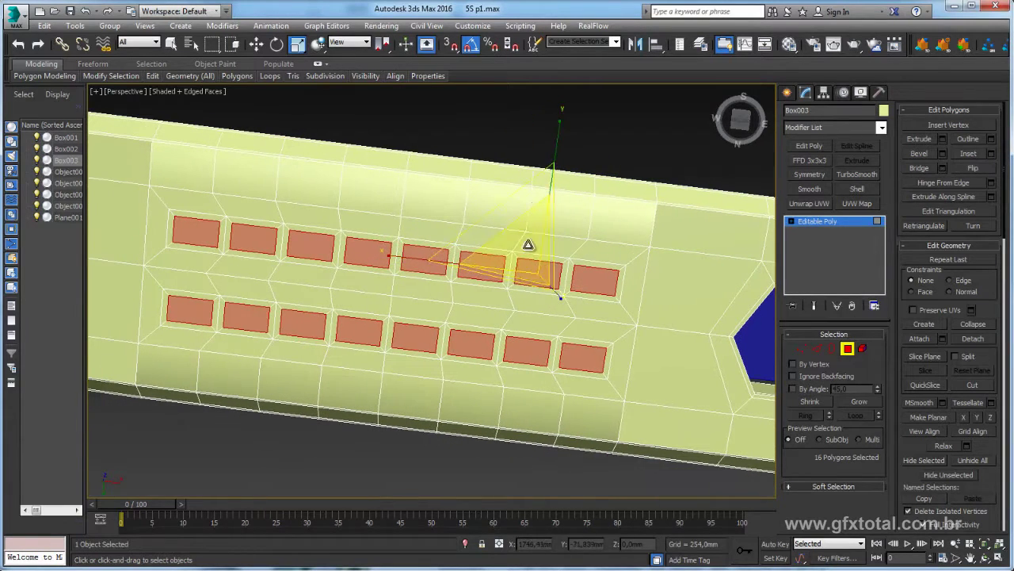
drag(403, 262, 426, 264)
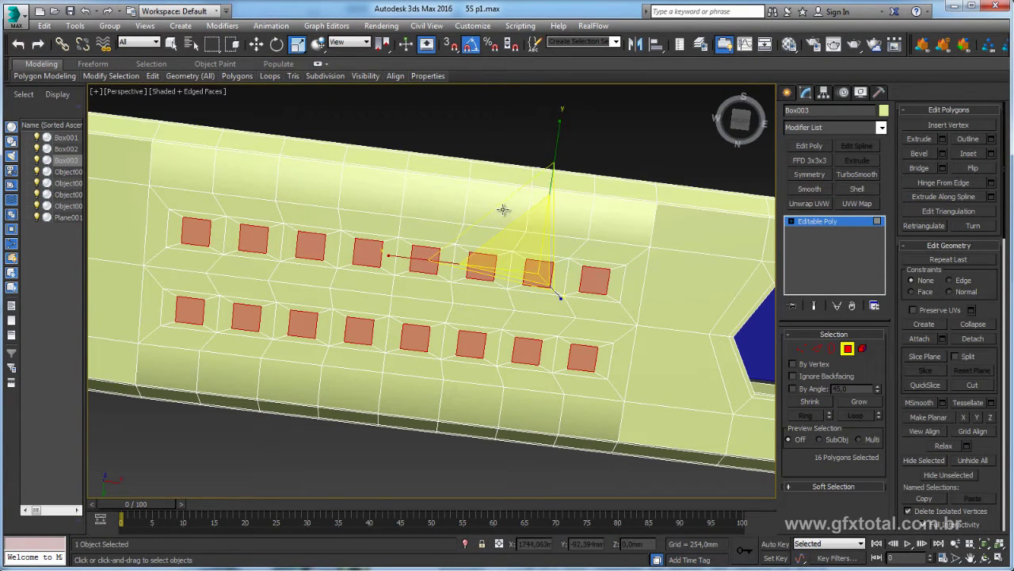
drag(502, 210, 493, 197)
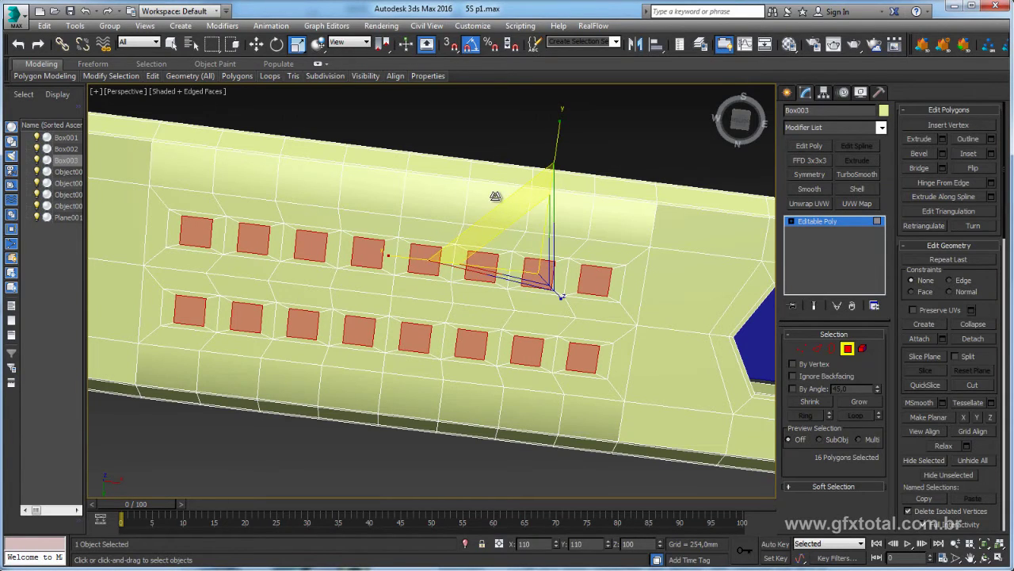
- Inset the 16 square grille faces by 0.05mm
click(991, 154)
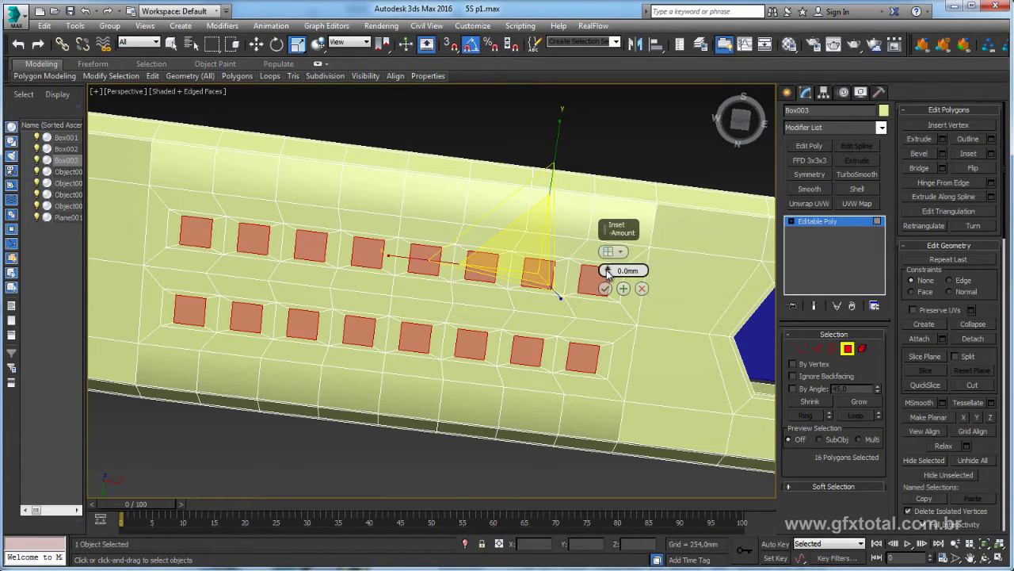
drag(607, 273, 608, 272)
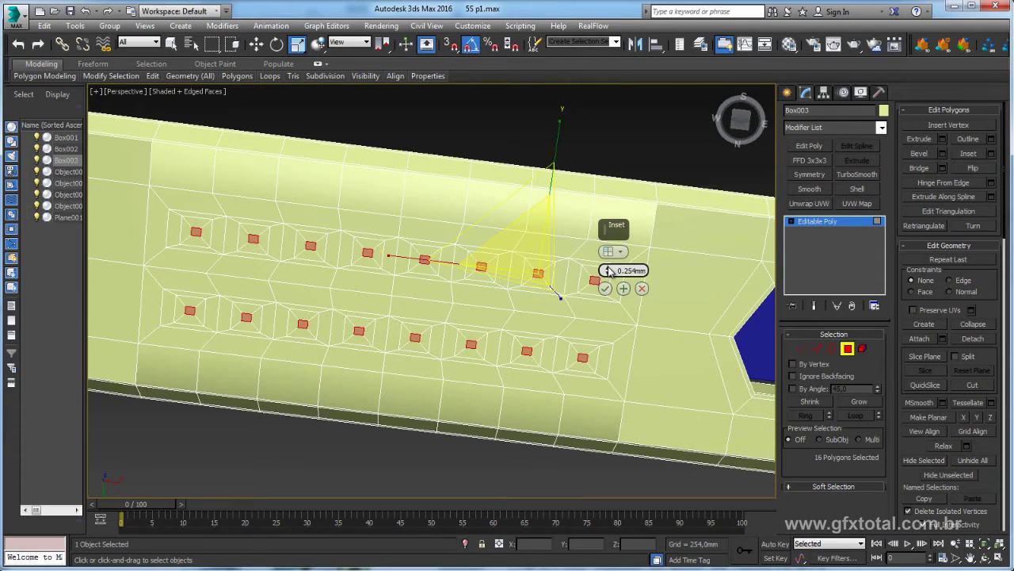
double_click(628, 271)
text(0.3)
key(Return)
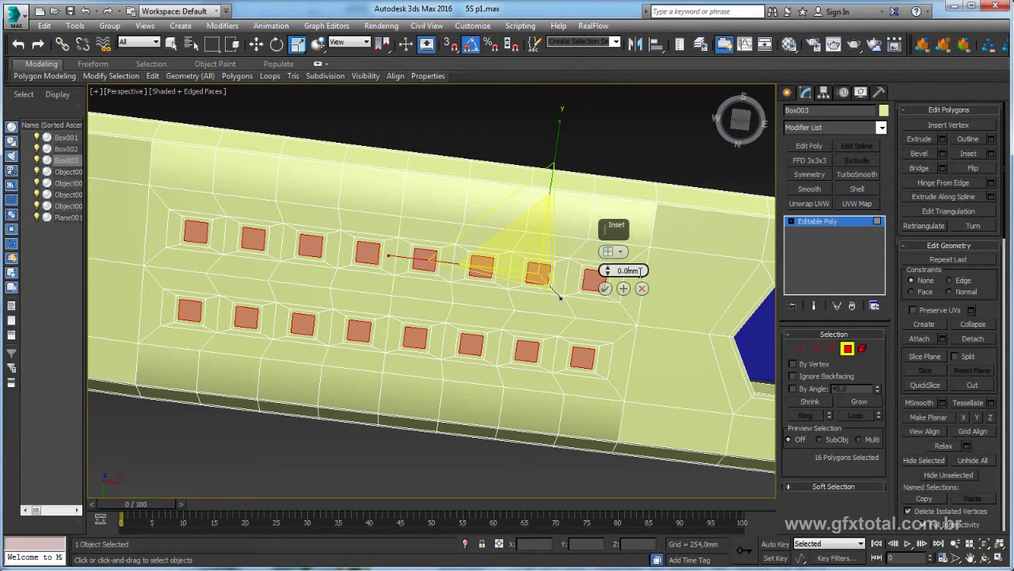
key(Return)
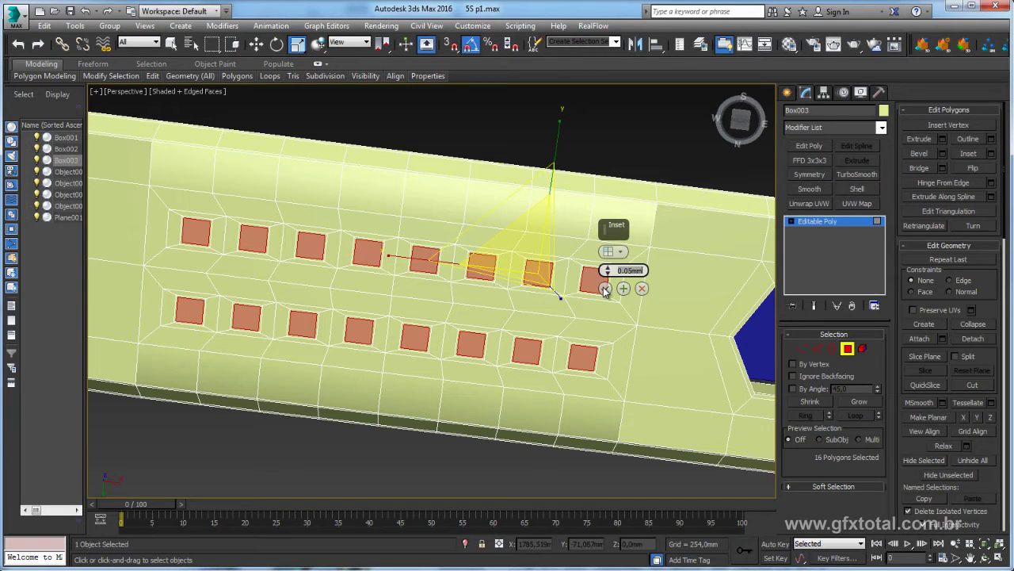
click(604, 288)
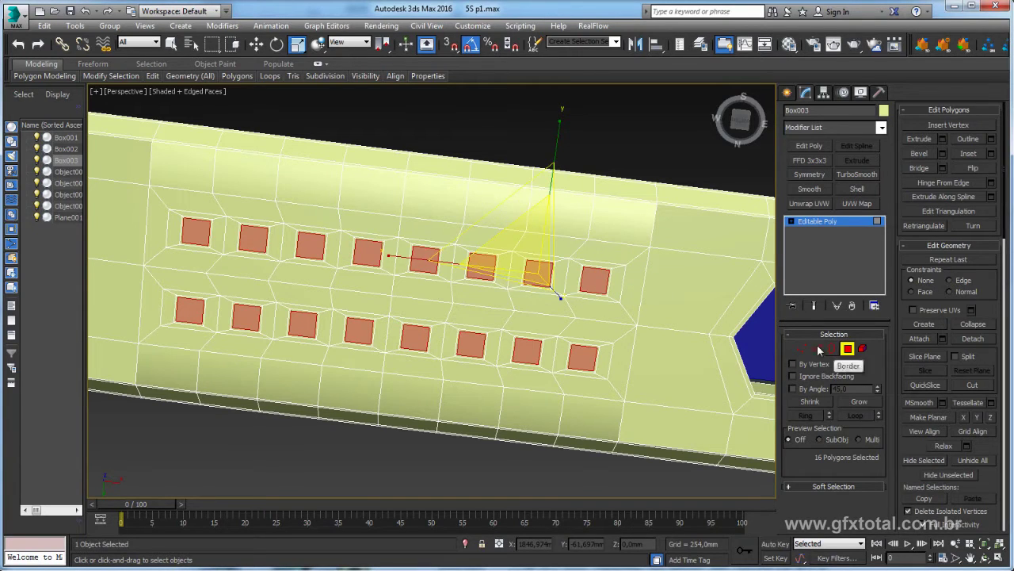
- Delete the 16 inset square faces to leave square holes in the body
key(alt+h)
middle_drag(557, 309, 599, 303)
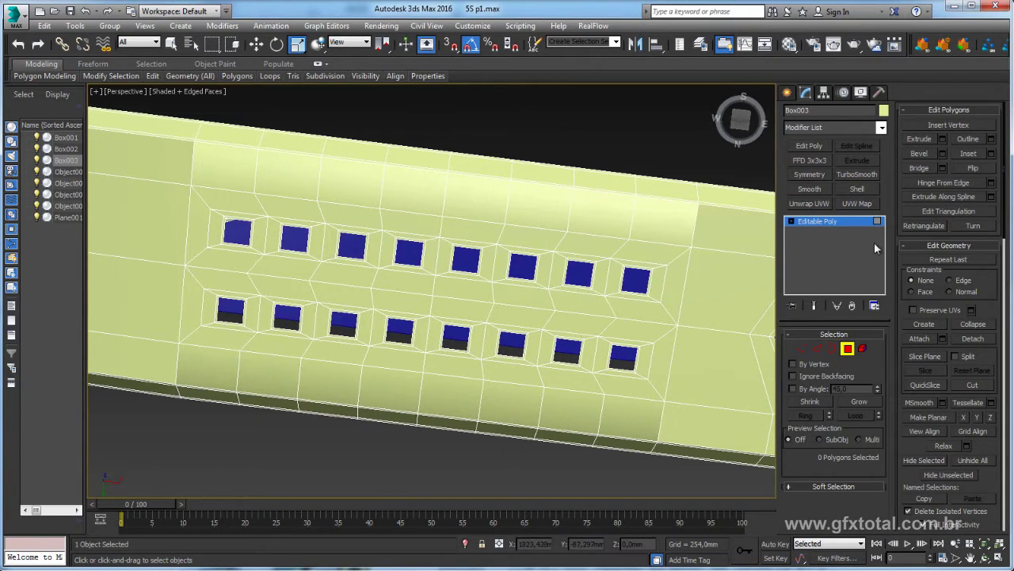
click(833, 347)
- Select the 16 hole borders and Shift-move them along Z into short inner walls
click(650, 286)
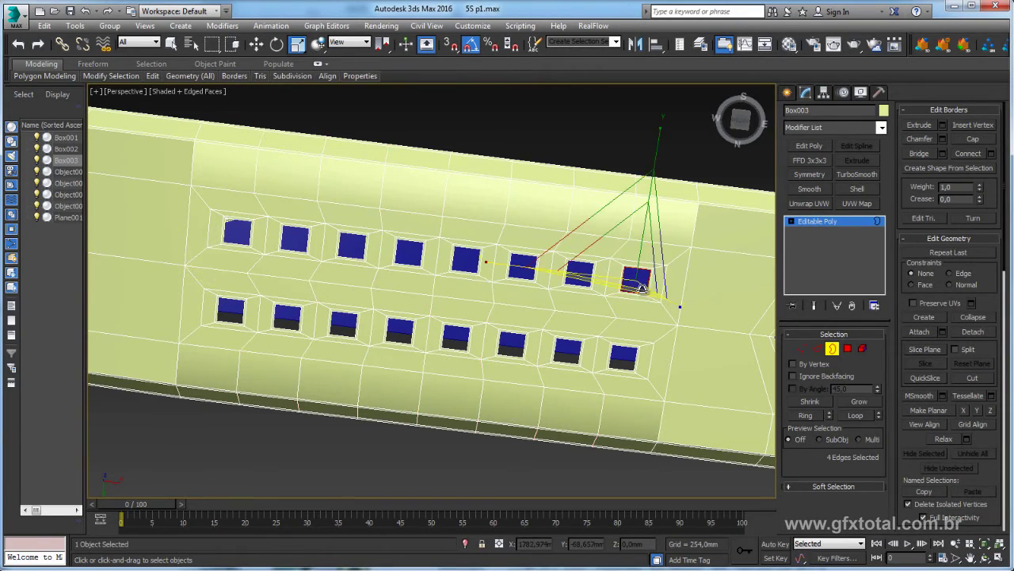
alt+middle_drag(649, 287, 675, 402)
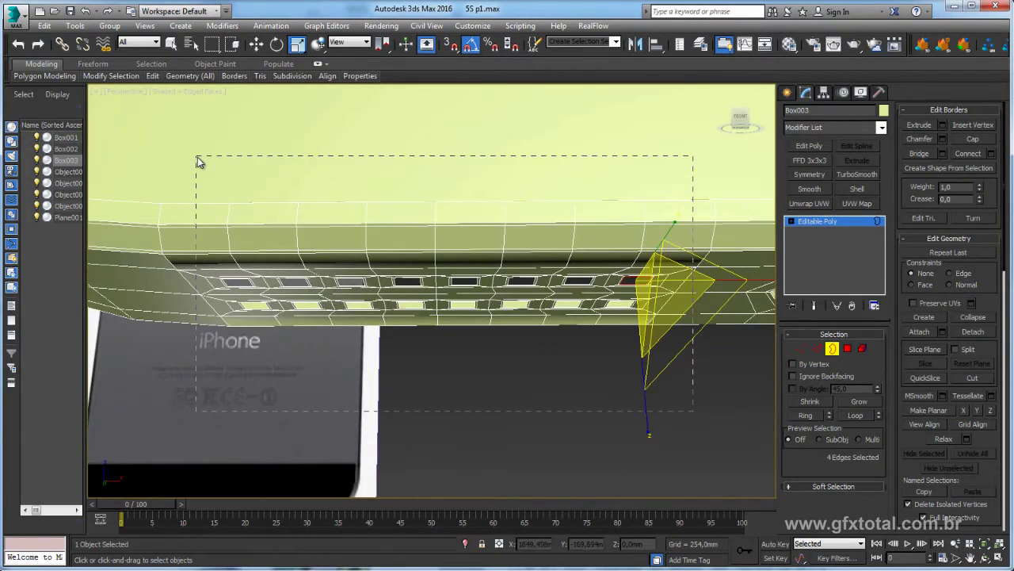
drag(289, 180, 198, 157)
mouse_move(283, 197)
alt+middle_down()
mouse_move(351, 236)
mouse_move(518, 292)
alt+middle_up()
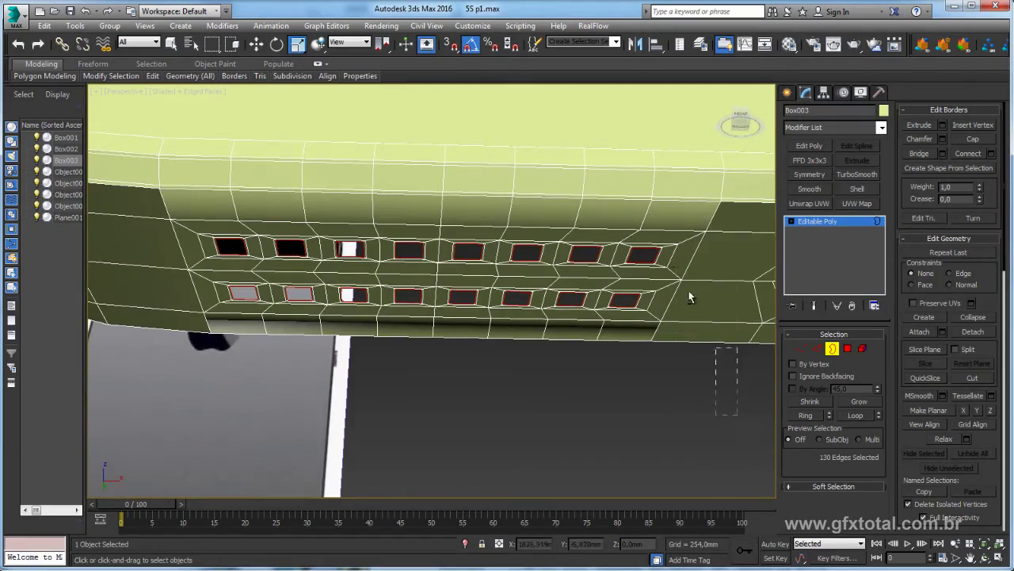
mouse_move(677, 289)
alt+middle_down()
mouse_move(704, 270)
mouse_move(470, 294)
mouse_move(565, 346)
mouse_move(573, 401)
mouse_move(564, 315)
alt+middle_up()
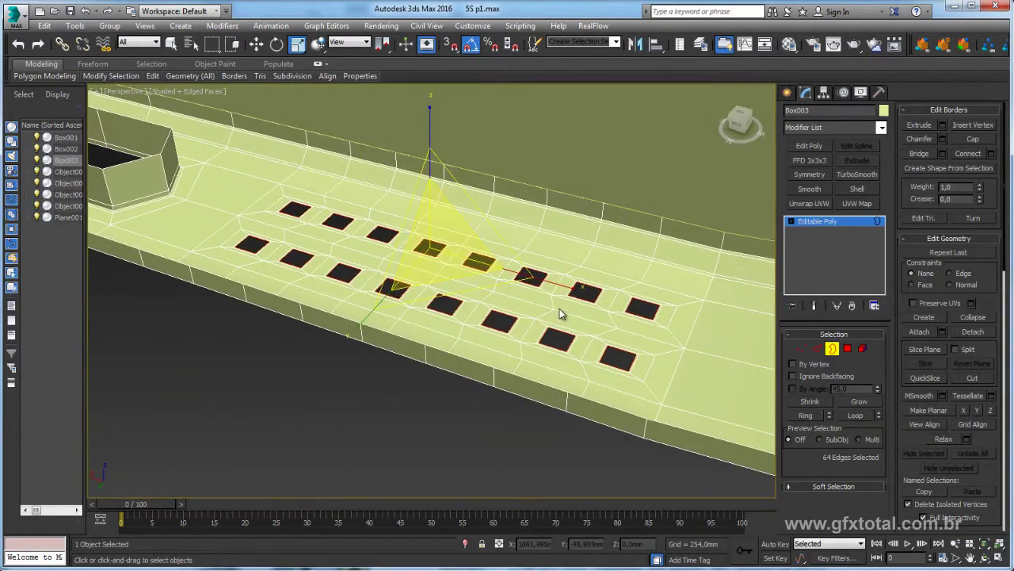
key(w)
shift+drag(432, 170, 429, 160)
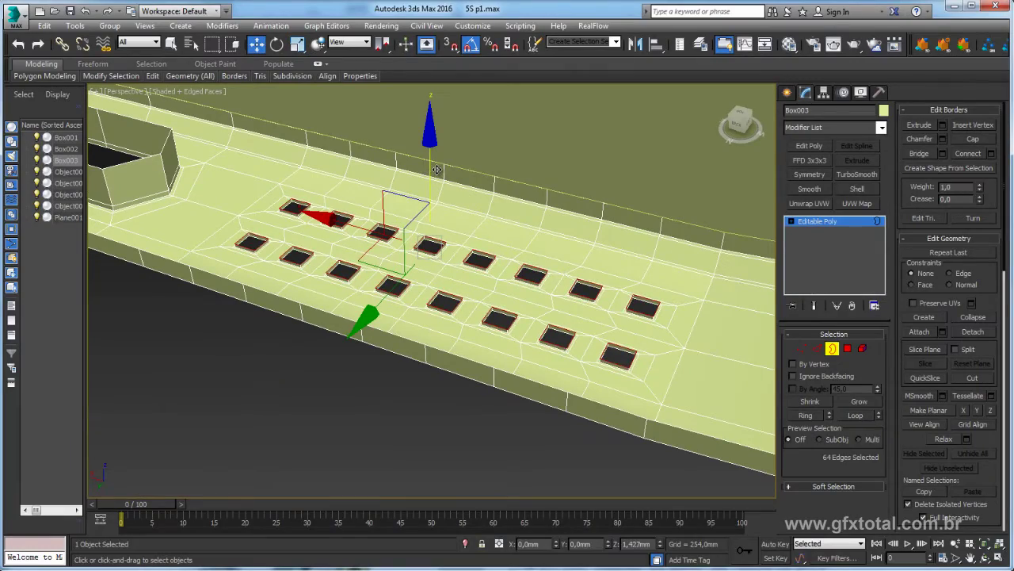
mouse_move(430, 160)
alt+middle_down()
mouse_move(611, 256)
mouse_move(563, 256)
mouse_move(473, 198)
mouse_move(877, 149)
alt+middle_up()
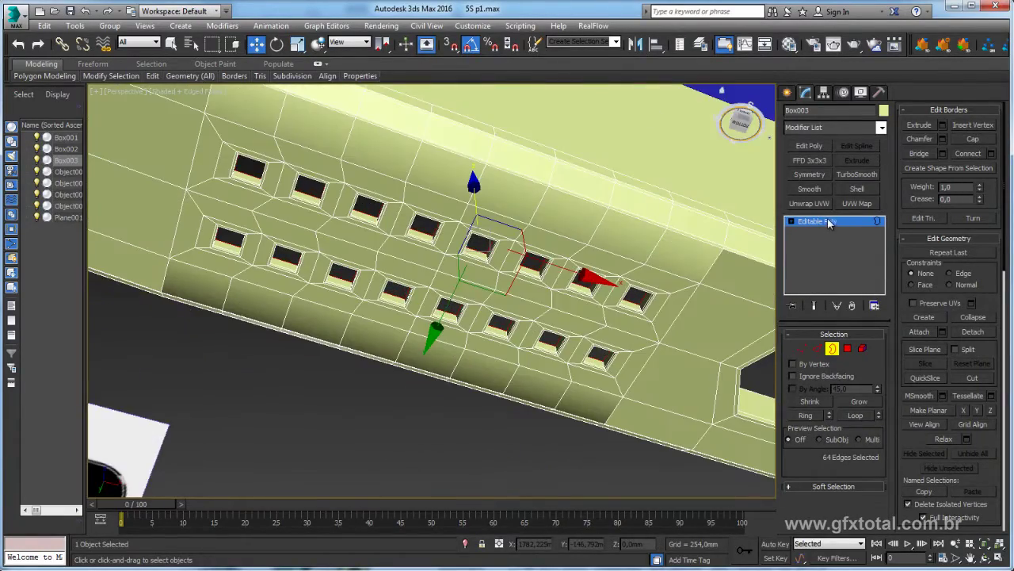
click(824, 222)
- Add a TurboSmooth modifier with 2 iterations and inspect the rounded grille holes
click(857, 174)
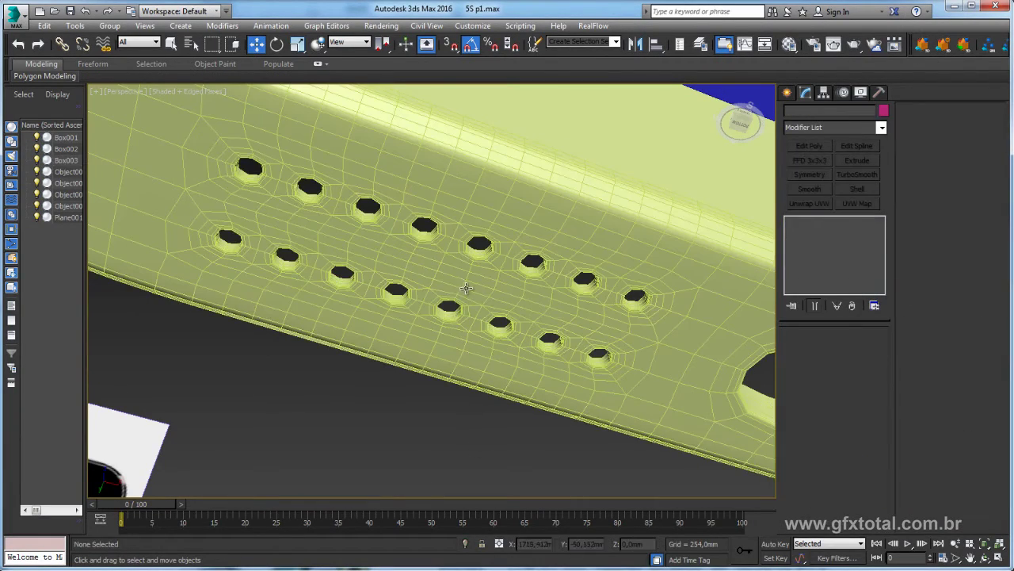
click(875, 354)
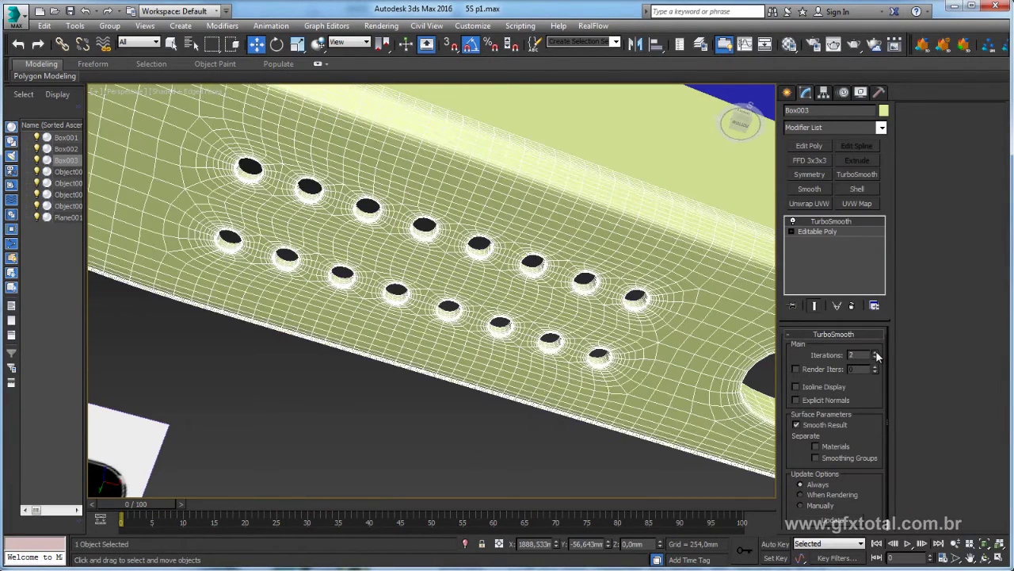
click(428, 418)
scroll(427, 417, down, 5)
mouse_move(428, 418)
alt+middle_down()
mouse_move(460, 222)
mouse_move(499, 281)
mouse_move(496, 100)
alt+middle_up()
scroll(460, 222, up, 5)
scroll(450, 233, up, 3)
scroll(452, 240, down, 5)
scroll(467, 223, up, 5)
- Reselect the phone body and return to its Editable Poly base mesh
click(467, 223)
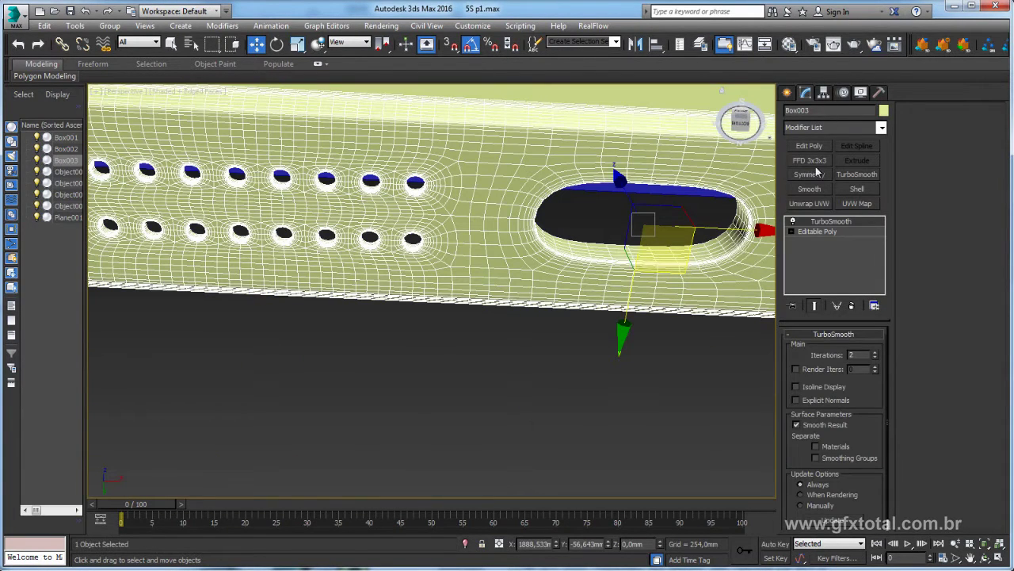
click(817, 231)
scroll(598, 274, down, 3)
alt+middle_drag(554, 237, 599, 273)
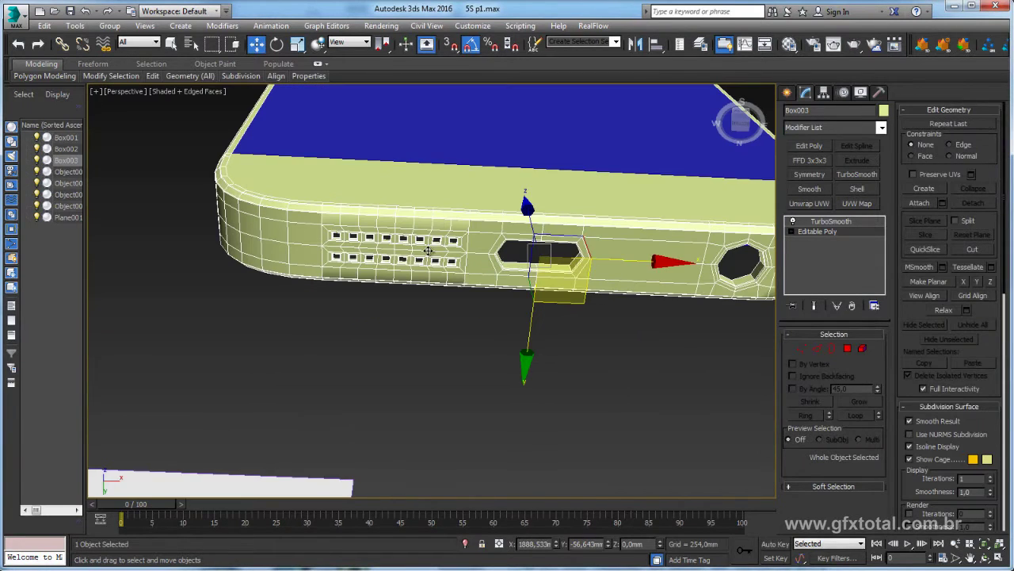
- Select the speaker-grille polygons and Shift-drag them aside as a Clone To Element copy
click(847, 349)
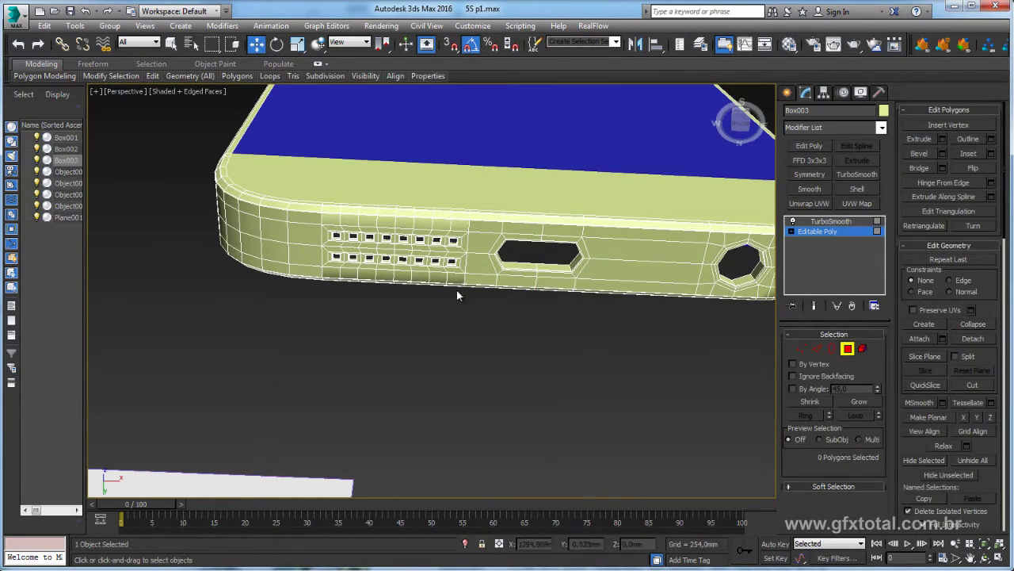
mouse_move(484, 310)
mouse_down()
mouse_move(370, 190)
mouse_move(289, 187)
mouse_up()
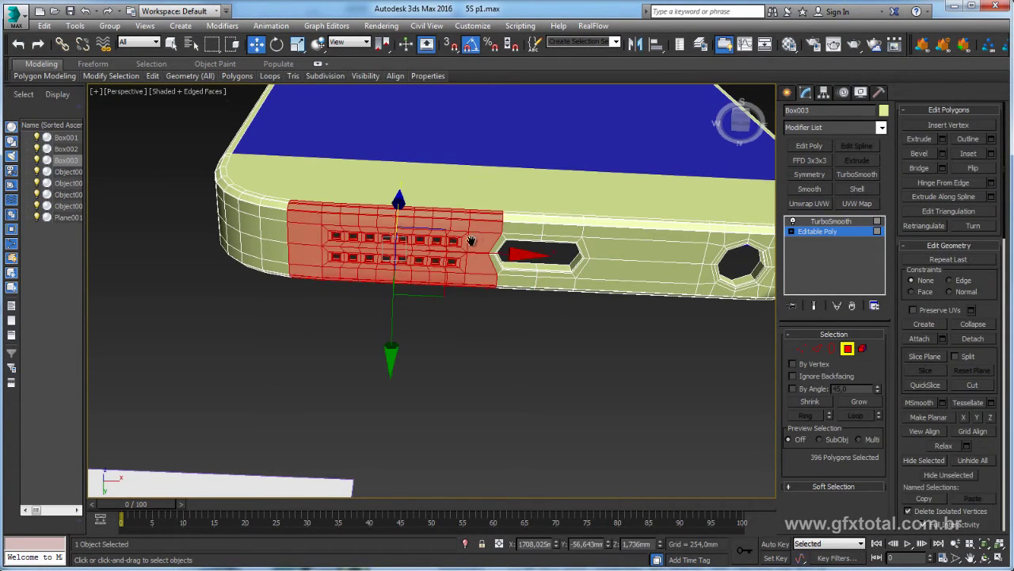
alt+middle_drag(413, 333, 471, 328)
drag(471, 328, 425, 176)
scroll(450, 250, down, 5)
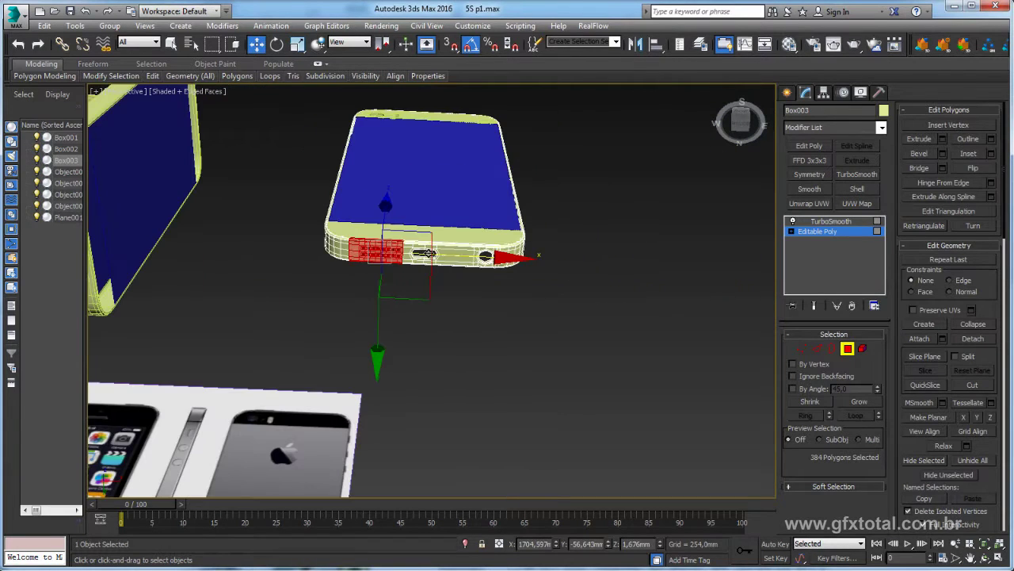
shift+drag(470, 256, 672, 261)
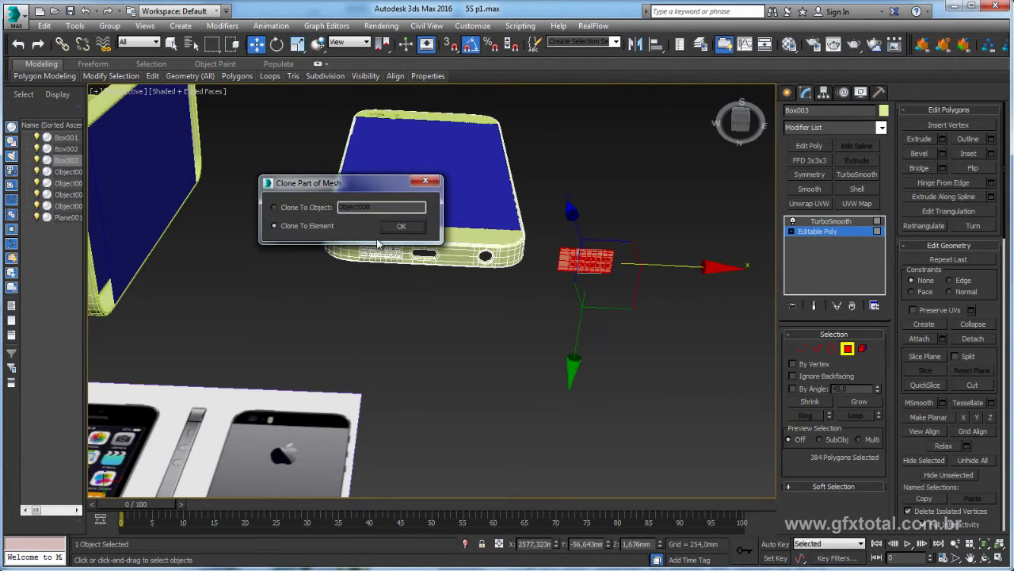
click(401, 225)
scroll(582, 266, up, 3)
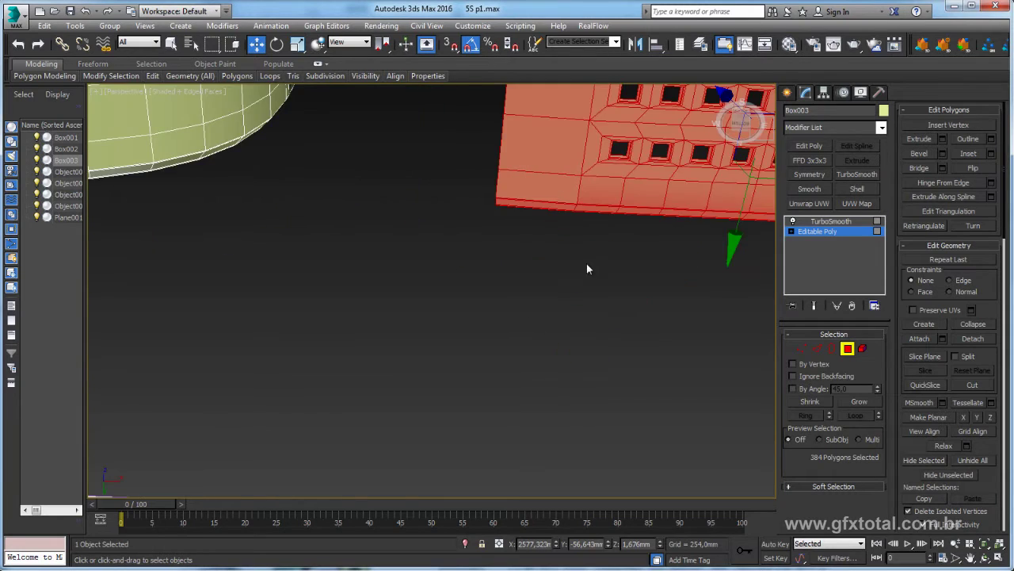
scroll(587, 263, up, 4)
scroll(569, 288, down, 4)
- Deselect, inspect the copied grille piece, and compare it with the reference photo
drag(538, 297, 591, 293)
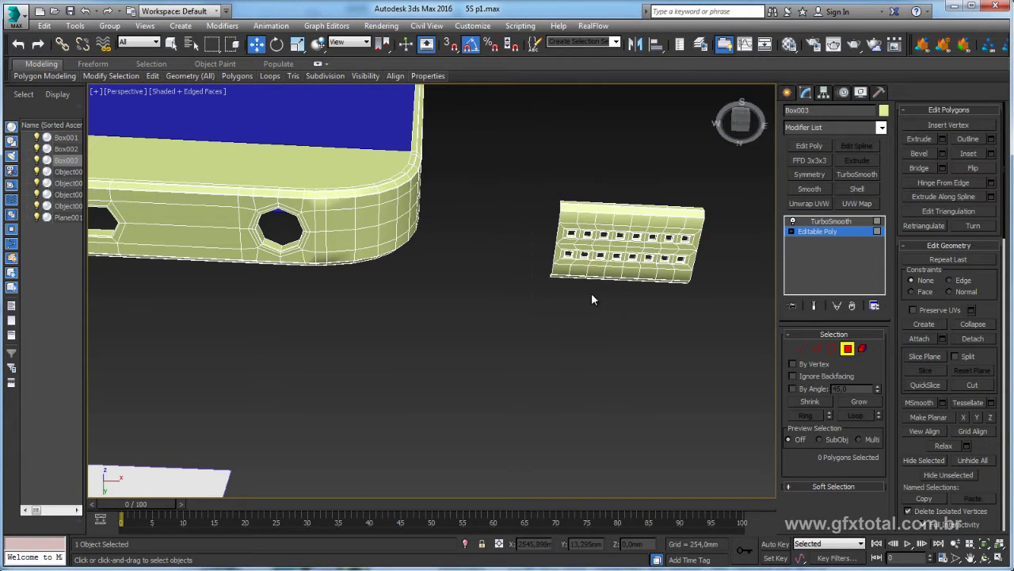
alt+middle_drag(591, 292, 577, 263)
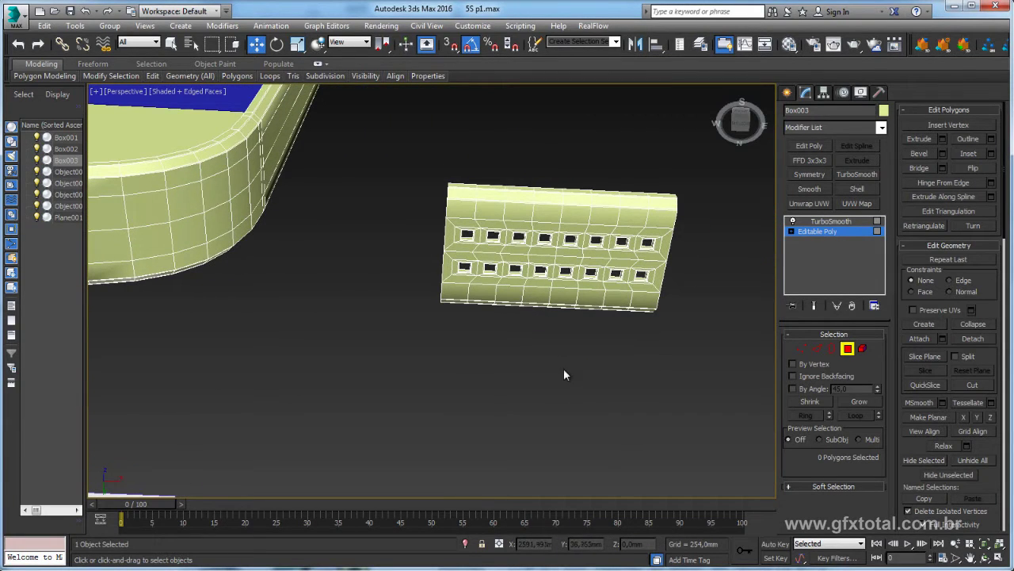
key(alt+Tab)
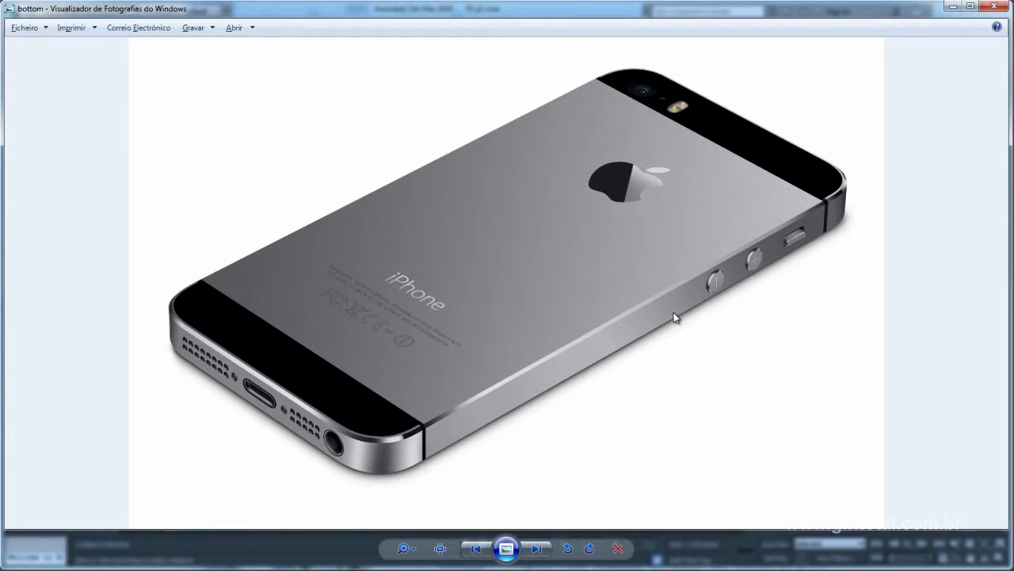
key(alt+Tab)
scroll(575, 252, up, 5)
- Delete the middle polygon columns of the copied grille piece
scroll(569, 260, down, 5)
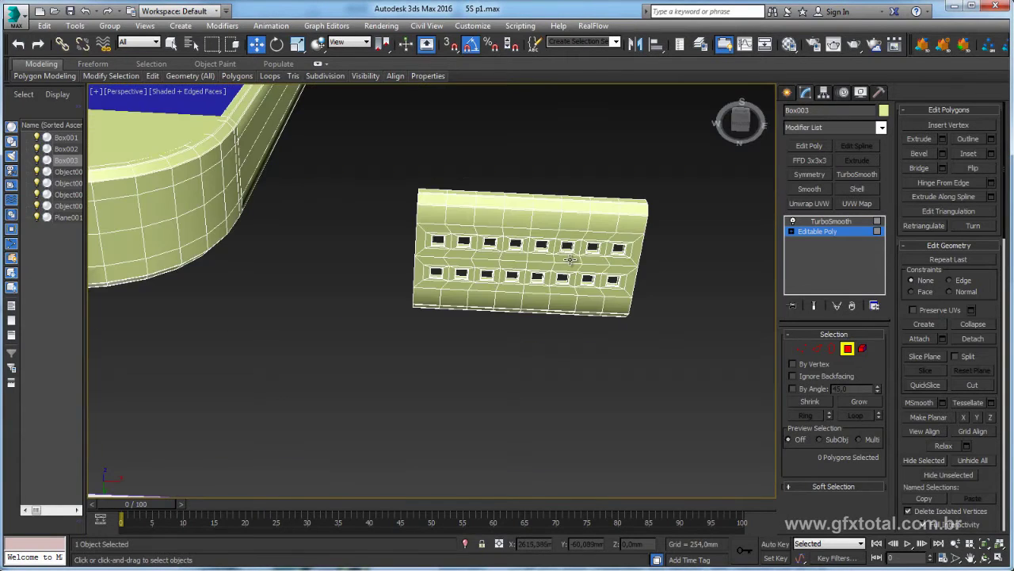
scroll(570, 259, up, 5)
scroll(566, 260, down, 5)
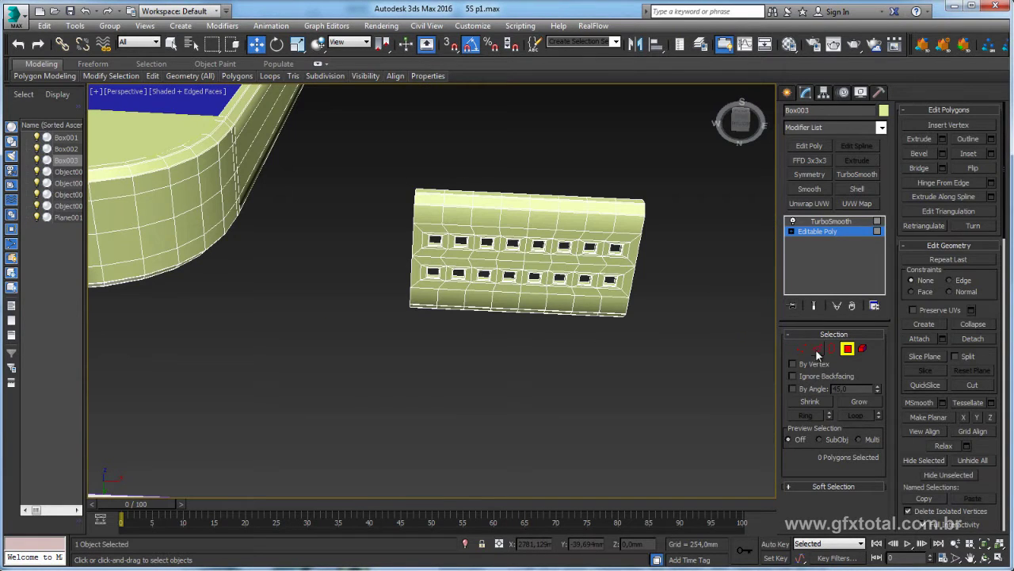
click(817, 349)
click(541, 252)
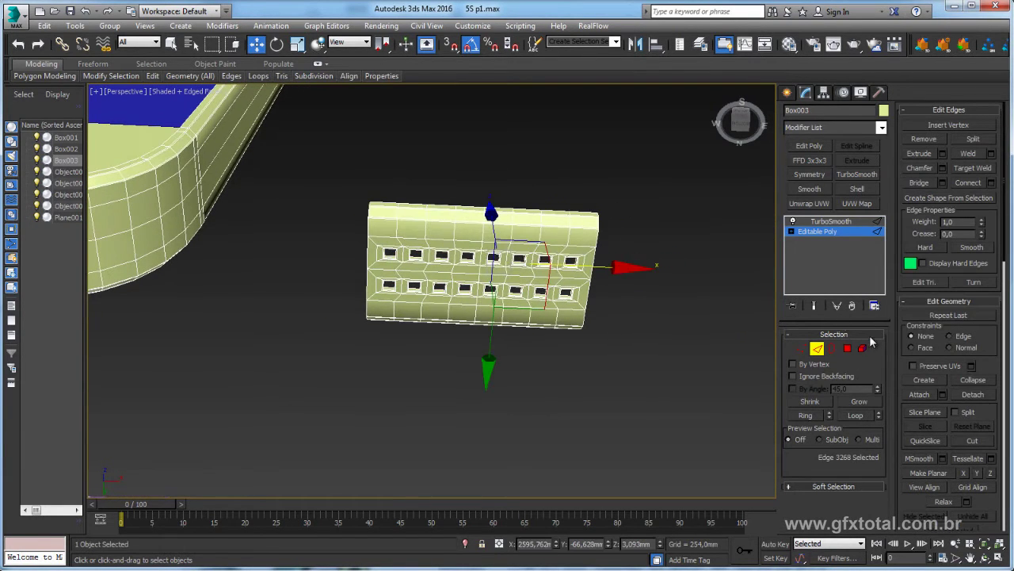
click(847, 349)
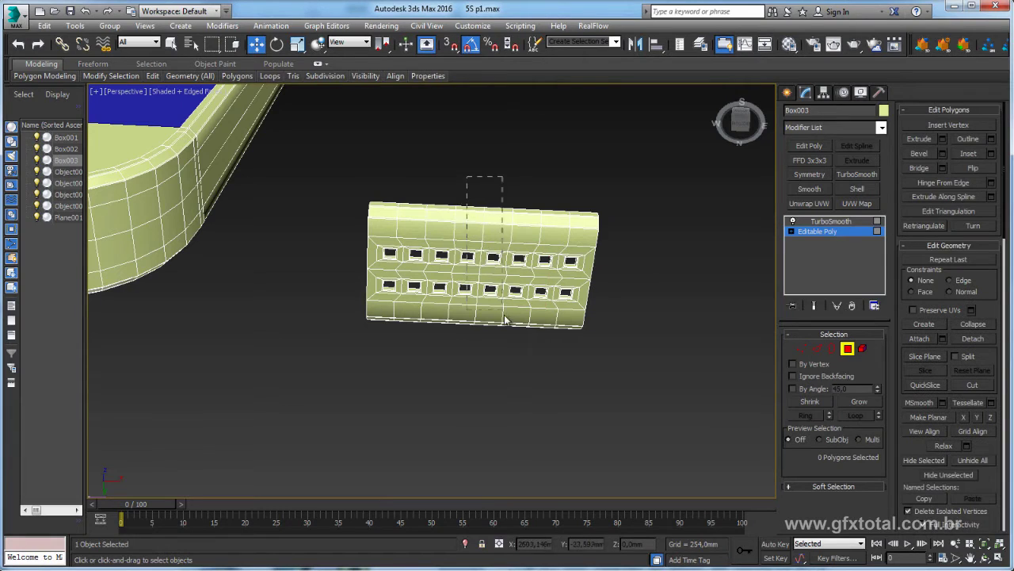
drag(522, 355, 523, 358)
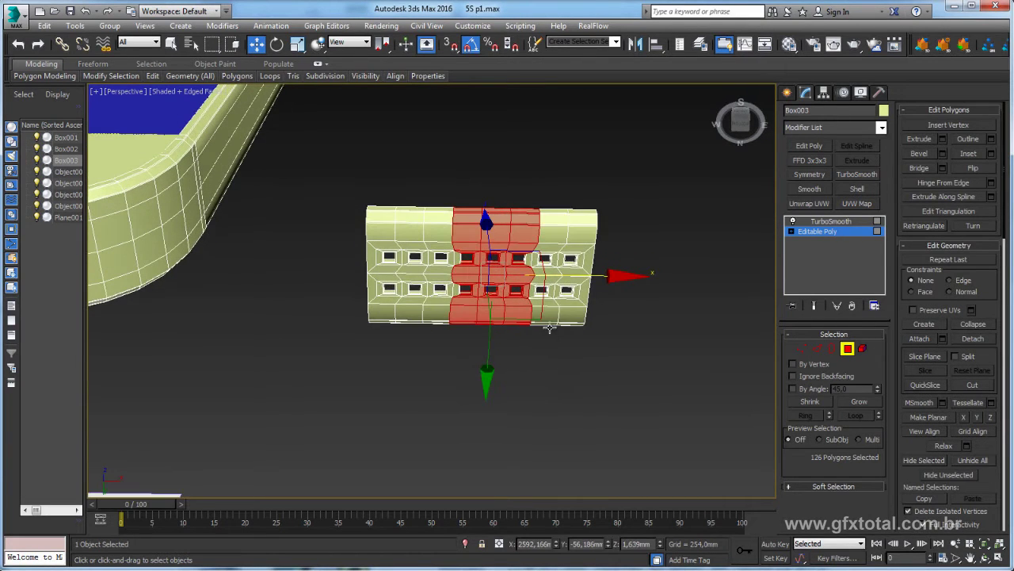
key(Delete)
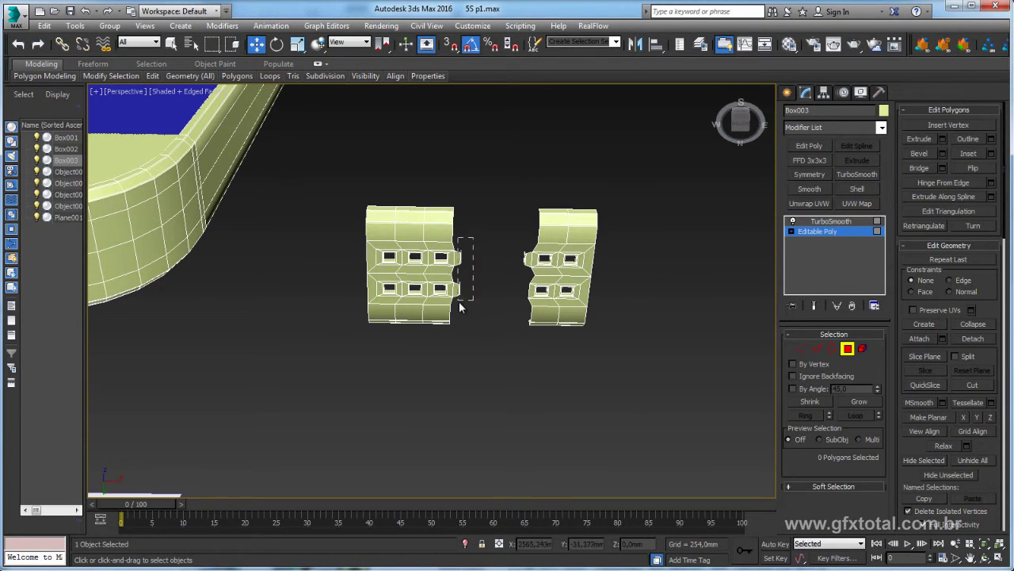
- Delete the leftover protruding polygons so both grille halves have clean edges
drag(458, 301, 460, 300)
key(Delete)
drag(511, 228, 520, 274)
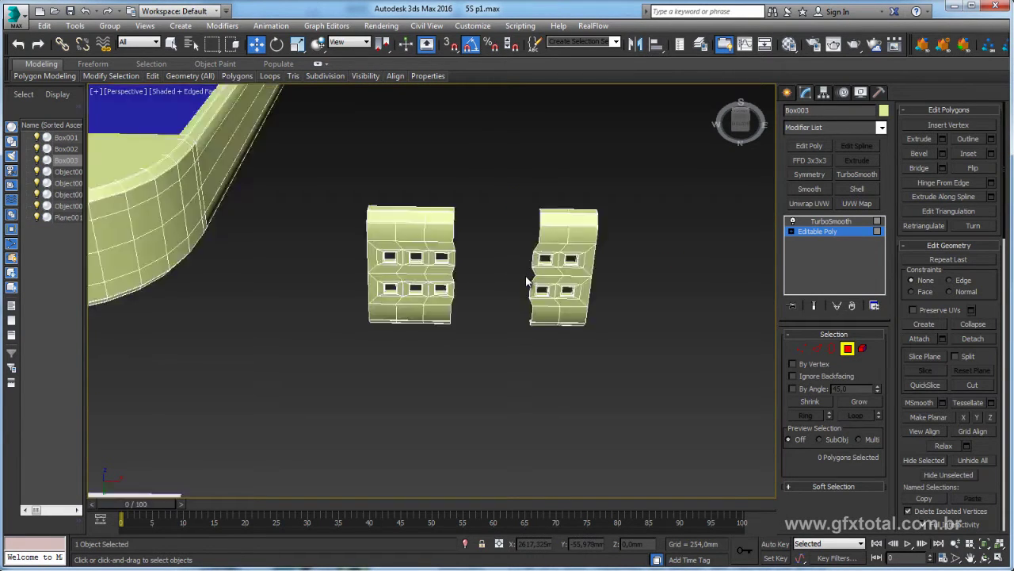
scroll(598, 371, down, 5)
scroll(599, 371, up, 3)
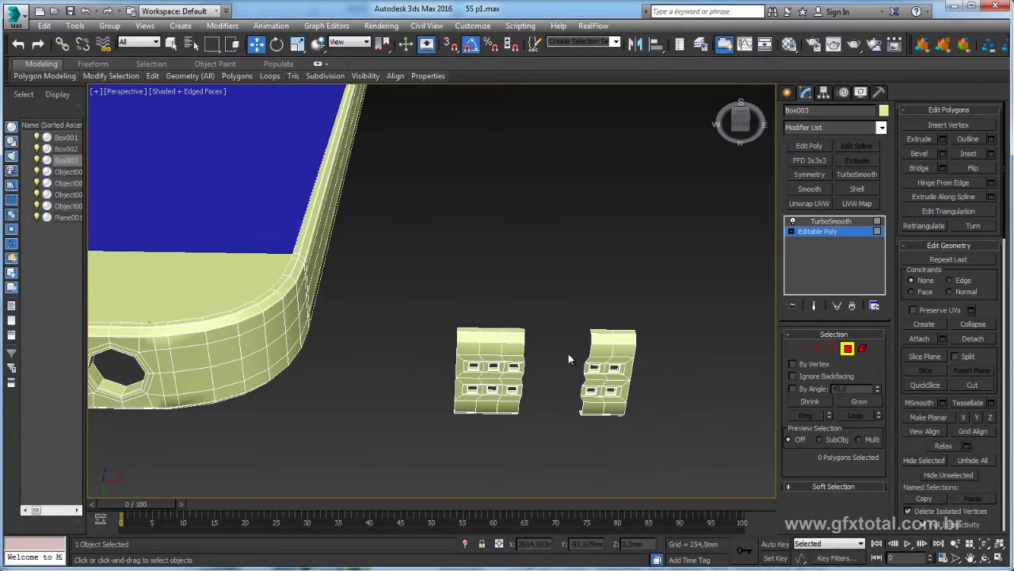
scroll(568, 353, up, 3)
middle_drag(568, 353, 568, 309)
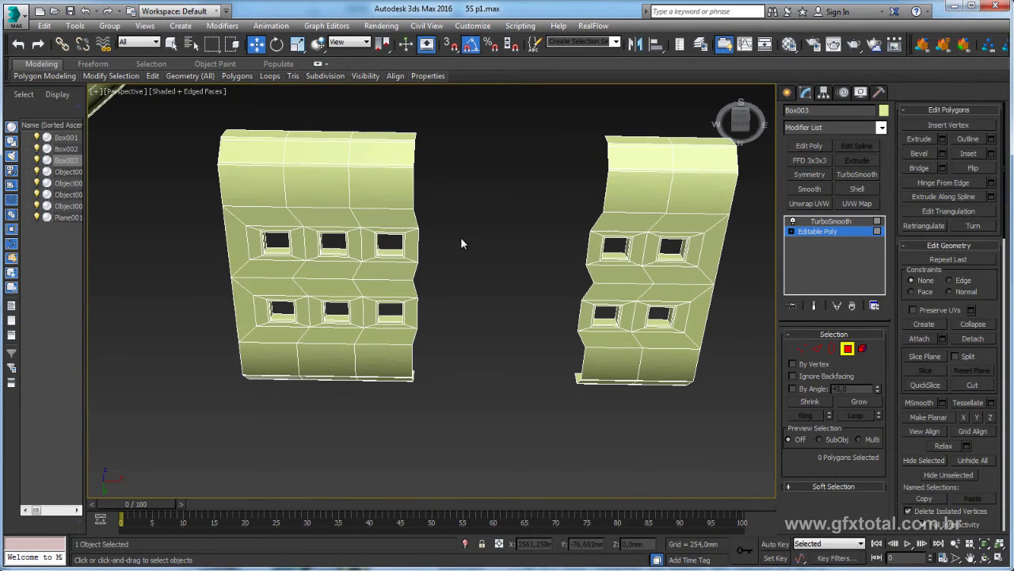
- Select the right grille element and vertex-snap it against the left piece
click(862, 350)
key(ctrl+a)
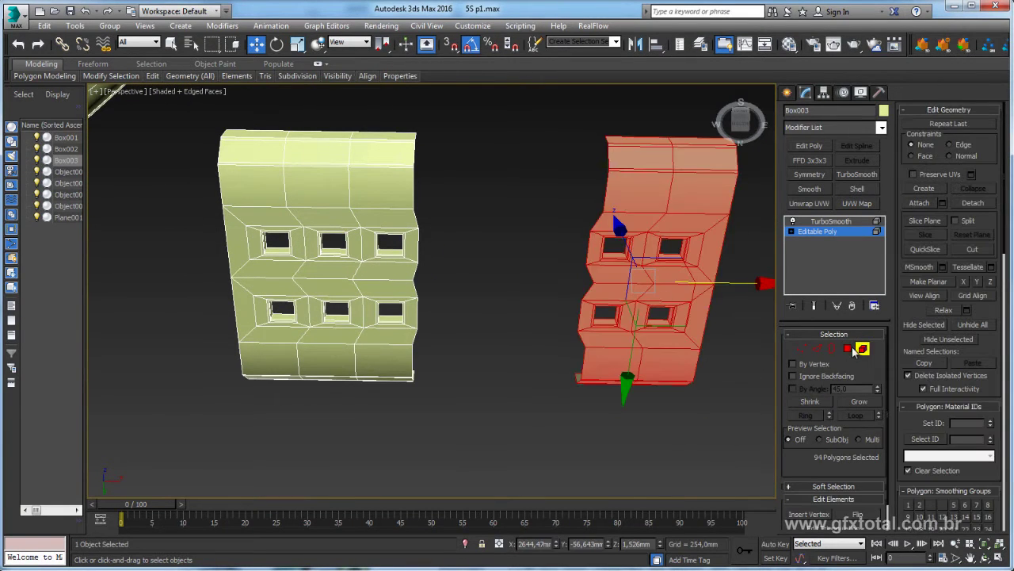
ctrl+click(803, 349)
key(s)
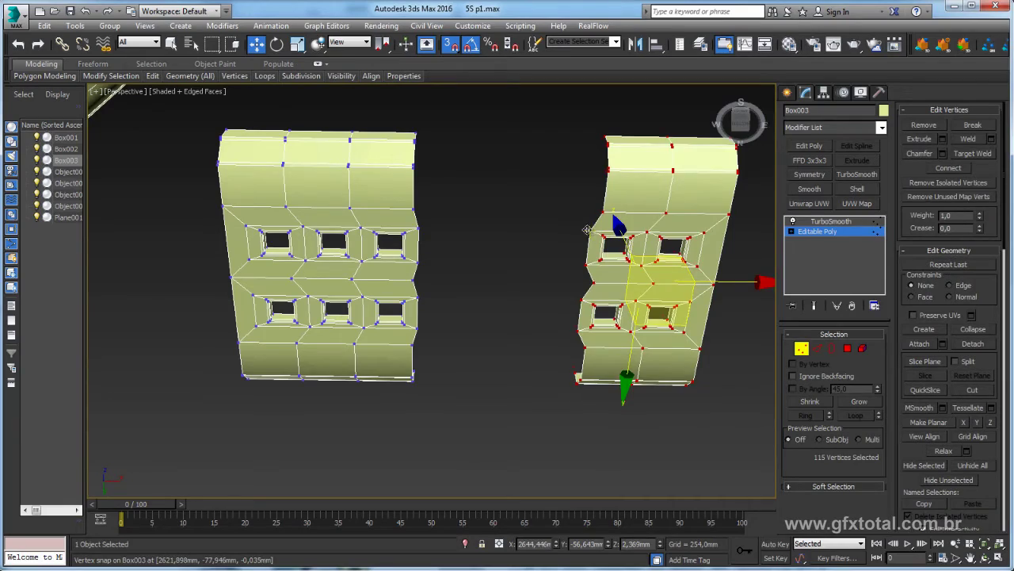
drag(586, 230, 418, 231)
mouse_move(425, 235)
alt+middle_down()
mouse_move(428, 180)
mouse_move(441, 233)
mouse_move(446, 226)
alt+middle_up()
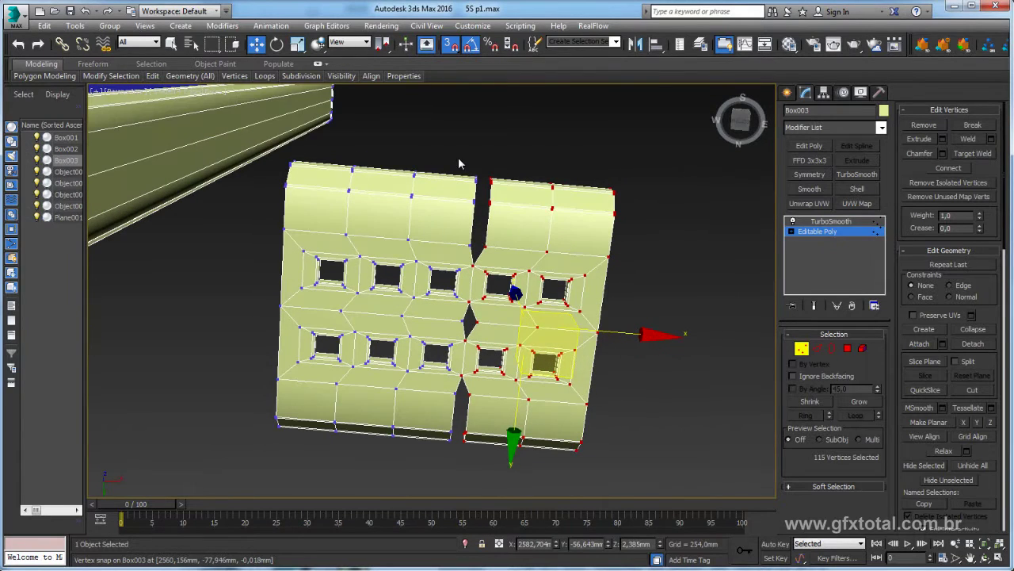
drag(458, 158, 511, 265)
- Select the seam vertices and scale them together to close the slot
alt+middle_drag(511, 266, 496, 472)
drag(492, 471, 430, 402)
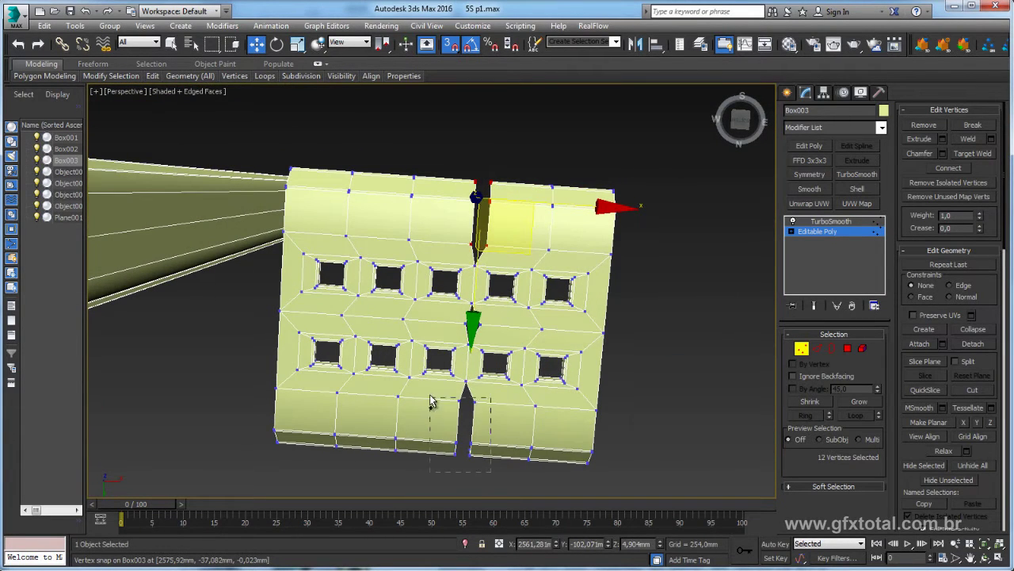
key(e)
key(r)
key(t)
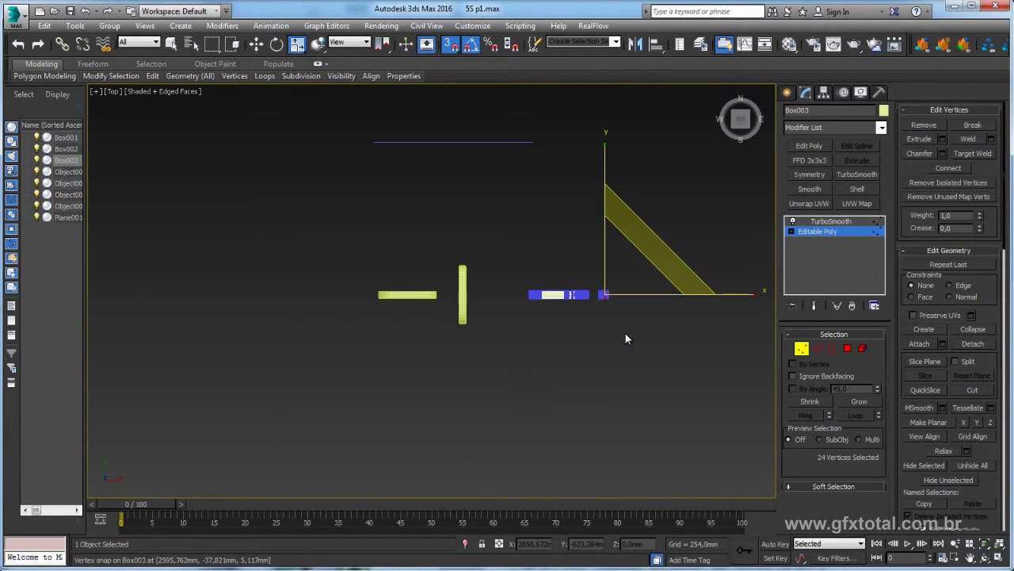
key(p)
mouse_move(626, 332)
alt+middle_down()
mouse_move(637, 371)
mouse_move(623, 309)
mouse_move(534, 339)
alt+middle_up()
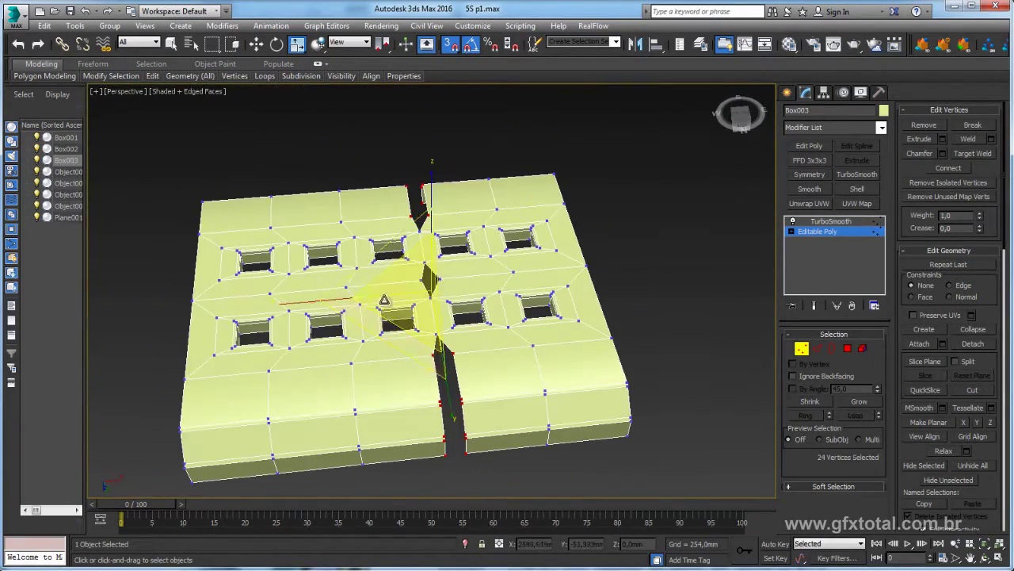
drag(276, 305, 306, 327)
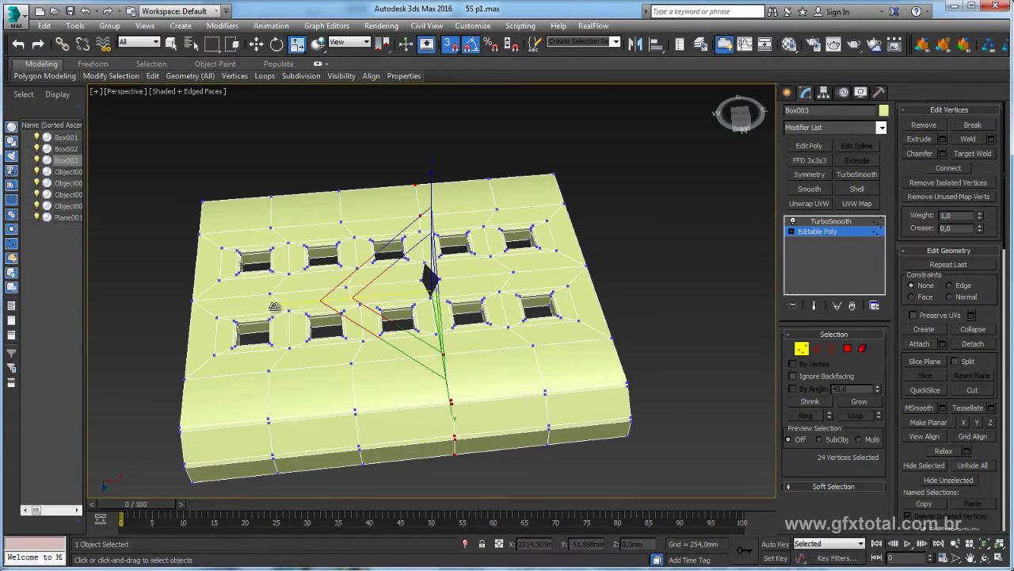
alt+middle_drag(609, 247, 614, 299)
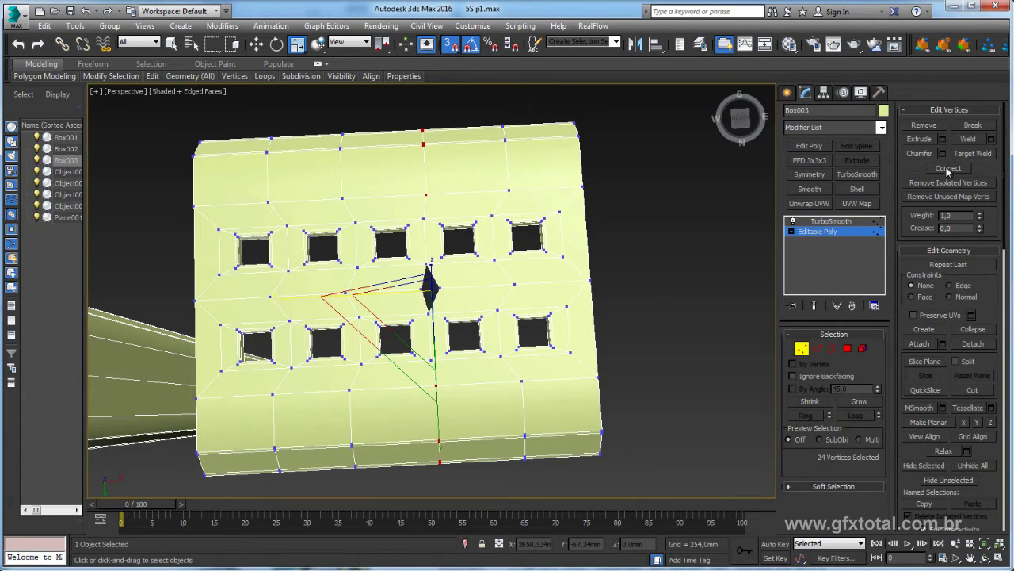
- Weld the seam vertices, undoing the stray spike, and inspect the joined panel
click(969, 139)
key(ctrl+z)
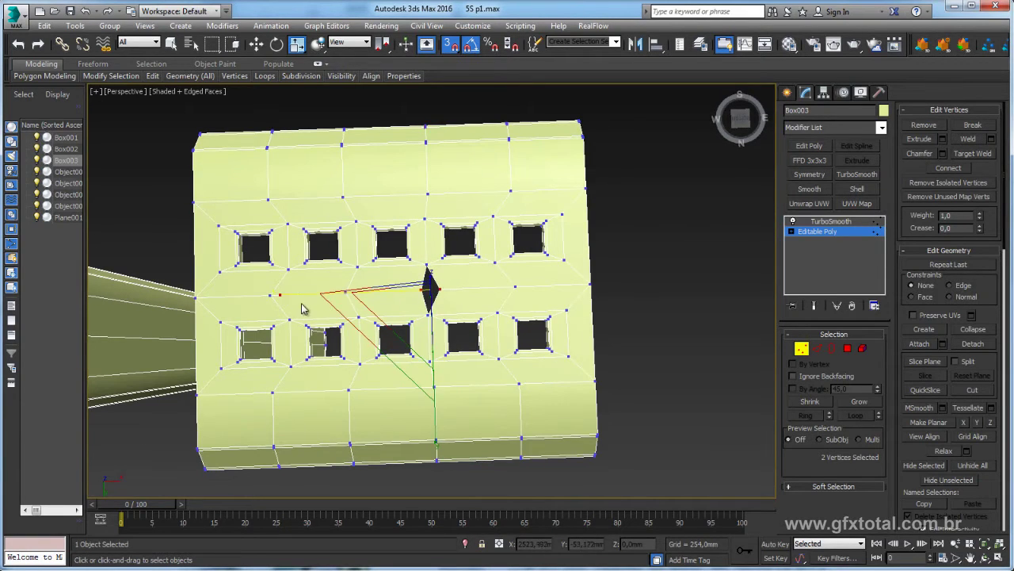
key(ctrl+z)
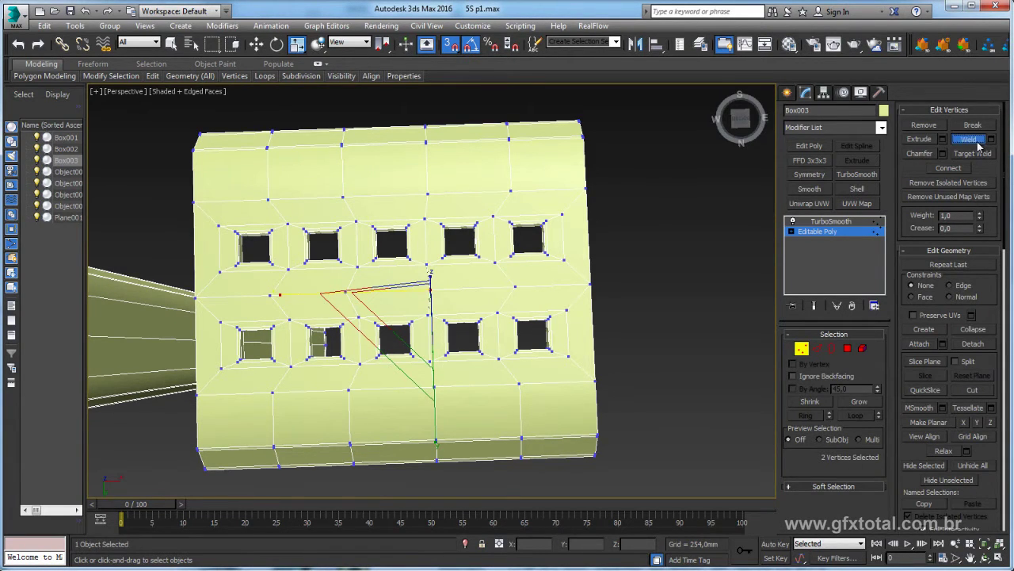
key(ctrl+z)
alt+middle_drag(487, 220, 803, 467)
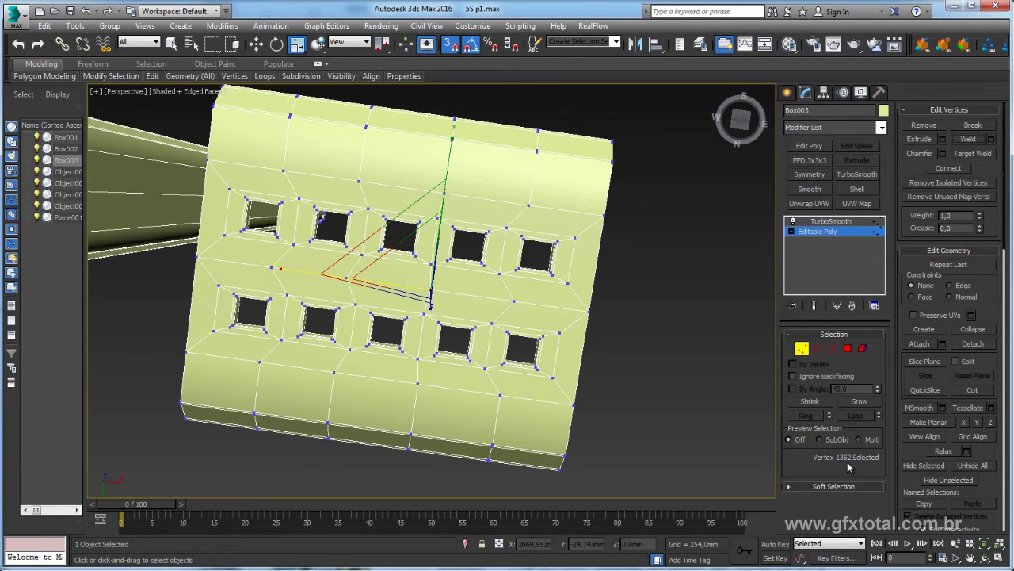
- Select the phone body at its Editable Poly level and orbit to its top edge
click(817, 233)
click(831, 221)
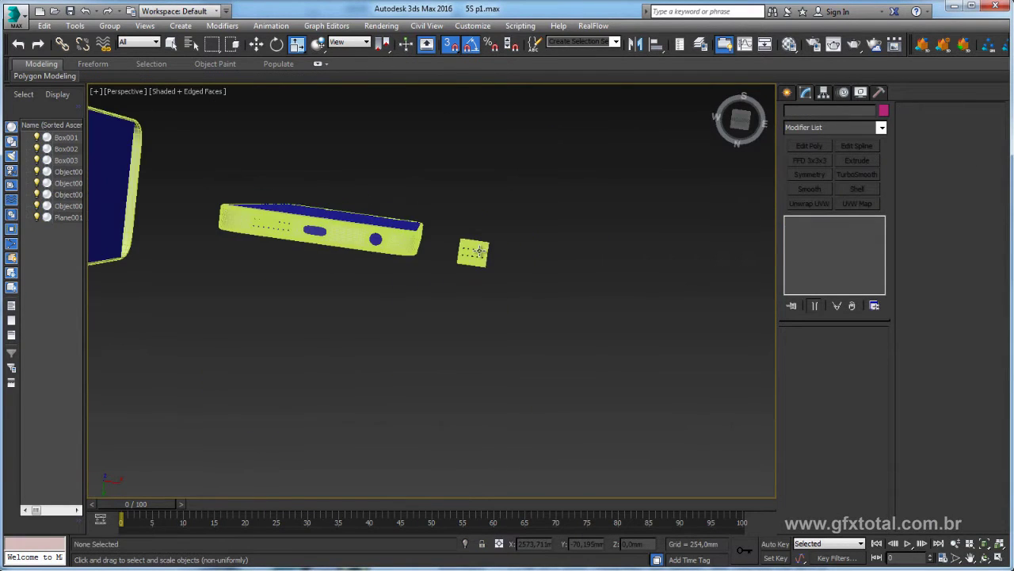
scroll(479, 250, up, 3)
scroll(471, 258, up, 2)
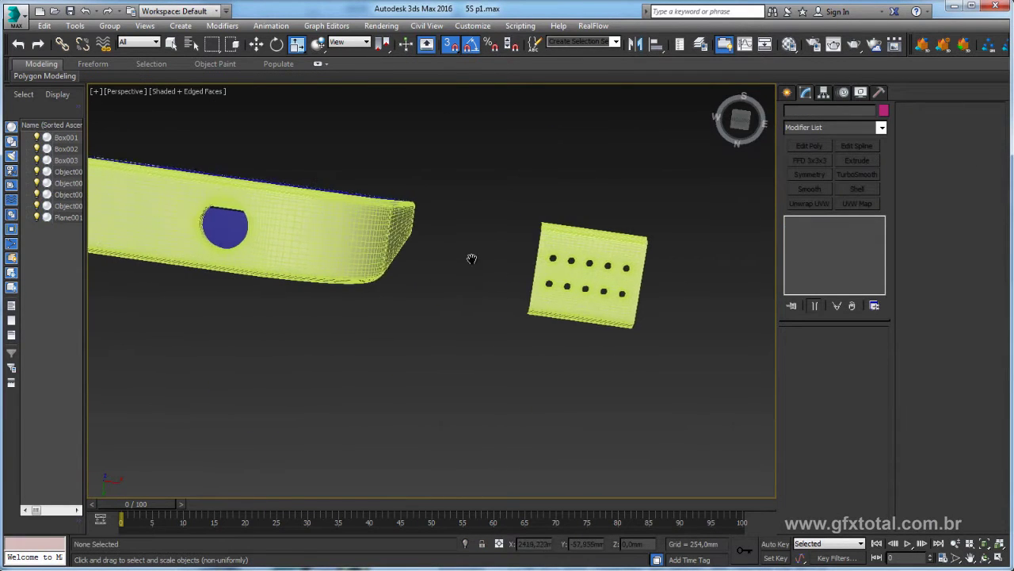
scroll(581, 245, up, 1)
click(327, 238)
click(810, 229)
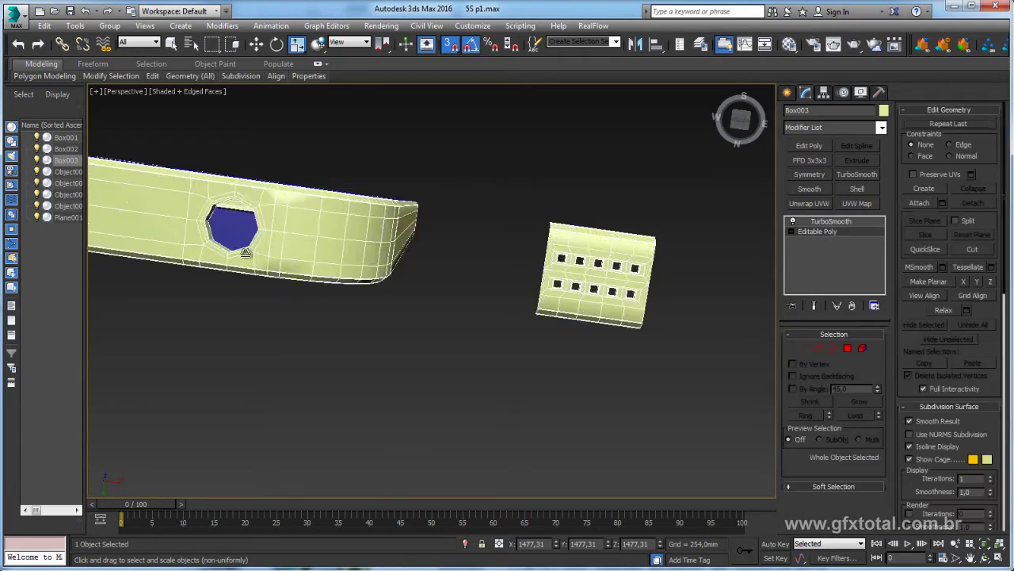
mouse_move(515, 301)
alt+middle_down()
mouse_move(616, 295)
mouse_move(703, 383)
mouse_move(717, 382)
alt+middle_up()
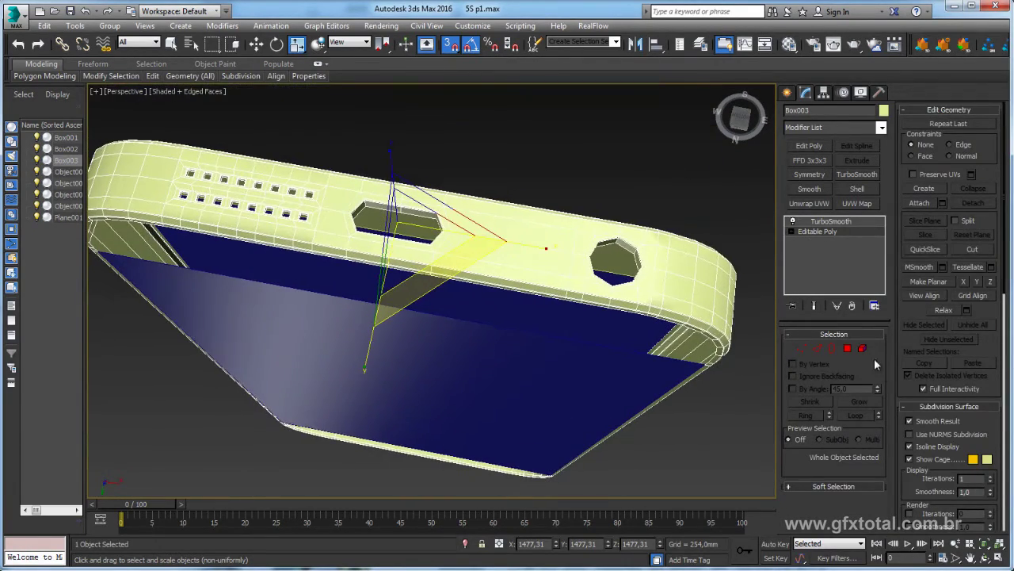
- Delete the edge polygons between the connector slot and the round hole
key(4)
drag(498, 143, 514, 306)
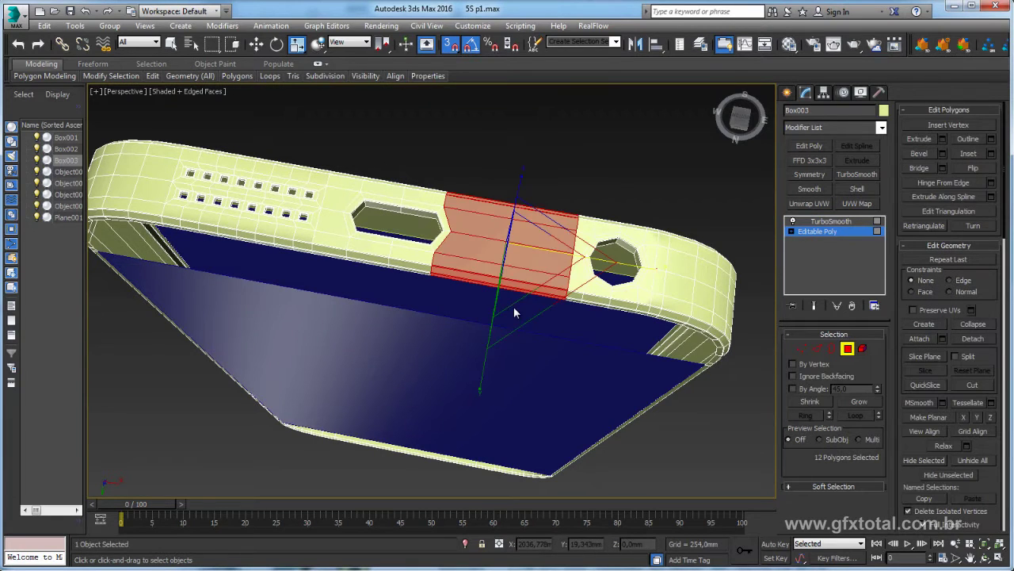
key(Delete)
scroll(731, 257, down, 3)
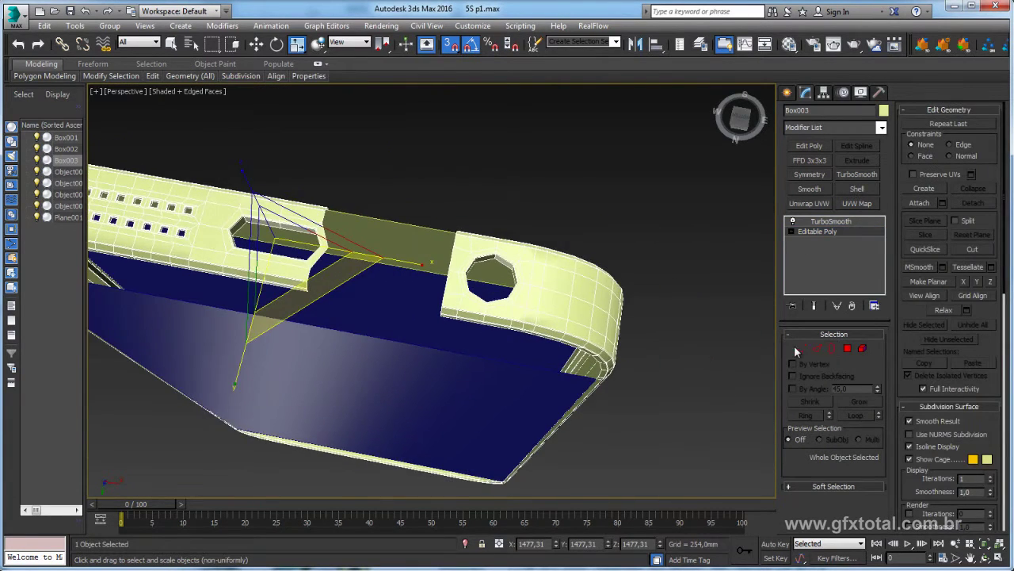
scroll(730, 257, down, 3)
- Move the grille element into the gap, checking it against the reference photo
click(863, 348)
scroll(596, 257, down, 2)
click(633, 291)
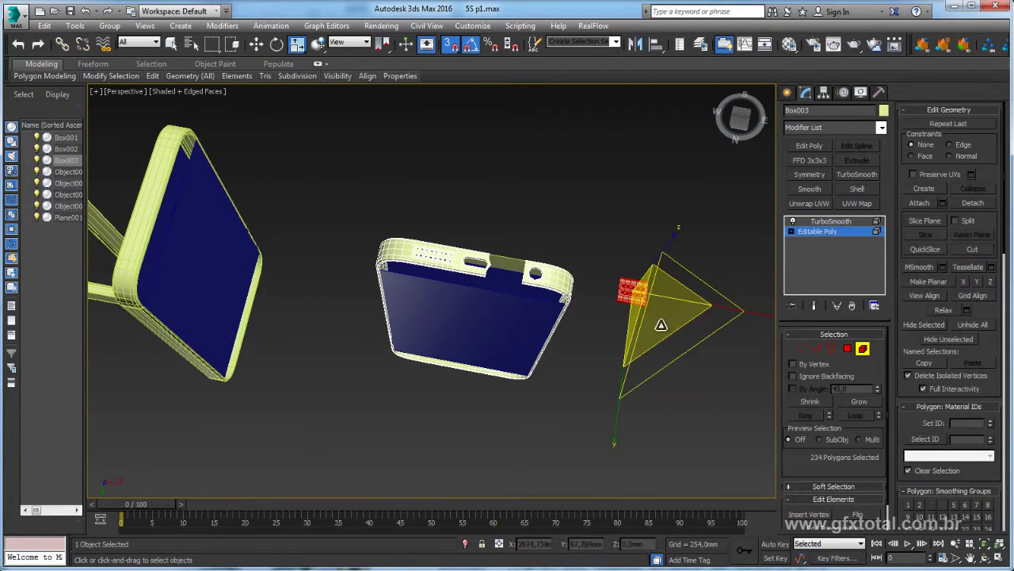
key(w)
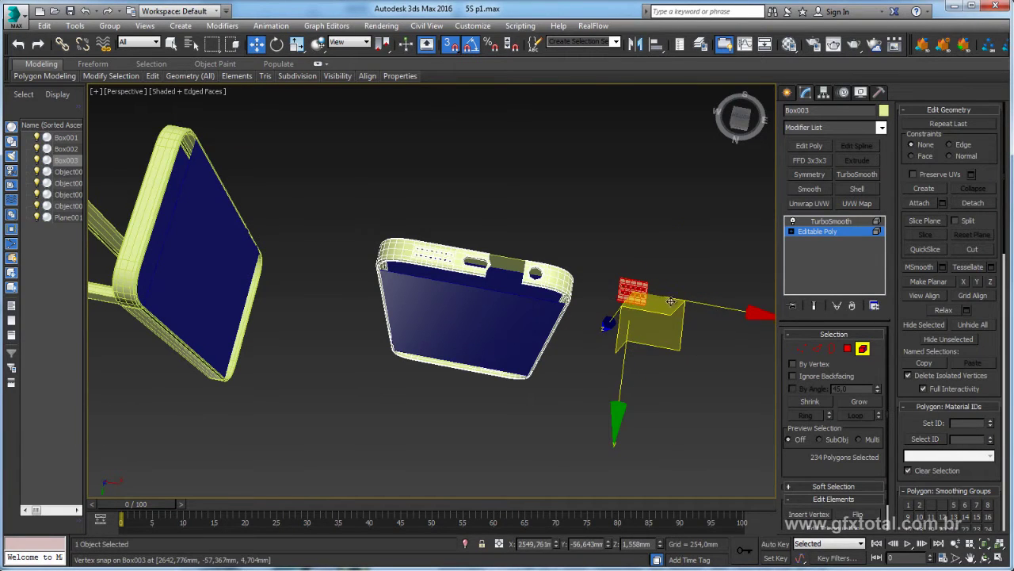
drag(633, 291, 589, 284)
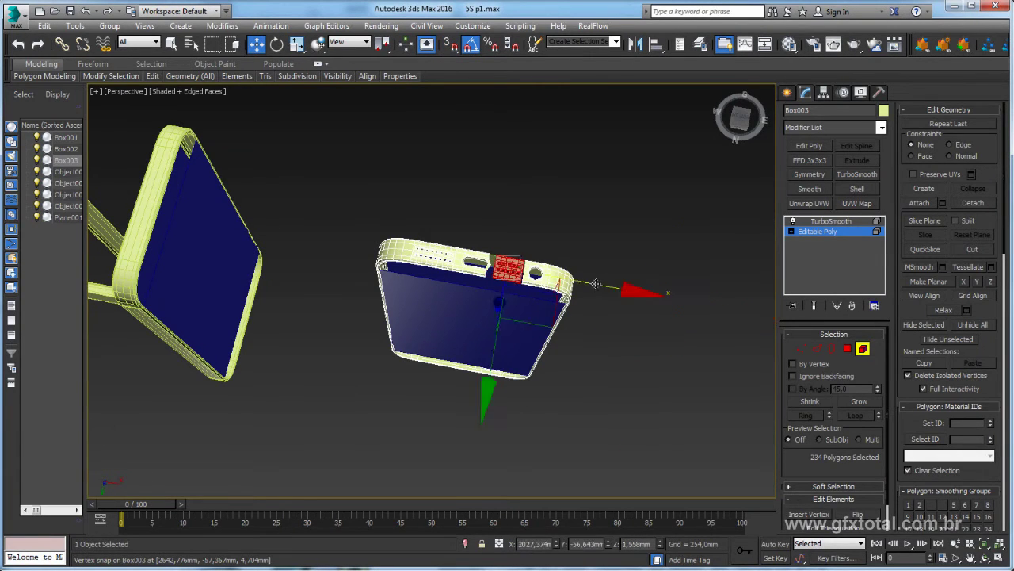
scroll(555, 301, up, 5)
scroll(562, 308, up, 2)
key(alt+Tab)
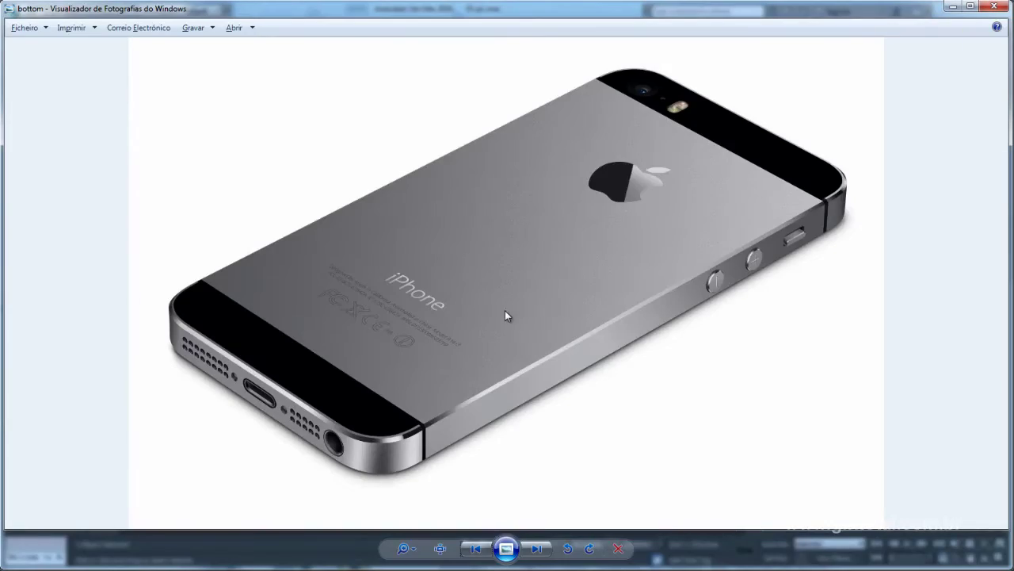
key(alt+Tab)
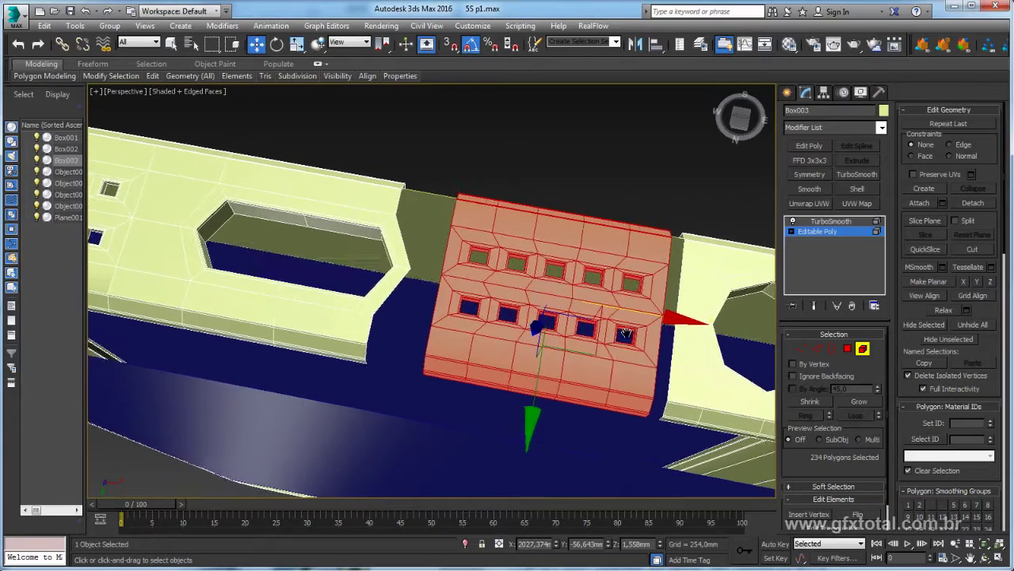
alt+middle_drag(555, 349, 583, 369)
scroll(582, 368, up, 1)
scroll(590, 349, up, 3)
scroll(601, 349, up, 2)
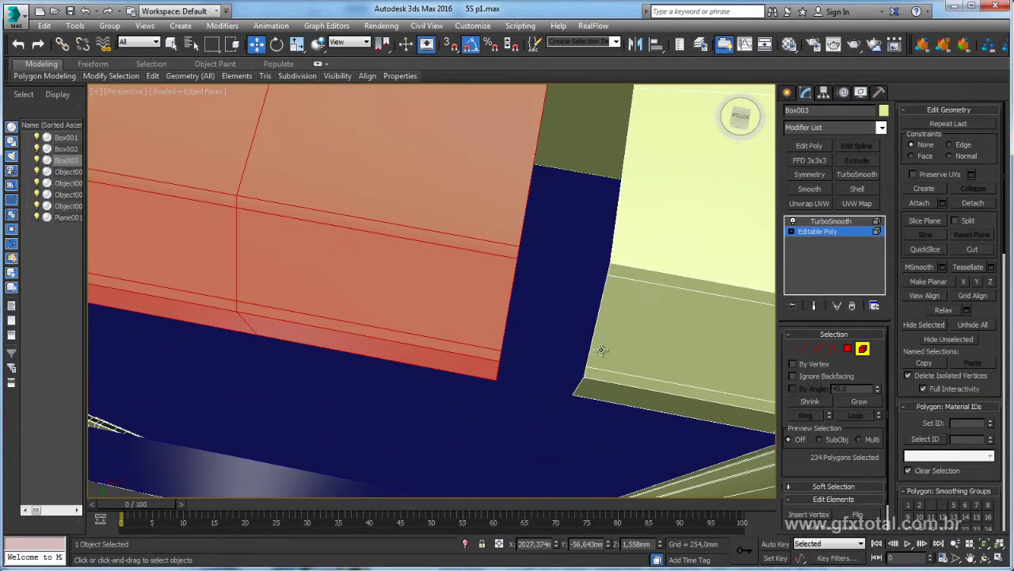
- Weld the column of 26 doubled edge vertices down to 13, then exit Vertex level
click(802, 349)
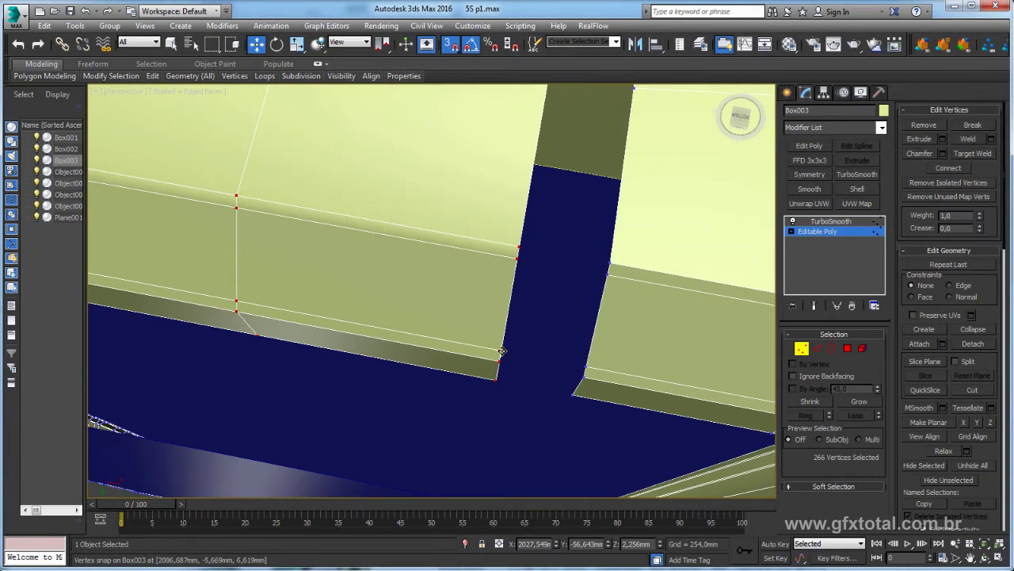
scroll(523, 354, down, 1)
scroll(571, 363, down, 1)
scroll(577, 353, down, 3)
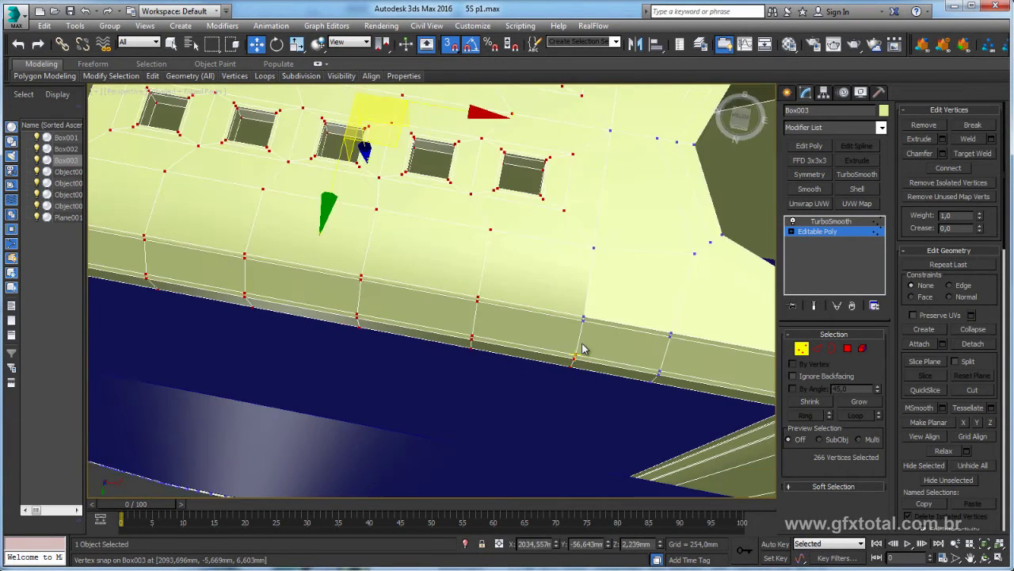
alt+middle_drag(582, 349, 589, 267)
alt+middle_drag(595, 203, 597, 205)
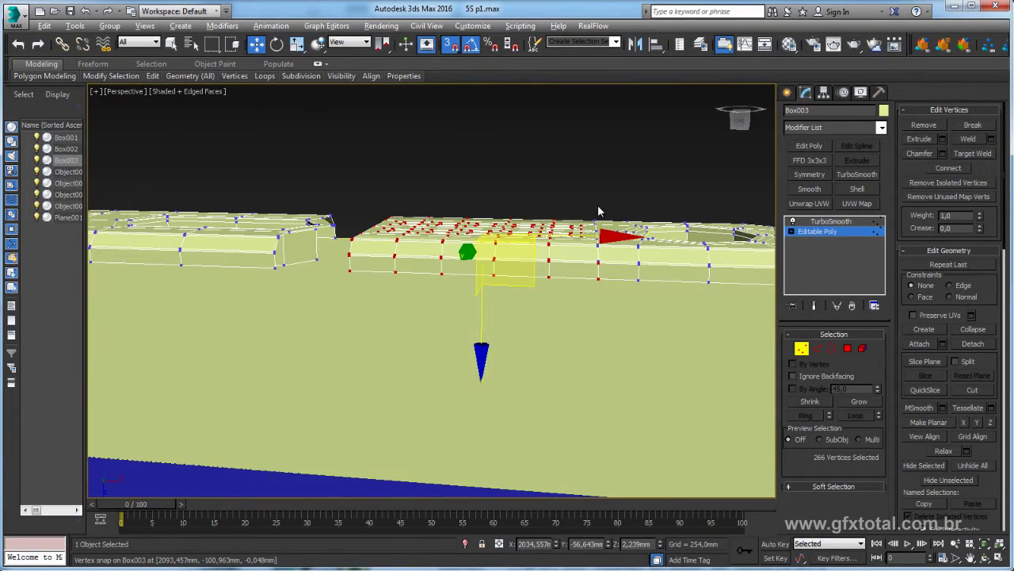
drag(608, 198, 595, 298)
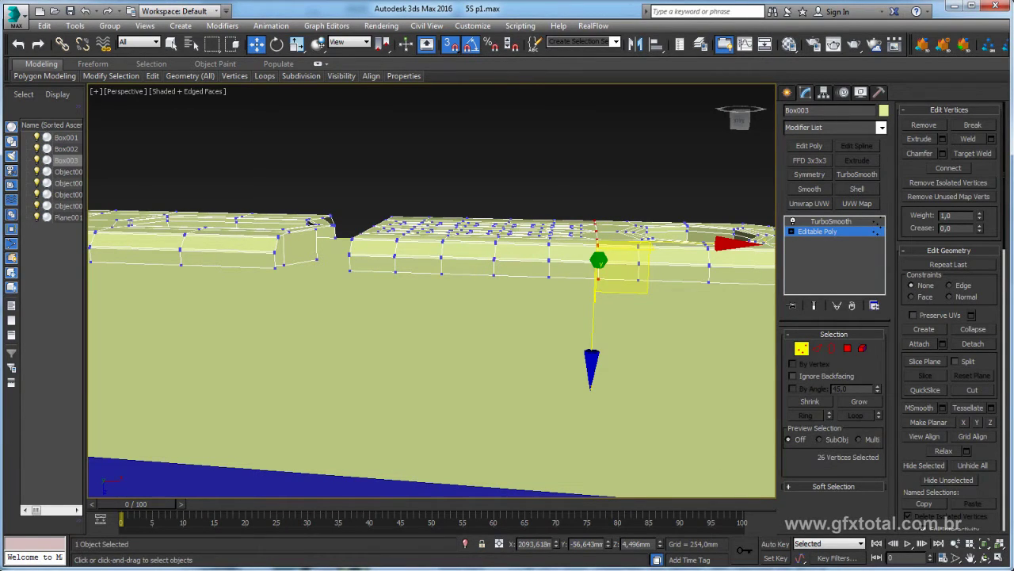
click(970, 139)
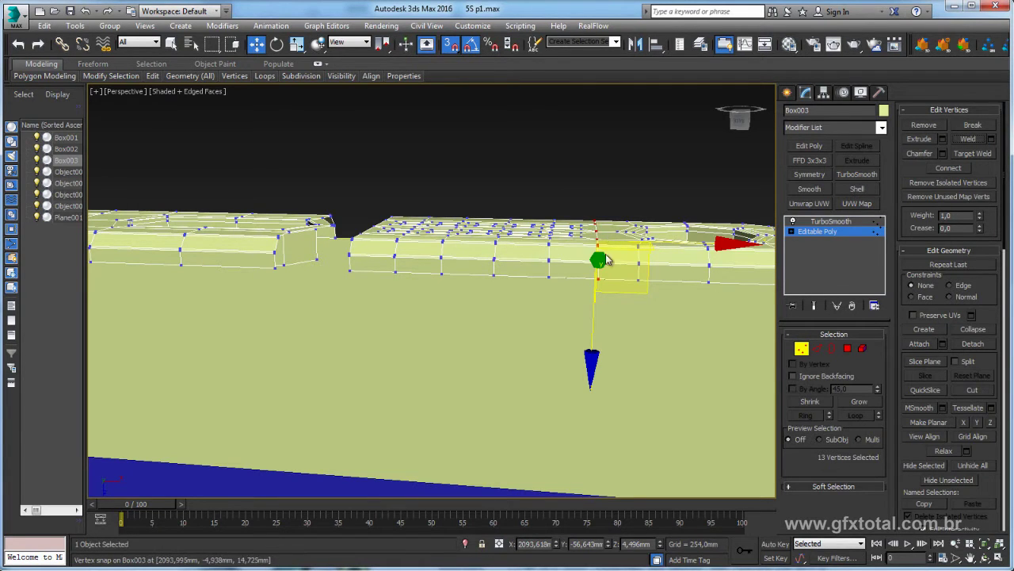
click(810, 231)
scroll(693, 211, down, 5)
- Select the side-wall edges bordering the gap, removing the unwanted ones
key(z)
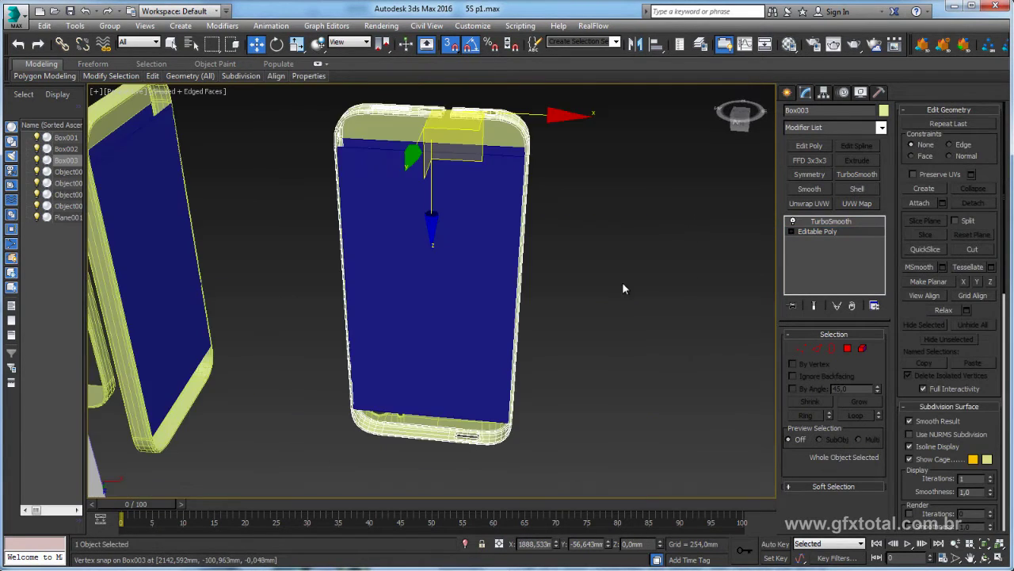
alt+middle_drag(622, 288, 618, 346)
scroll(441, 260, up, 5)
scroll(465, 265, up, 3)
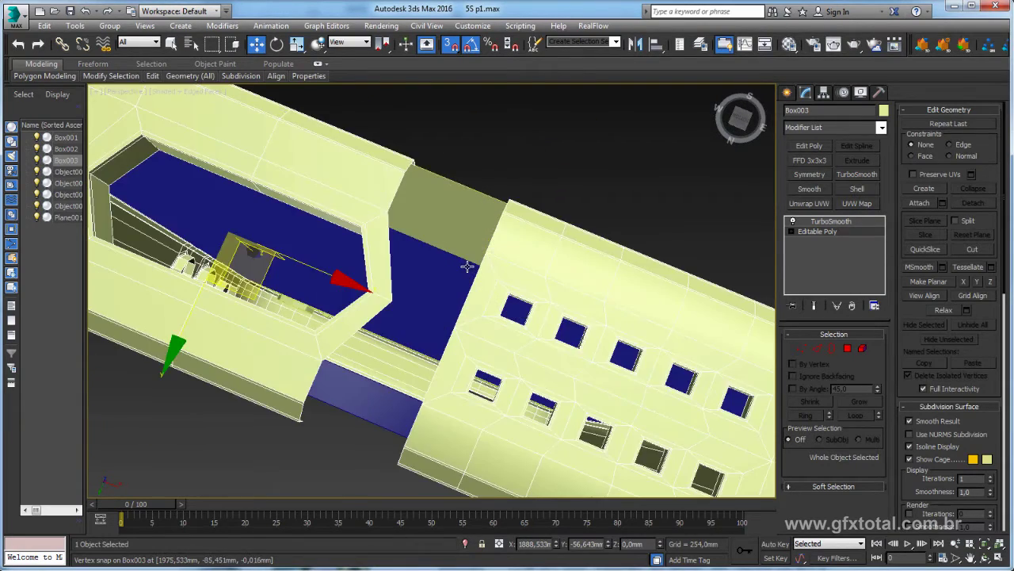
scroll(465, 264, down, 3)
scroll(530, 292, up, 2)
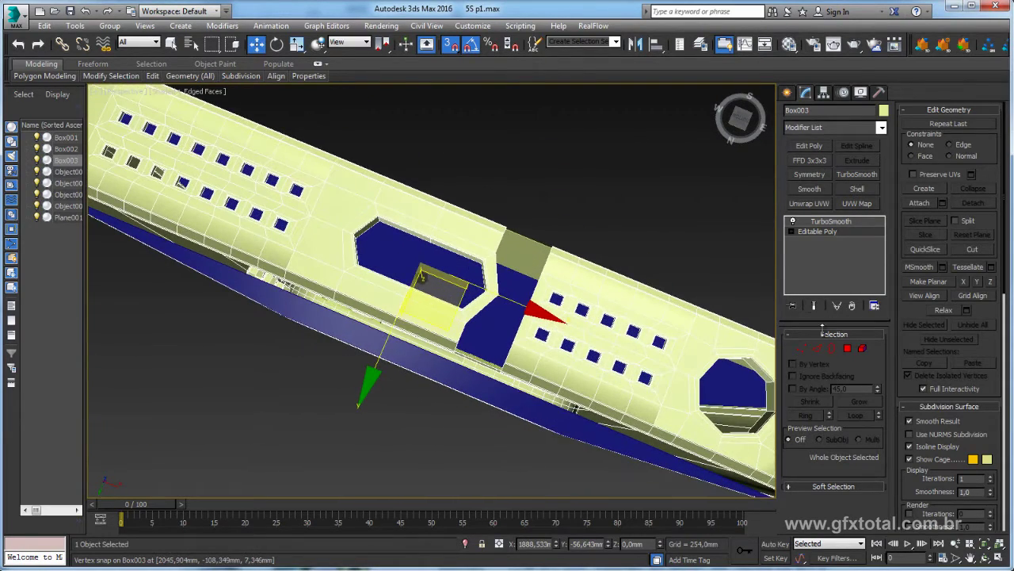
click(821, 348)
double_click(495, 247)
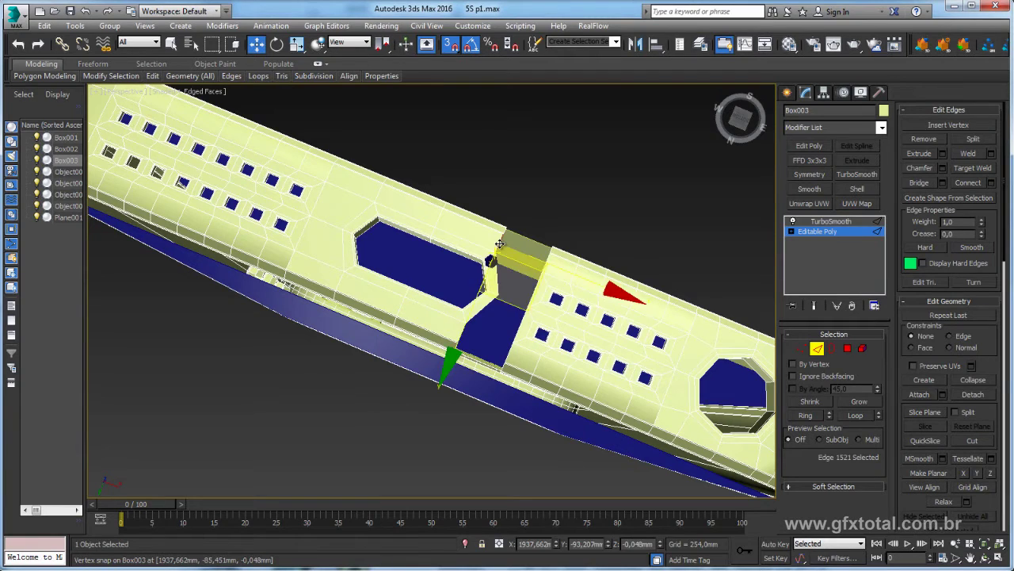
scroll(499, 243, up, 3)
scroll(469, 279, down, 2)
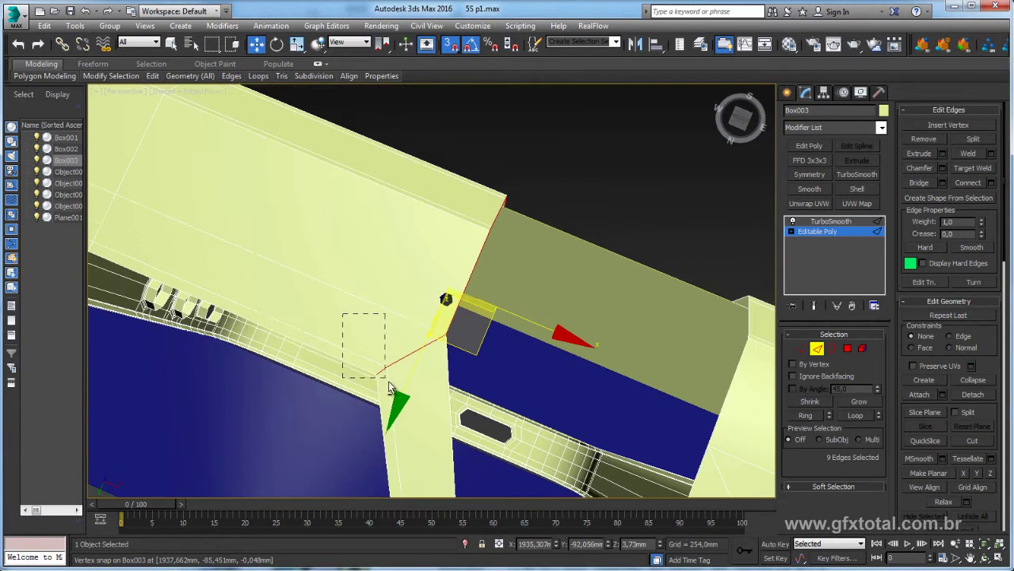
alt+drag(390, 387, 391, 389)
alt+middle_drag(412, 398, 406, 261)
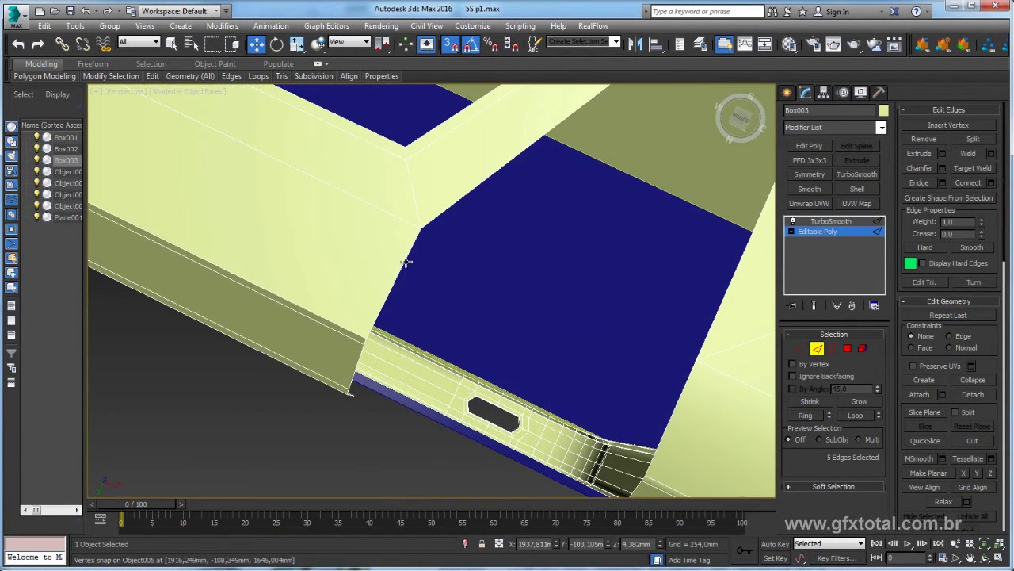
ctrl+click(431, 258)
ctrl+click(440, 199)
alt+middle_drag(438, 199, 457, 246)
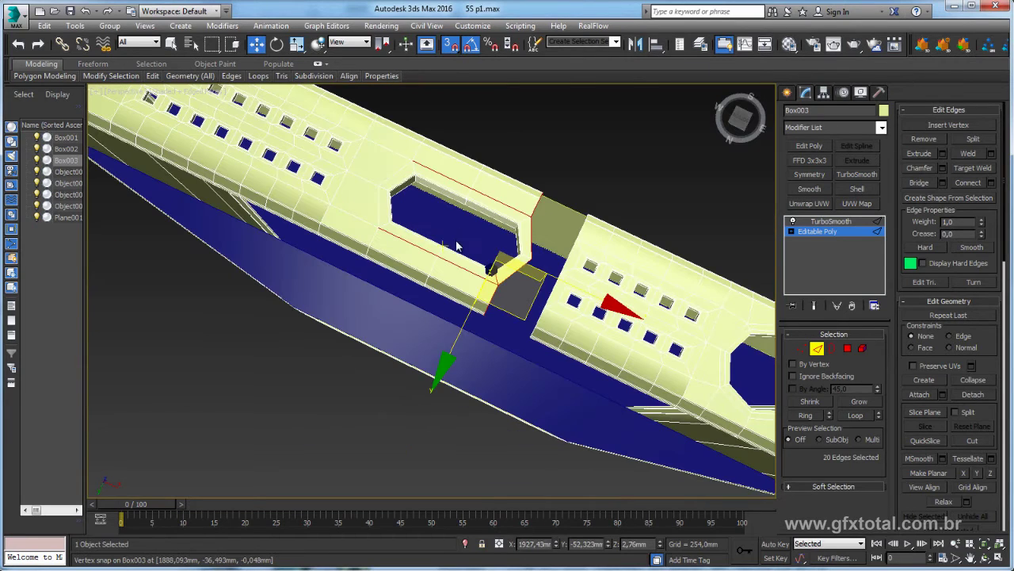
alt+drag(516, 230, 512, 225)
drag(341, 198, 491, 287)
alt+drag(461, 237, 501, 279)
mouse_move(501, 279)
alt+middle_down()
mouse_move(564, 284)
mouse_move(506, 270)
mouse_move(567, 318)
mouse_move(557, 346)
mouse_move(594, 323)
mouse_move(581, 303)
alt+middle_up()
ctrl+click(546, 309)
- Box-select the gap's border edges in wireframe Front view and bridge them
key(f)
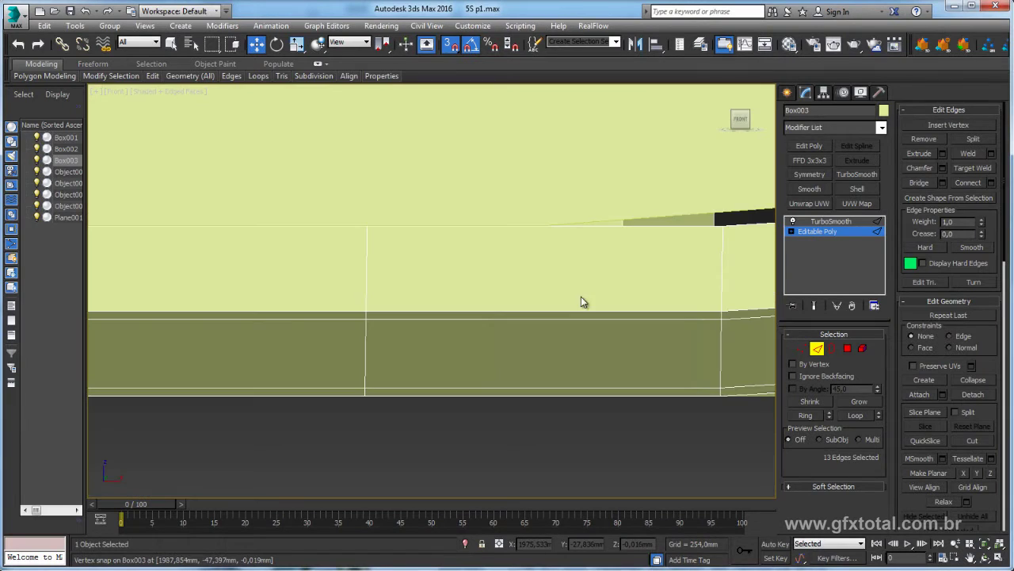
scroll(550, 326, down, 3)
scroll(560, 339, down, 2)
scroll(547, 340, up, 2)
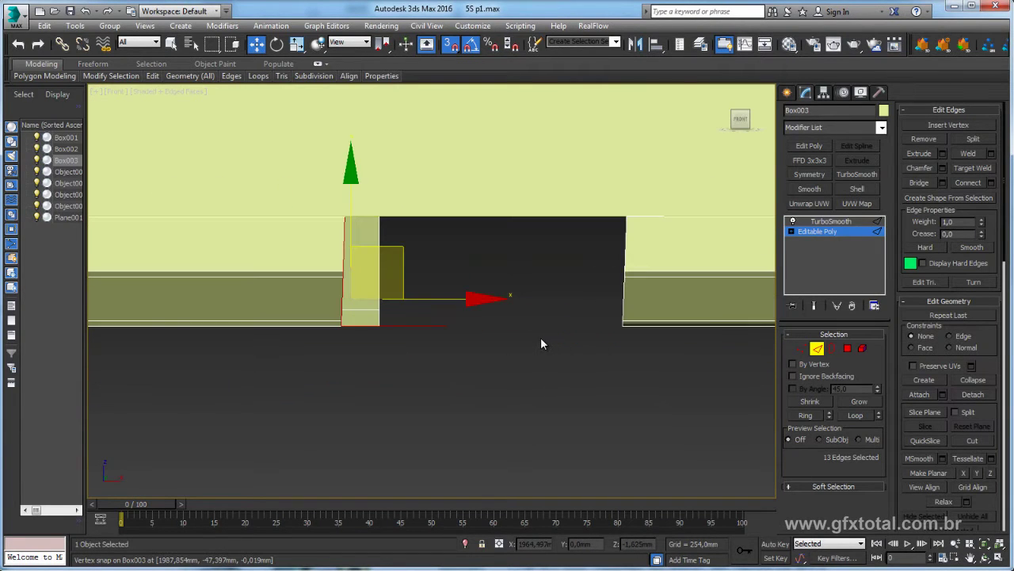
key(F3)
middle_drag(642, 366, 573, 378)
drag(571, 372, 529, 188)
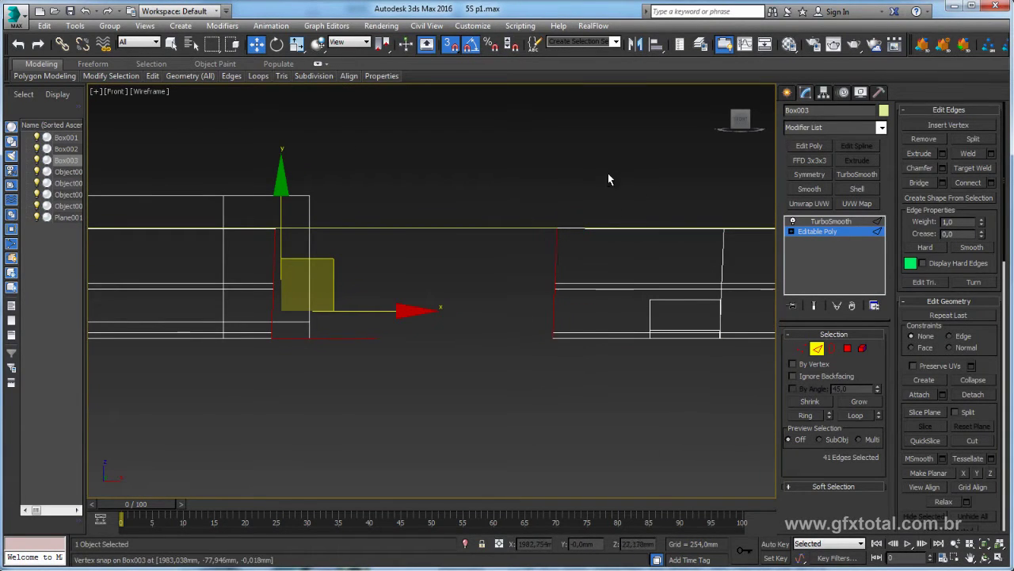
drag(668, 351, 573, 98)
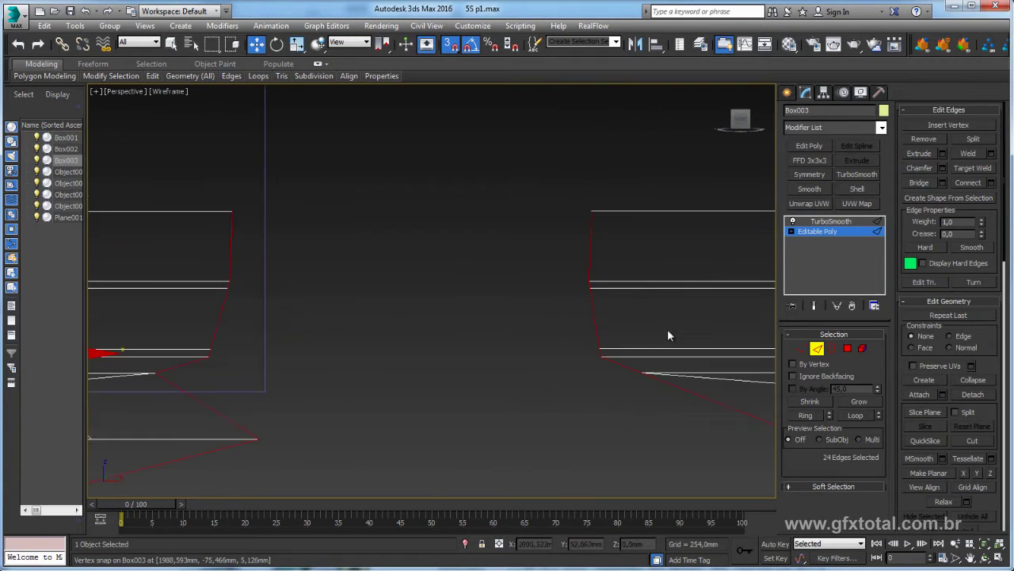
key(p)
mouse_move(665, 360)
alt+middle_down()
mouse_move(655, 304)
mouse_move(635, 285)
alt+middle_up()
key(F3)
click(919, 183)
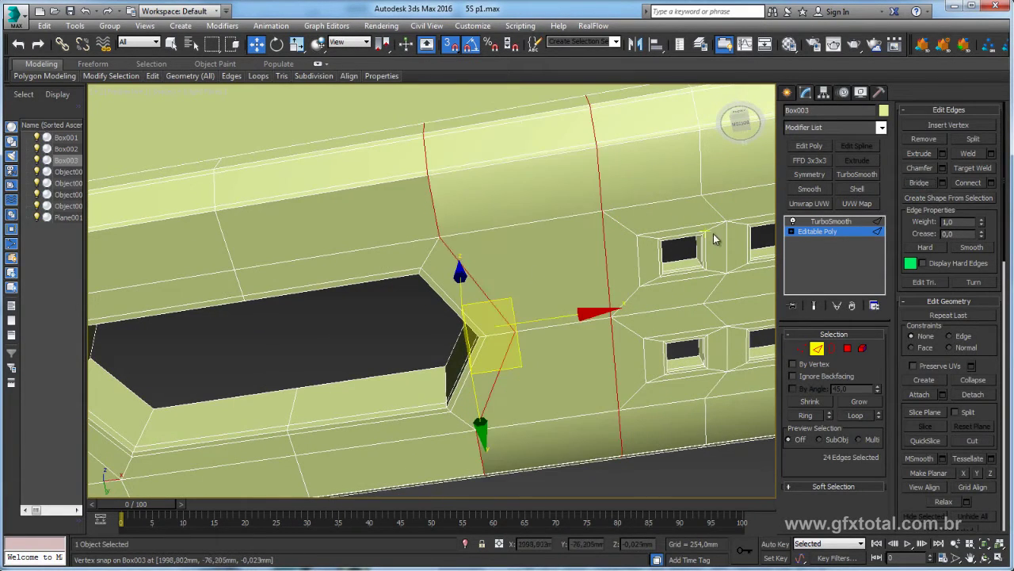
scroll(549, 327, down, 5)
mouse_move(550, 327)
alt+middle_down()
mouse_move(532, 290)
mouse_move(560, 288)
mouse_move(605, 333)
alt+middle_up()
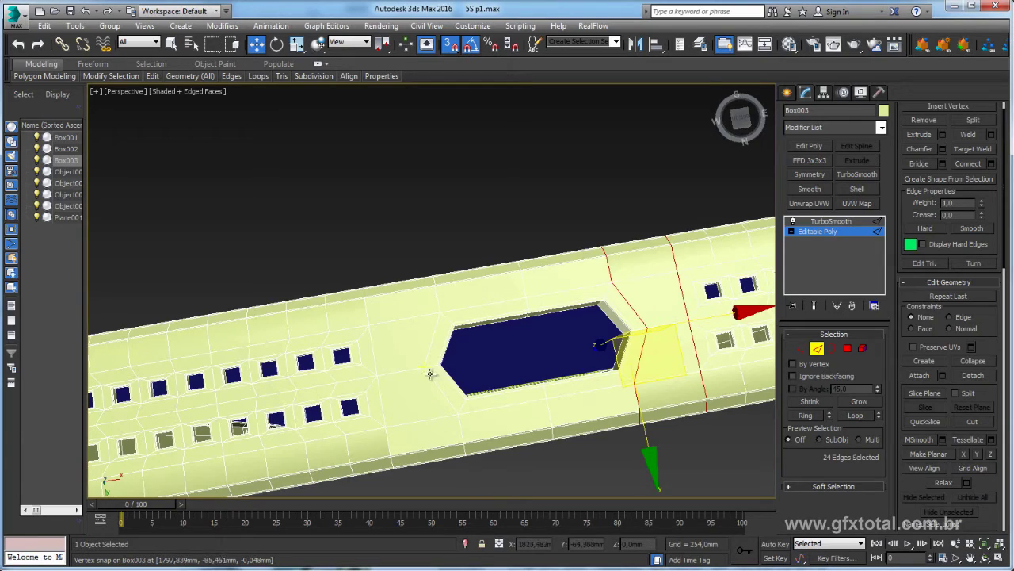
- Ring the edges either side of the opening and connect them with 1 segment, pinch 0
key(alt+Tab)
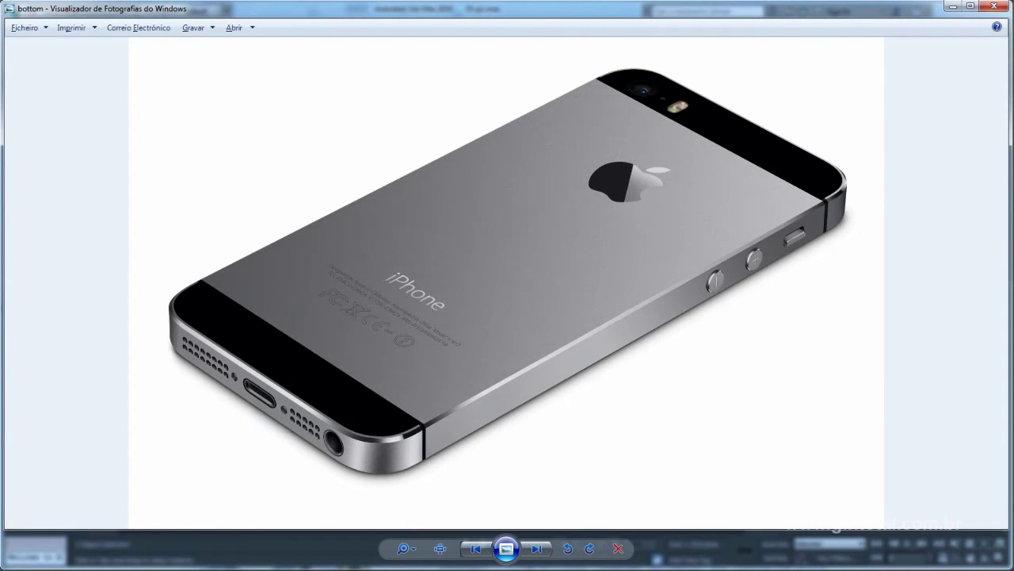
click(953, 8)
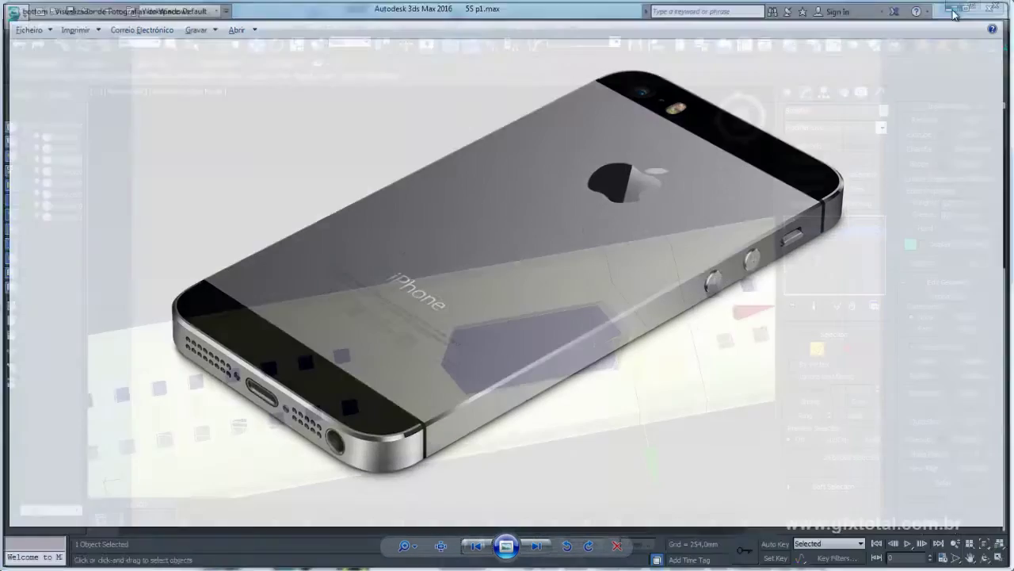
mouse_move(594, 342)
alt+middle_down()
mouse_move(597, 370)
mouse_move(570, 353)
alt+middle_up()
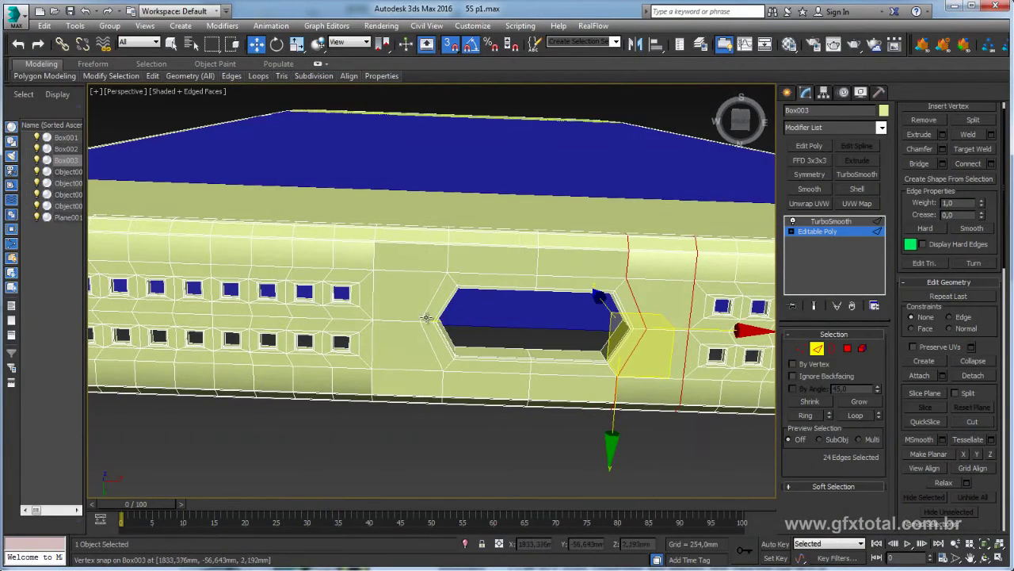
click(426, 319)
ctrl+click(667, 329)
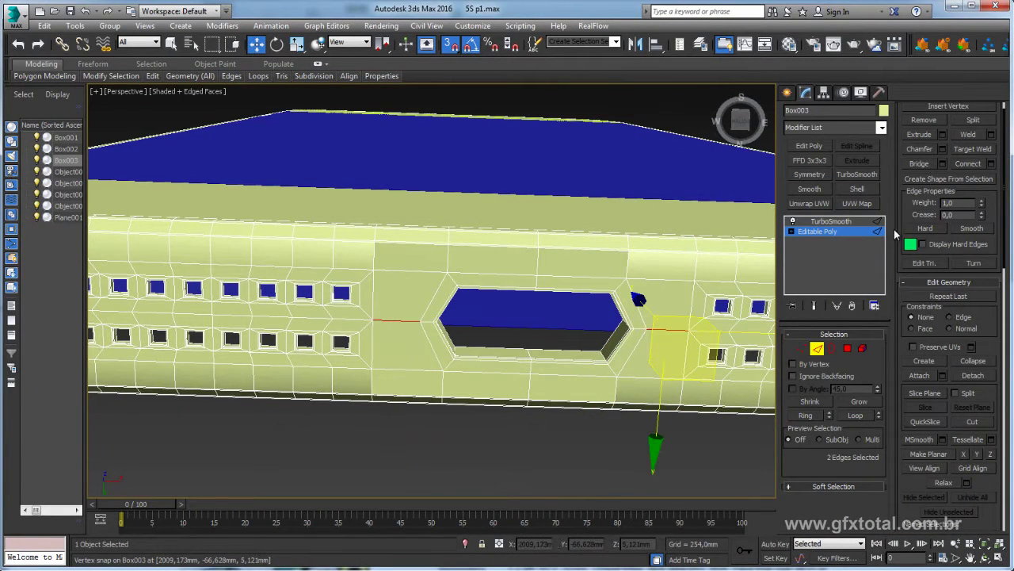
click(807, 415)
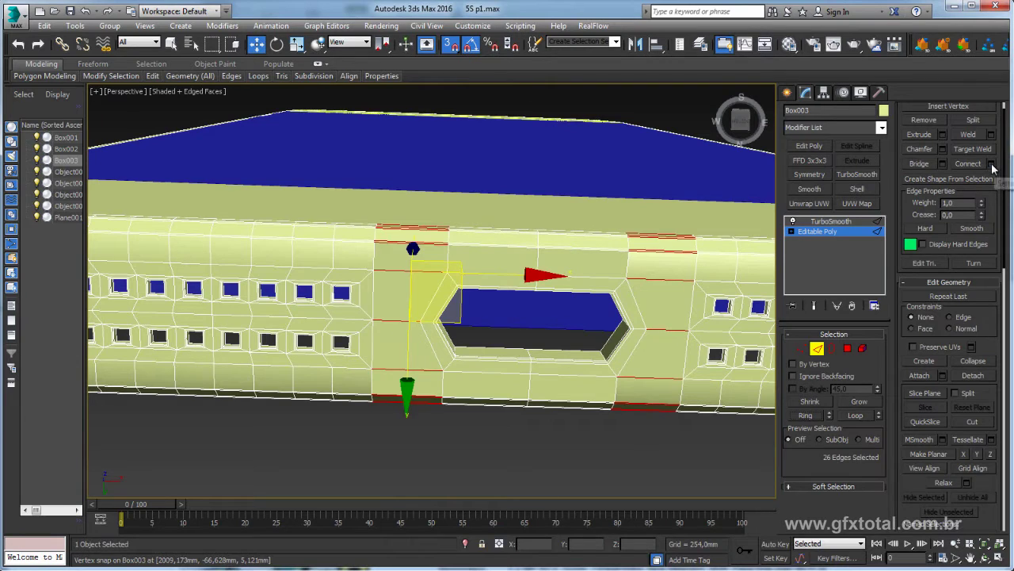
click(990, 163)
right_click(608, 270)
right_click(608, 251)
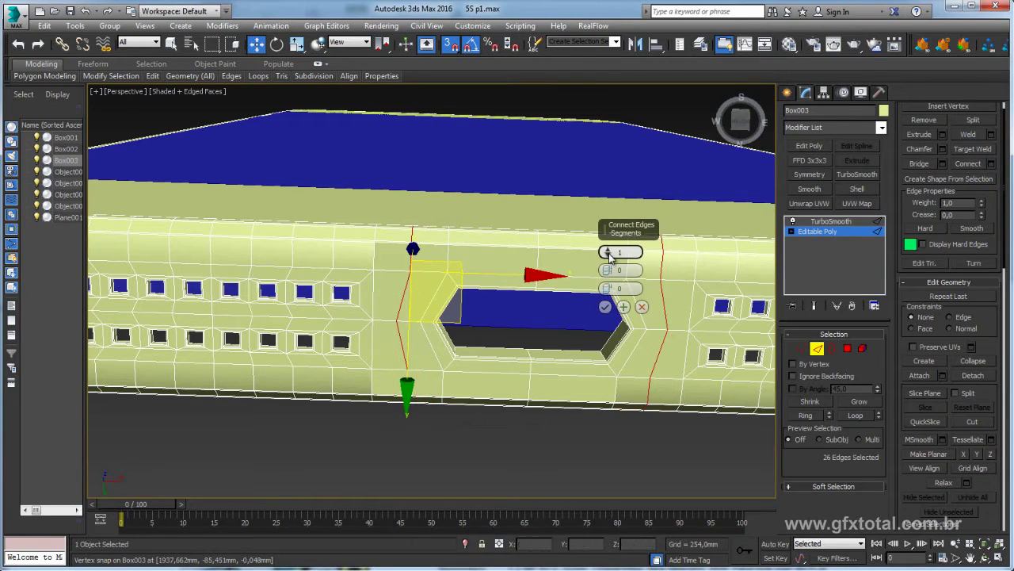
click(605, 307)
- Select vertices around the opening, narrowing the selection to the two beside the slot
click(802, 350)
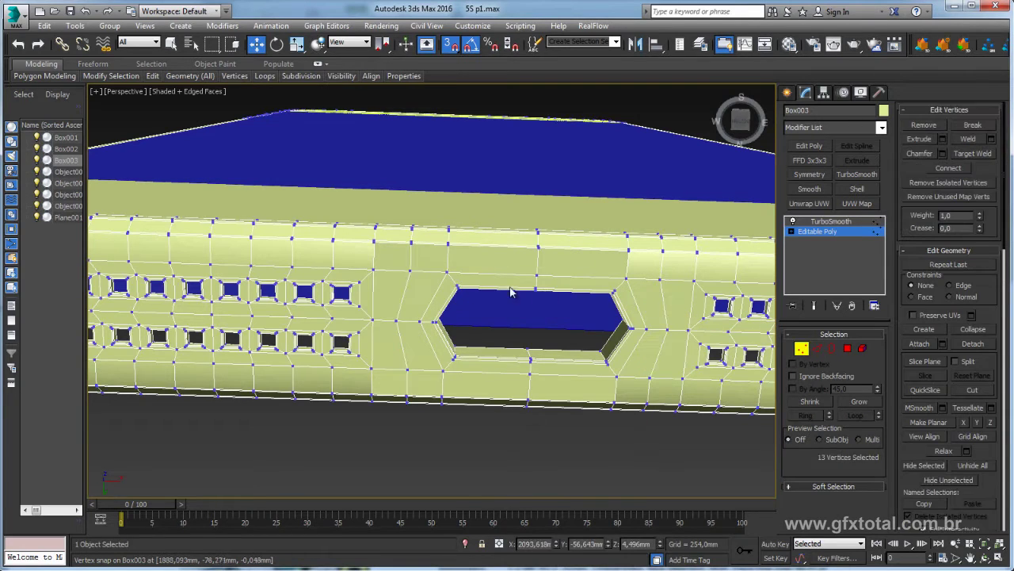
click(446, 271)
ctrl+click(396, 321)
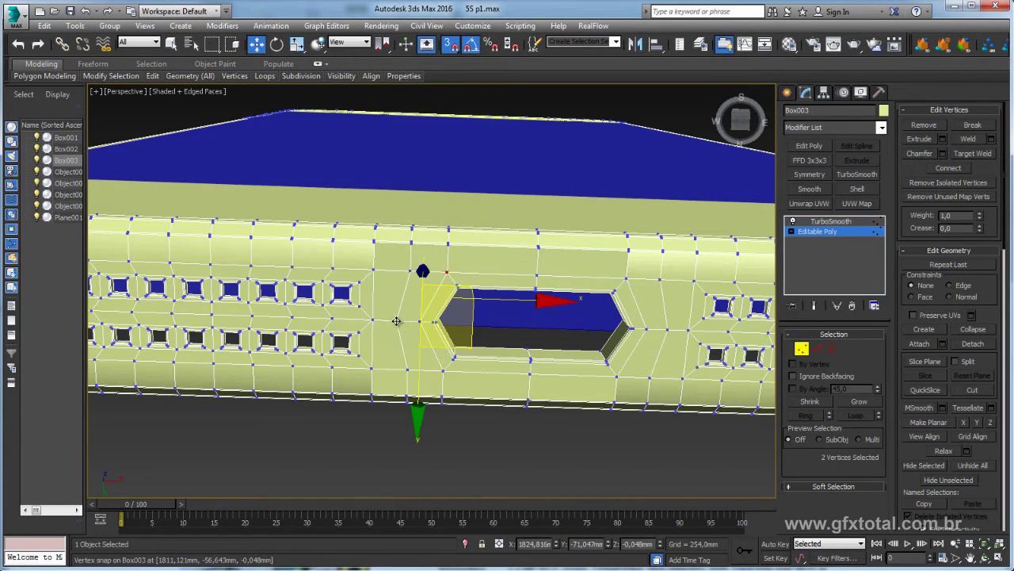
ctrl+click(371, 369)
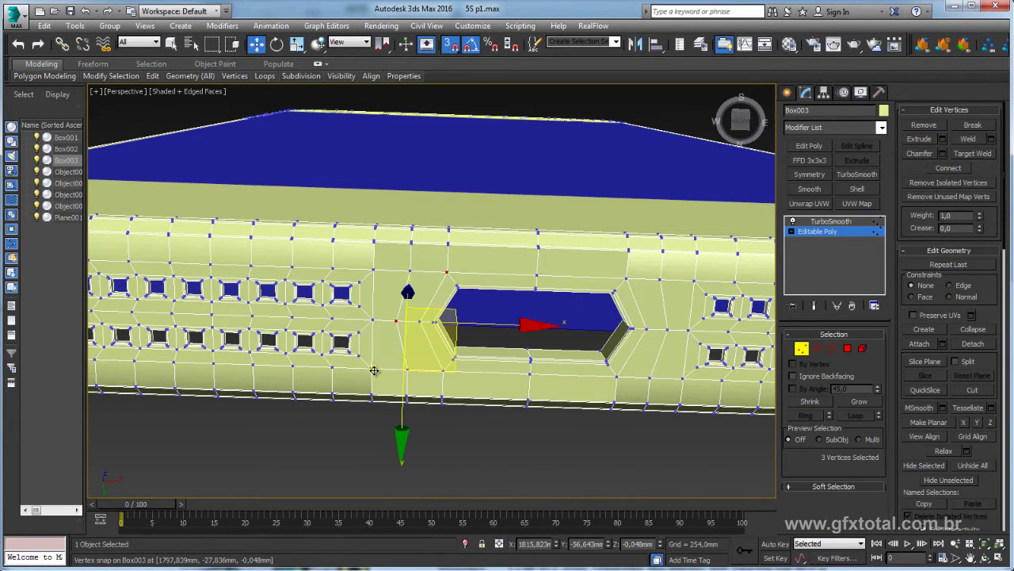
ctrl+click(626, 278)
ctrl+click(667, 329)
ctrl+click(683, 378)
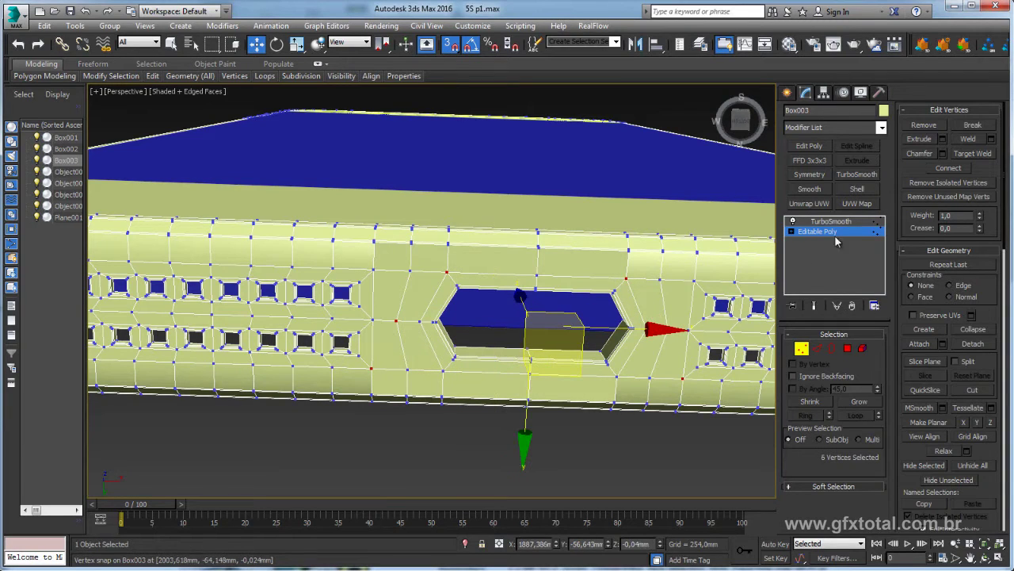
click(693, 280)
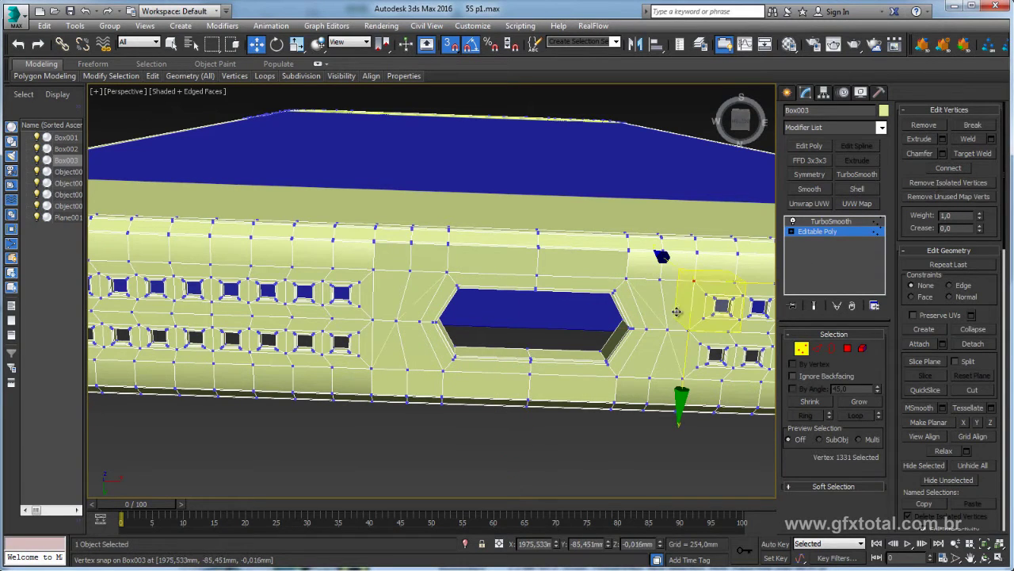
click(617, 376)
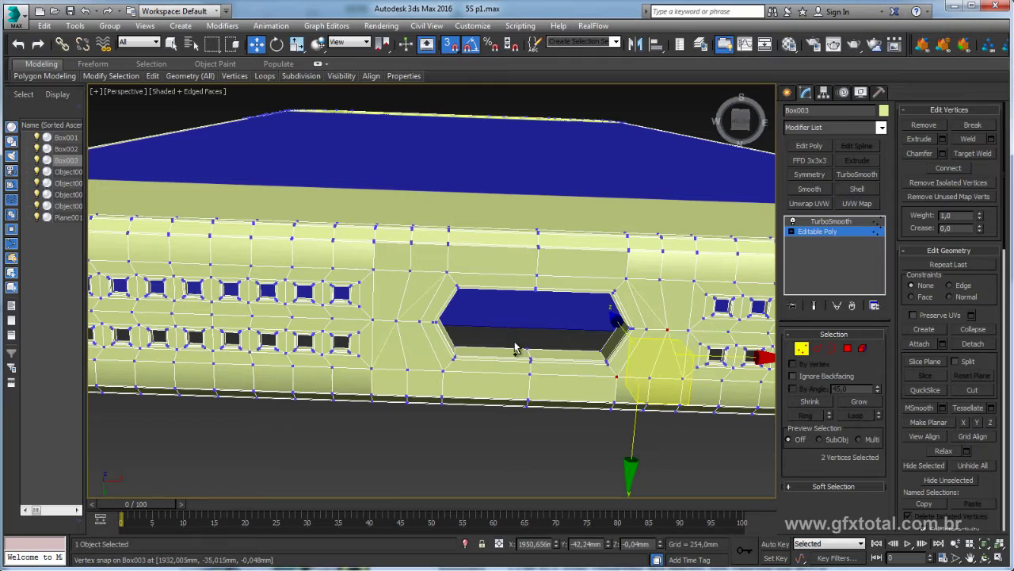
ctrl+click(372, 270)
ctrl+click(396, 320)
ctrl+click(442, 370)
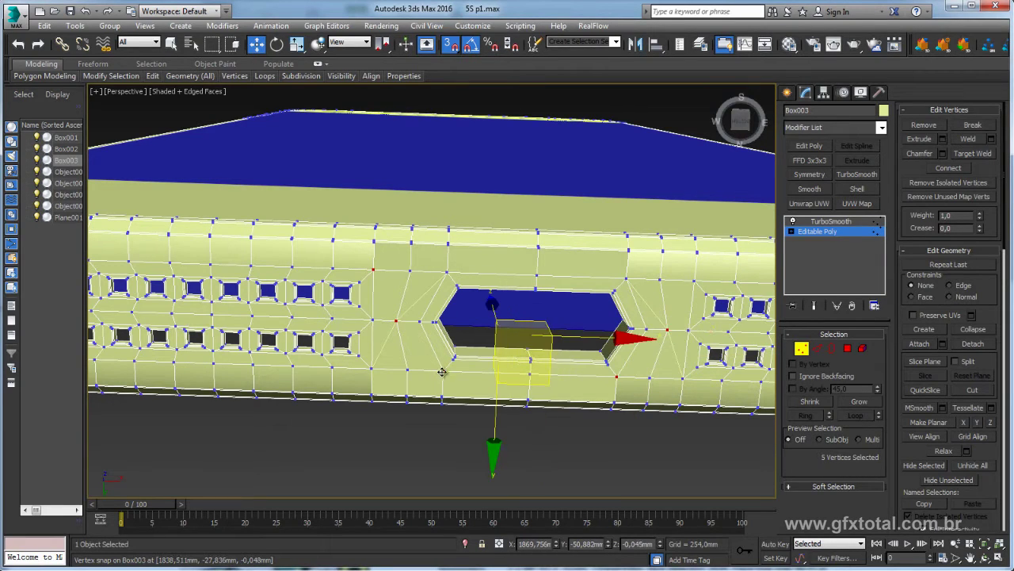
click(960, 168)
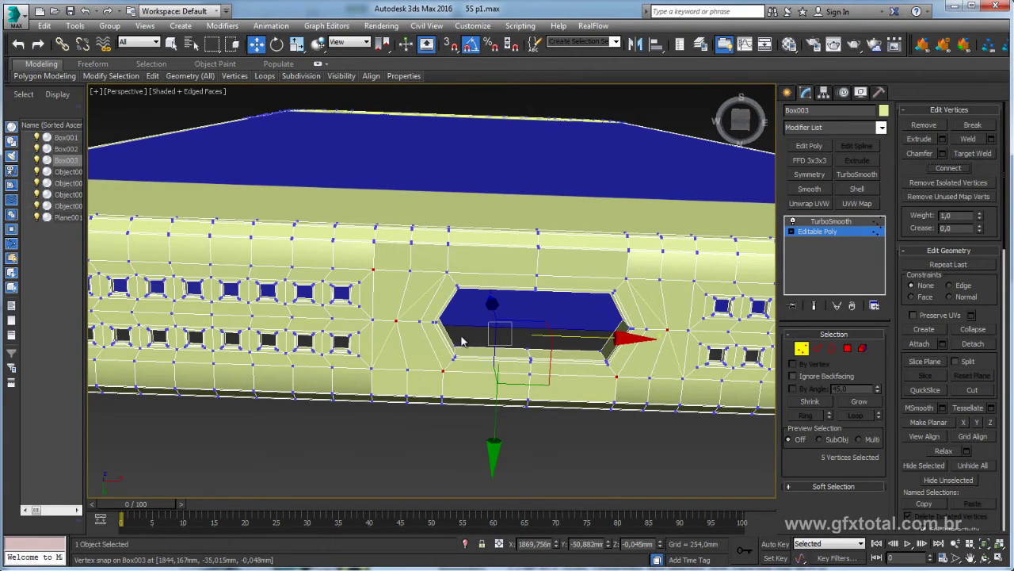
click(396, 321)
ctrl+click(667, 328)
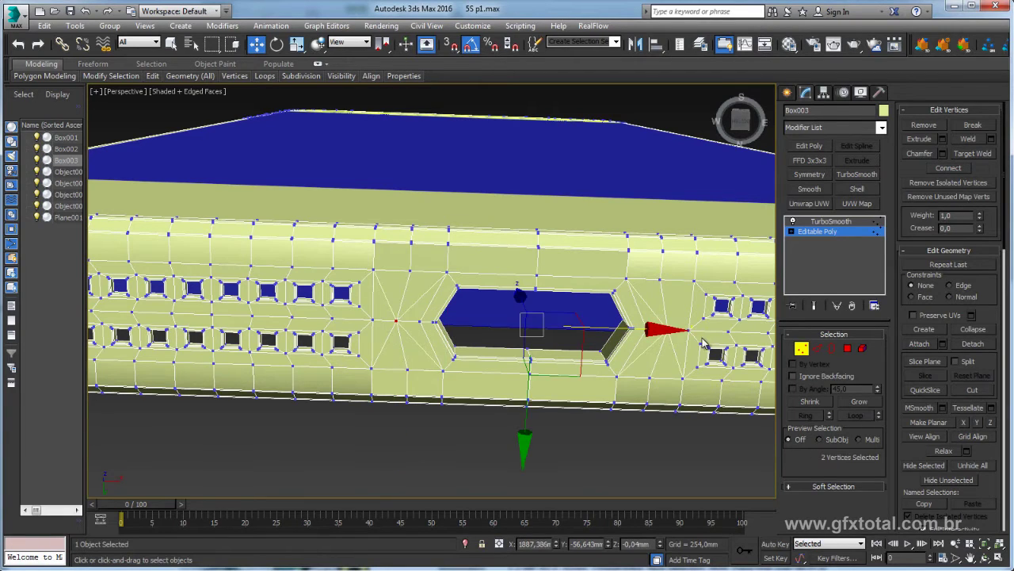
middle_drag(705, 344, 683, 344)
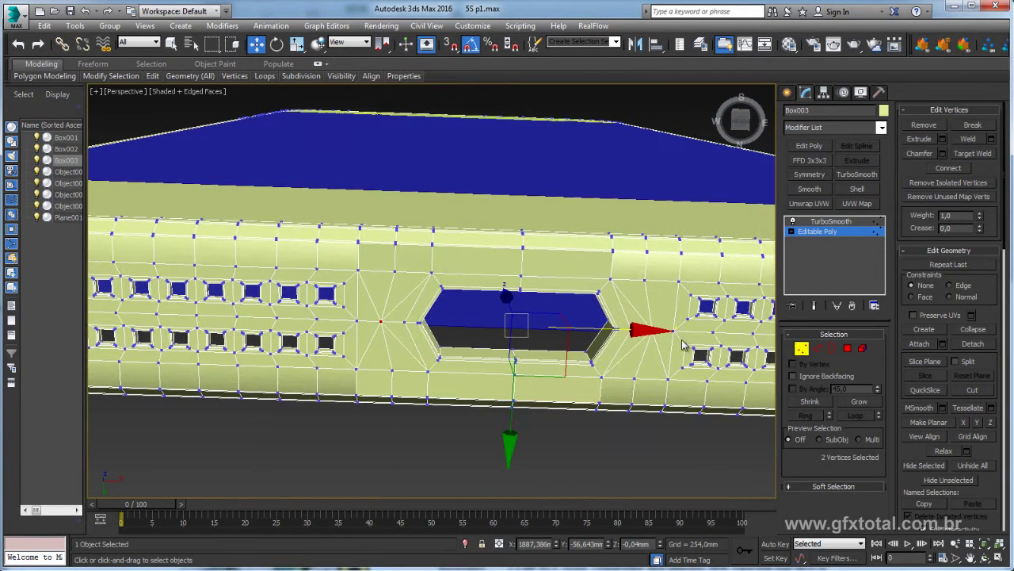
- Extrude the two vertices with height 0 and width 0.6mm
click(943, 154)
click(943, 139)
right_click(606, 252)
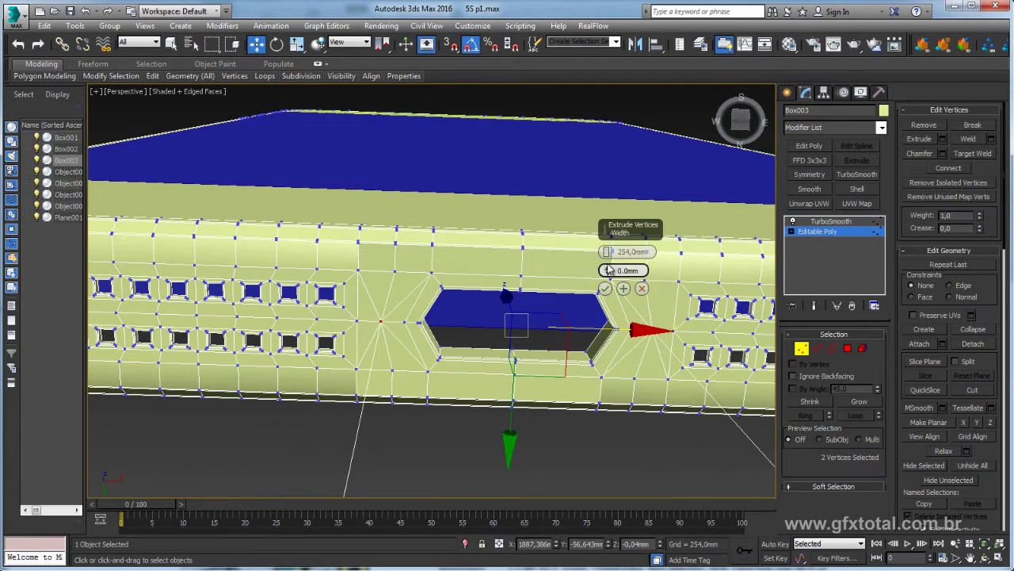
right_click(608, 270)
drag(608, 270, 610, 272)
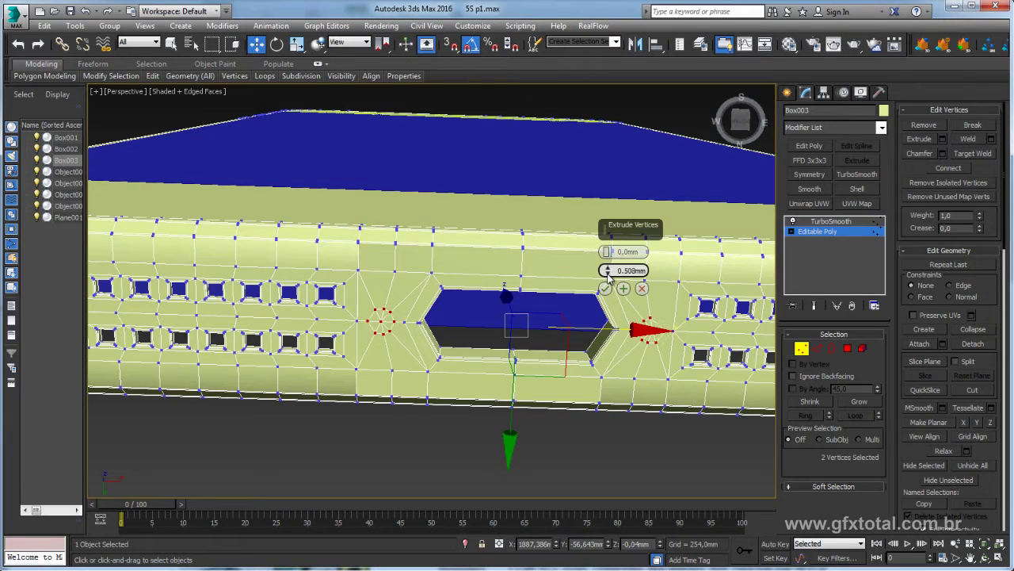
click(607, 273)
text(8)
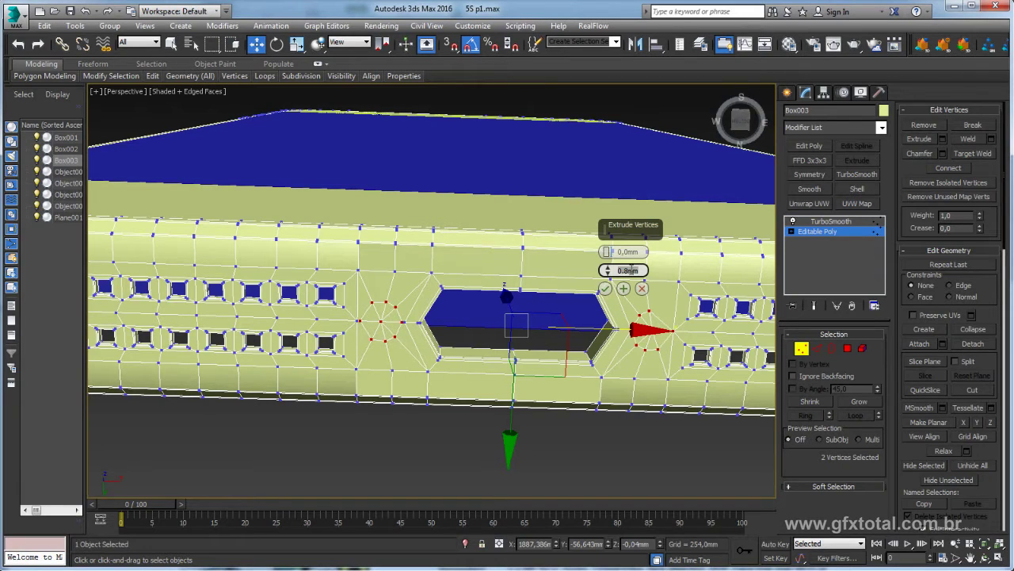
key(Return)
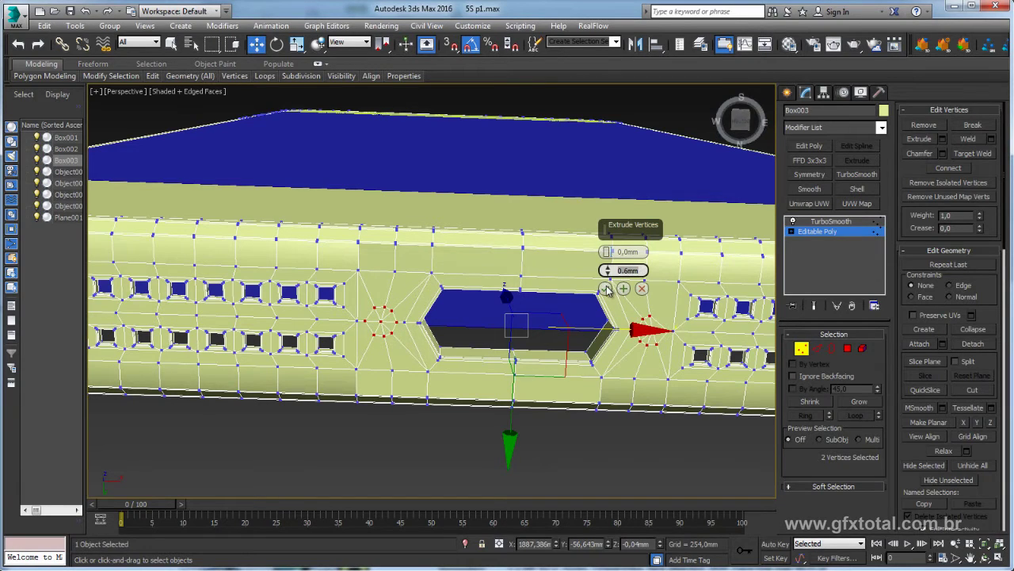
click(606, 289)
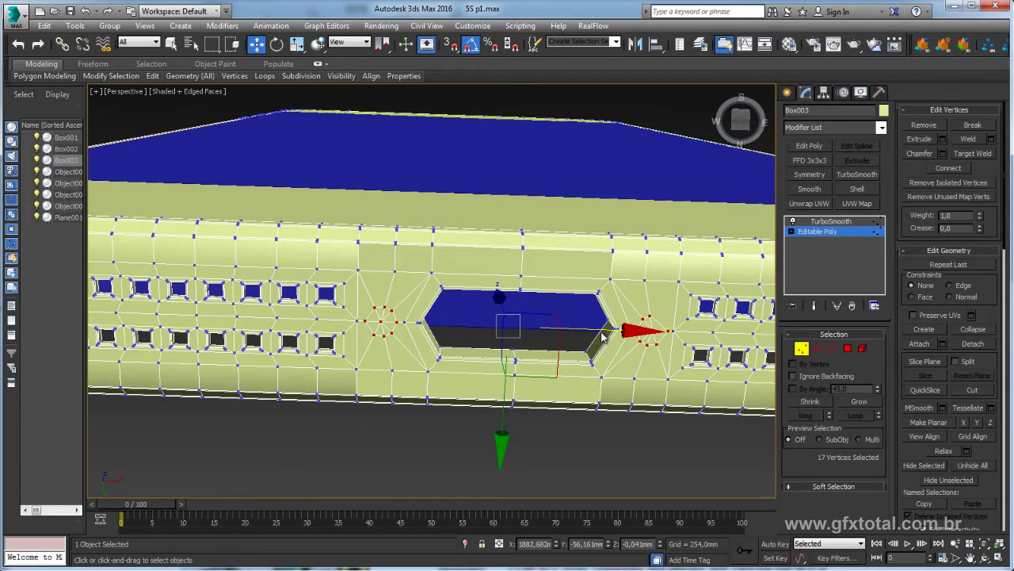
- Reselect the single vertices at the left and right ends of the slot
click(382, 322)
ctrl+click(650, 332)
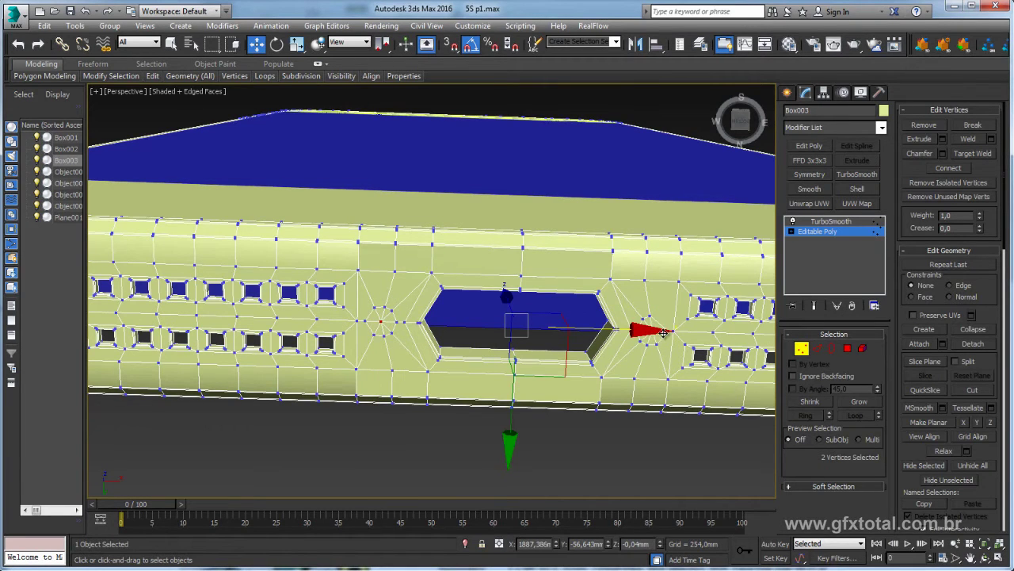
scroll(669, 327, up, 2)
scroll(680, 318, up, 3)
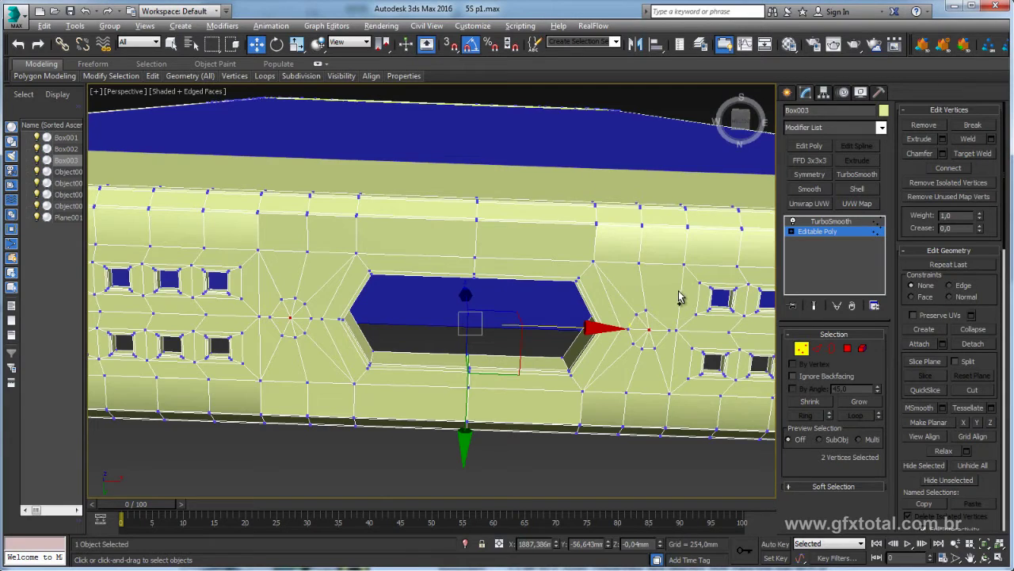
scroll(674, 297, down, 10)
scroll(607, 301, up, 8)
scroll(586, 292, up, 2)
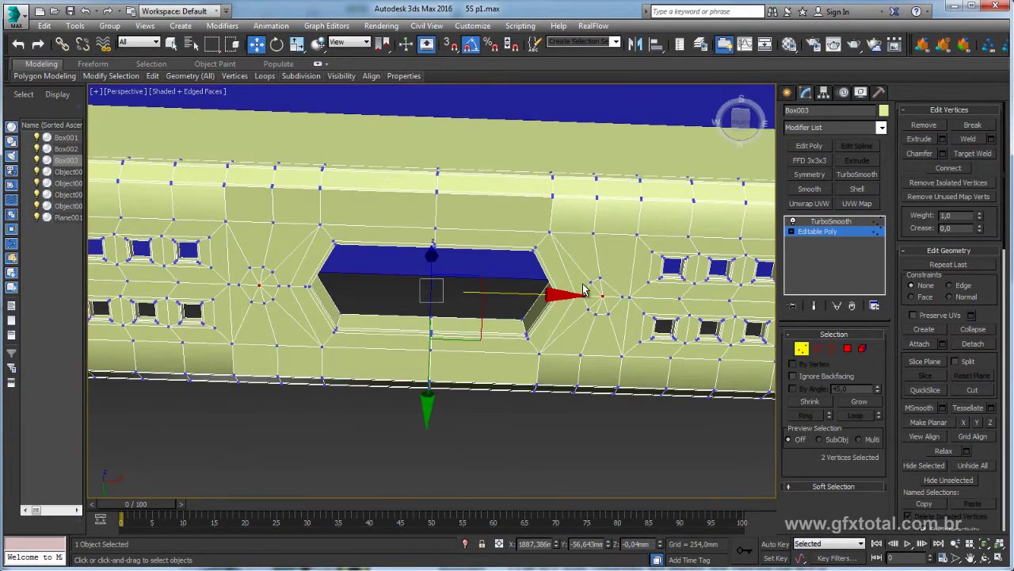
key(ctrl+z)
key(ctrl+z)
click(604, 297)
ctrl+click(636, 234)
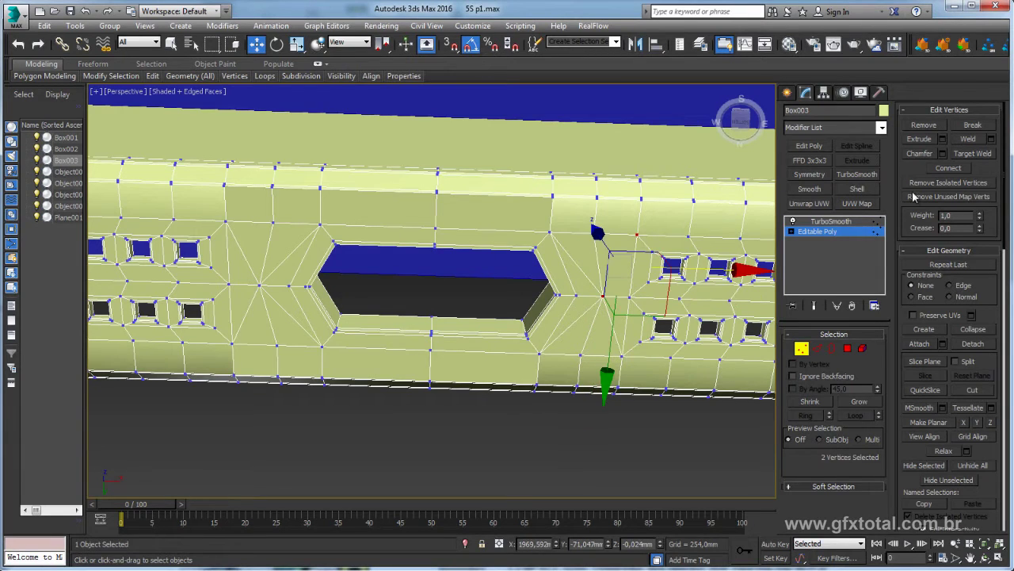
click(604, 296)
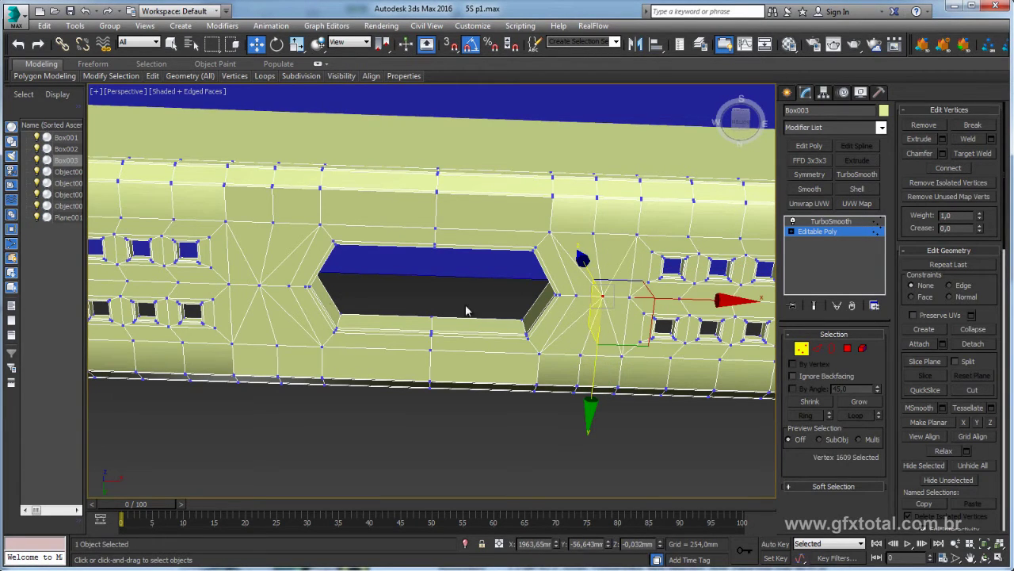
click(289, 287)
ctrl+click(558, 295)
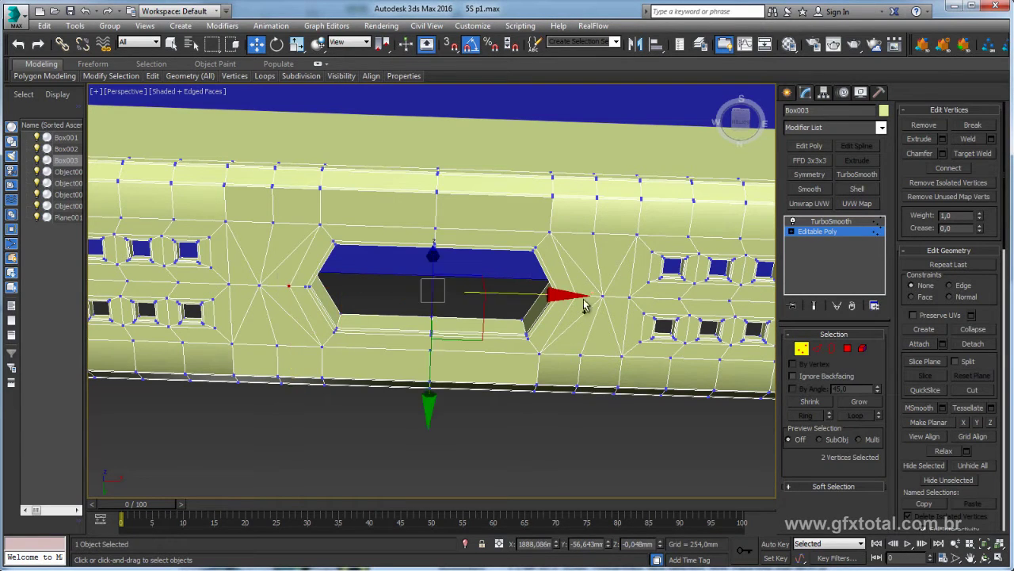
- Scale the two selected vertices beside the connector slot slightly
key(r)
key(t)
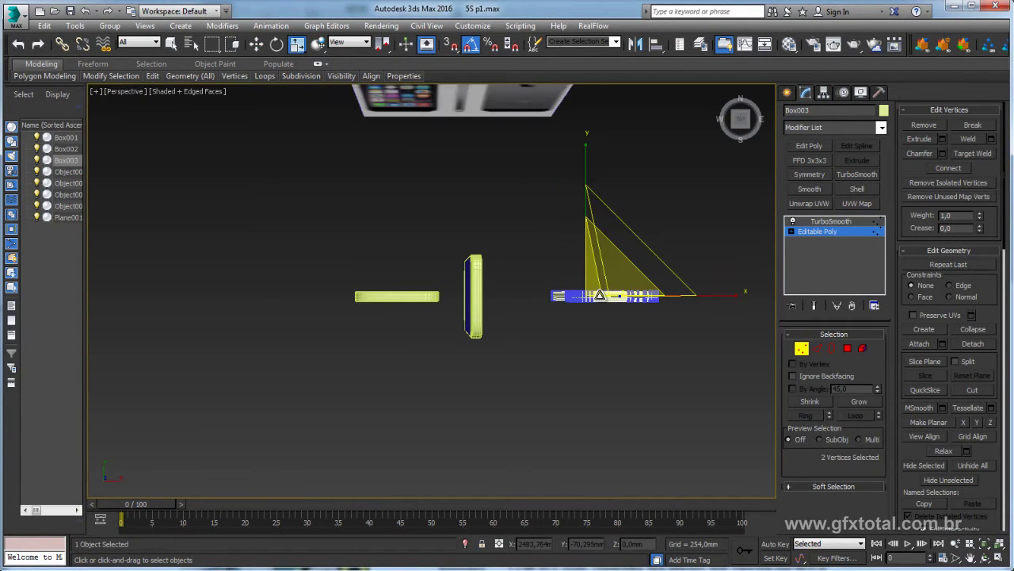
key(p)
mouse_move(607, 322)
alt+middle_down()
mouse_move(658, 427)
mouse_move(534, 443)
mouse_move(599, 334)
alt+middle_up()
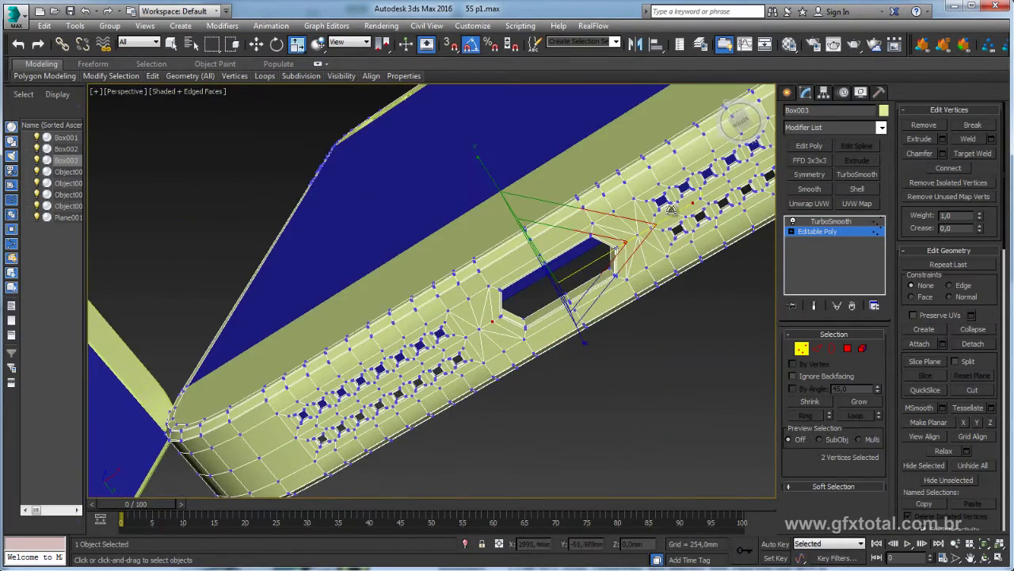
drag(694, 205, 621, 246)
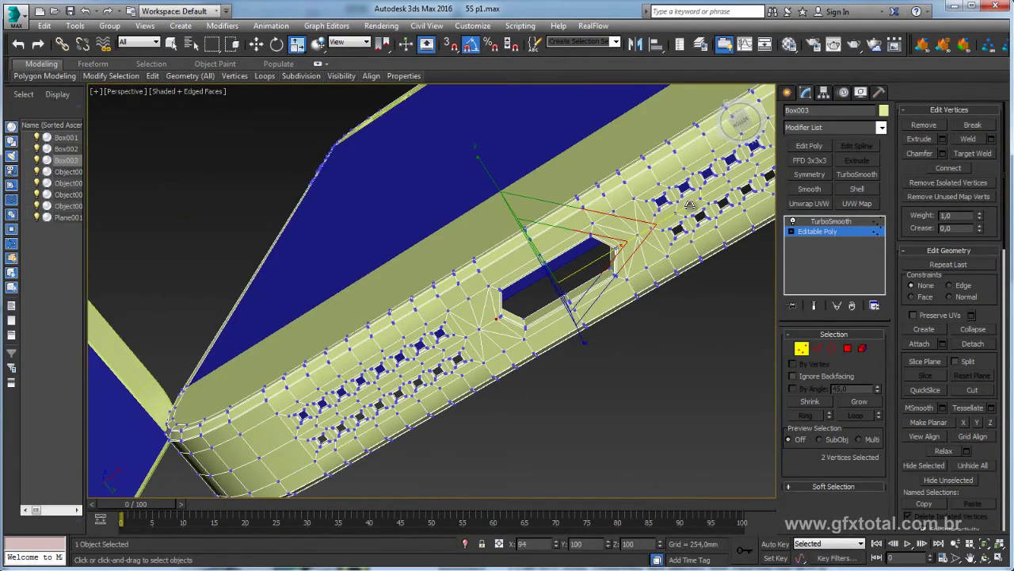
- Extrude both slot-side vertices at 0.6mm width and 0.0mm height, then reselect them
click(638, 236)
ctrl+click(478, 328)
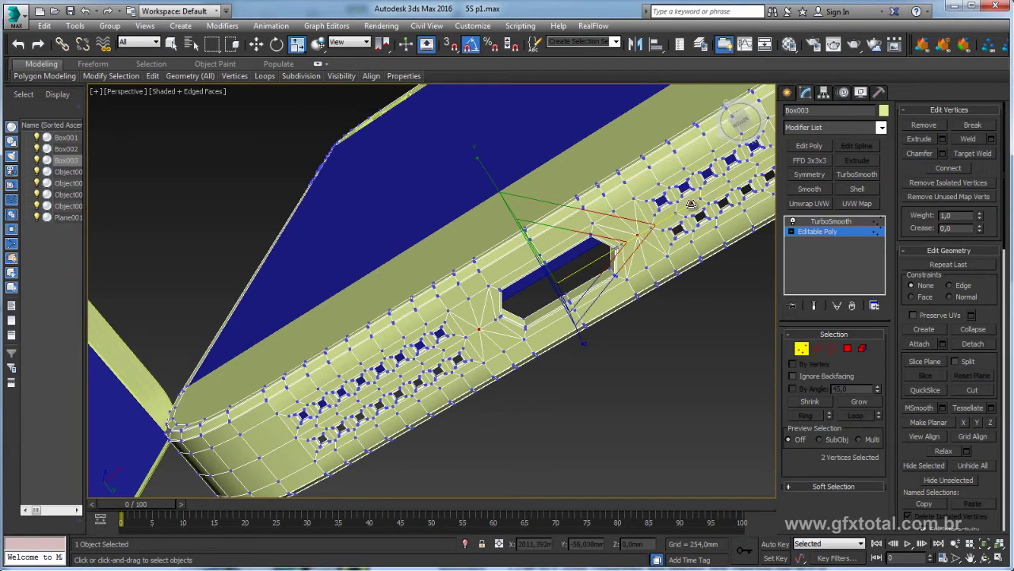
key(z)
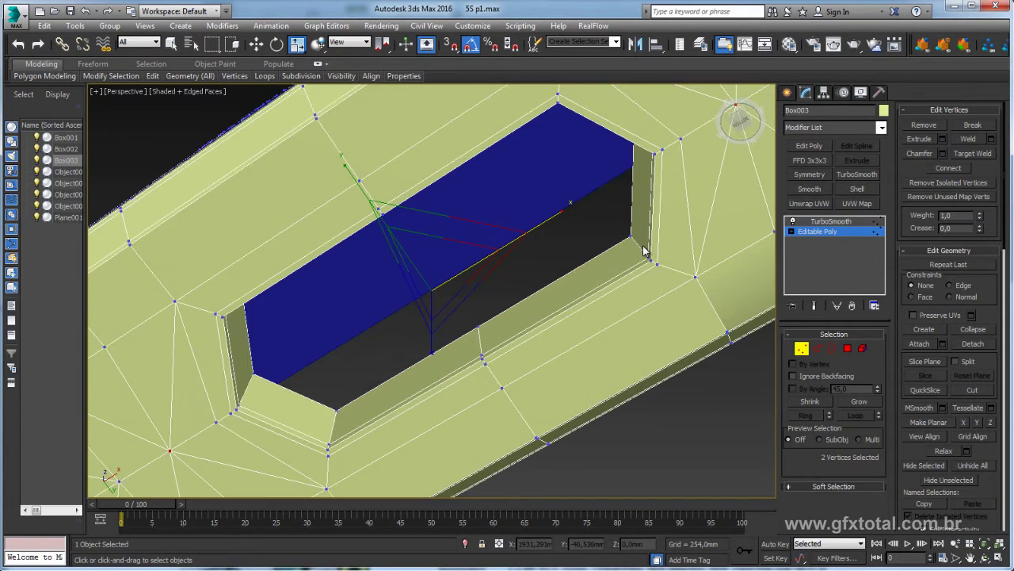
scroll(643, 252, down, 3)
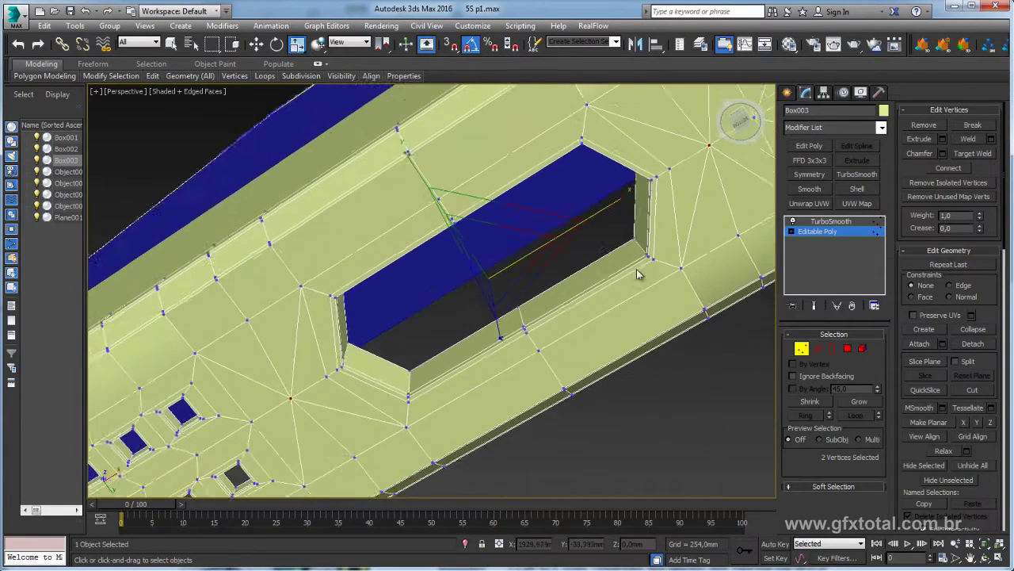
click(943, 140)
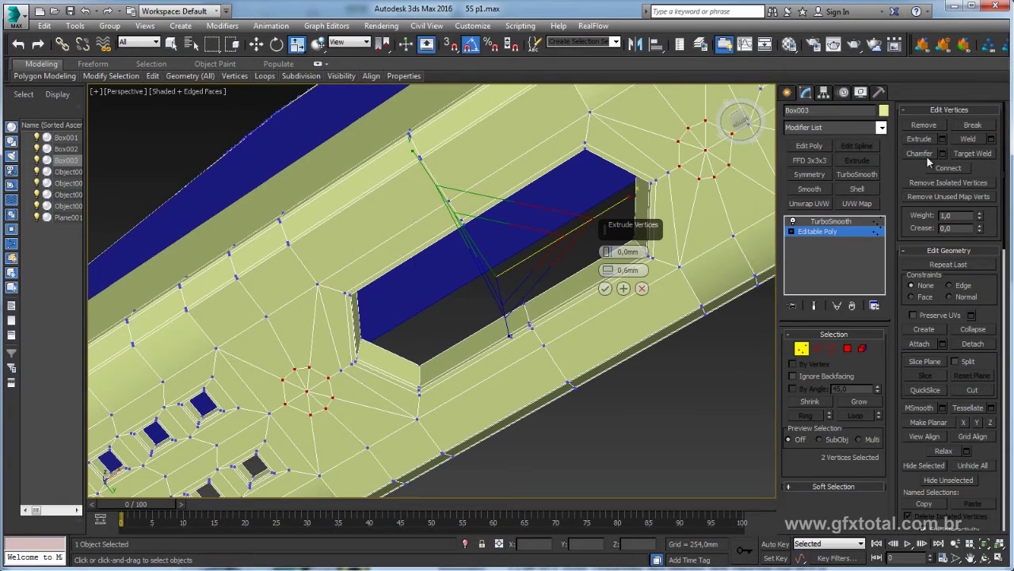
click(607, 255)
right_click(608, 252)
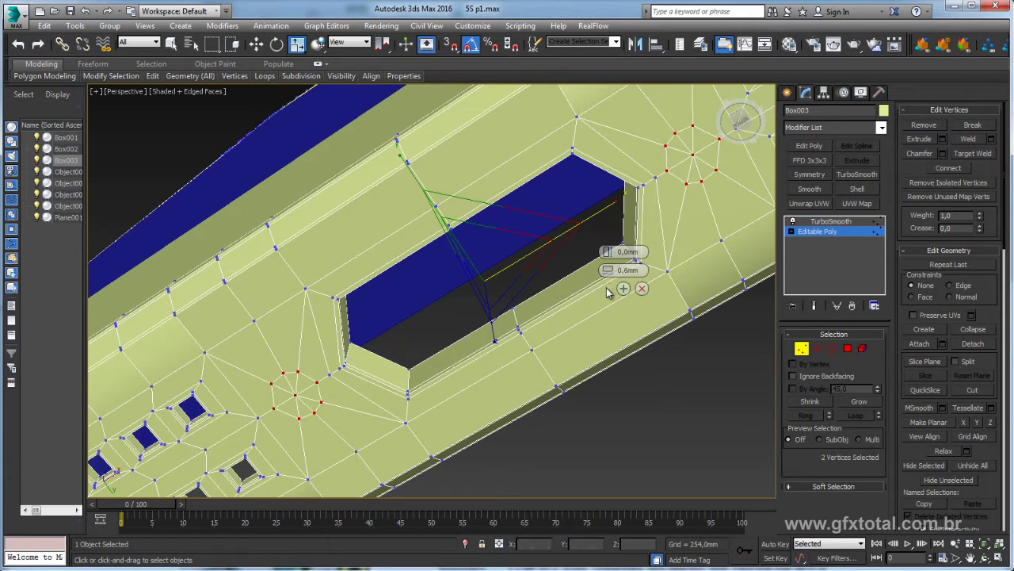
click(607, 289)
click(694, 157)
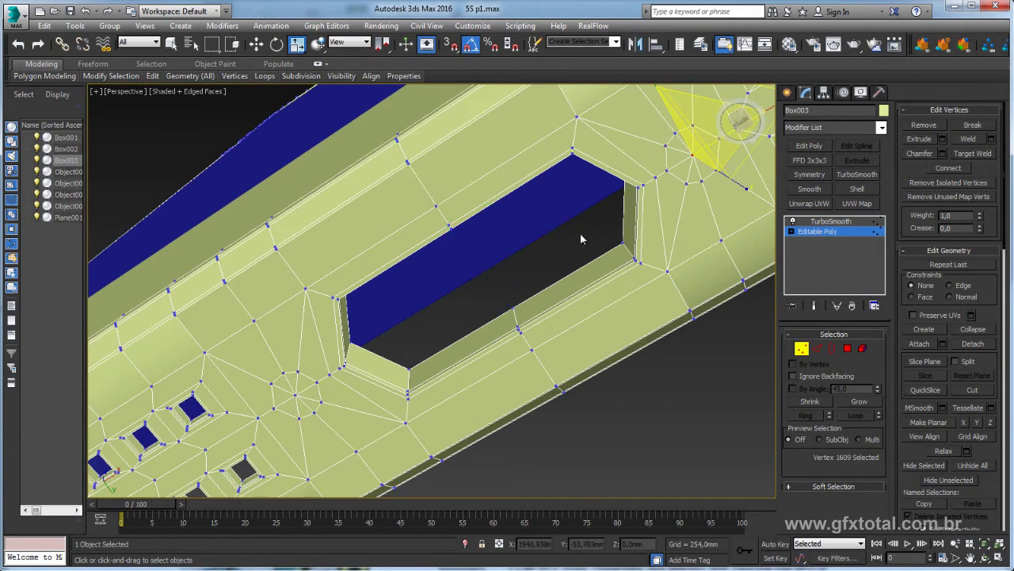
ctrl+click(294, 394)
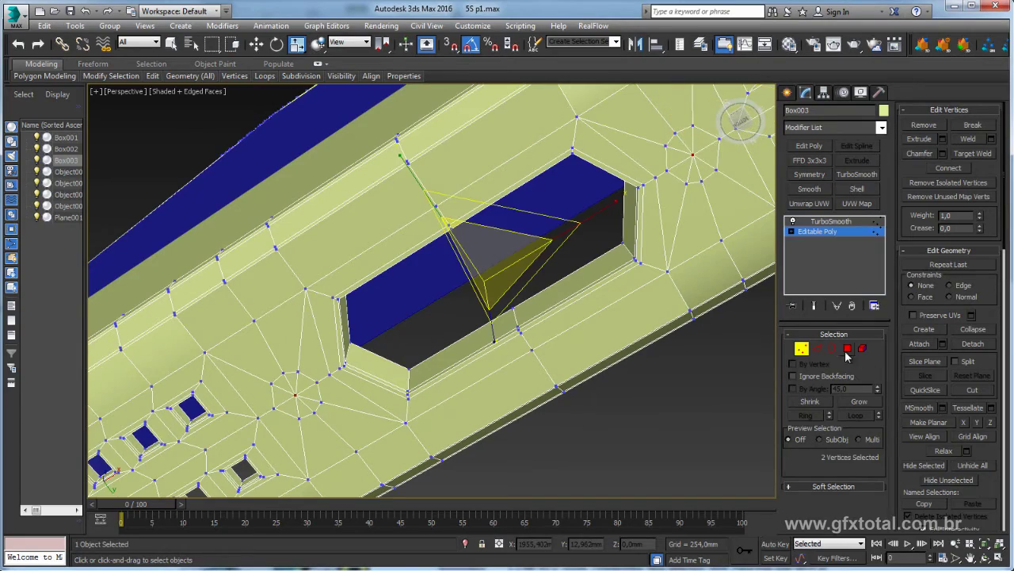
- Relax the polygon patches beside the slot into rounder shapes and squash them vertically
click(847, 349)
mouse_move(707, 303)
alt+middle_down()
mouse_move(744, 284)
mouse_move(744, 301)
alt+middle_up()
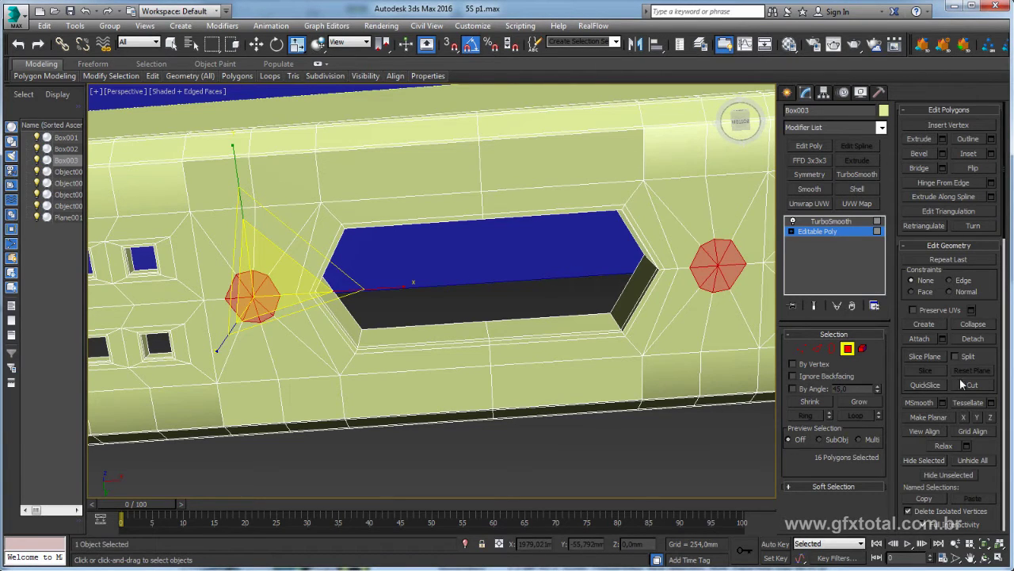
click(945, 445)
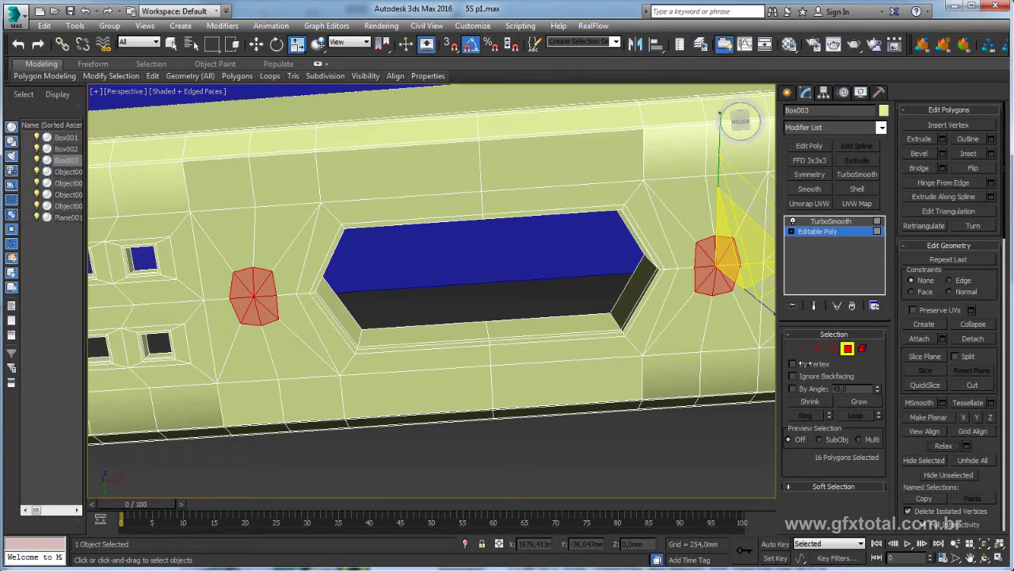
drag(719, 149, 719, 156)
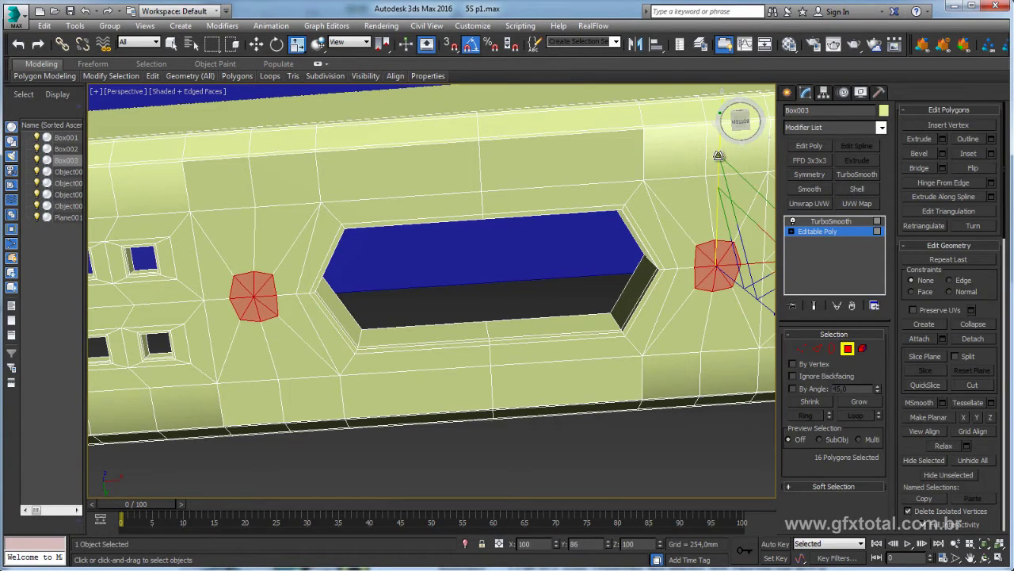
- Reselect the two vertices on either side of the connector slot
click(807, 352)
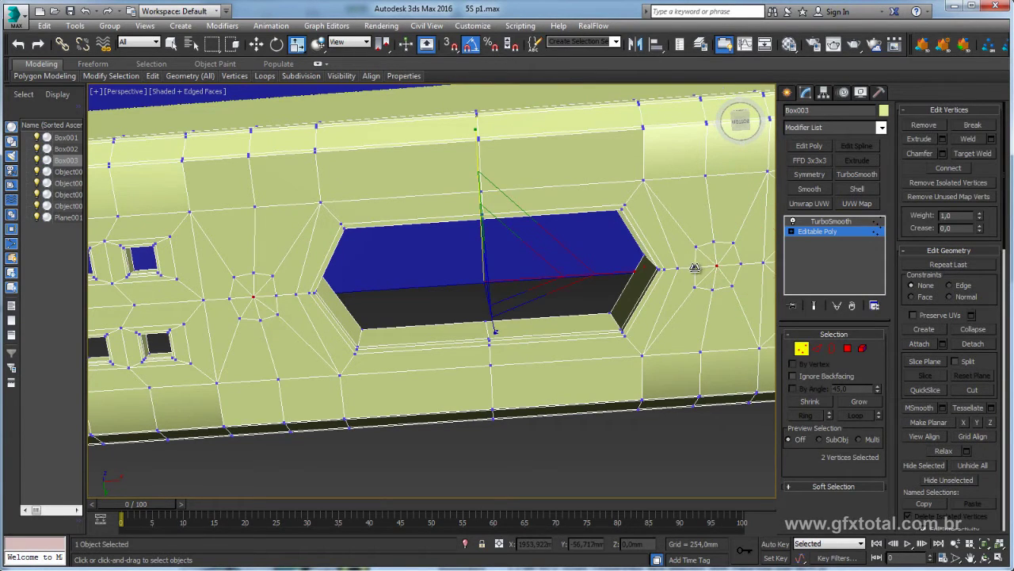
click(695, 268)
ctrl+click(277, 297)
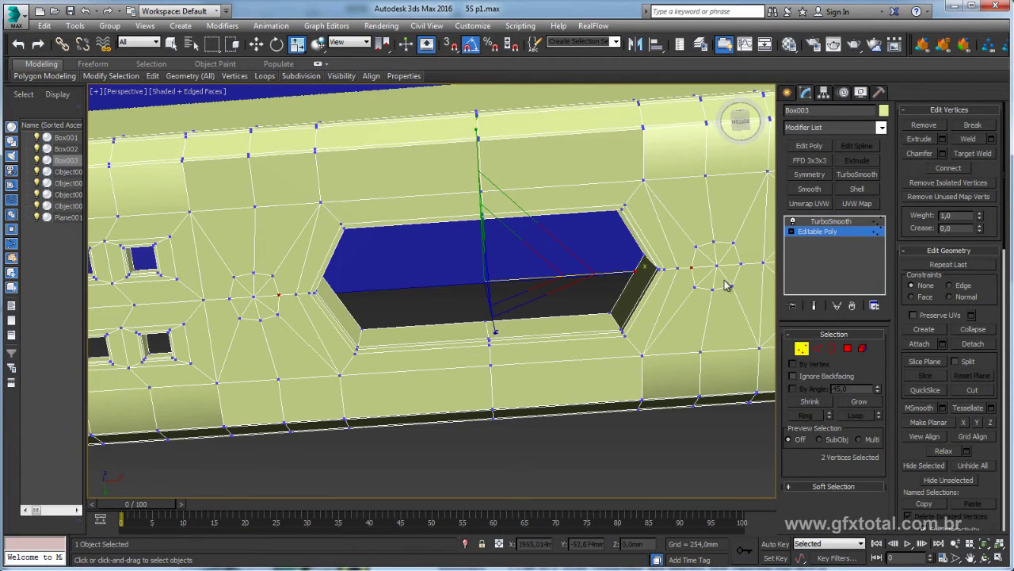
mouse_move(661, 280)
alt+middle_down()
mouse_move(673, 269)
mouse_move(724, 277)
alt+middle_up()
middle_drag(698, 233, 666, 256)
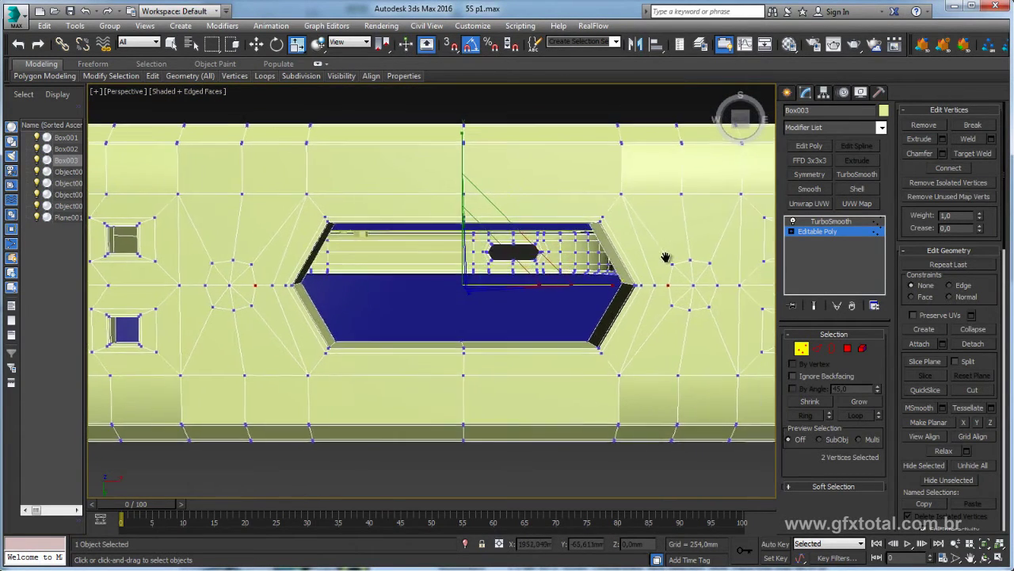
click(687, 287)
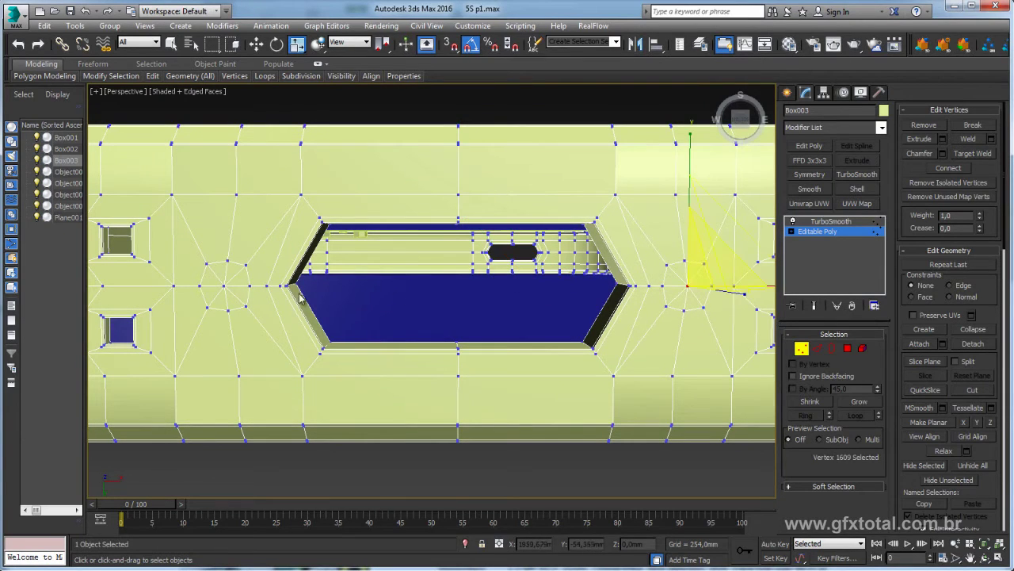
ctrl+click(225, 288)
- Inset the surrounding polygons 0.05mm as a group and delete them to open two holes
ctrl+click(850, 346)
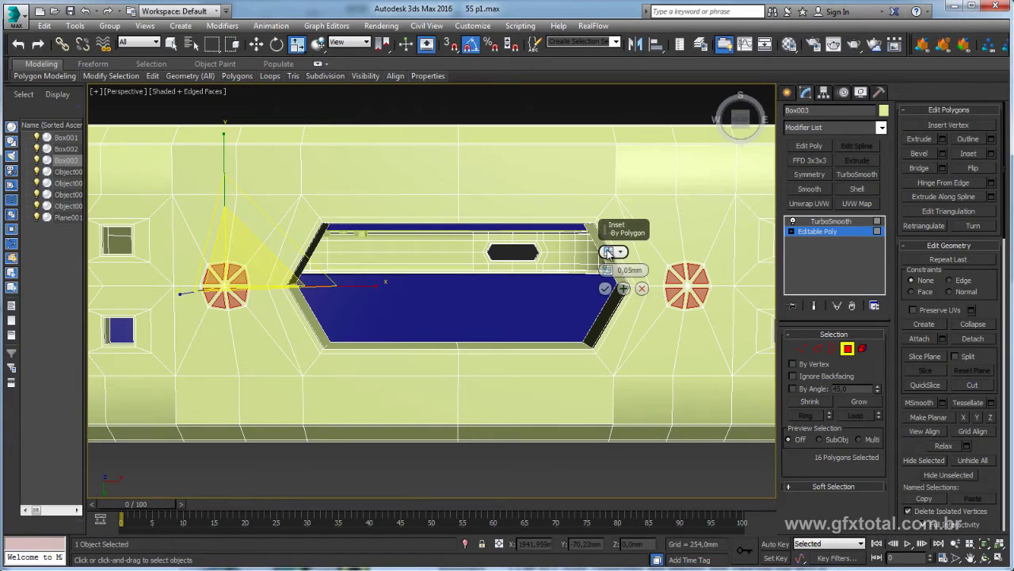
click(616, 251)
click(659, 260)
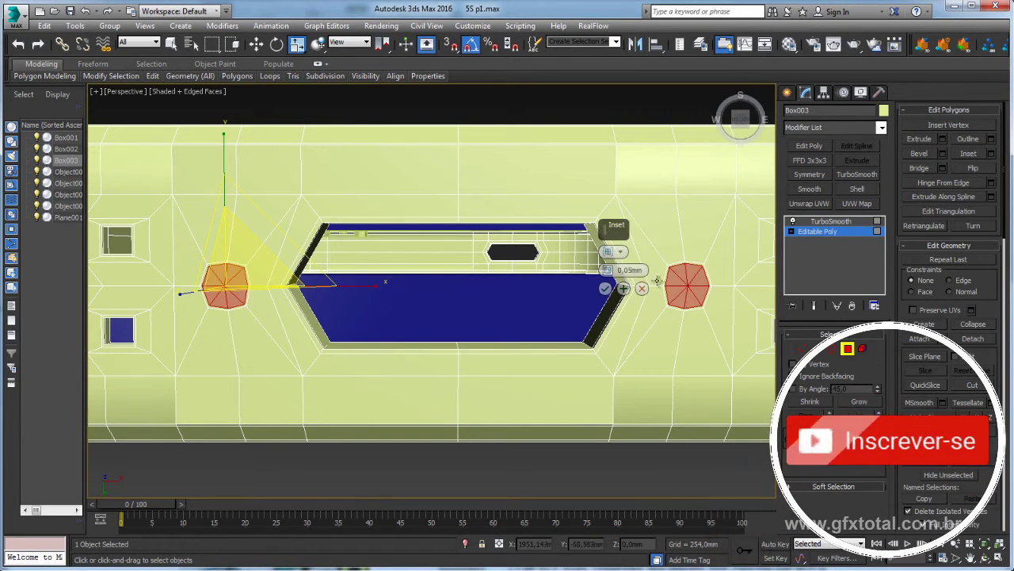
click(605, 289)
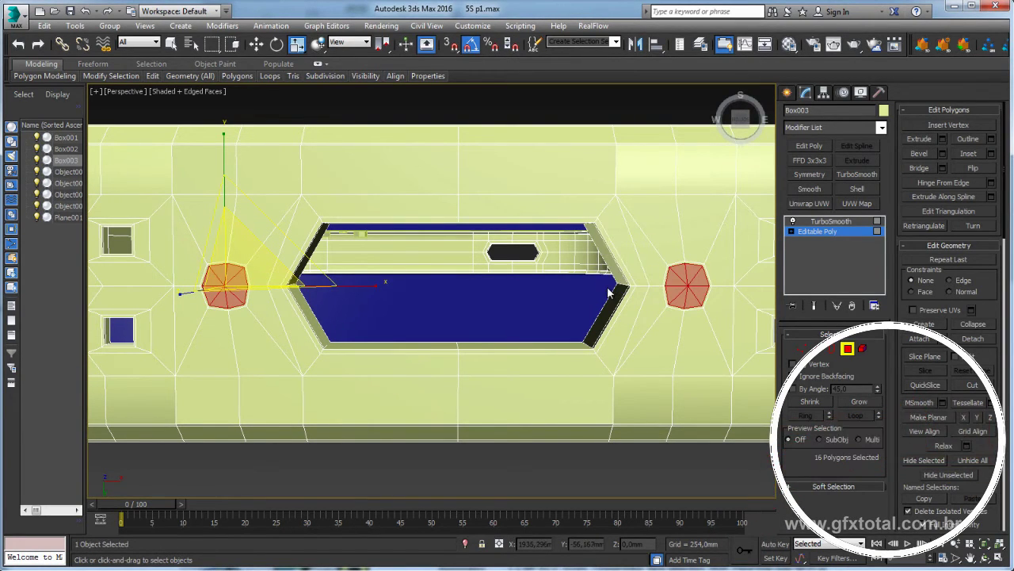
key(Delete)
- Select both hole borders and raise them about 8.9 mm along Z
key(3)
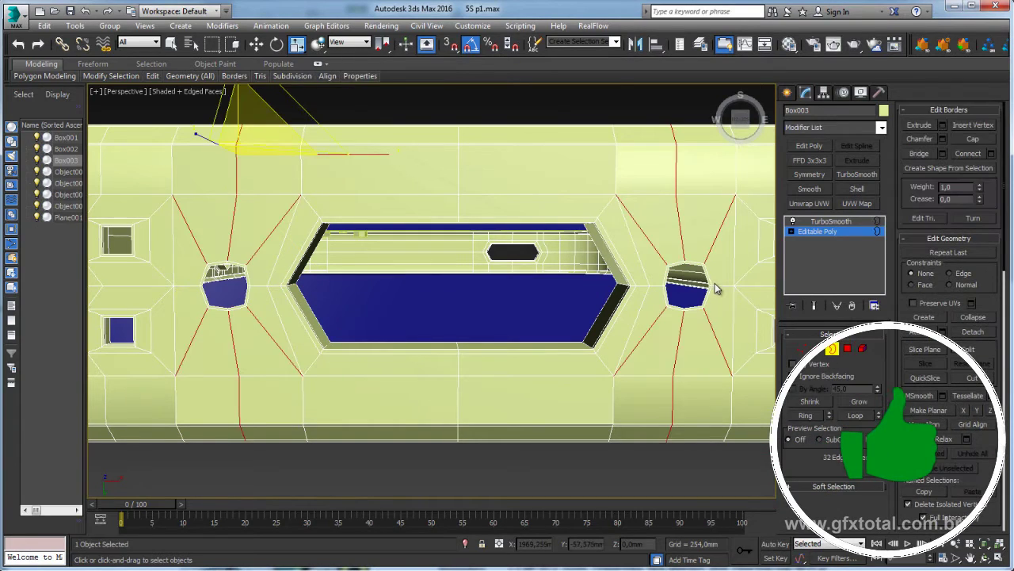
click(705, 281)
ctrl+click(246, 292)
alt+middle_drag(245, 292, 252, 190)
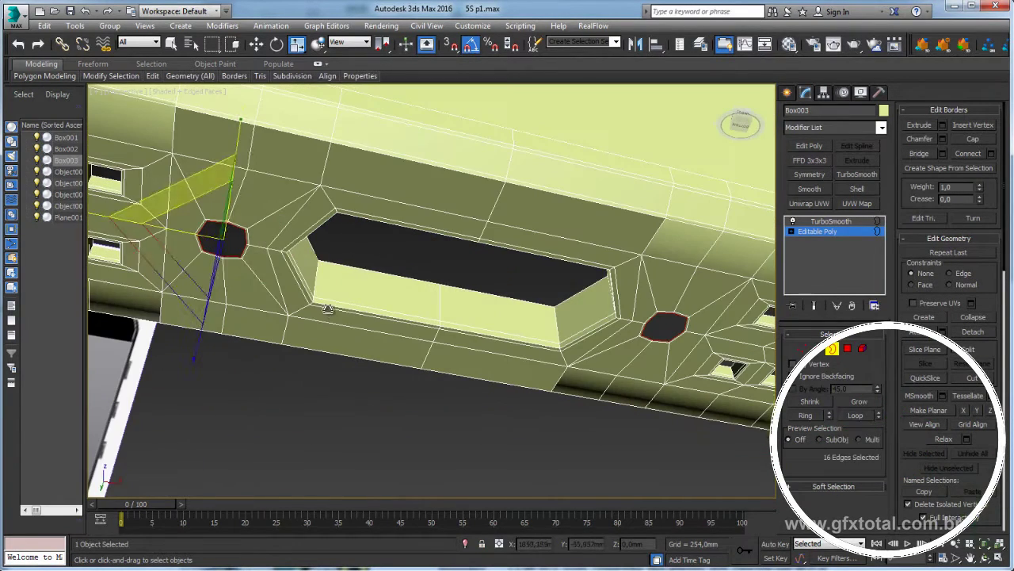
key(w)
key(e)
key(r)
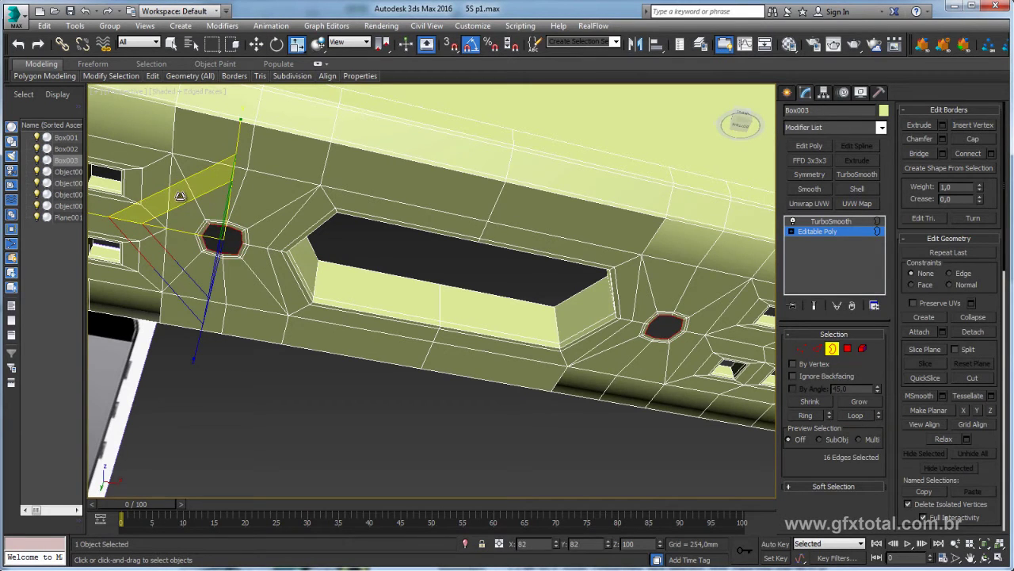
key(w)
alt+middle_drag(168, 187, 240, 188)
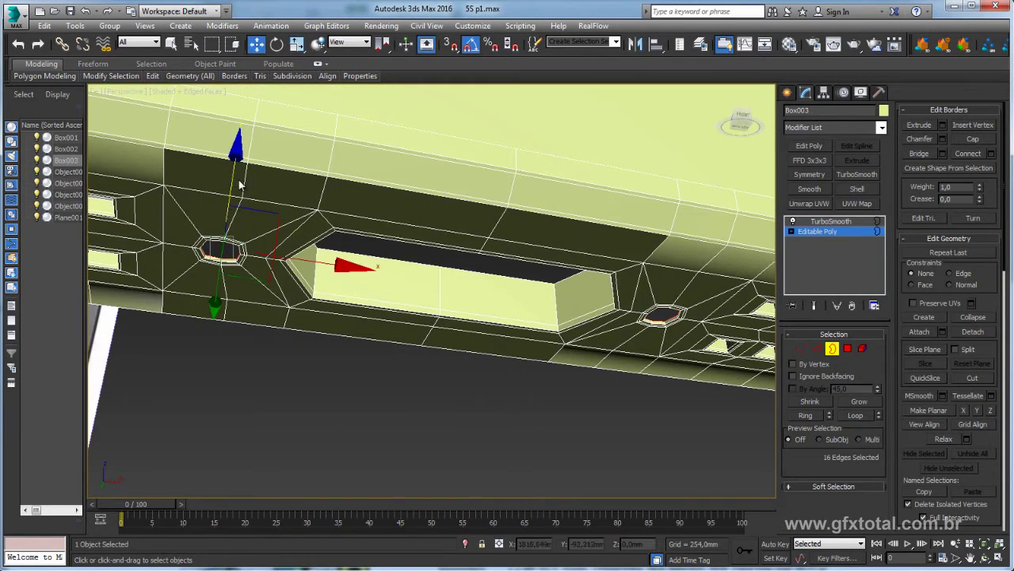
drag(238, 168, 236, 144)
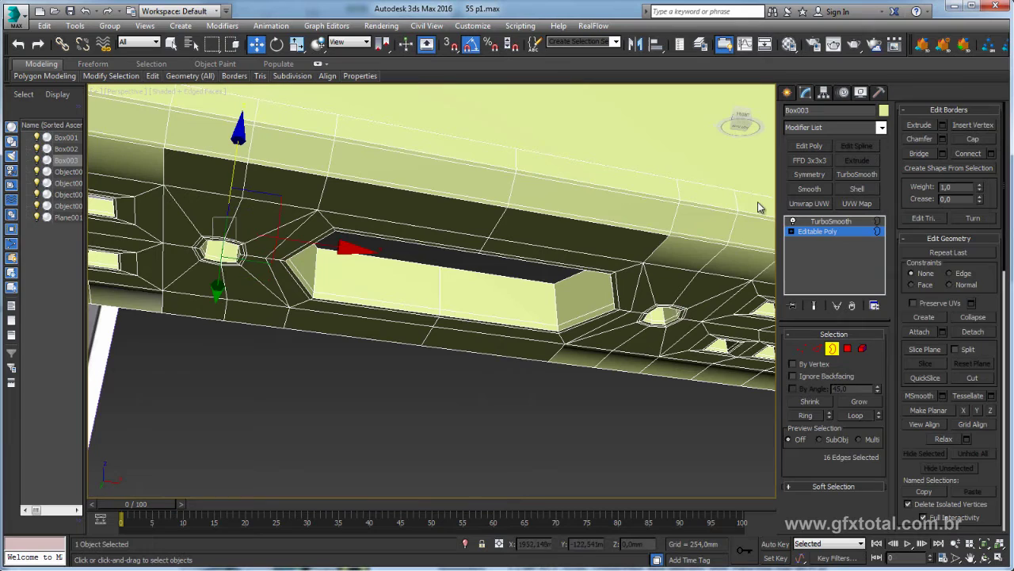
- Exit edge editing and zoom out to show the whole phone
click(818, 231)
scroll(476, 301, down, 5)
alt+middle_drag(475, 301, 623, 286)
- Turn off edged faces and frame the phone reference images in the Front view
click(599, 294)
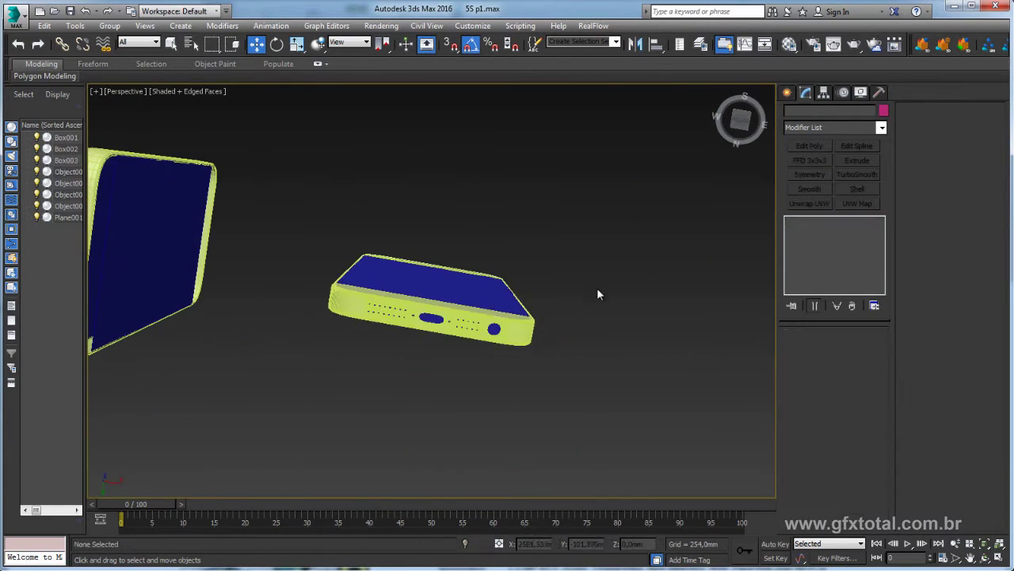
scroll(517, 309, up, 5)
key(F4)
mouse_move(549, 322)
alt+middle_down()
mouse_move(539, 310)
mouse_move(536, 352)
mouse_move(530, 314)
mouse_move(507, 301)
mouse_move(508, 269)
mouse_move(581, 317)
mouse_move(584, 290)
mouse_move(588, 326)
mouse_move(596, 288)
alt+middle_up()
click(501, 272)
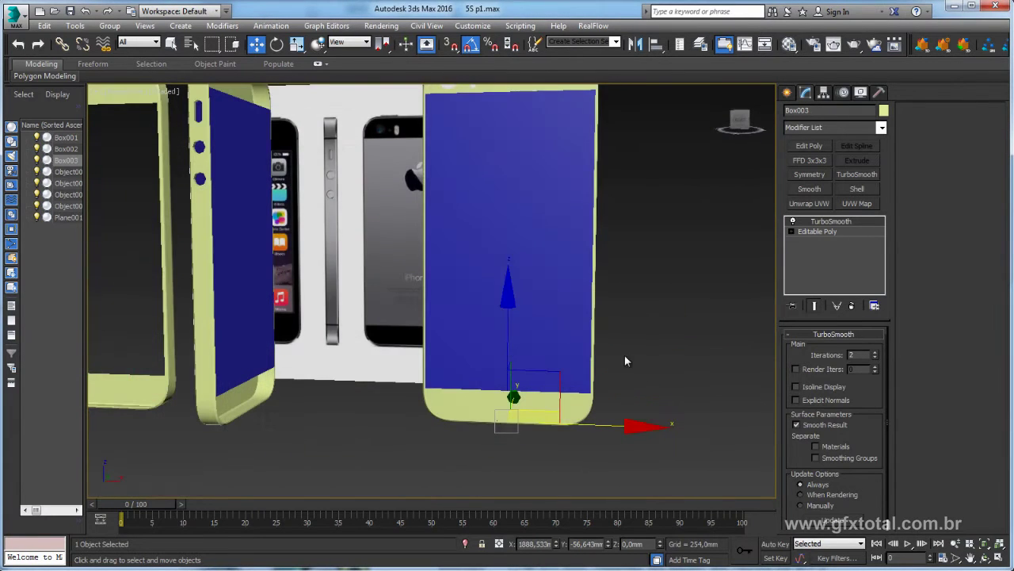
middle_drag(625, 355, 643, 310)
key(f)
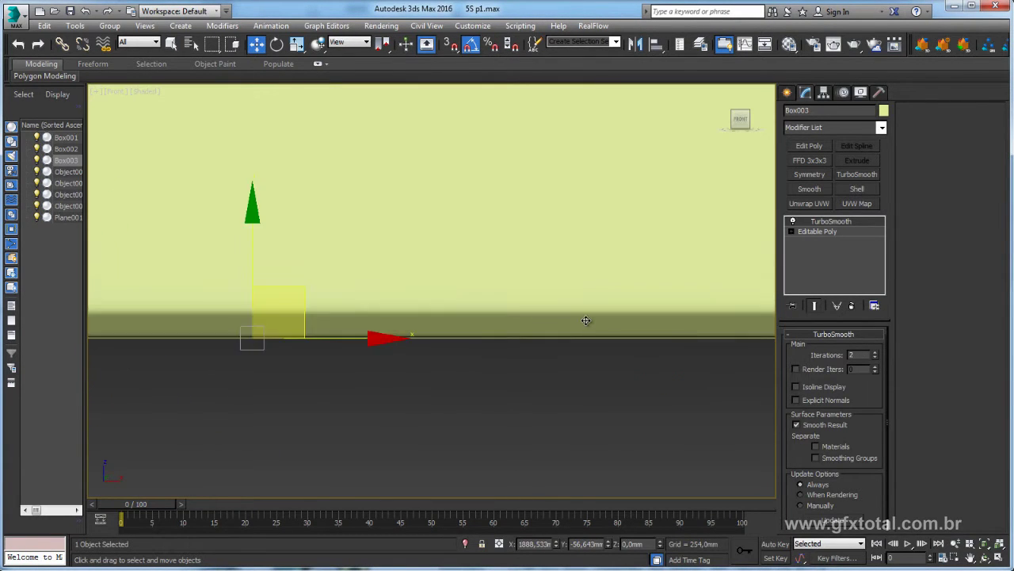
scroll(516, 326, up, 2)
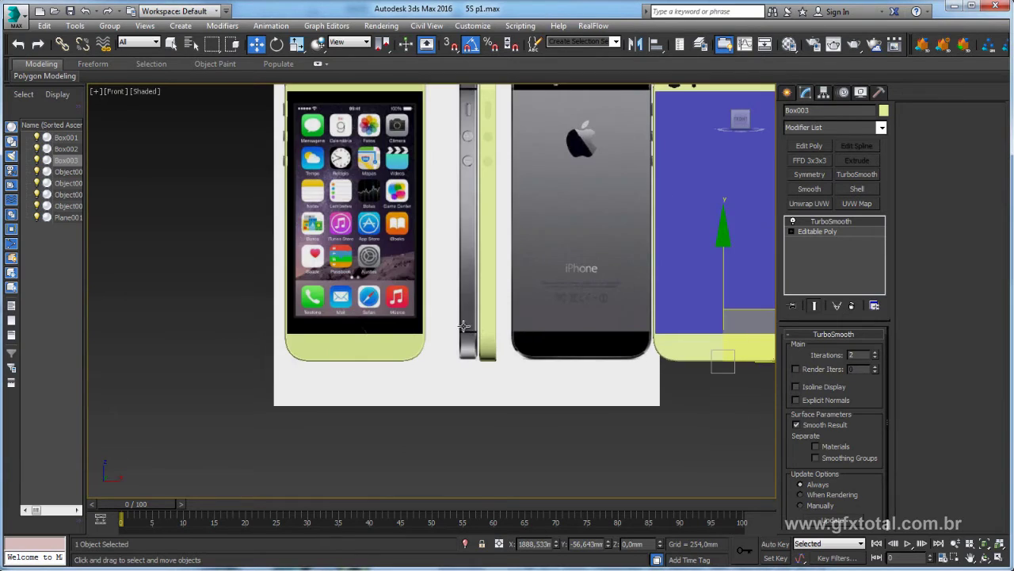
middle_drag(532, 336, 500, 476)
- Move Box001 and the side-view phone parts far to the left
click(357, 290)
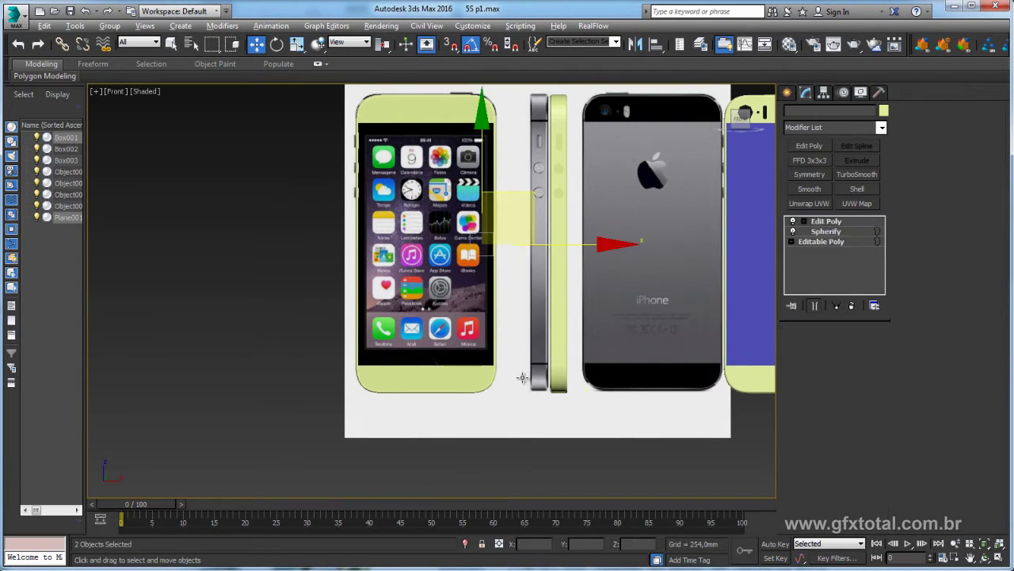
drag(538, 395, 248, 394)
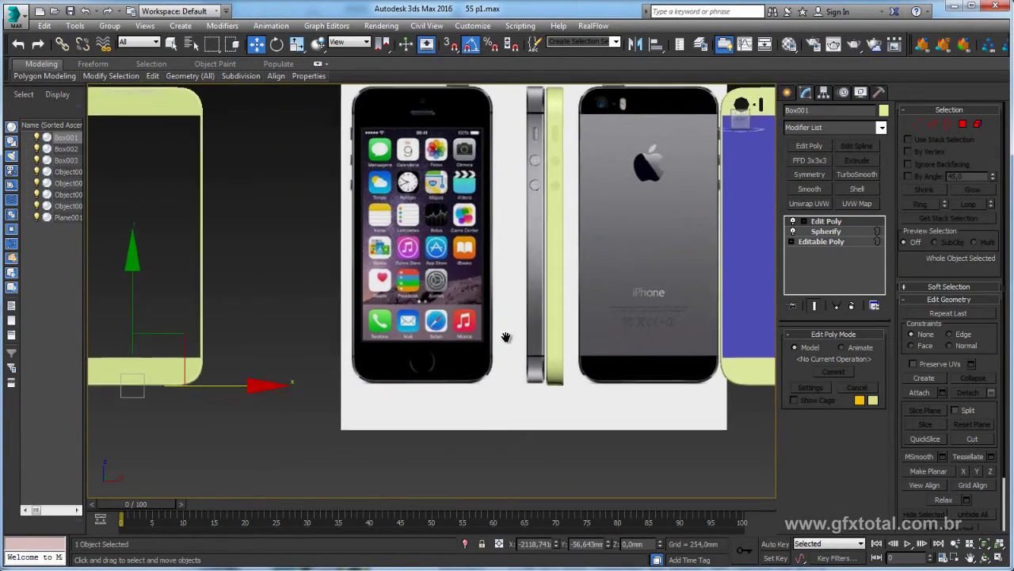
scroll(507, 337, down, 2)
drag(572, 440, 497, 147)
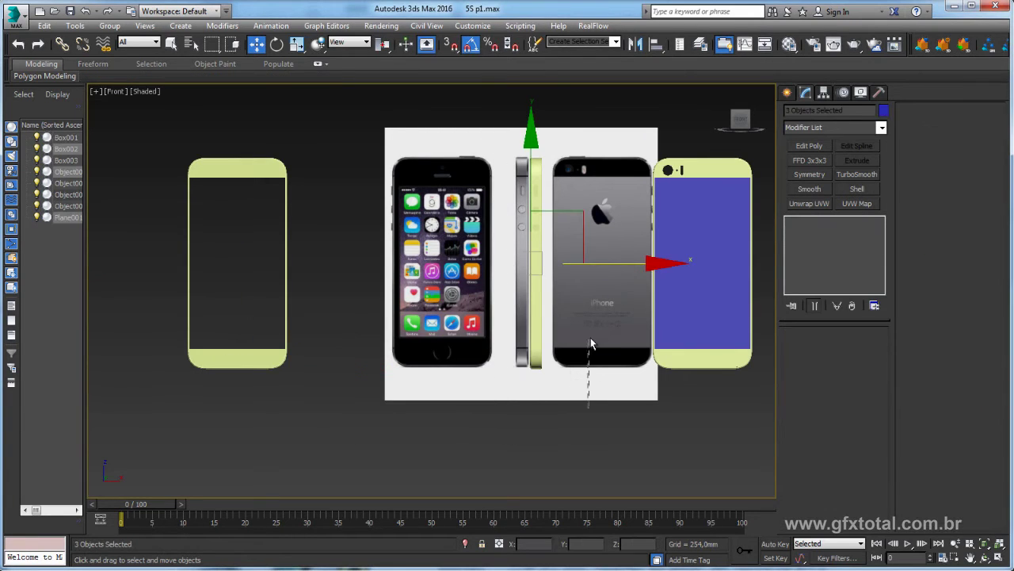
alt+click(591, 343)
drag(602, 262, 370, 263)
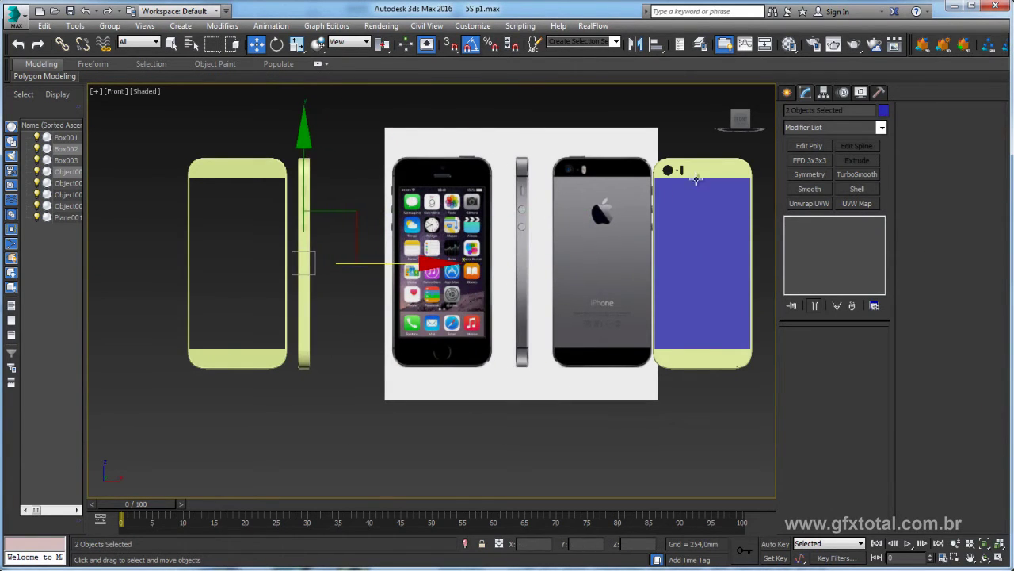
- Move the four blue-faced phone parts onto the grey back reference image
middle_drag(696, 179, 608, 159)
drag(517, 425, 515, 420)
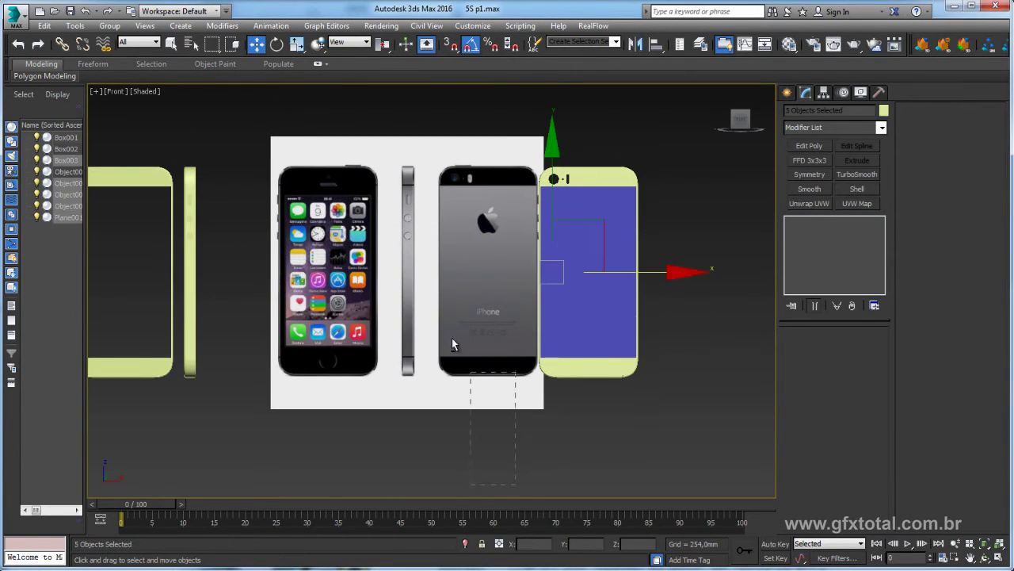
drag(700, 273, 536, 272)
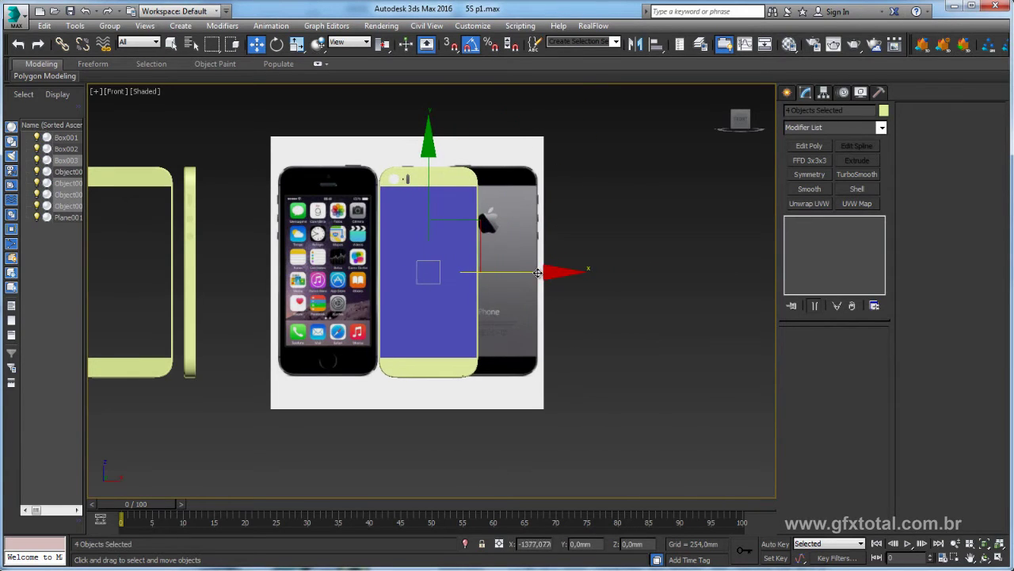
middle_drag(355, 381, 471, 323)
scroll(471, 324, up, 4)
scroll(471, 324, up, 2)
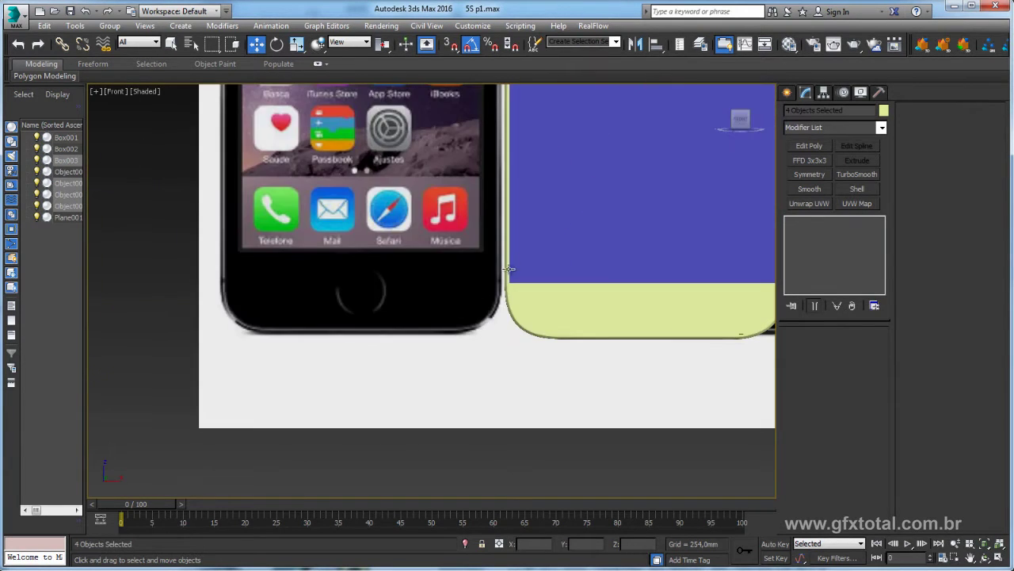
scroll(444, 349, down, 4)
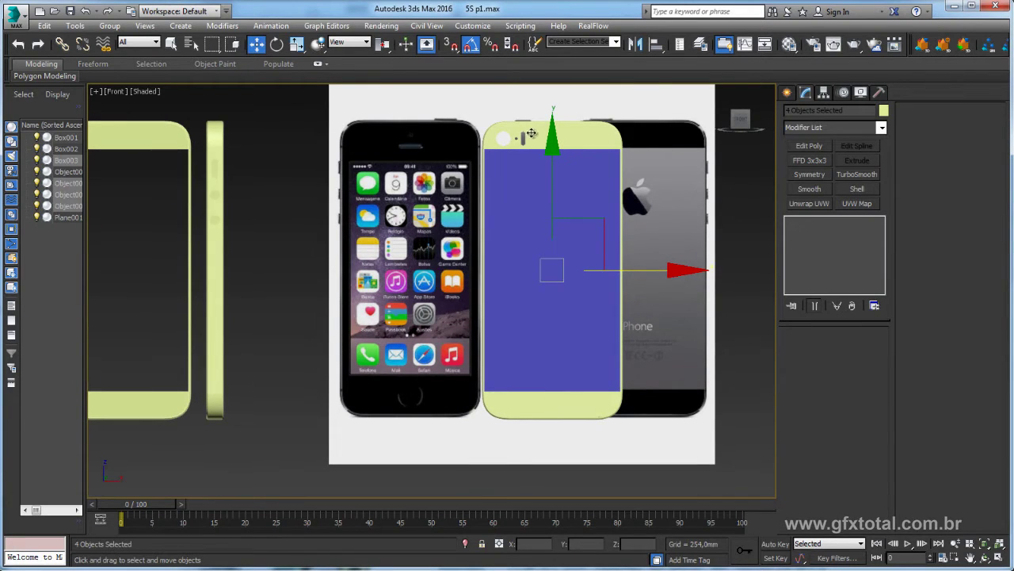
scroll(526, 396, up, 3)
scroll(534, 357, up, 2)
- Select Object007 alone and view the phone tilted from above
click(534, 362)
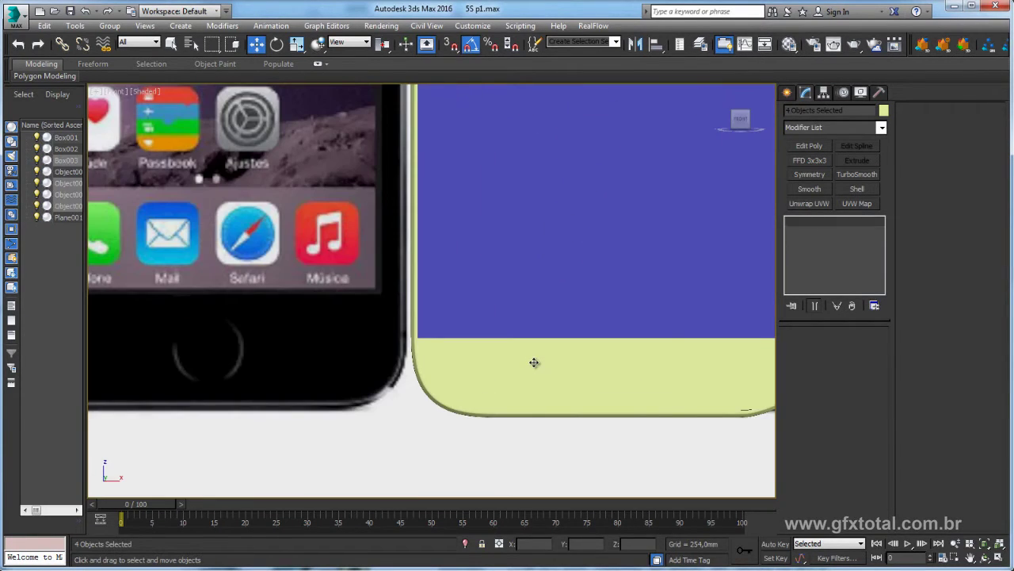
scroll(566, 356, down, 4)
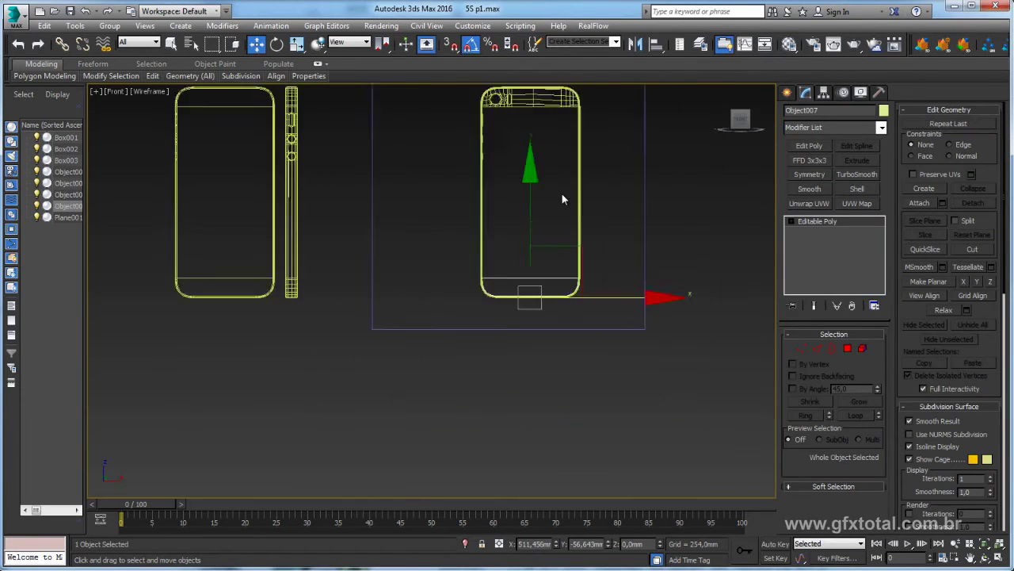
scroll(573, 254, up, 1)
alt+middle_drag(591, 260, 603, 369)
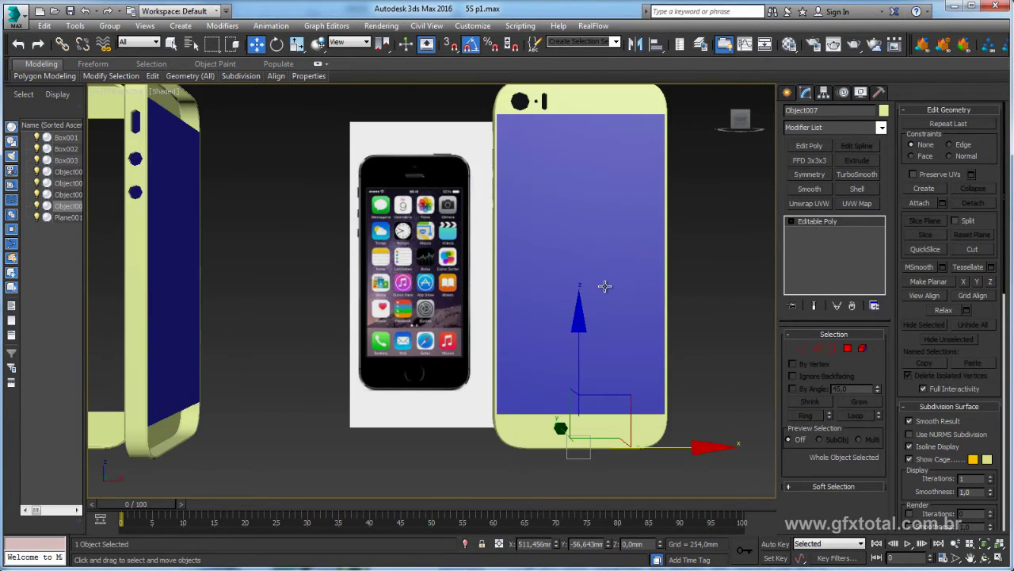
scroll(594, 214, down, 1)
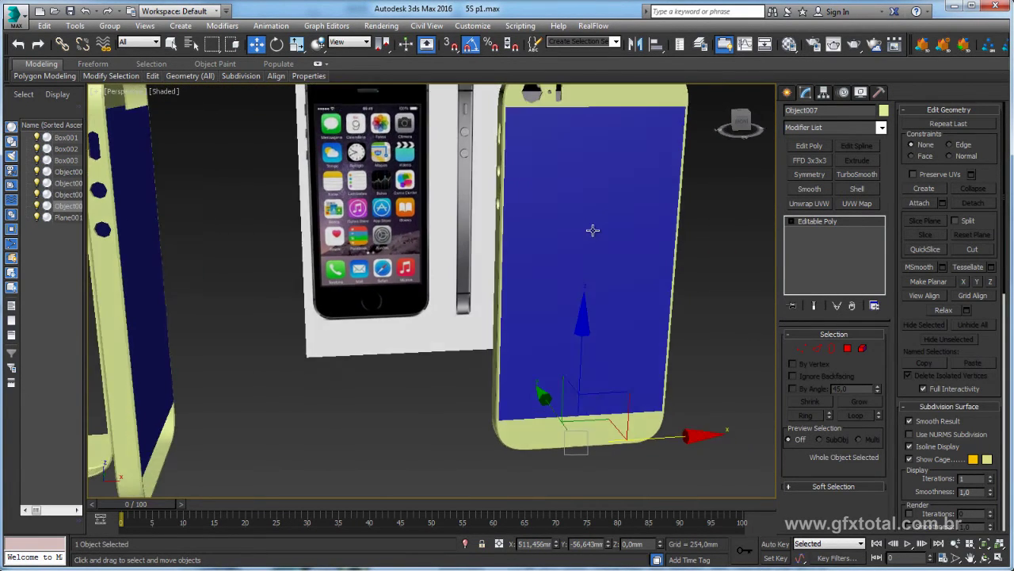
scroll(593, 228, down, 3)
alt+middle_drag(592, 228, 580, 290)
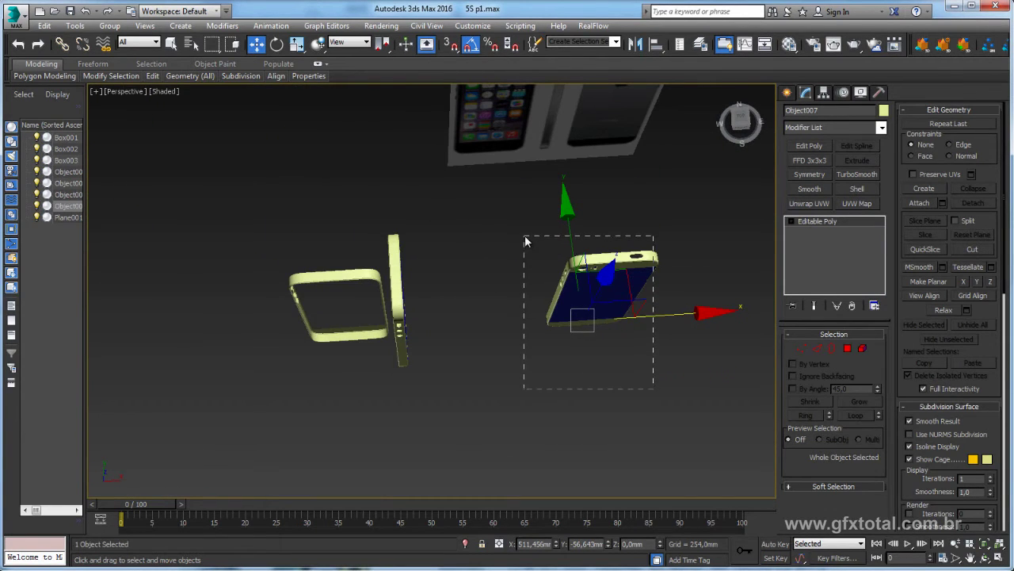
- Rotate the four blue phone parts 180° around the Z axis
drag(580, 288, 522, 231)
key(e)
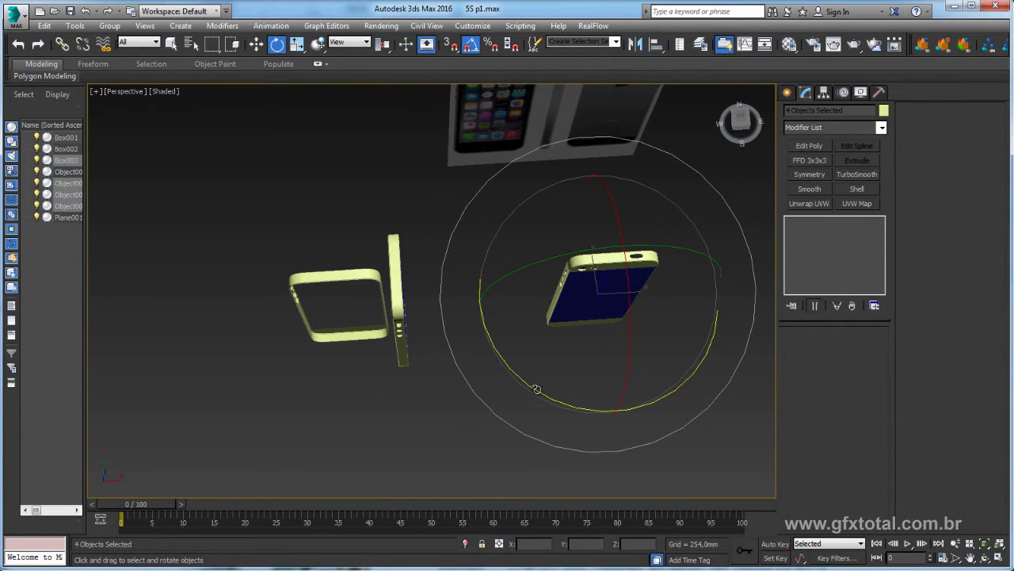
drag(537, 389, 660, 404)
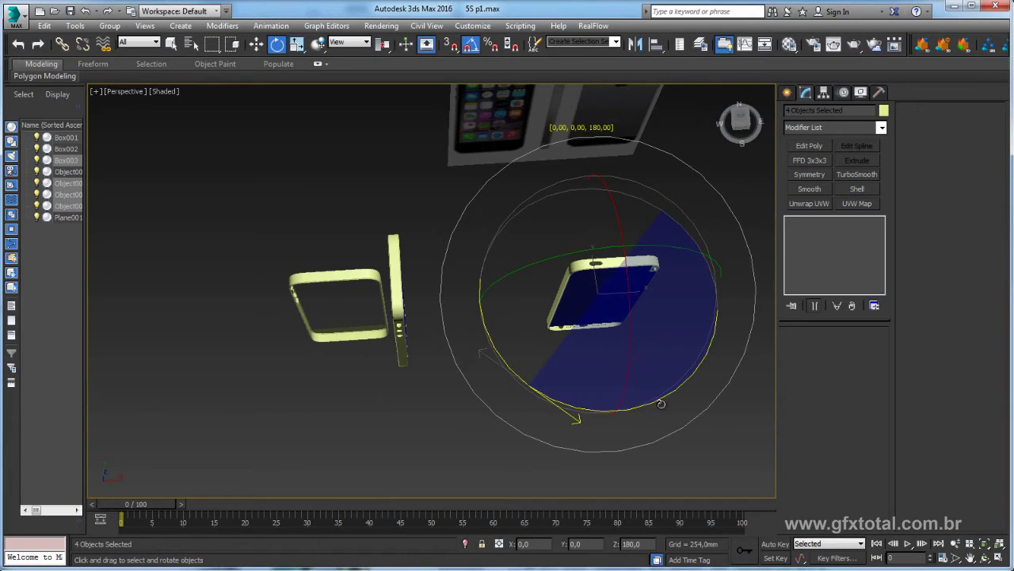
key(f)
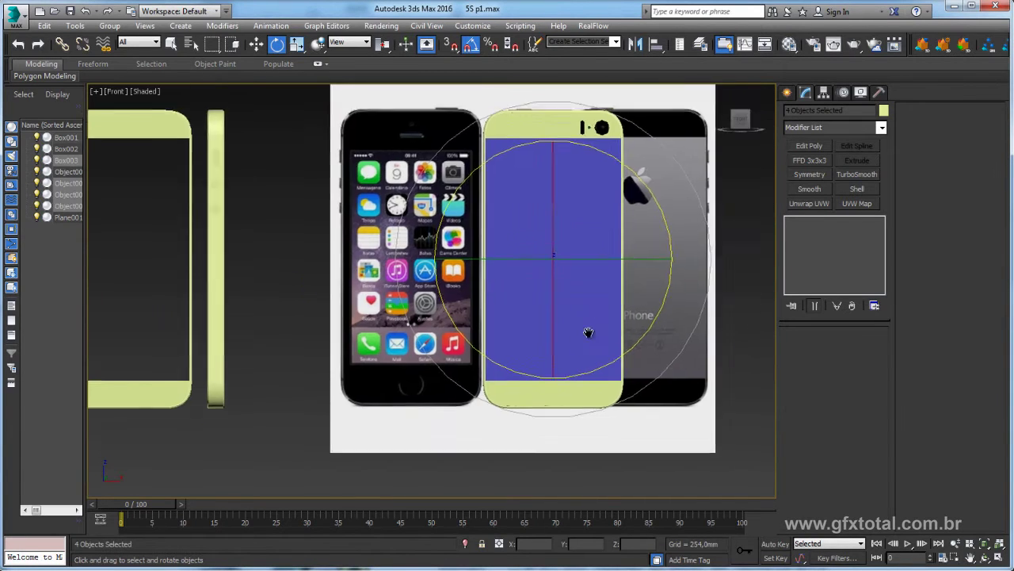
scroll(583, 331, up, 3)
scroll(575, 329, up, 3)
- Select Object007 and check its bottom face in Polygon mode
key(p)
mouse_move(579, 328)
alt+middle_down()
mouse_move(645, 351)
mouse_move(652, 369)
mouse_move(579, 323)
mouse_move(479, 311)
mouse_move(548, 306)
mouse_move(592, 332)
mouse_move(379, 341)
mouse_move(645, 326)
alt+middle_up()
click(592, 331)
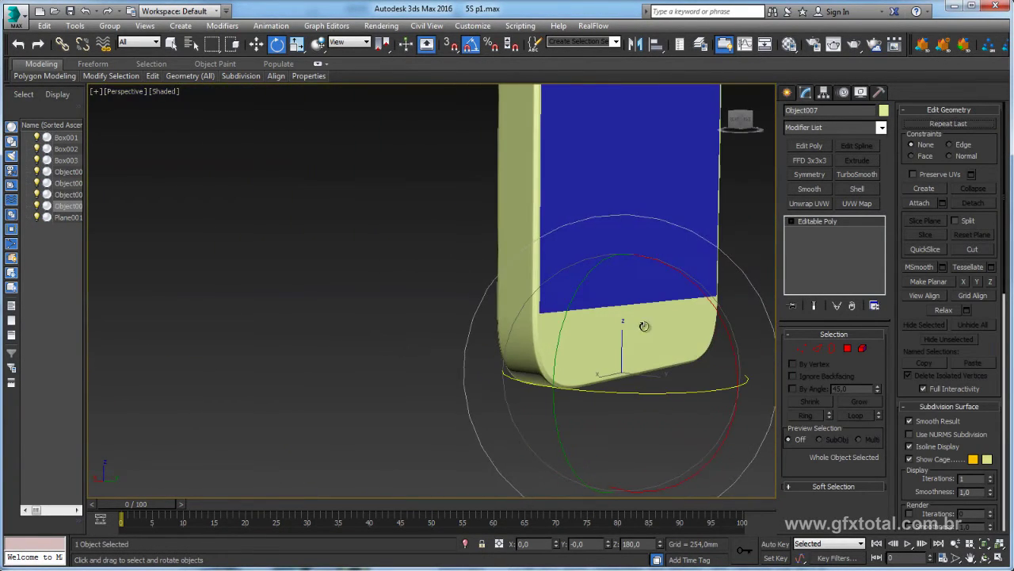
click(848, 349)
click(659, 332)
mouse_move(654, 360)
alt+middle_down()
mouse_move(697, 317)
mouse_move(532, 309)
alt+middle_up()
click(854, 222)
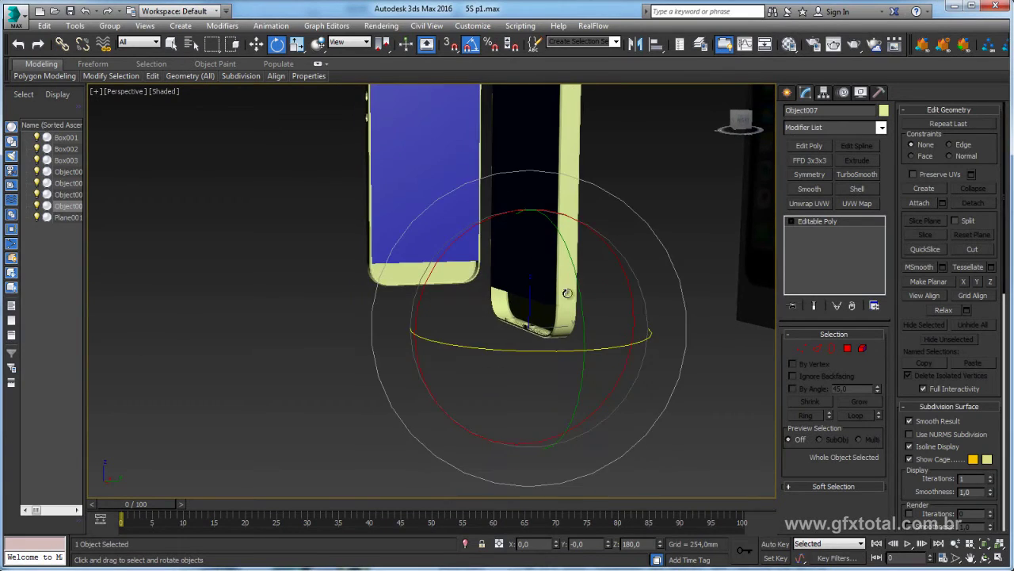
alt+middle_drag(535, 346, 557, 333)
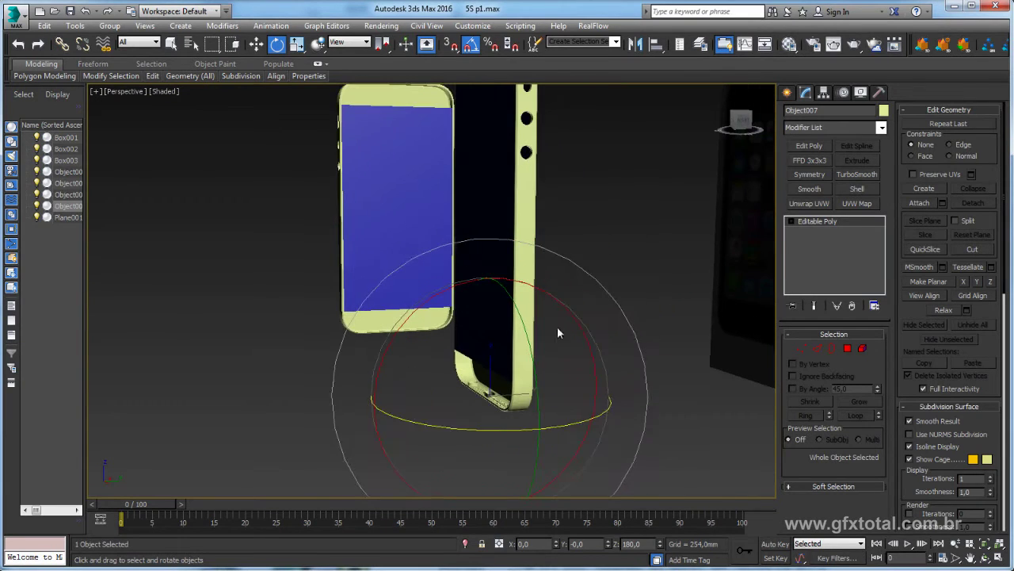
- Align Object007's pivot to Box003's center using Affect Pivot Only and Align
click(824, 93)
click(832, 172)
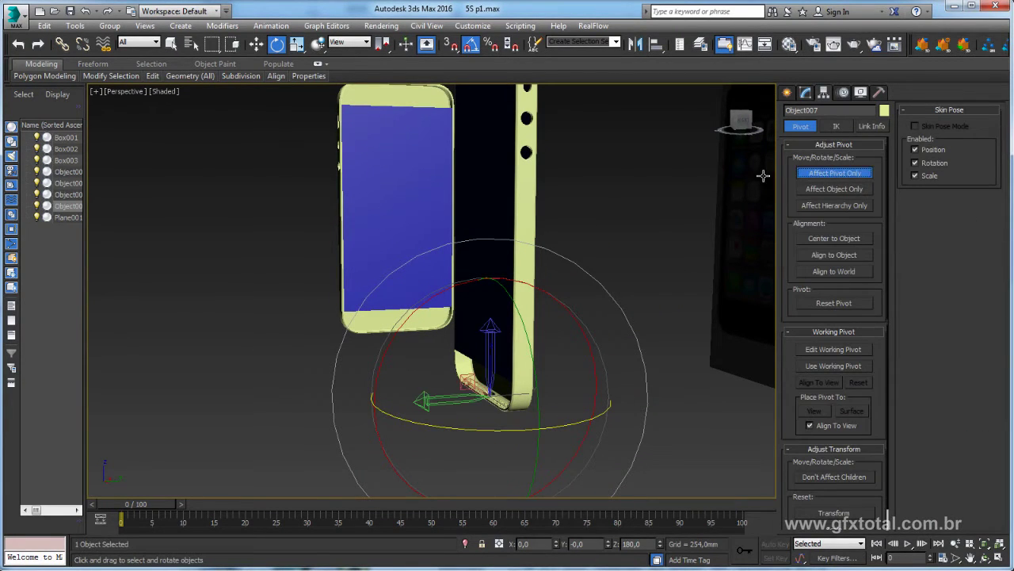
alt+middle_drag(619, 238, 595, 131)
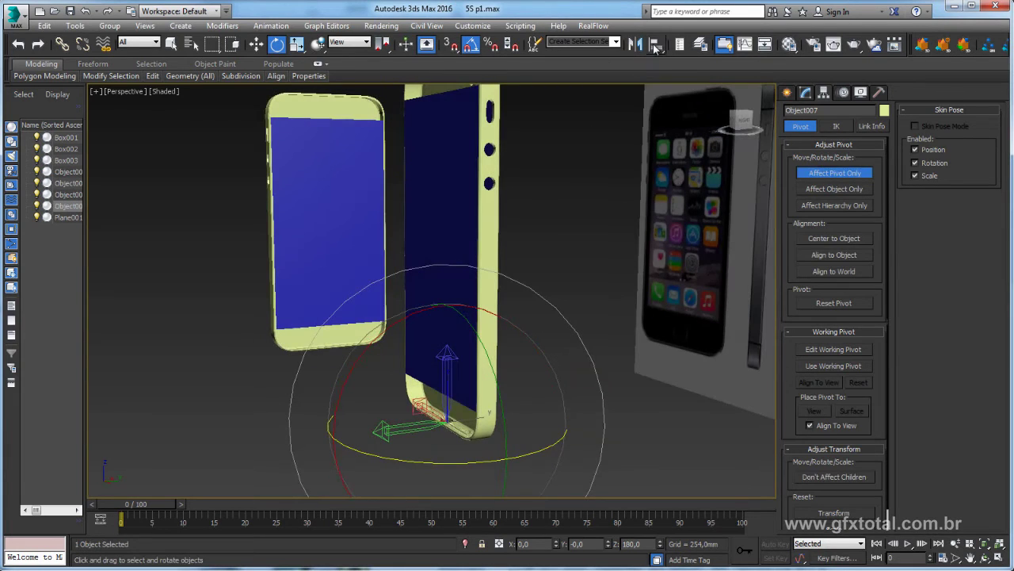
click(656, 44)
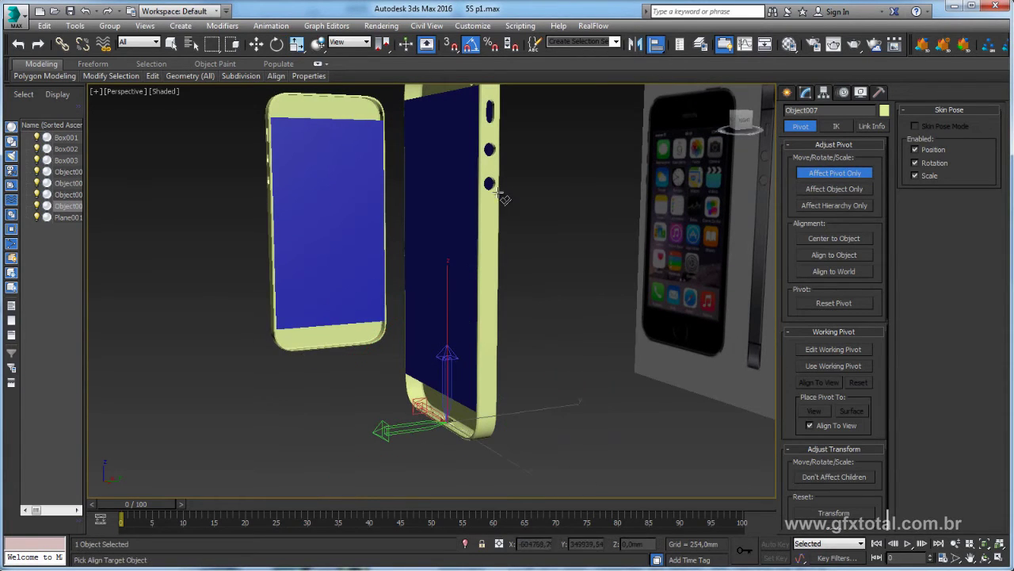
click(489, 240)
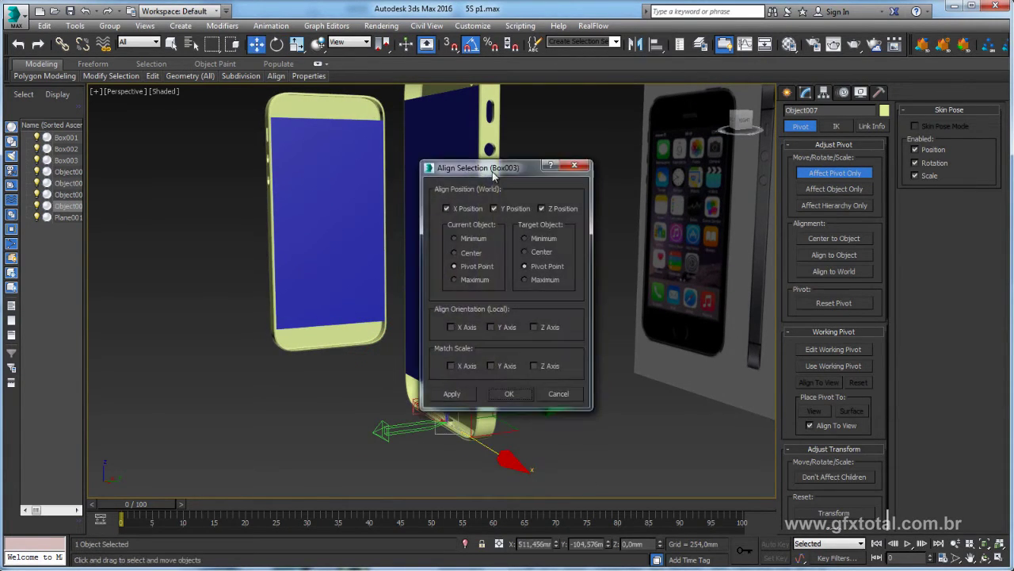
drag(497, 175, 673, 132)
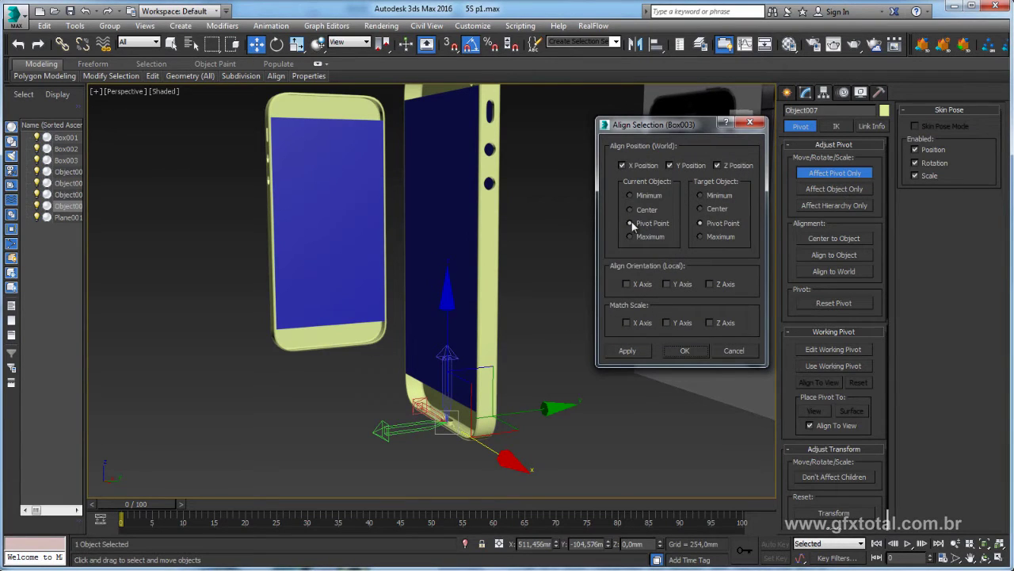
click(700, 209)
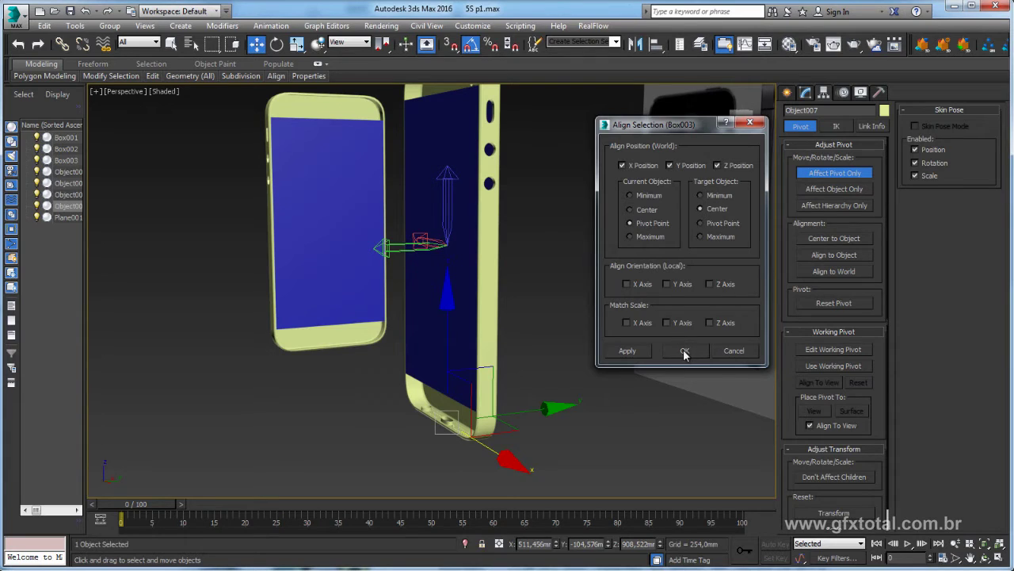
click(684, 349)
click(829, 175)
alt+middle_drag(558, 272, 610, 128)
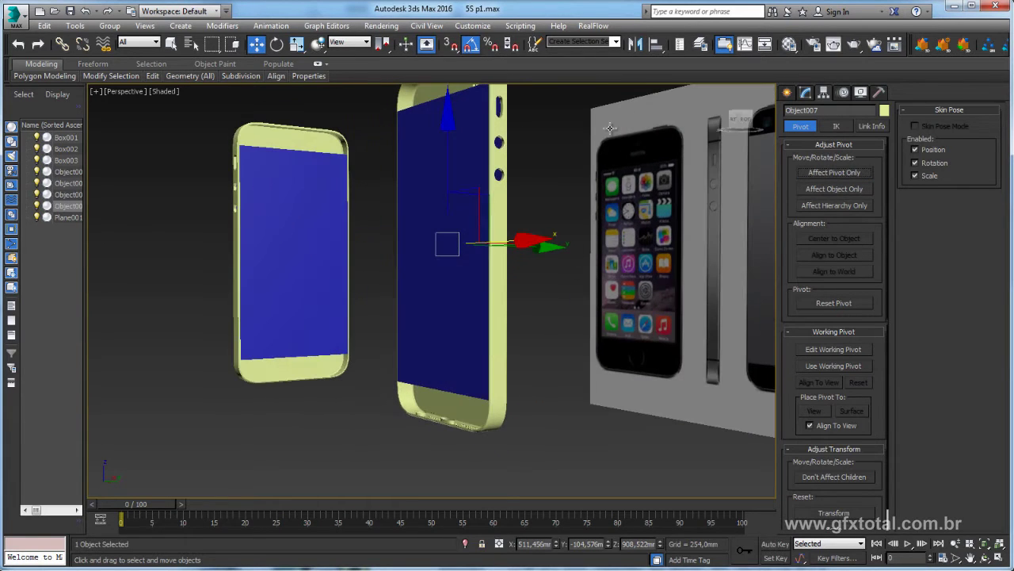
- Mirror the back panel across the Y axis as a copy
click(637, 45)
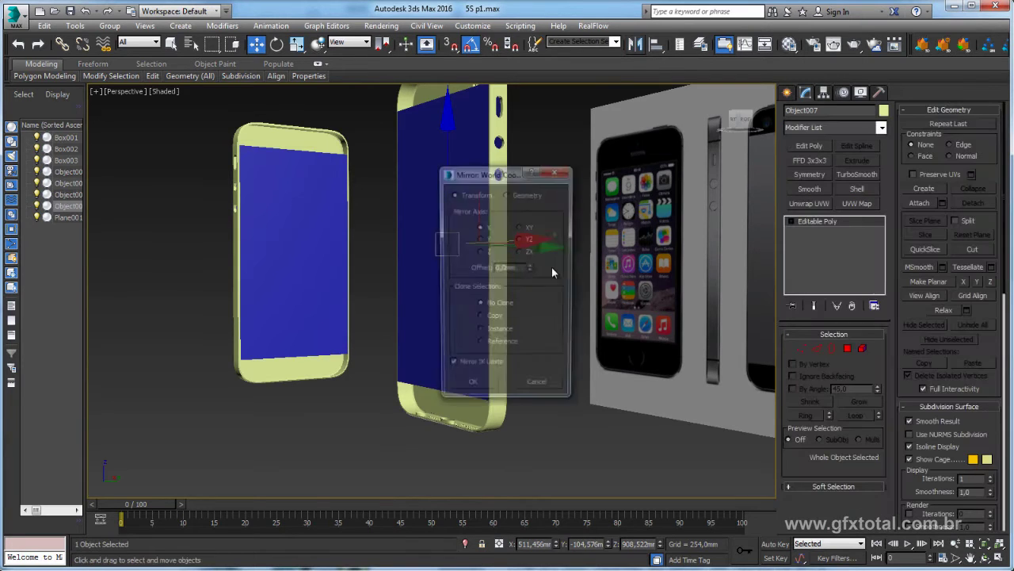
drag(527, 173, 649, 153)
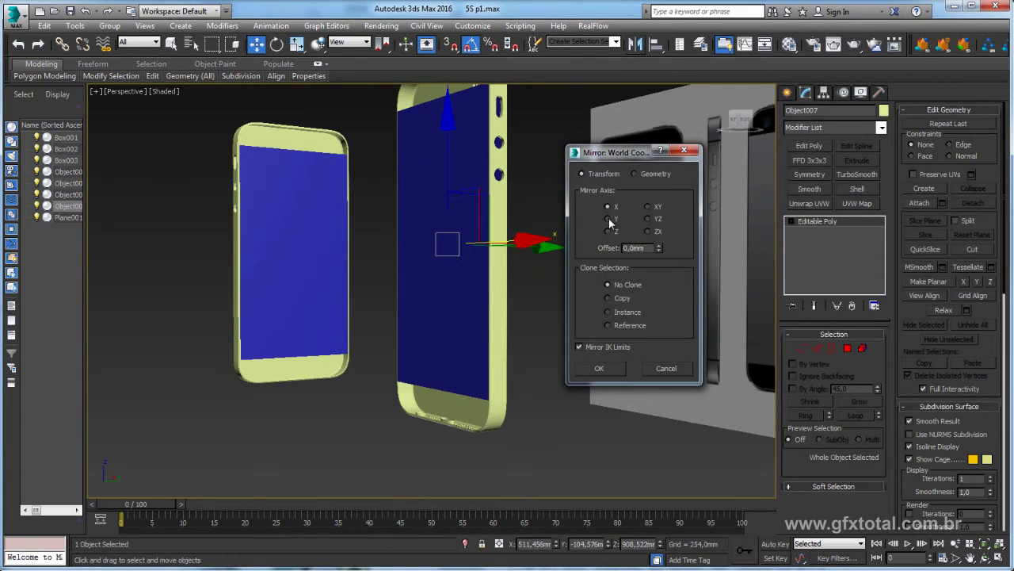
click(615, 297)
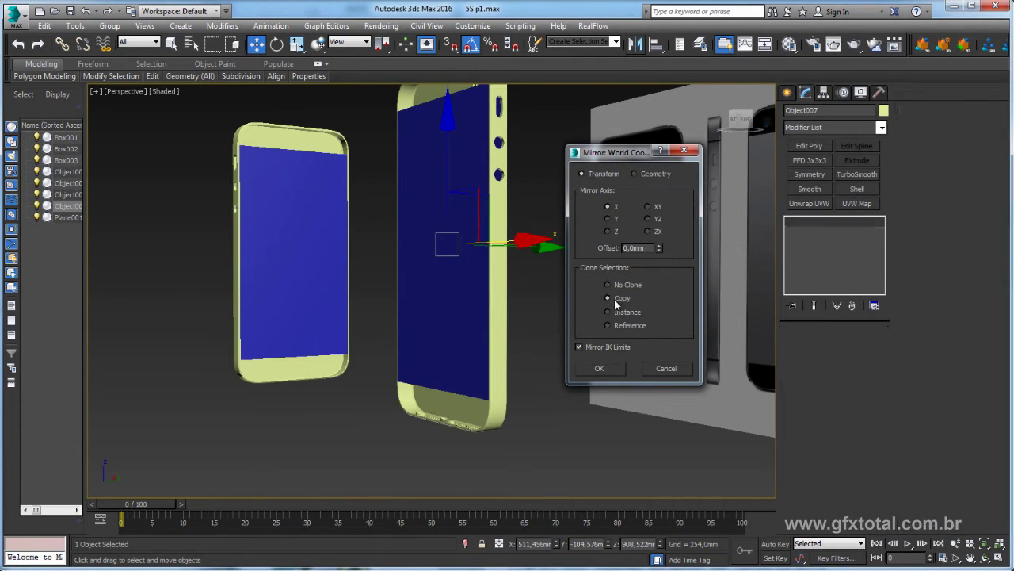
click(609, 219)
click(600, 368)
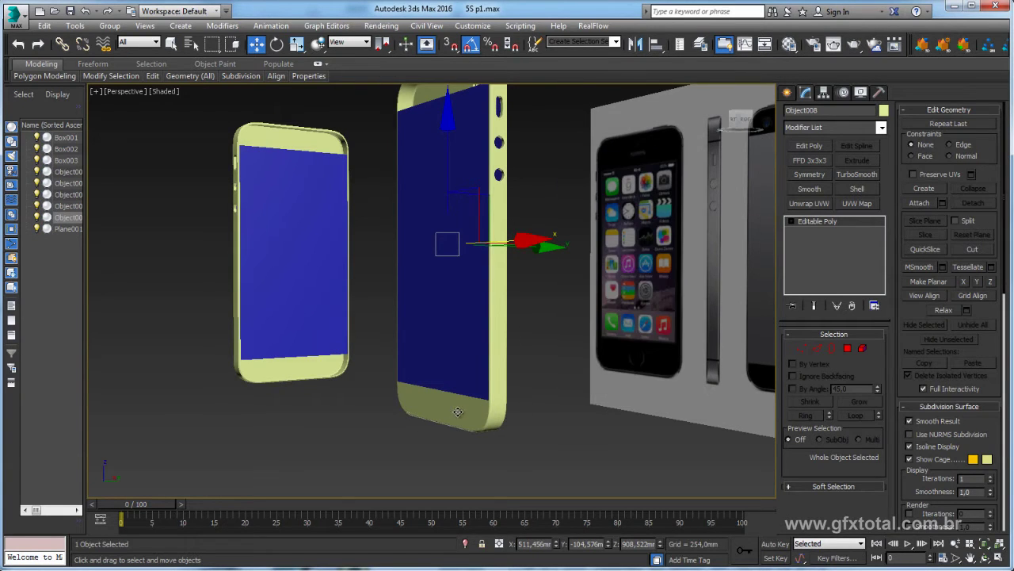
mouse_move(513, 426)
alt+middle_down()
mouse_move(437, 392)
mouse_move(494, 403)
alt+middle_up()
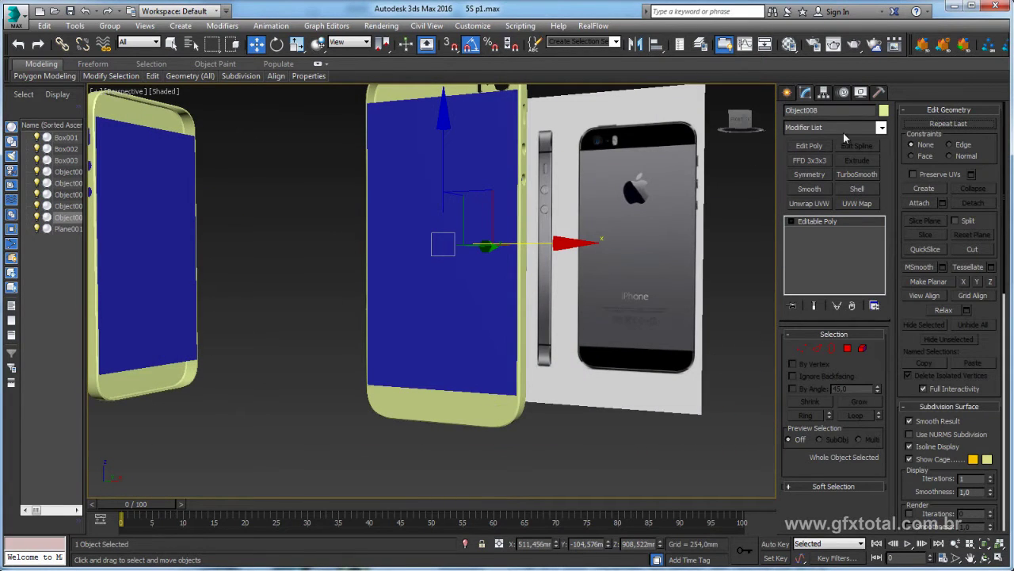
- Set the mirrored copy's object colour to green
click(884, 112)
click(589, 333)
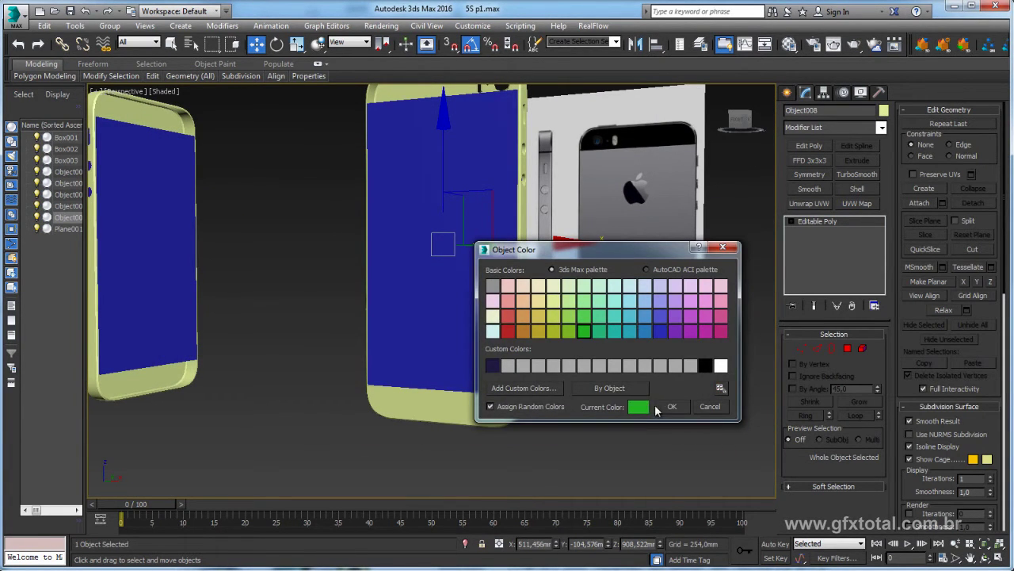
click(672, 406)
mouse_move(672, 405)
alt+middle_down()
mouse_move(615, 390)
mouse_move(637, 395)
alt+middle_up()
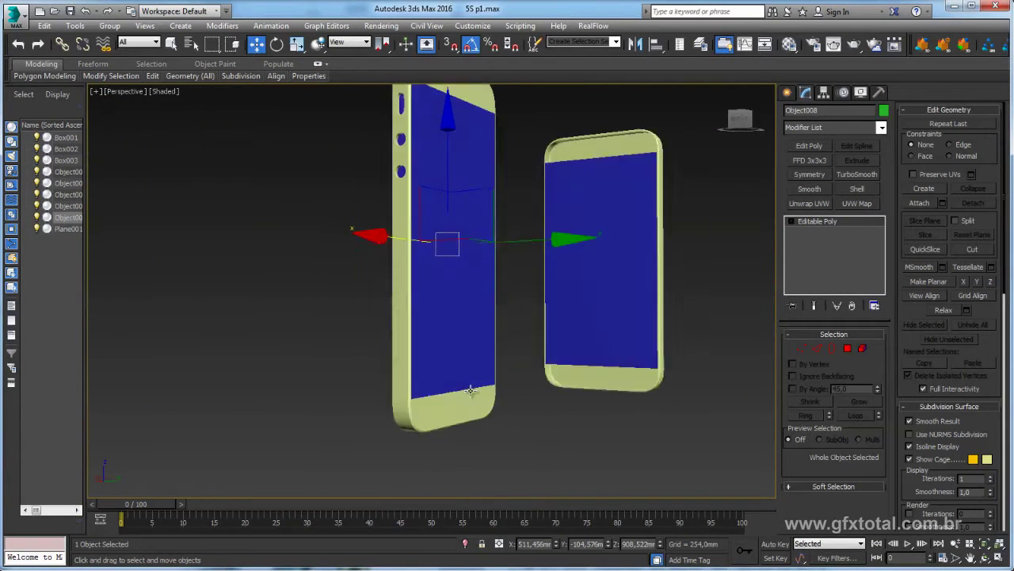
- Attach the blue part to the green panel, Object008
key(f)
scroll(548, 384, up, 5)
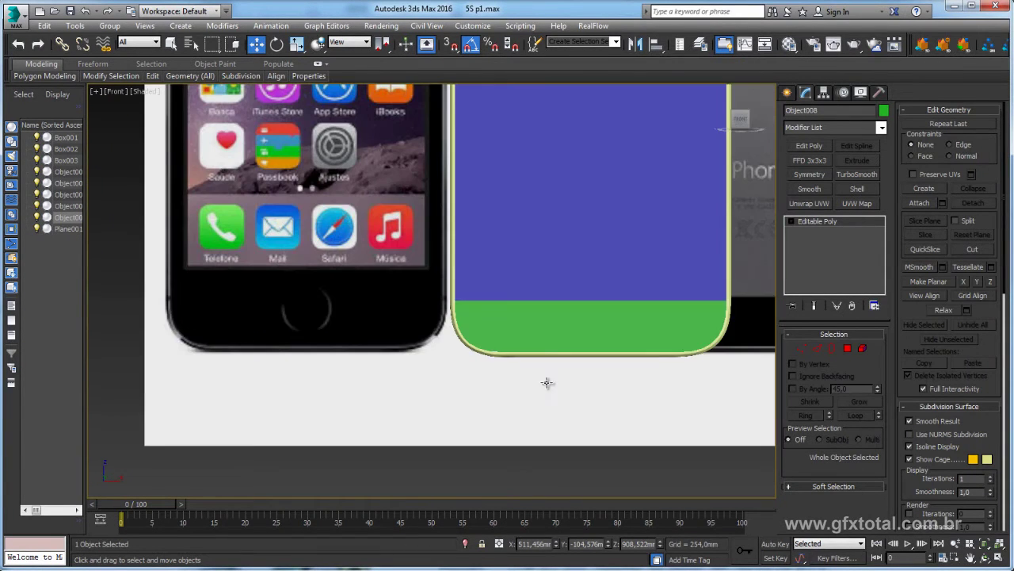
middle_drag(547, 354, 745, 333)
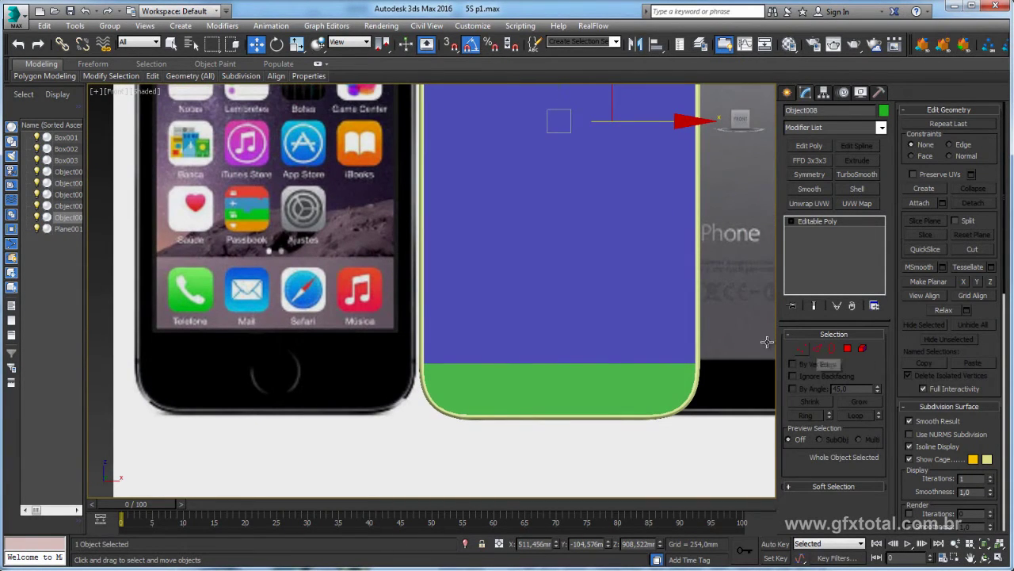
middle_drag(610, 359, 529, 412)
middle_drag(378, 394, 520, 330)
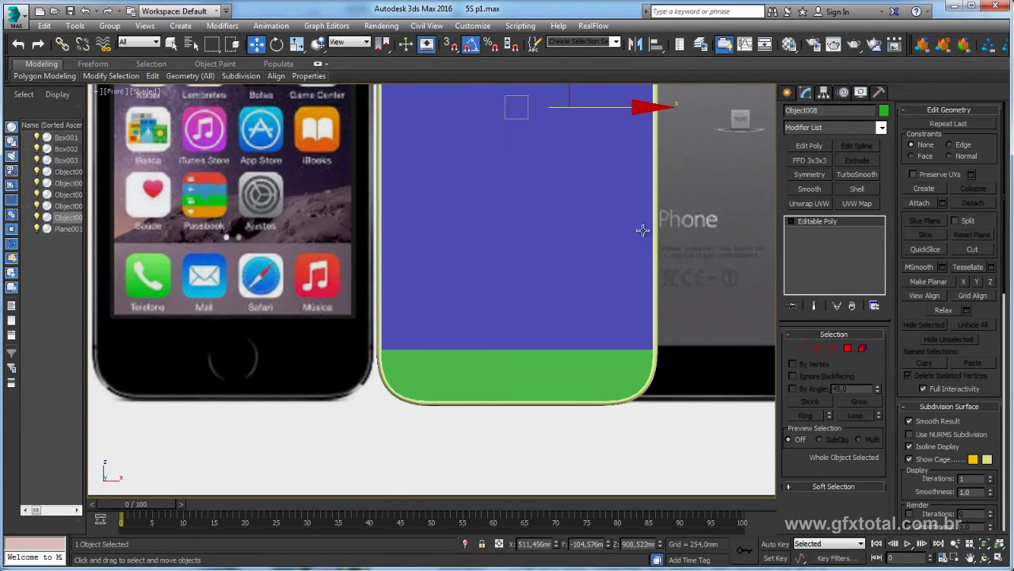
click(927, 207)
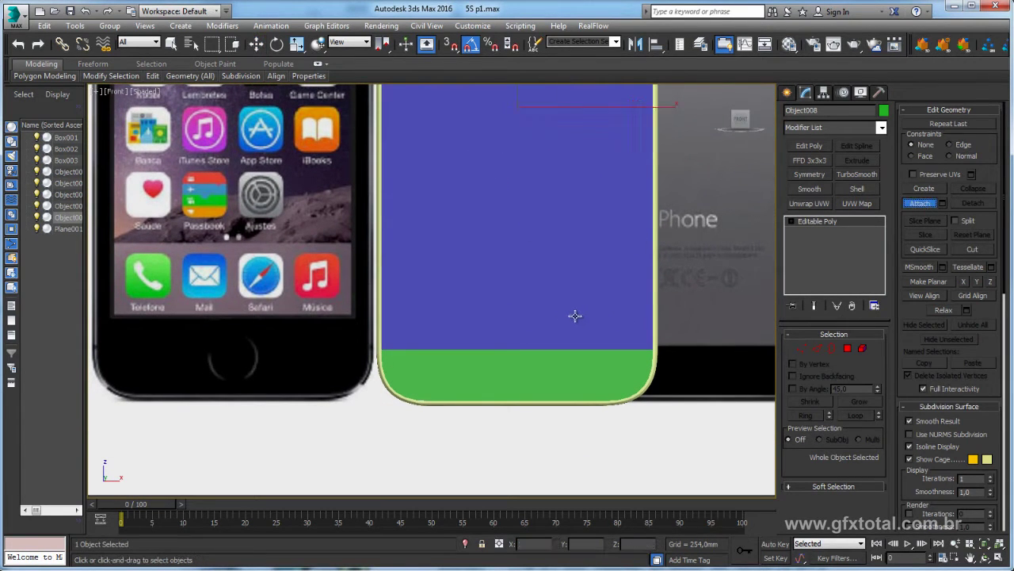
click(586, 315)
right_click(590, 313)
- Inspect the panel's bottom corner in wireframe, then return to shaded display
scroll(645, 318, down, 3)
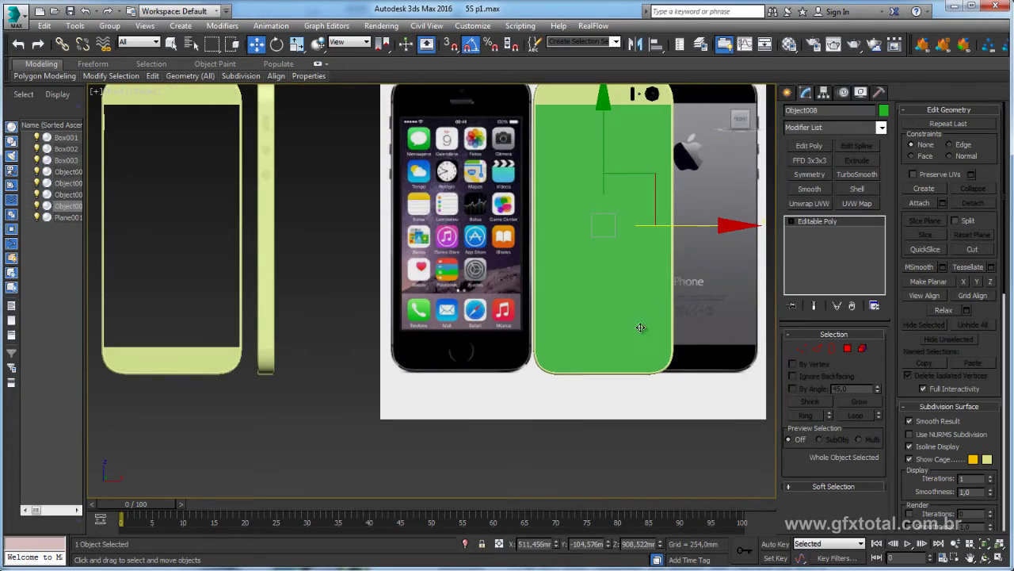
scroll(641, 327, up, 3)
scroll(611, 357, up, 3)
key(F3)
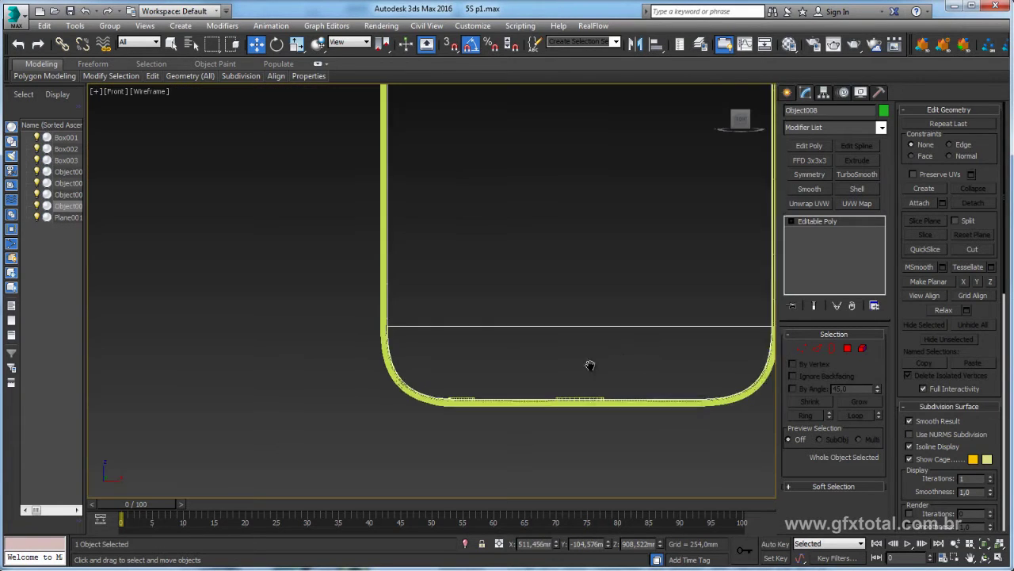
mouse_move(590, 365)
middle_down()
mouse_move(523, 386)
mouse_move(505, 351)
middle_up()
key(F3)
scroll(525, 385, down, 3)
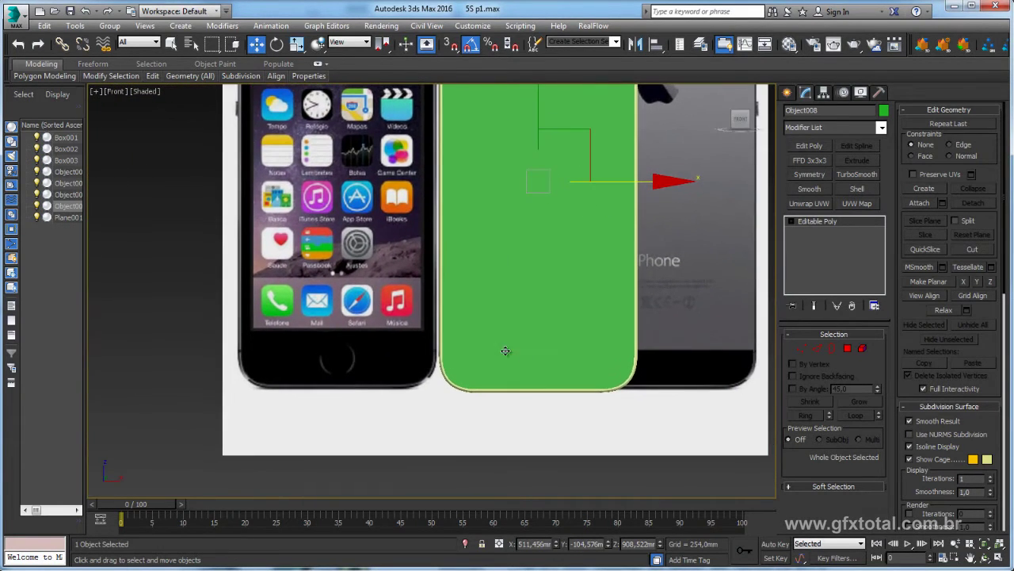
- Select the upper polygon of the green panel
click(848, 349)
click(560, 317)
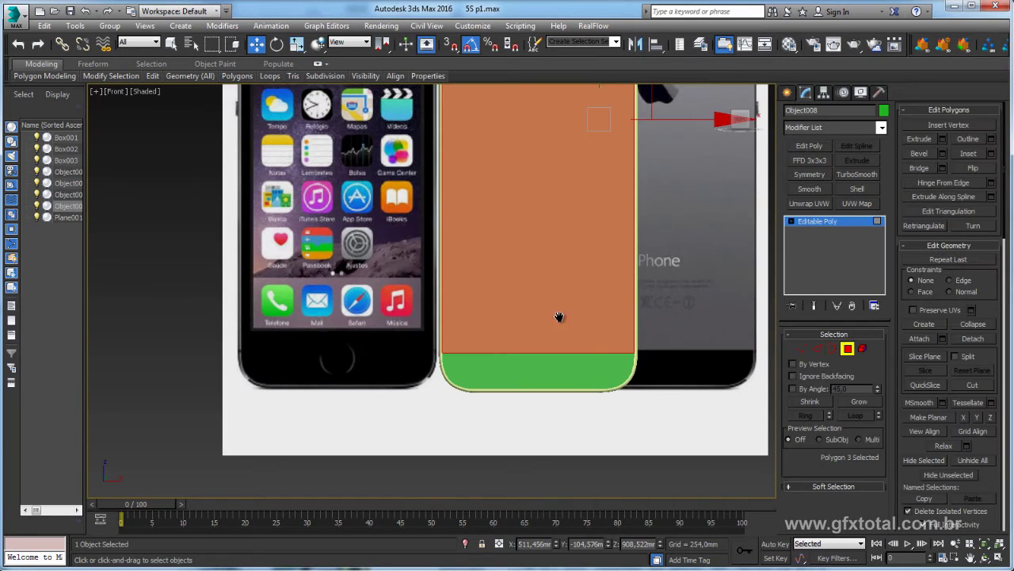
middle_drag(559, 317, 527, 315)
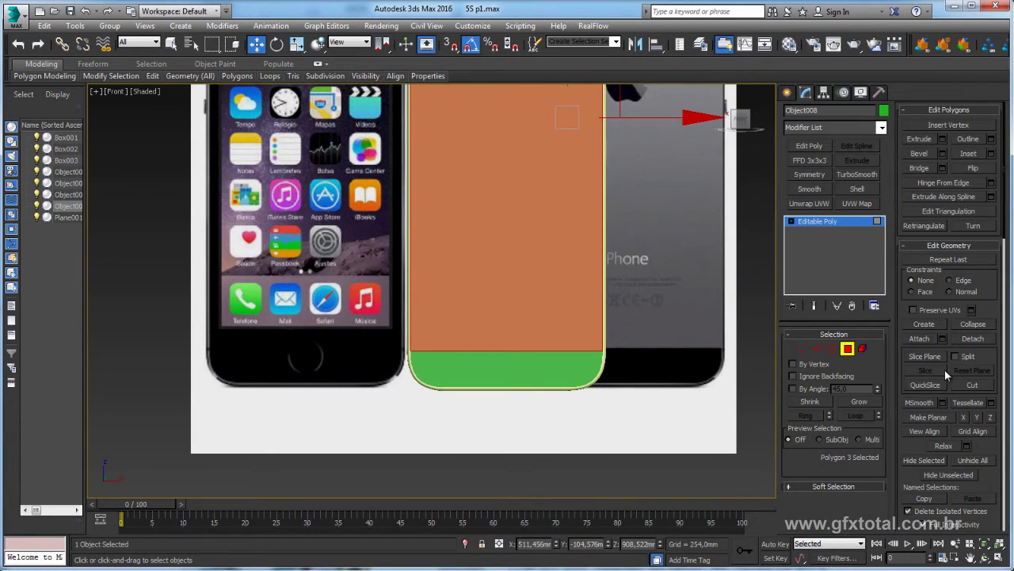
mouse_move(579, 288)
middle_down()
mouse_move(590, 400)
mouse_move(593, 380)
middle_up()
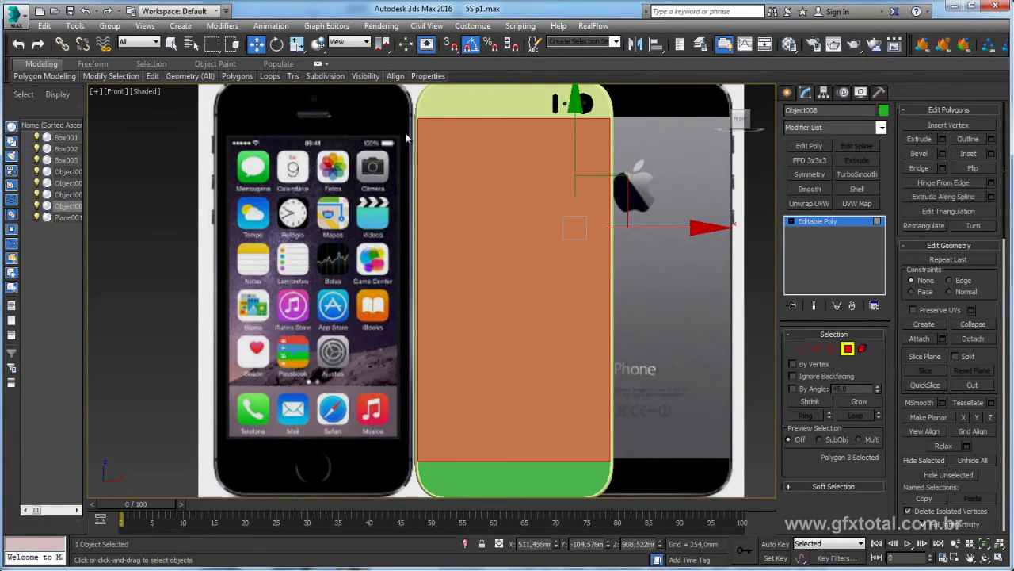
- Try Connect on the panel's edges, cancel it, and switch to wireframe
click(818, 348)
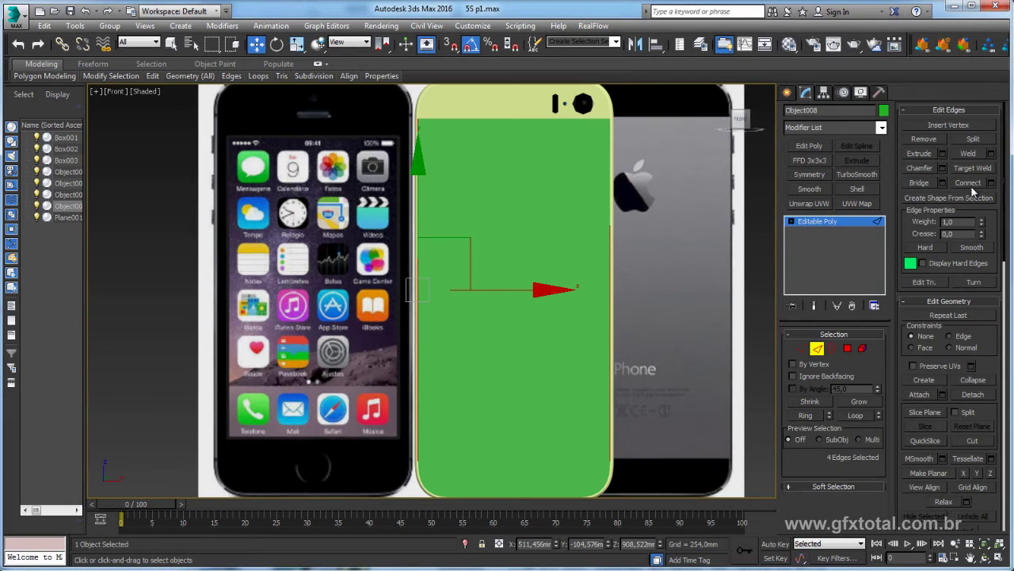
click(993, 183)
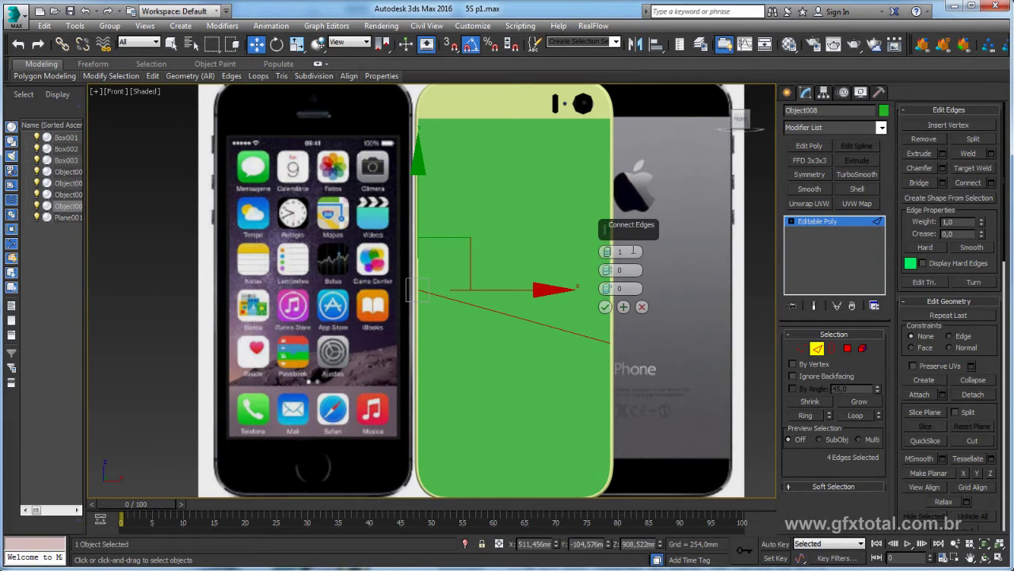
click(642, 307)
key(F3)
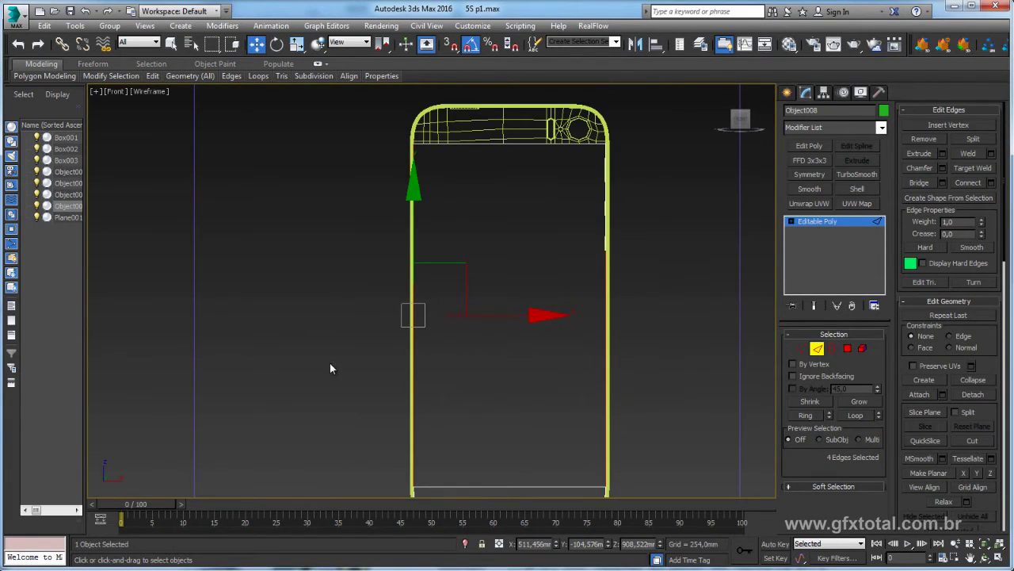
- Marquee-select the vertices around the side button openings in Vertex mode
click(802, 349)
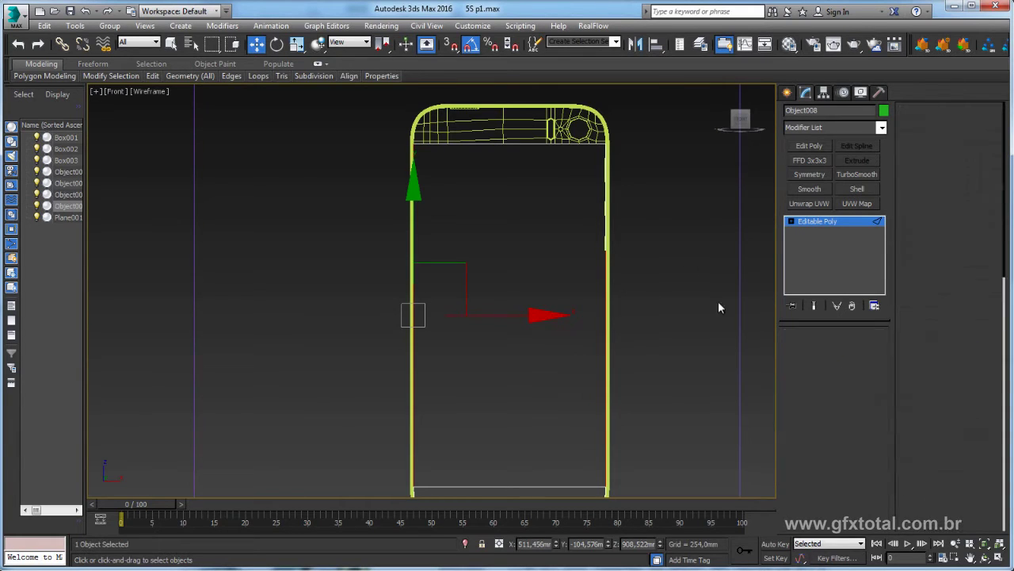
drag(670, 233, 558, 284)
mouse_move(610, 279)
middle_down()
mouse_move(600, 321)
mouse_move(681, 352)
mouse_move(664, 366)
mouse_move(677, 330)
middle_up()
key(p)
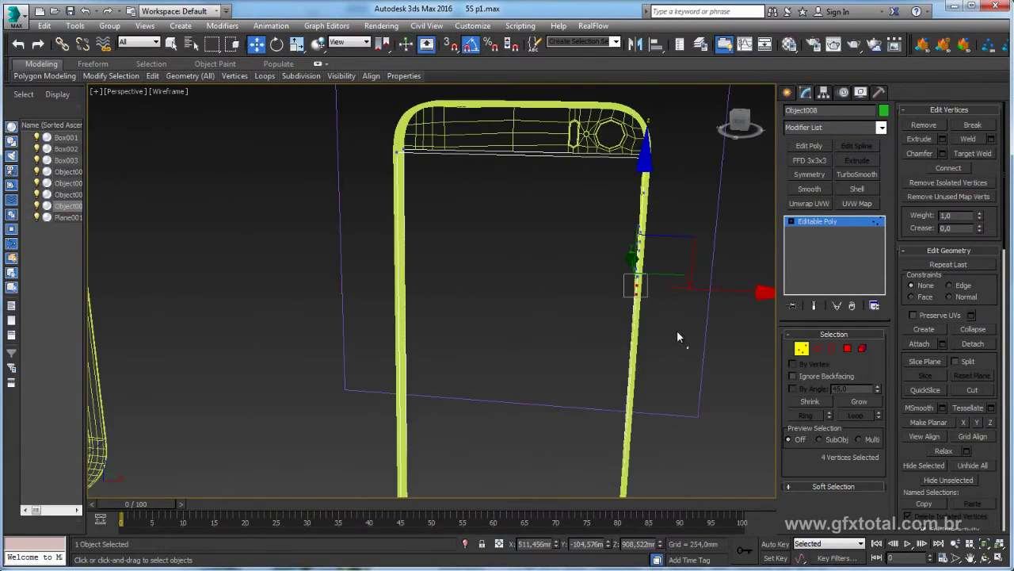
drag(581, 187, 584, 183)
alt+middle_drag(586, 191, 691, 216)
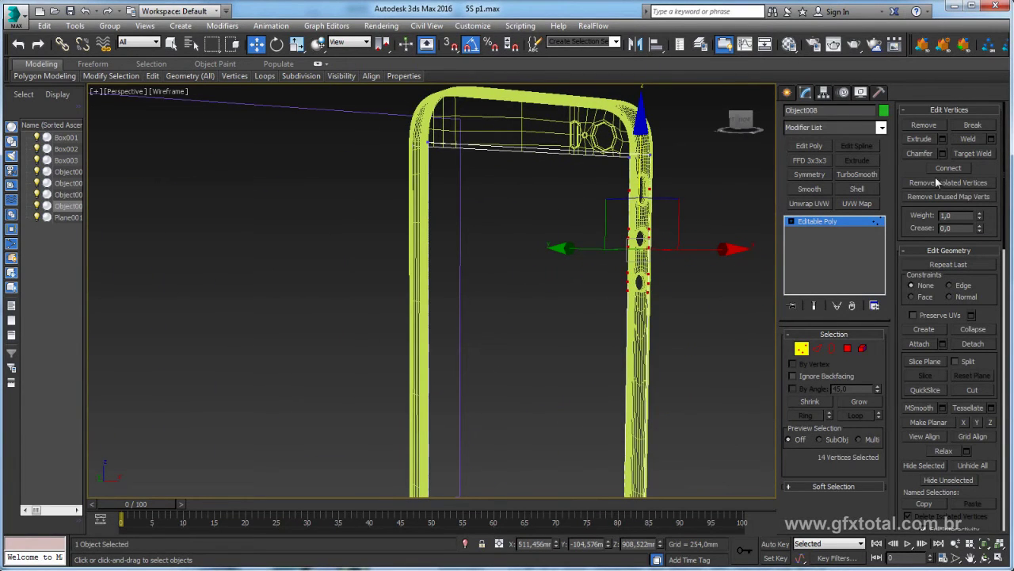
- Connect the selected panel edges with two new edges pinched toward the panel ends
click(925, 124)
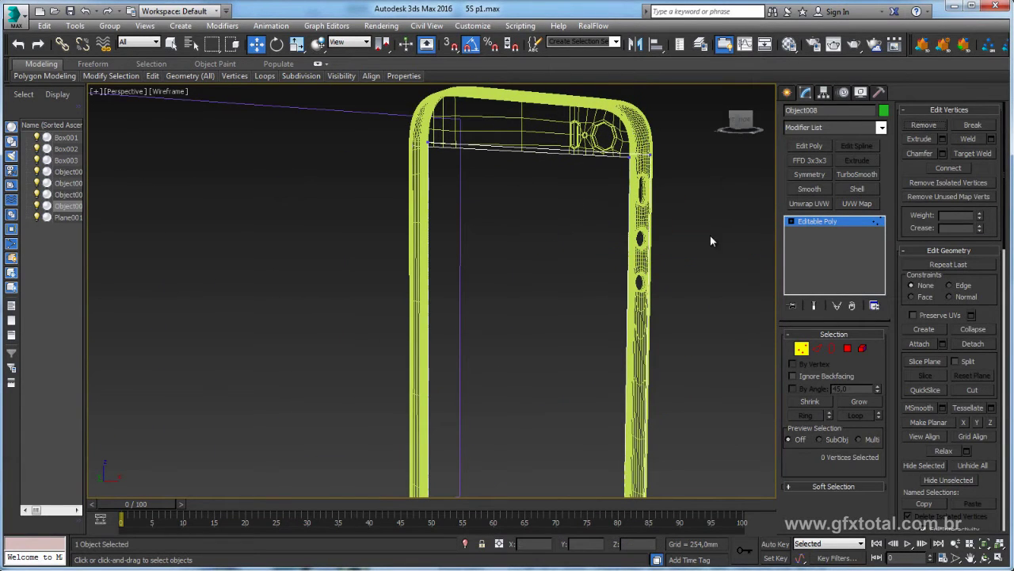
click(818, 350)
mouse_move(578, 384)
alt+middle_down()
mouse_move(593, 411)
mouse_move(626, 356)
alt+middle_up()
key(F3)
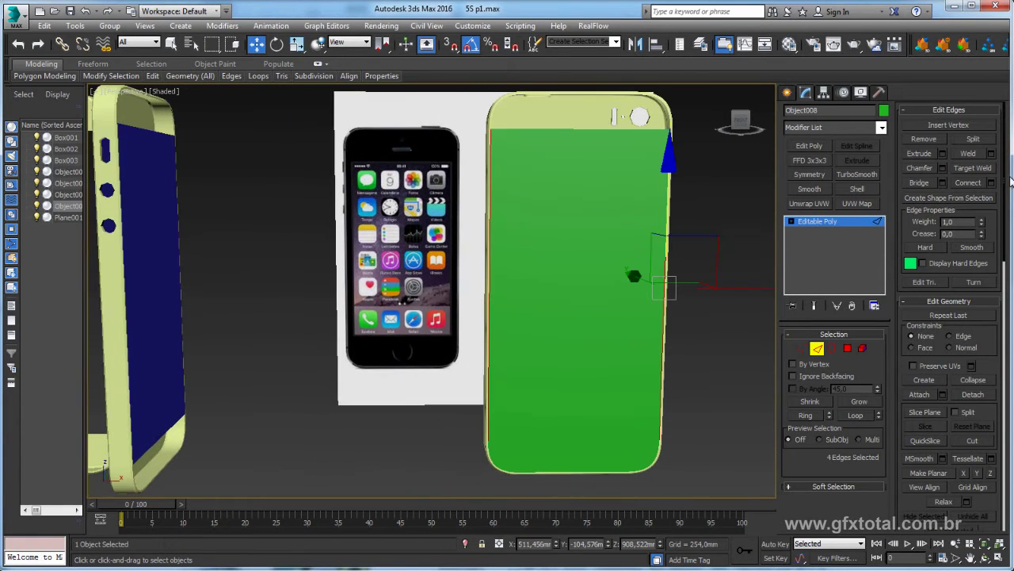
click(991, 183)
drag(606, 252, 607, 229)
alt+middle_drag(538, 261, 476, 275)
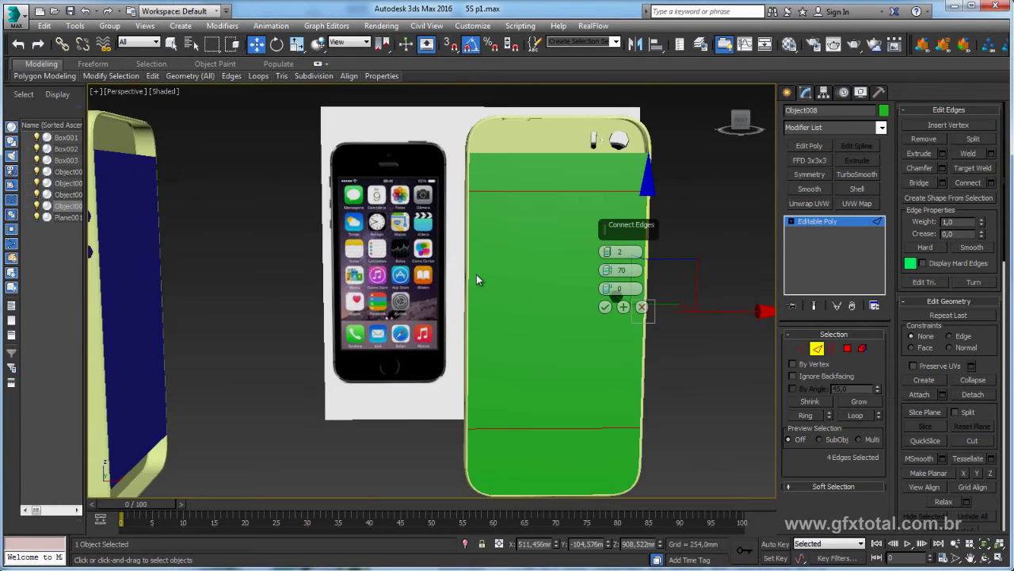
key(f)
middle_drag(492, 309, 508, 299)
drag(607, 270, 622, 230)
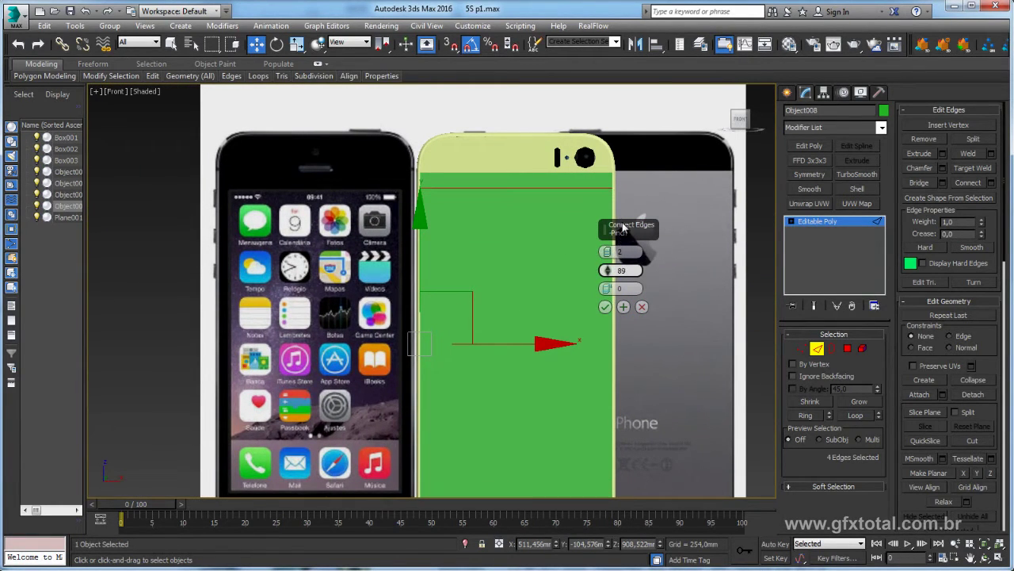
click(605, 307)
- Leave edge editing and frame the panel's bottom corner in the front view
scroll(592, 331, down, 2)
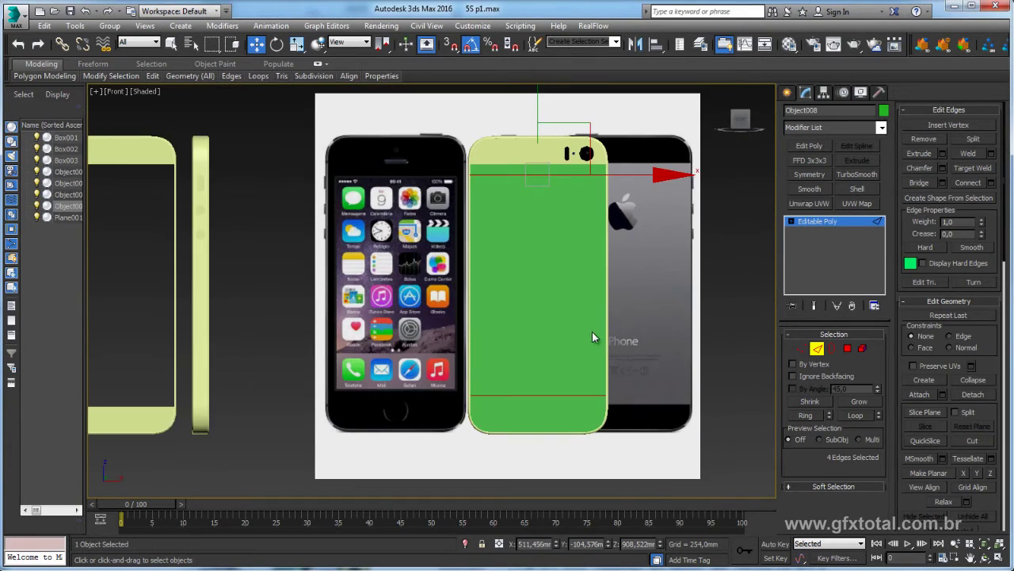
middle_drag(592, 331, 605, 296)
click(820, 229)
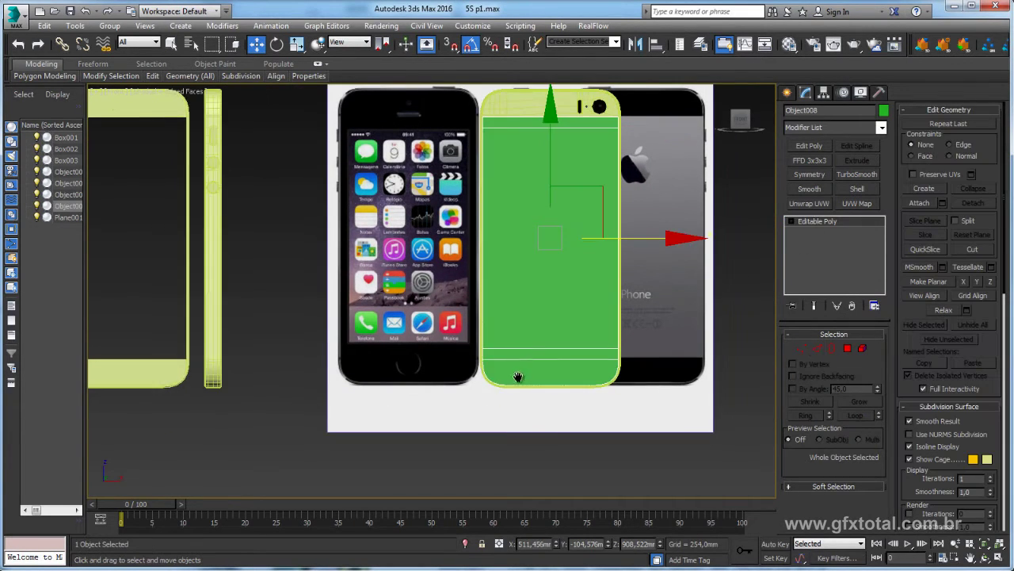
scroll(519, 377, up, 3)
middle_drag(544, 355, 453, 309)
scroll(529, 340, up, 2)
middle_drag(97, 352, 239, 352)
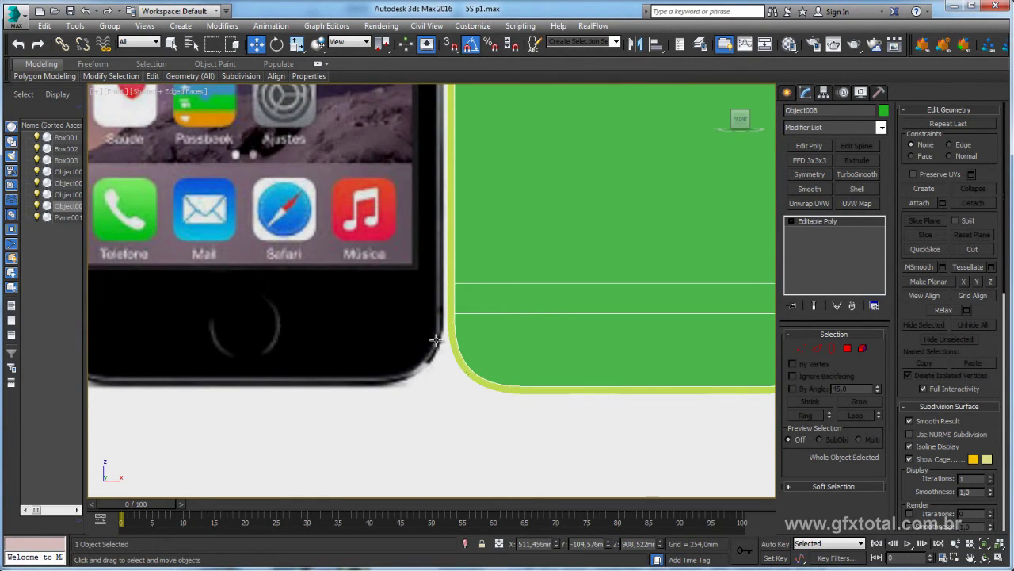
scroll(712, 185, down, 5)
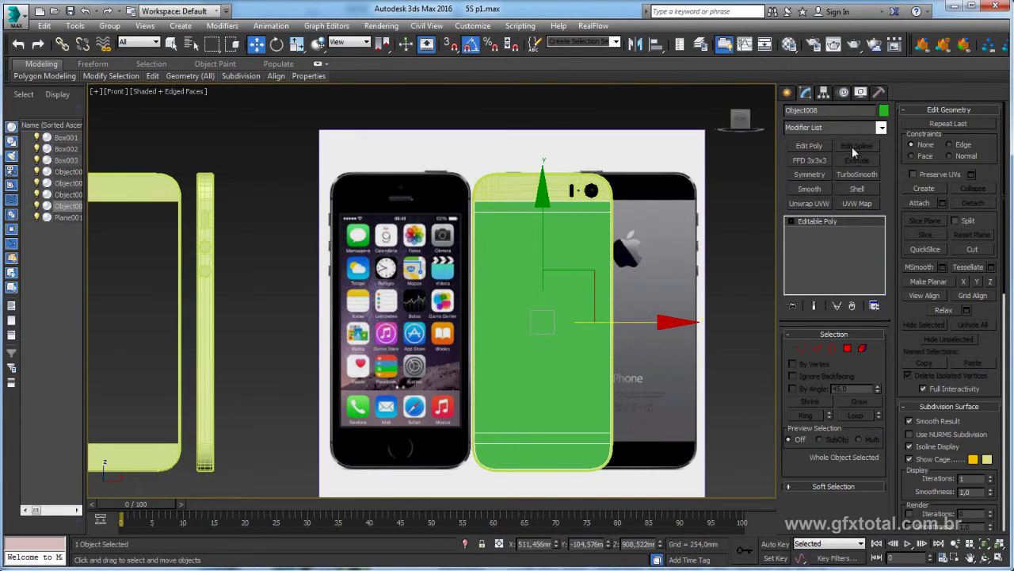
- Toggle Affect Pivot Only on and off, return to Modify, and zoom extents
click(824, 93)
click(842, 173)
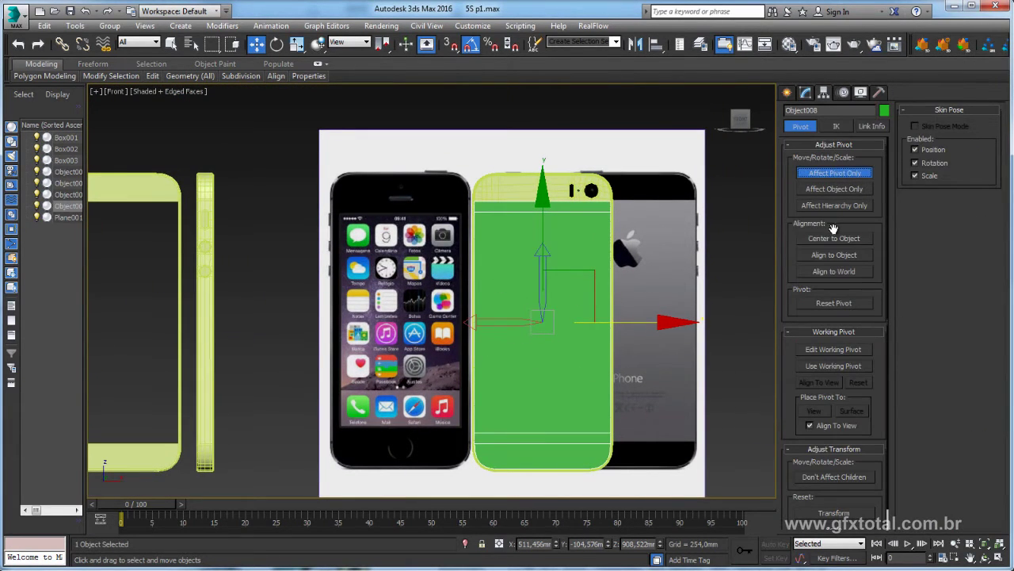
click(838, 178)
scroll(513, 366, up, 2)
scroll(512, 367, up, 2)
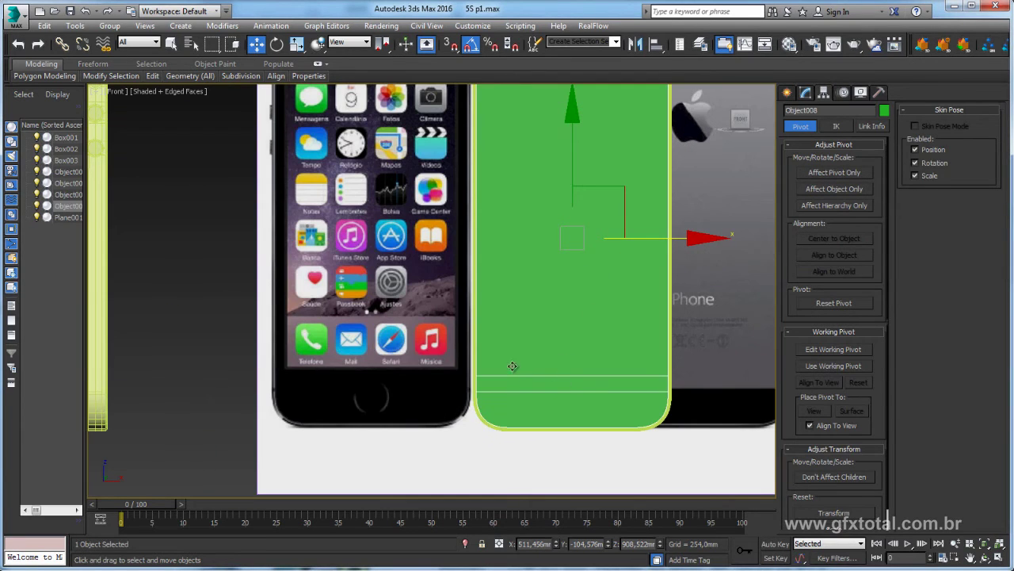
middle_drag(558, 410, 507, 484)
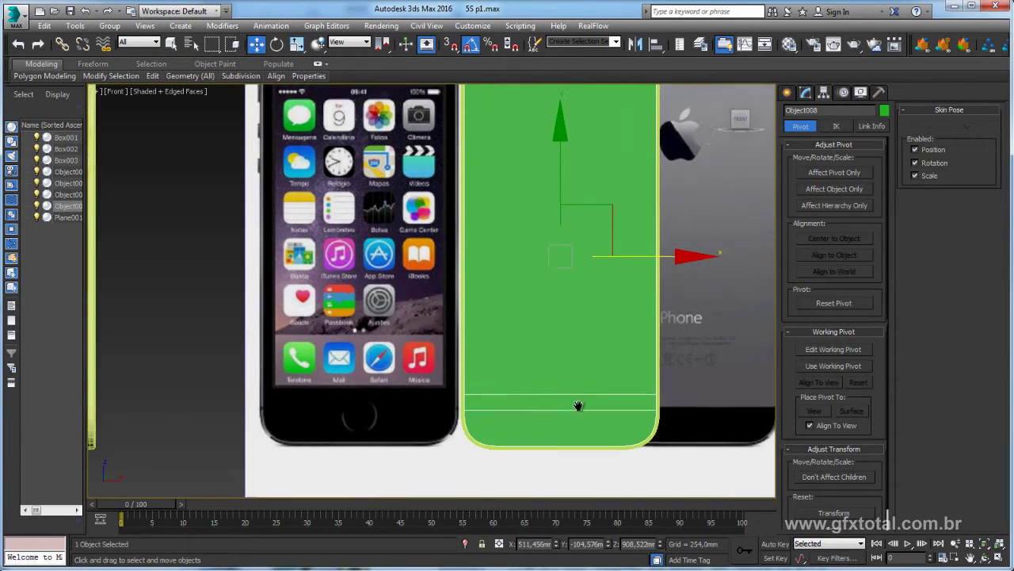
click(806, 92)
key(ctrl+shift+z)
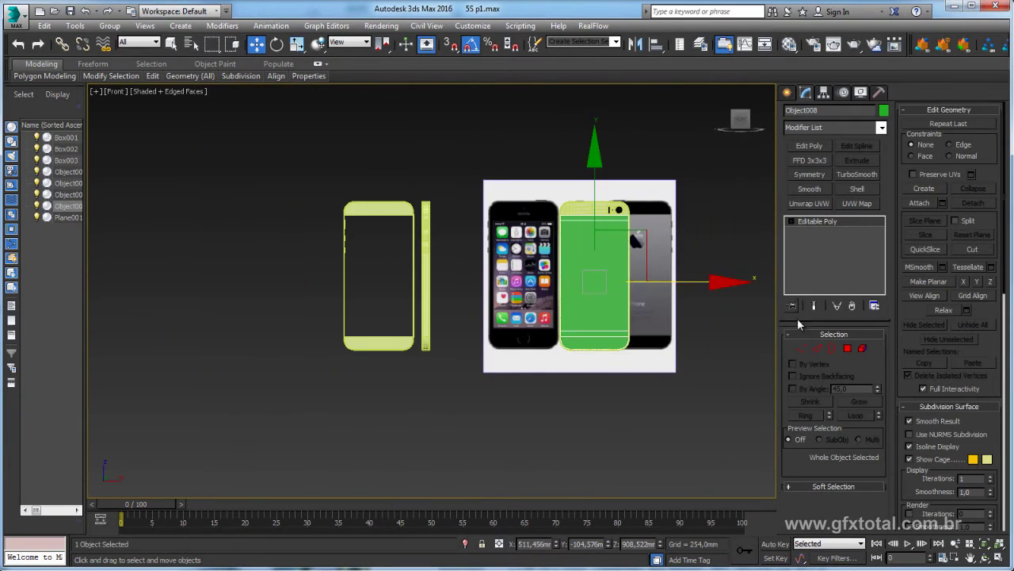
- Marquee-select the panel's horizontal edges and connect them with a new middle edge
click(818, 349)
click(596, 173)
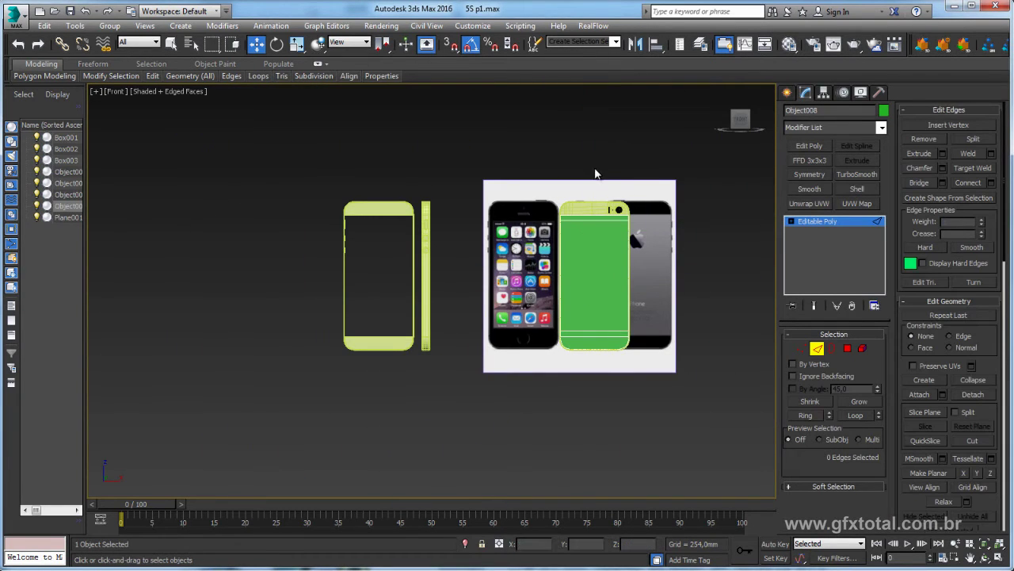
drag(581, 420, 582, 418)
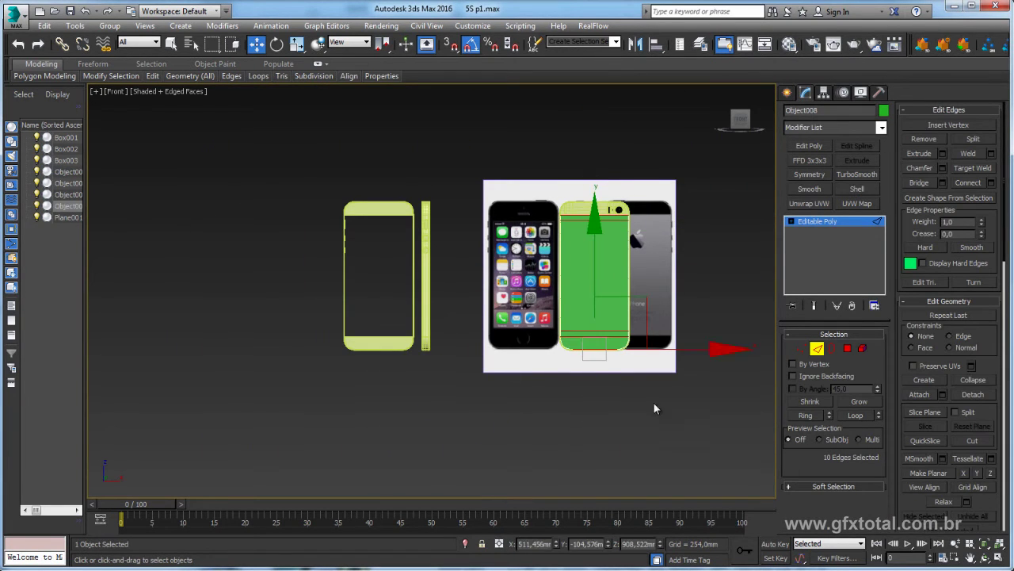
click(991, 183)
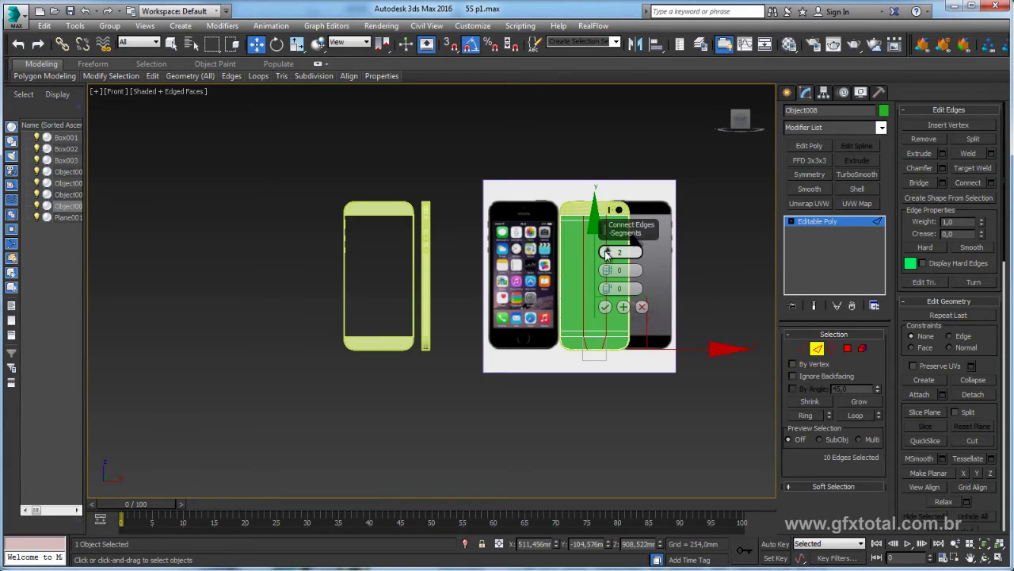
click(605, 307)
click(819, 230)
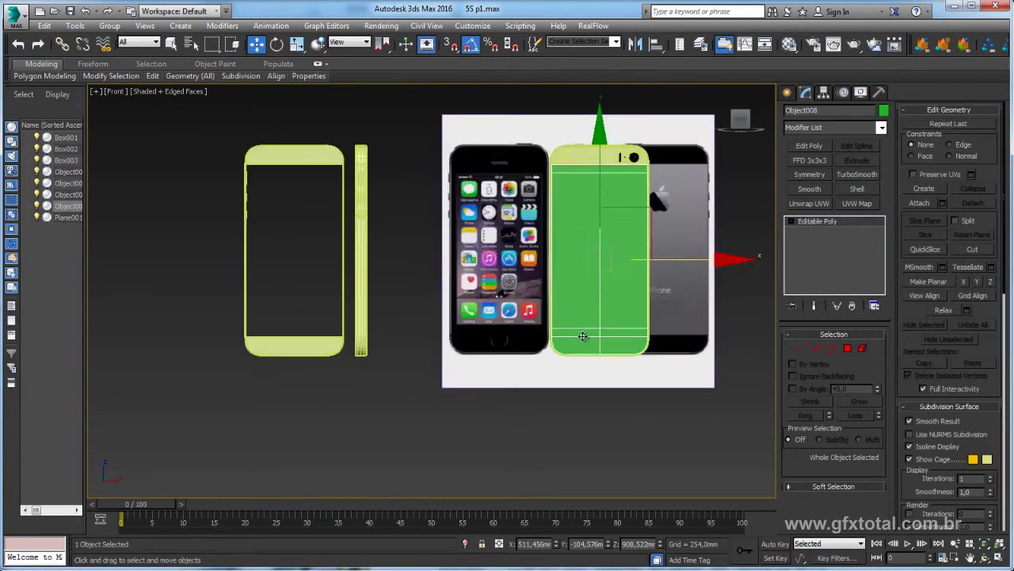
- View the panel's bottom end in Perspective and isolate the green panel
scroll(645, 335, up, 5)
middle_drag(645, 335, 475, 299)
middle_drag(549, 338, 511, 333)
scroll(488, 346, up, 2)
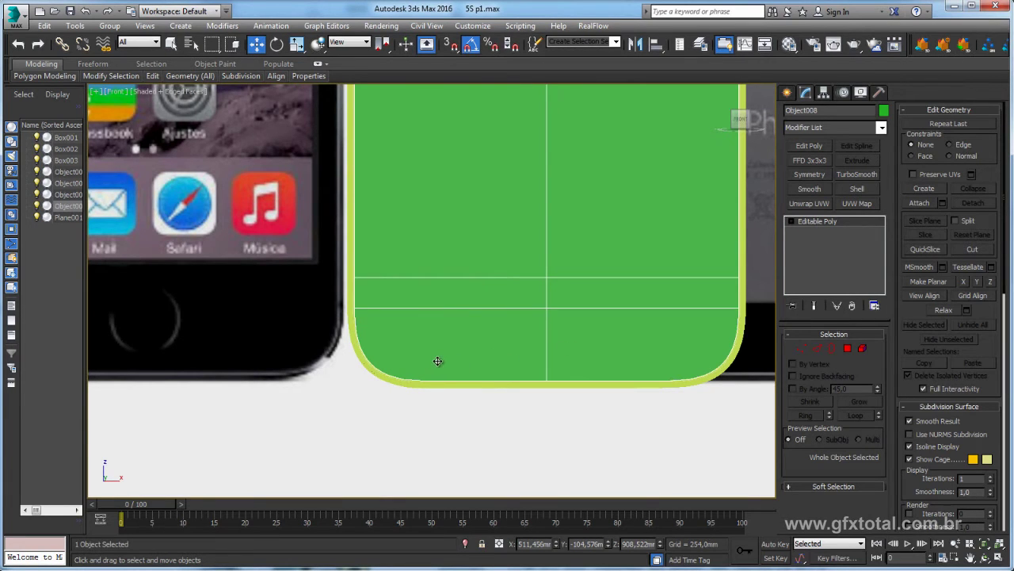
key(p)
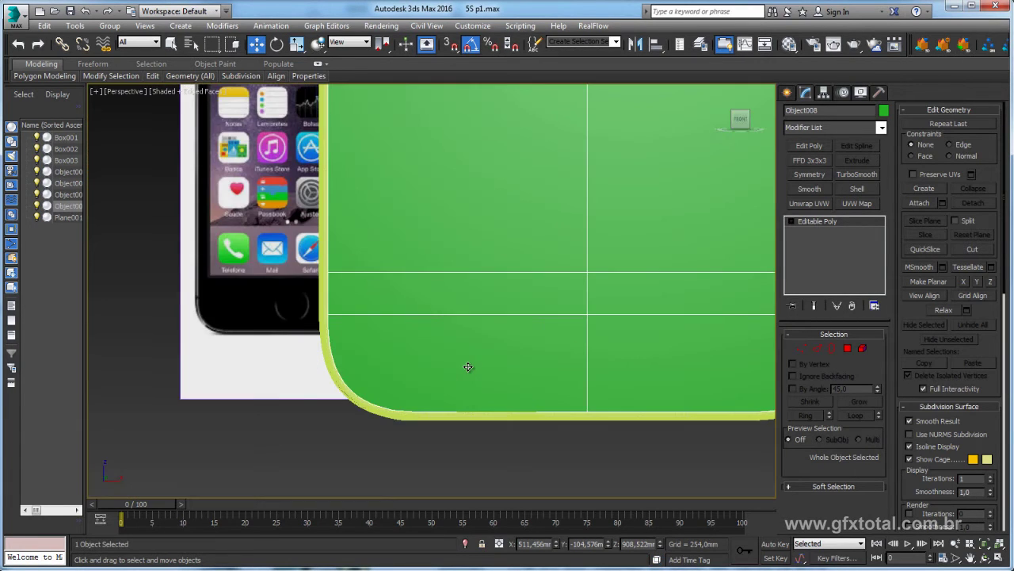
mouse_move(468, 366)
alt+middle_down()
mouse_move(494, 383)
mouse_move(470, 391)
alt+middle_up()
click(466, 544)
scroll(470, 391, up, 3)
- In Vertex mode, use Cut to add three horizontal edges from the curved left side to the middle edge
click(801, 347)
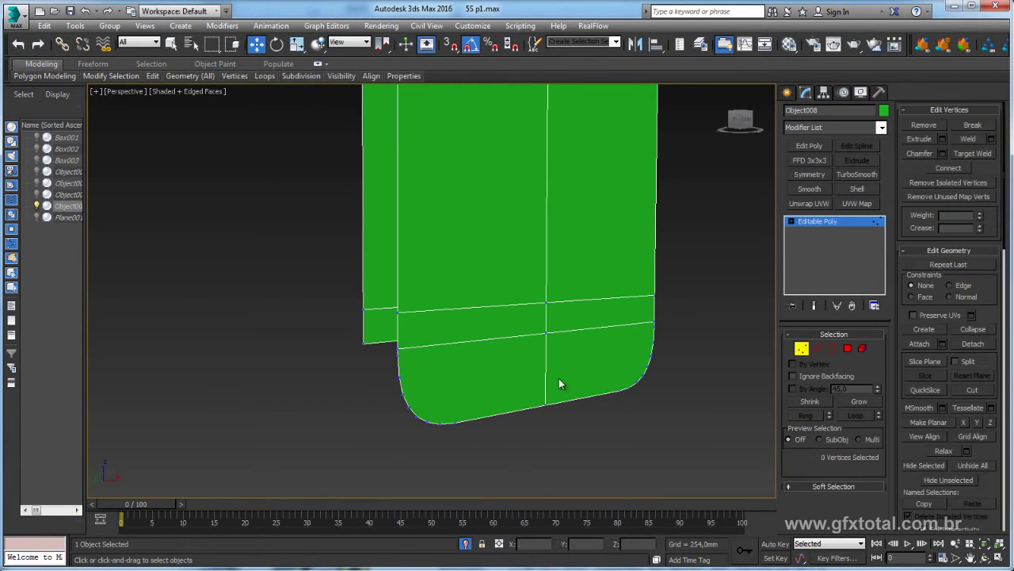
alt+middle_drag(559, 378, 433, 352)
right_click(428, 351)
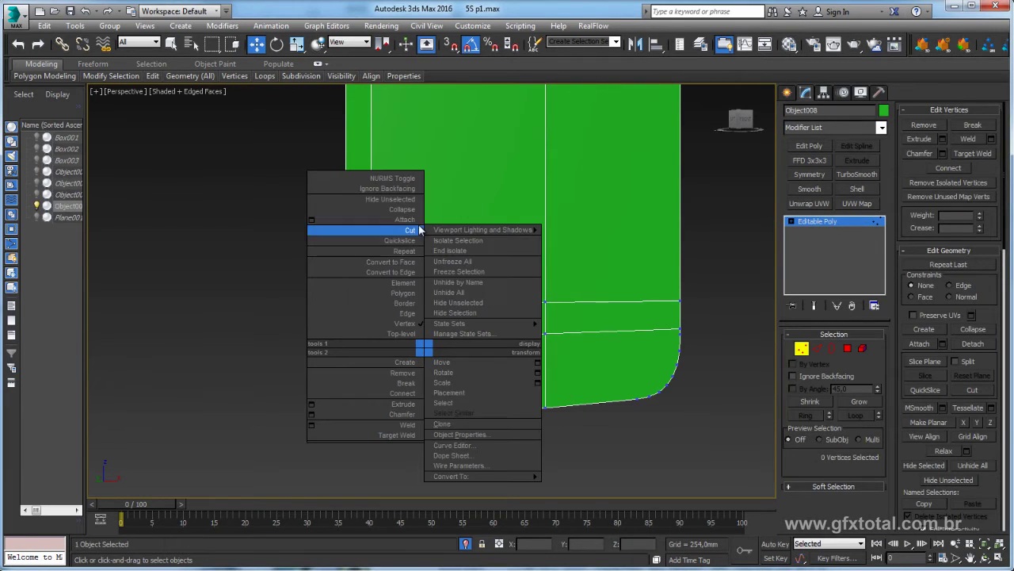
click(414, 230)
click(372, 345)
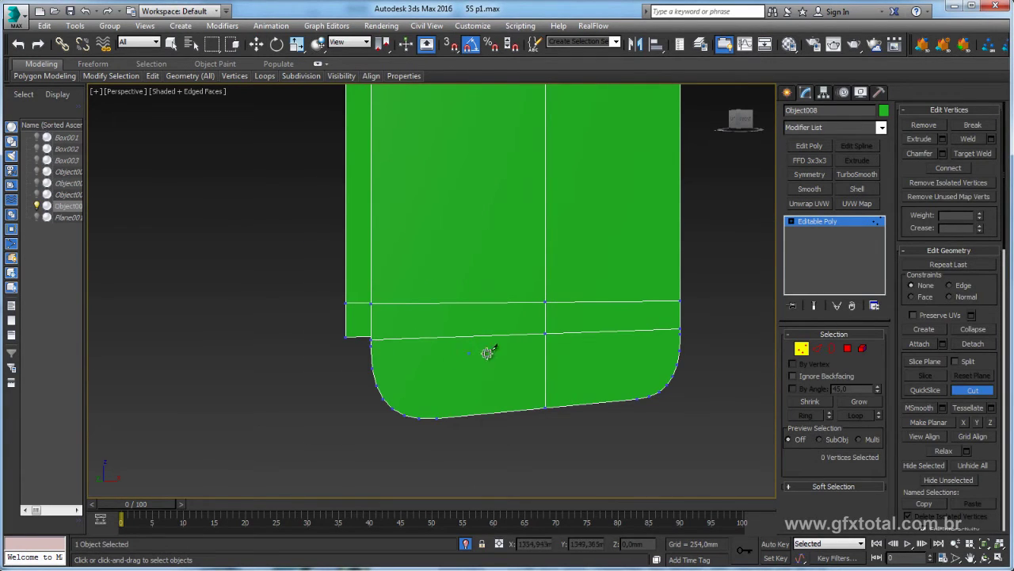
click(546, 340)
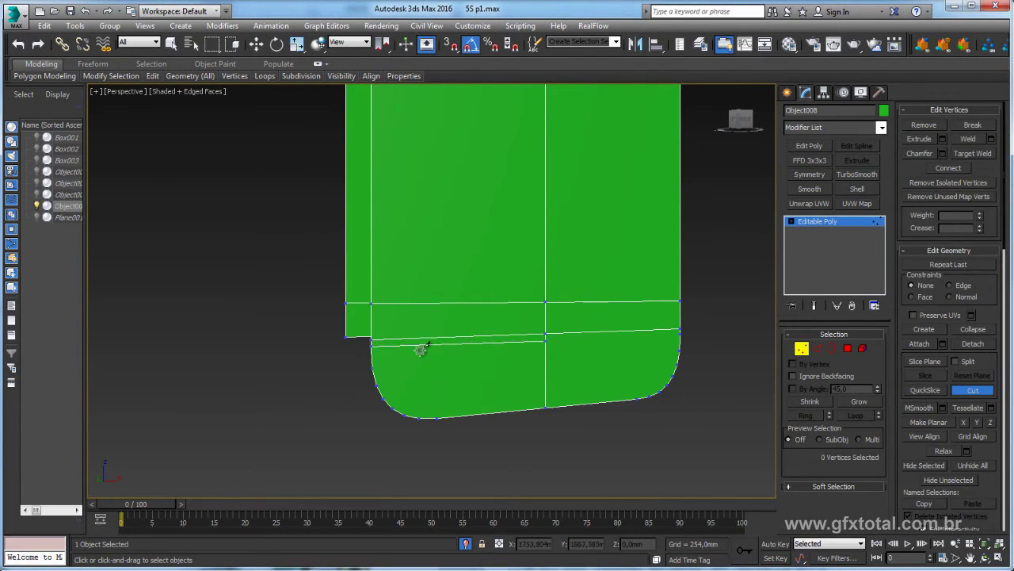
click(373, 366)
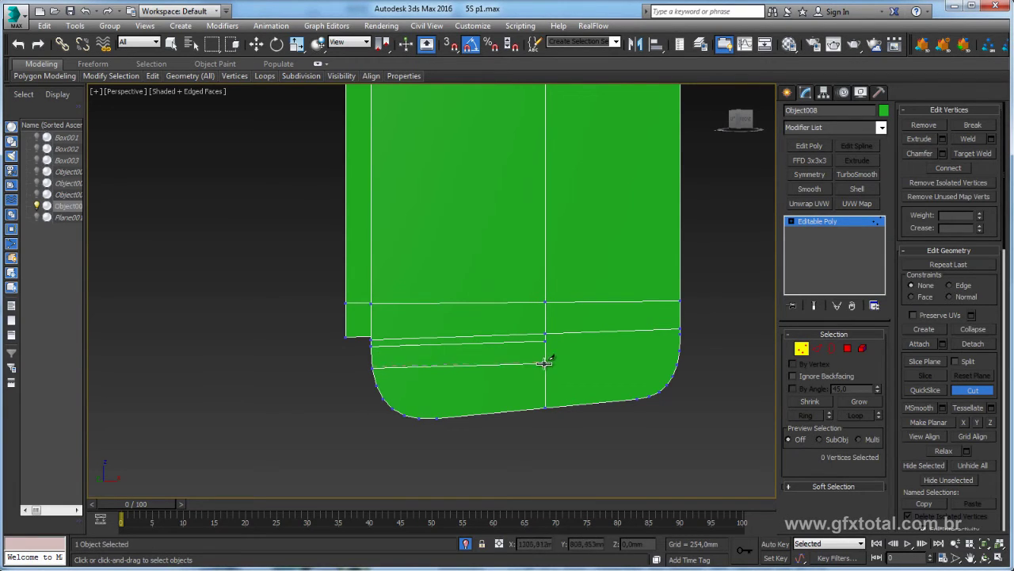
click(546, 363)
click(377, 385)
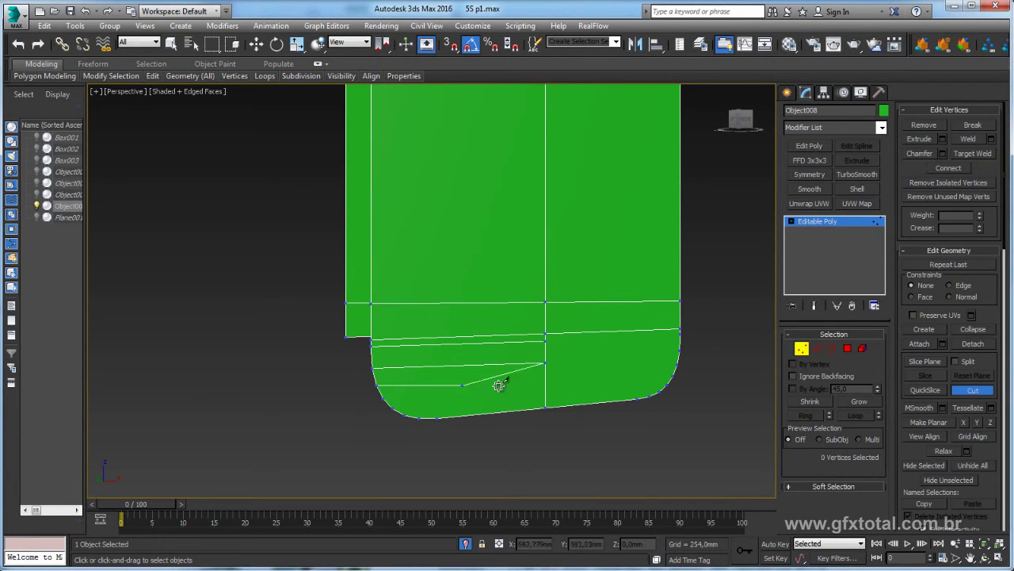
click(547, 378)
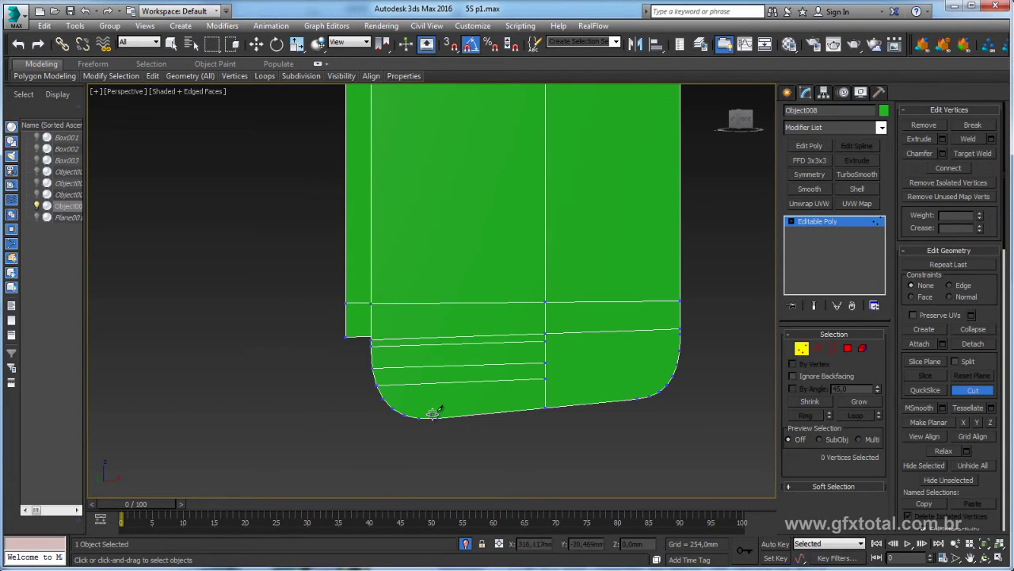
- Cut three vertical edges from the bottom edge up to the upper edge across the corner
click(438, 418)
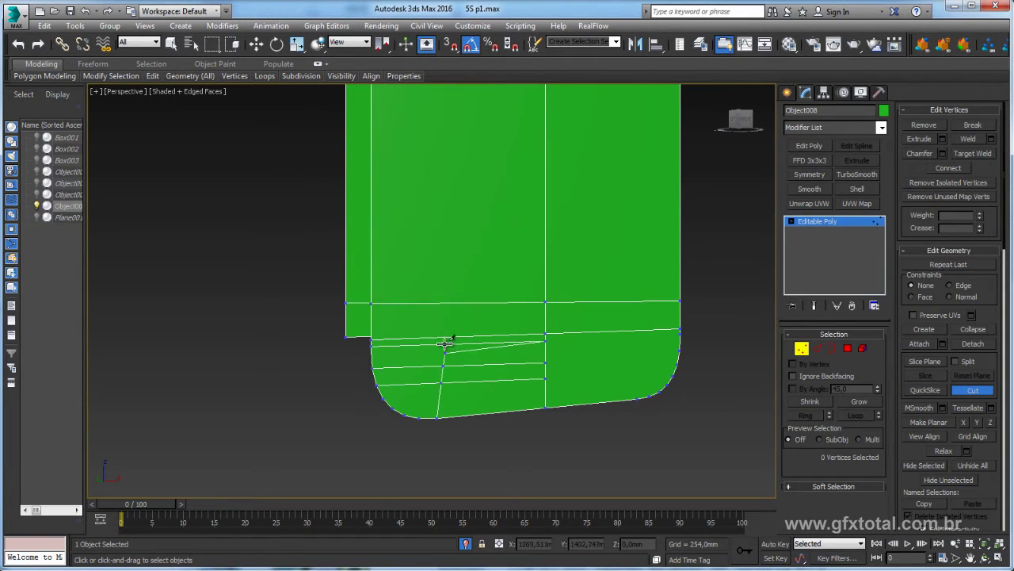
click(435, 338)
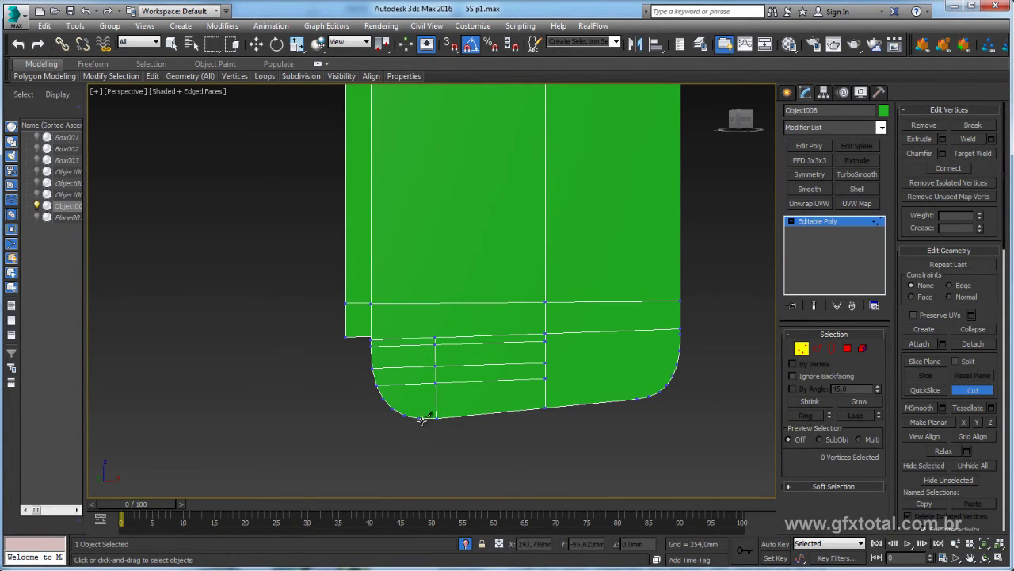
click(420, 418)
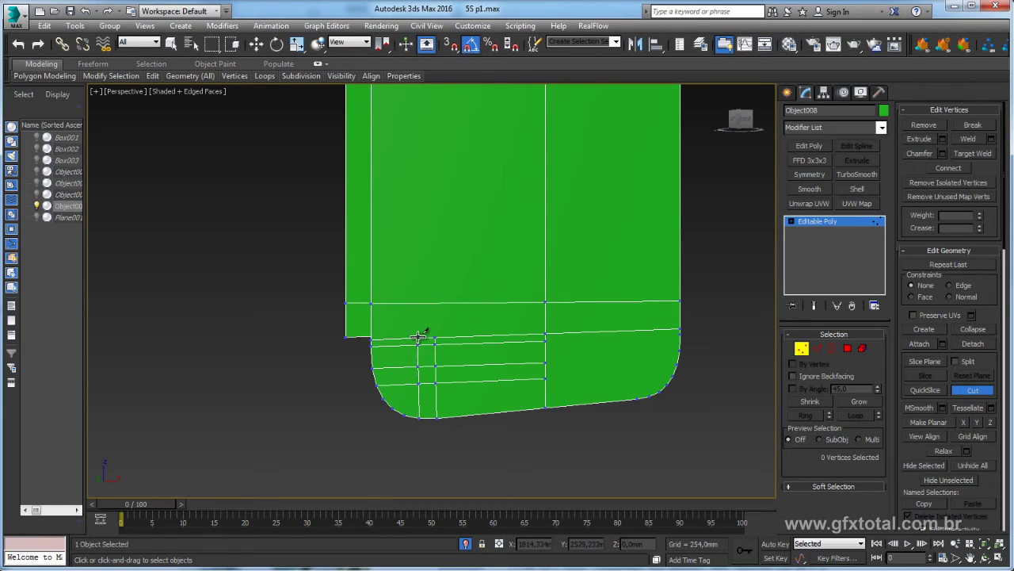
click(417, 338)
click(405, 415)
click(404, 339)
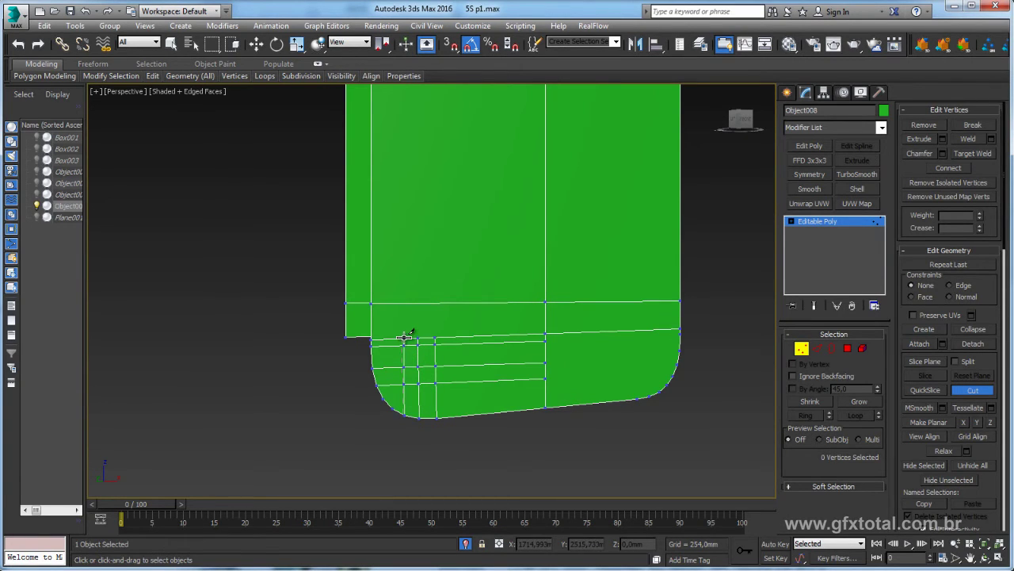
- Begin a cut at the lower-left corner vertex, then stop cutting
click(383, 400)
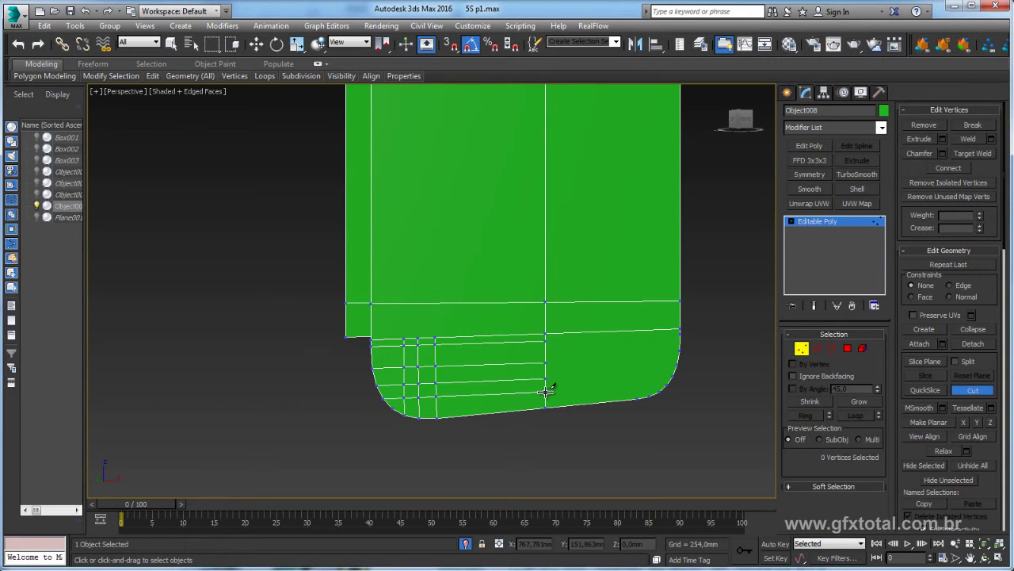
right_click(545, 390)
mouse_move(628, 372)
alt+middle_down()
mouse_move(607, 385)
mouse_move(618, 374)
alt+middle_up()
right_click(605, 378)
click(626, 388)
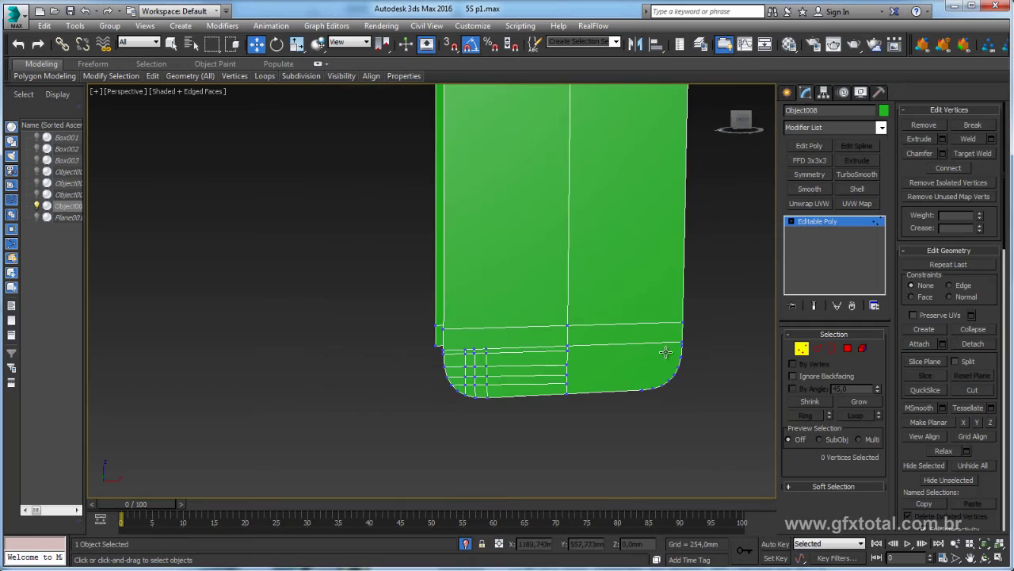
- Select the panel's right-column polygons and delete them
click(848, 350)
click(603, 237)
click(605, 368)
ctrl+click(633, 330)
ctrl+click(649, 180)
alt+middle_drag(648, 180, 629, 317)
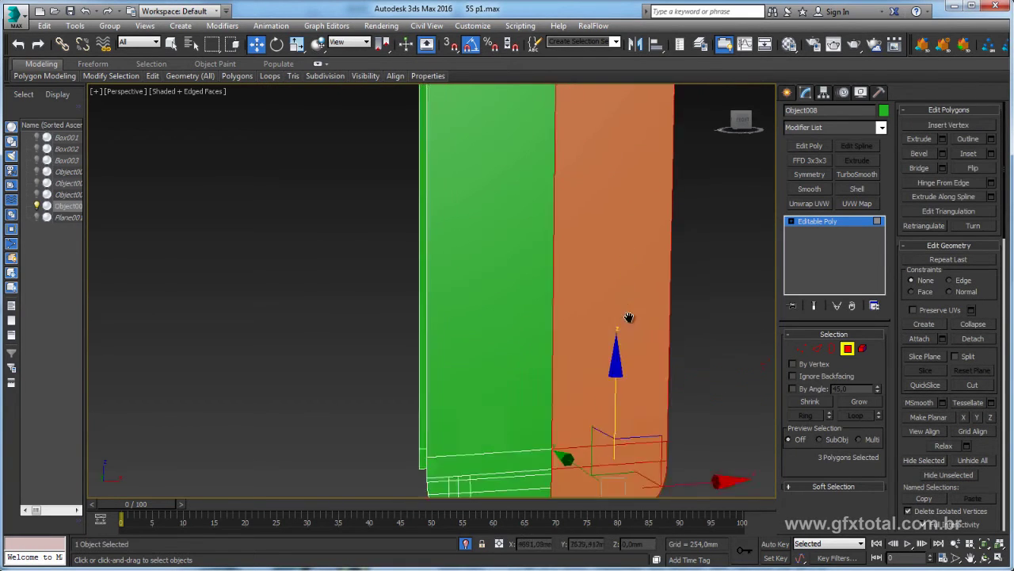
scroll(628, 317, down, 5)
scroll(632, 238, up, 1)
key(Delete)
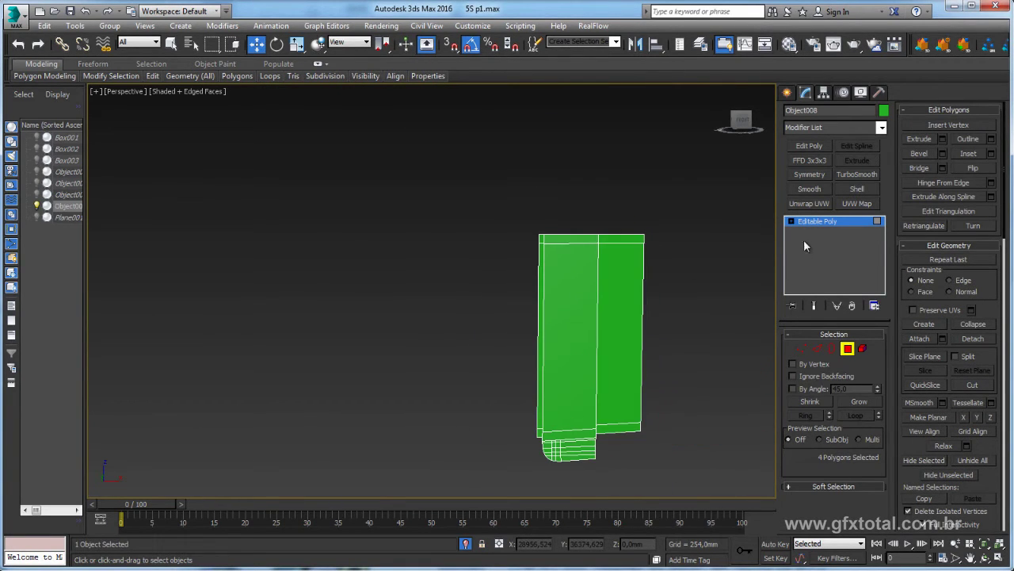
- At object level in Front view, end isolation and make the panel see-through with Alt+X
click(818, 221)
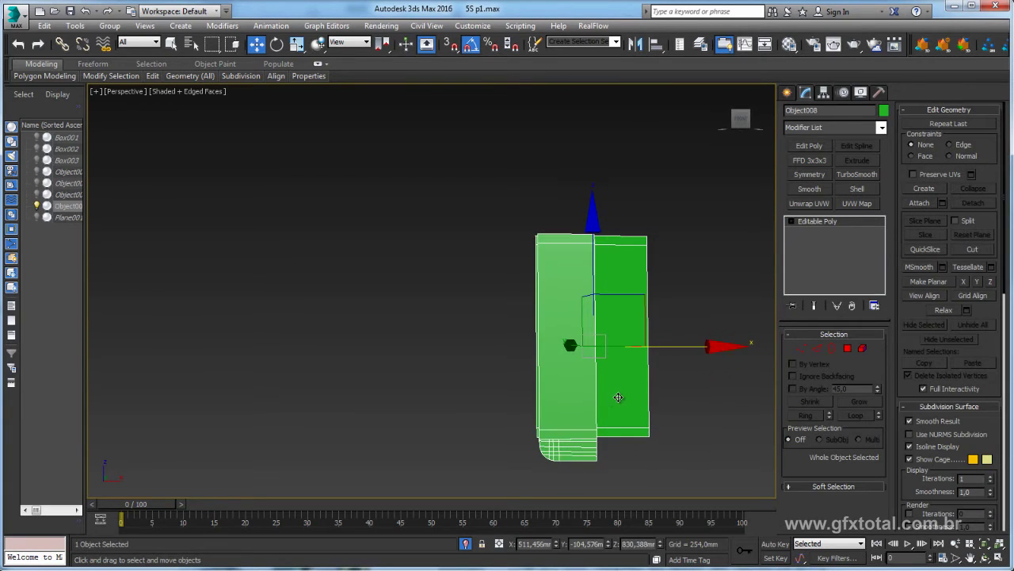
key(f)
scroll(555, 407, down, 1)
scroll(574, 414, down, 1)
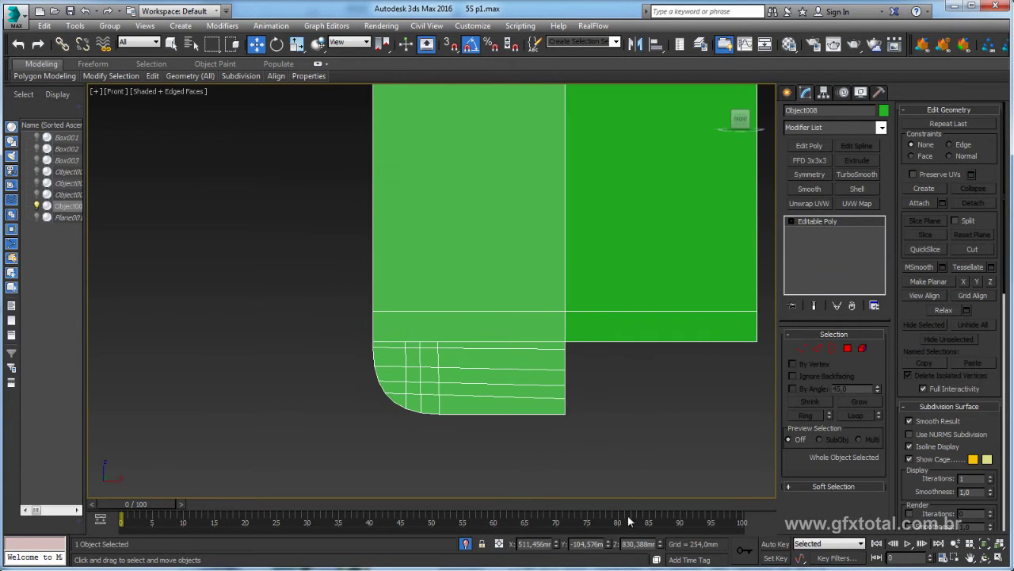
click(468, 543)
scroll(616, 351, up, 2)
middle_drag(615, 351, 525, 373)
scroll(539, 356, up, 2)
key(alt+x)
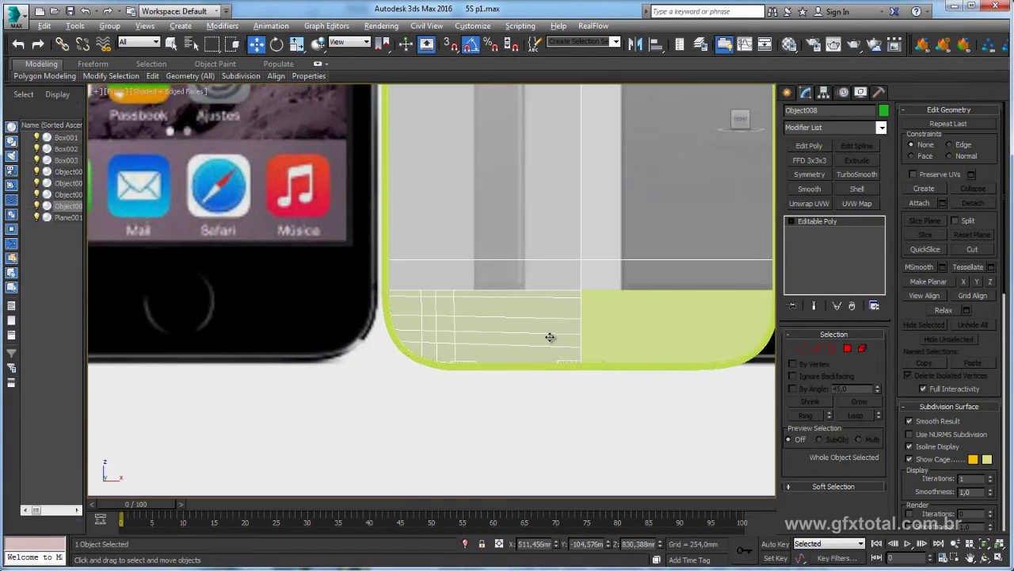
middle_drag(550, 337, 594, 372)
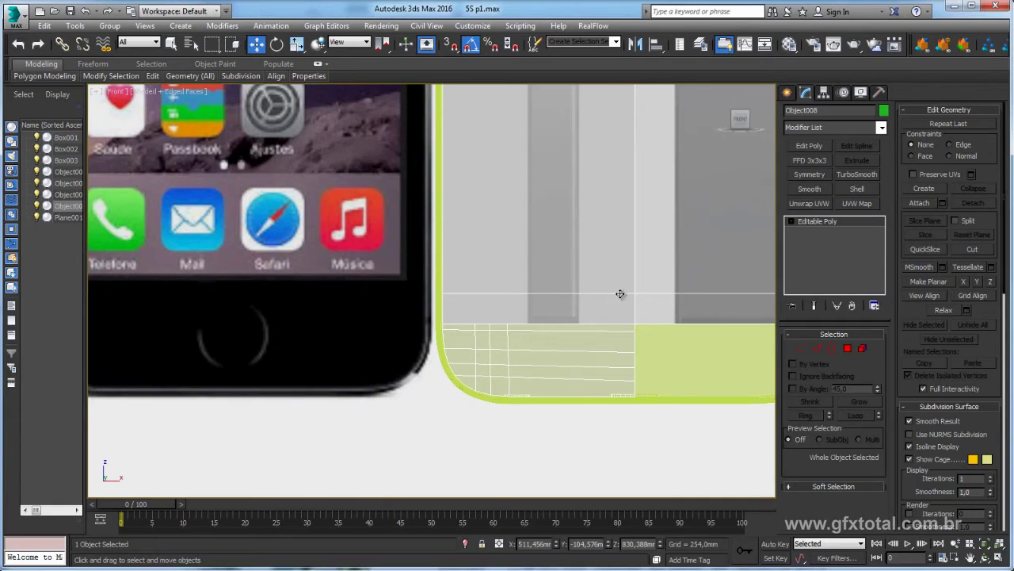
- Toggle wireframe and shaded display, make the panel opaque, and show edged faces
middle_drag(619, 294, 594, 305)
key(F3)
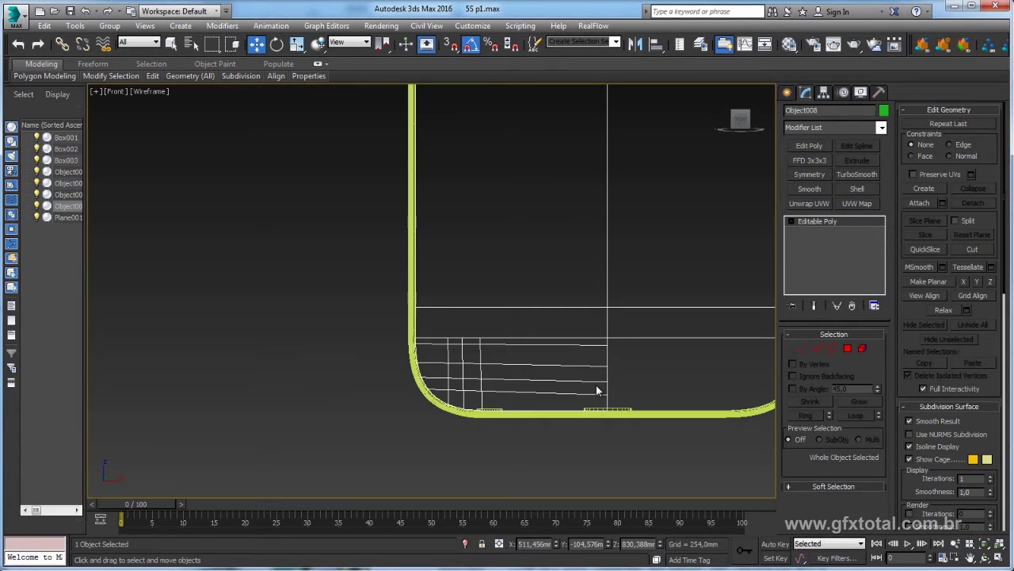
scroll(601, 382, up, 2)
key(F3)
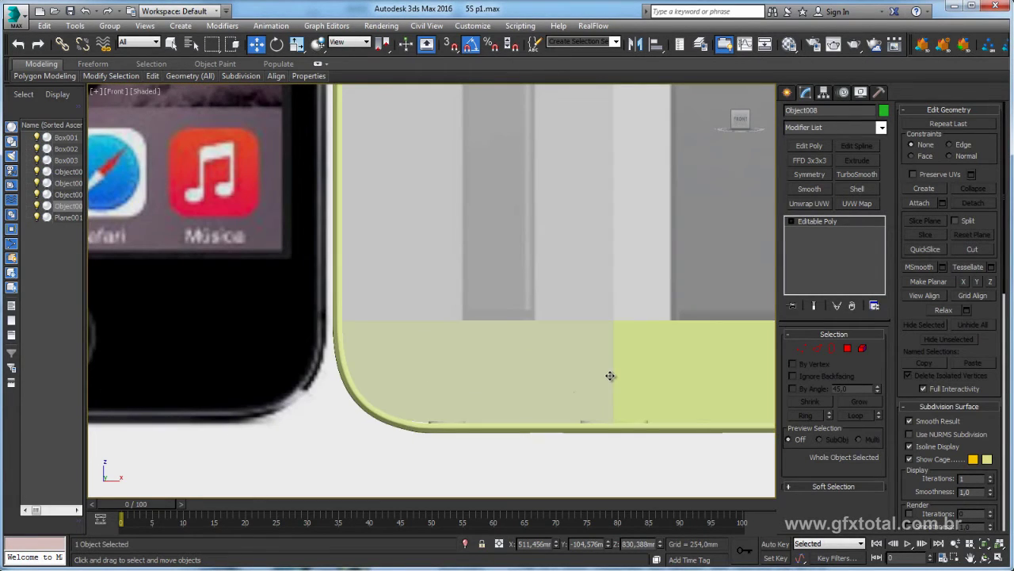
key(alt+x)
key(F3)
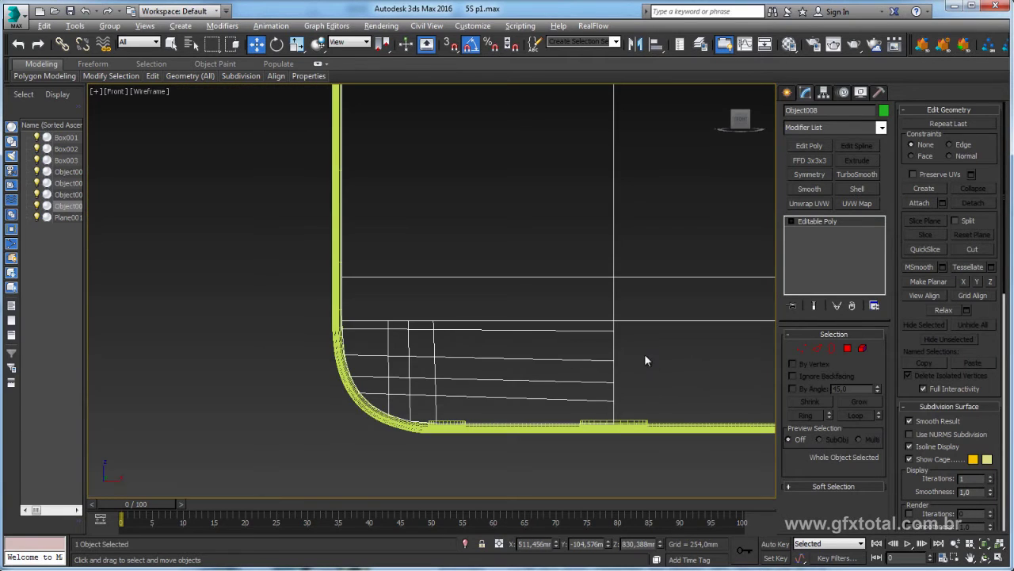
key(F3)
key(F4)
- Inspect the lower corner in Vertex mode, selecting the seam vertex at the panel's bottom
mouse_move(649, 361)
middle_down()
mouse_move(678, 373)
mouse_move(618, 394)
mouse_move(773, 343)
middle_up()
click(801, 348)
middle_drag(699, 329, 640, 338)
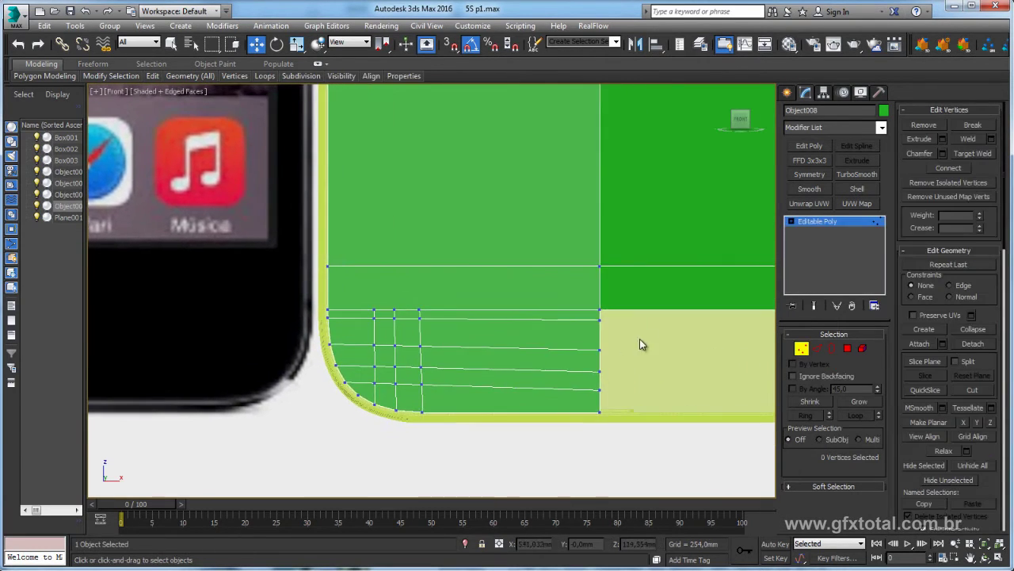
drag(594, 354, 595, 355)
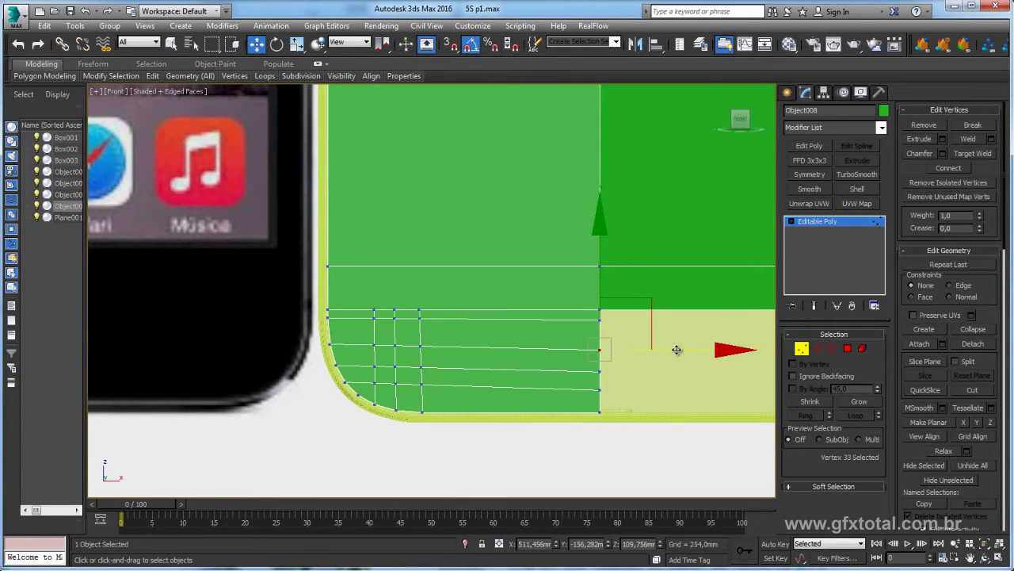
mouse_move(594, 371)
middle_down()
mouse_move(646, 349)
mouse_move(552, 363)
middle_up()
scroll(594, 348, down, 2)
- Exit sub-object mode, frame the panel's bottom centre and open the Create panel
click(852, 230)
middle_drag(639, 272, 558, 269)
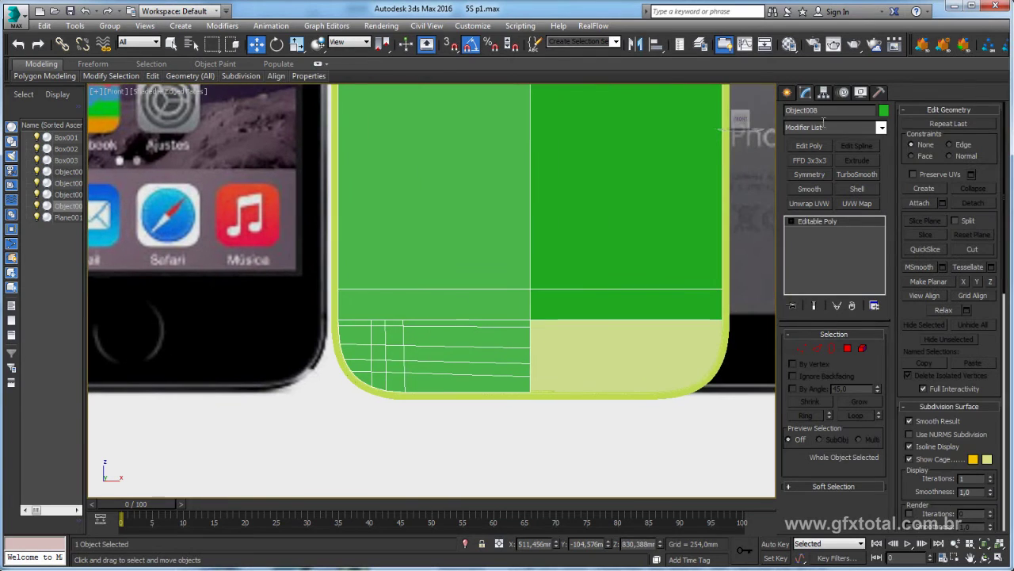
click(787, 92)
- Draw an 8-sided cylinder (radius 68.538mm) centred on the panel's bottom seam
click(809, 199)
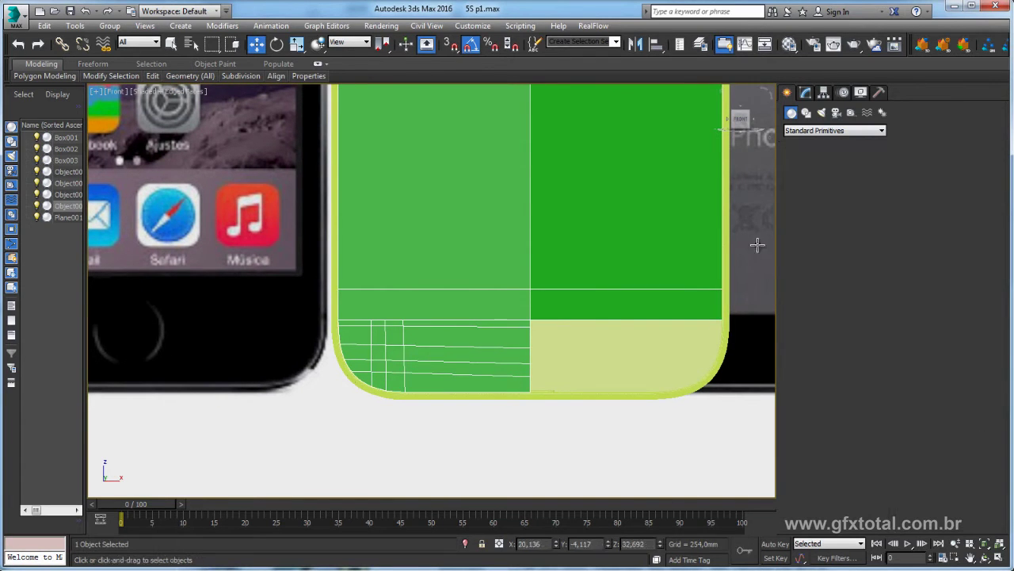
drag(529, 355, 560, 381)
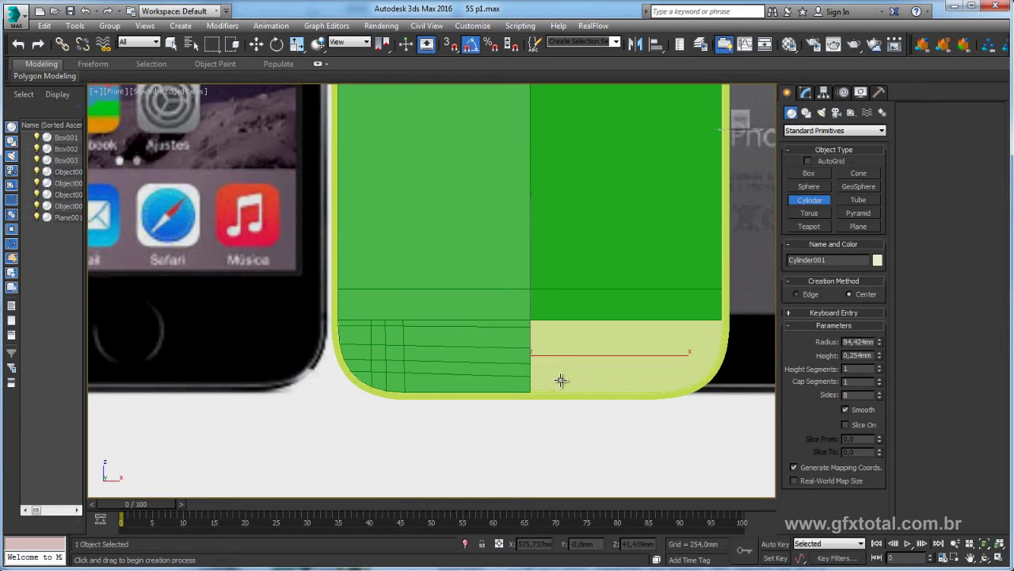
key(F3)
drag(561, 381, 550, 364)
click(543, 318)
key(w)
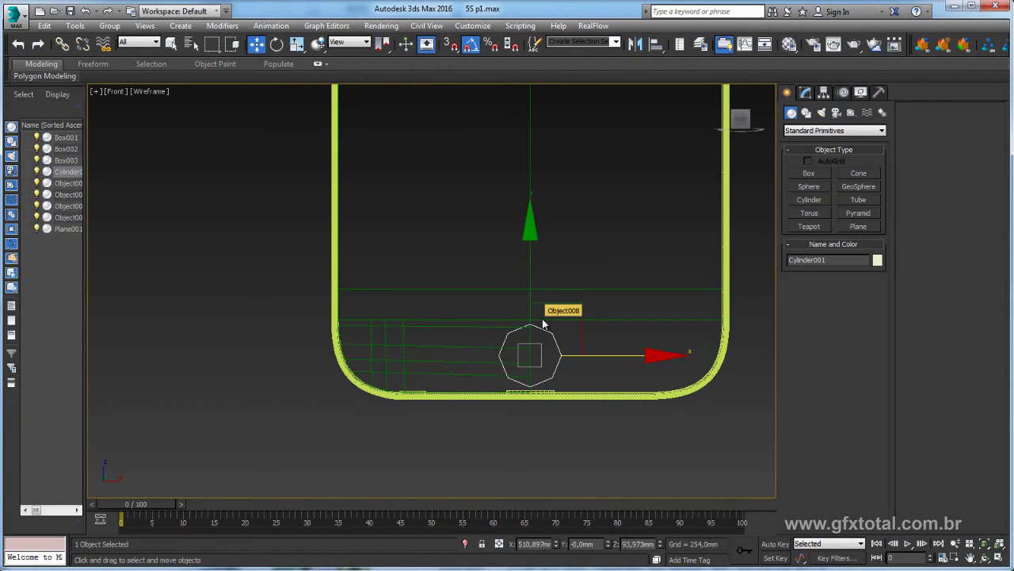
- Check the cylinder in Perspective, then return to Front view and select Object008
key(p)
alt+middle_drag(544, 324, 479, 347)
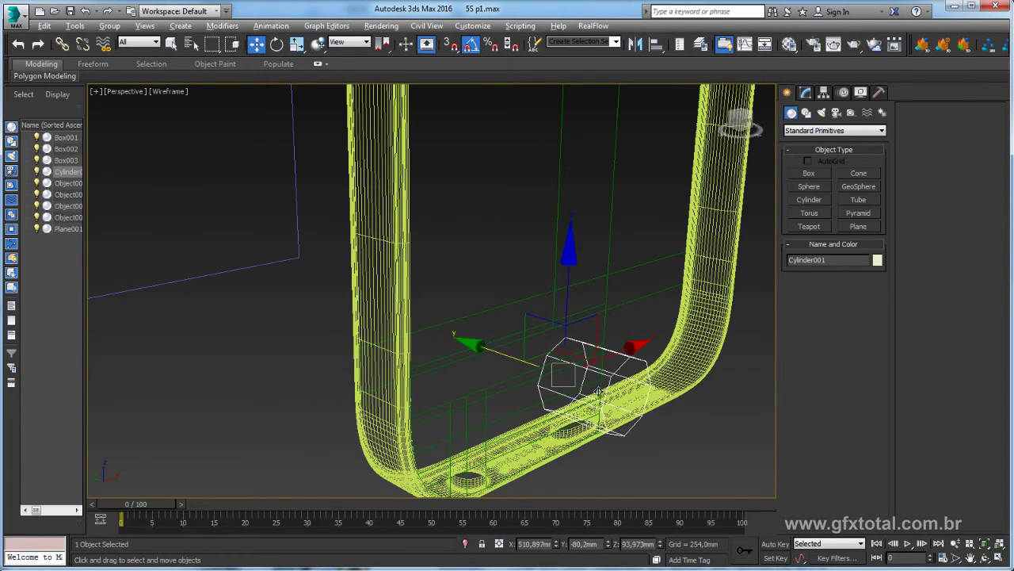
mouse_move(479, 346)
alt+middle_down()
mouse_move(538, 387)
mouse_move(524, 393)
alt+middle_up()
key(F3)
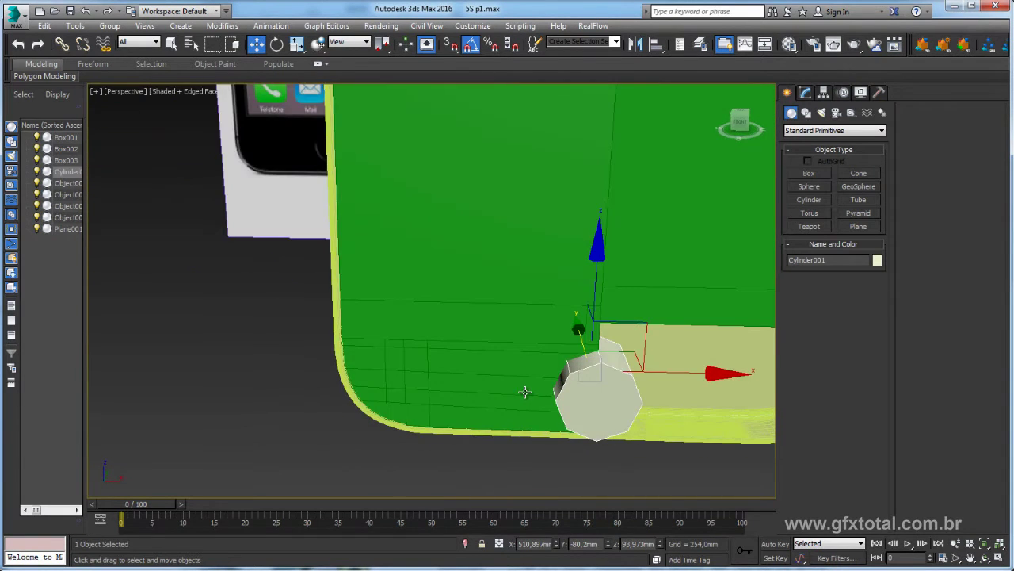
key(f)
scroll(531, 290, up, 3)
scroll(530, 290, up, 2)
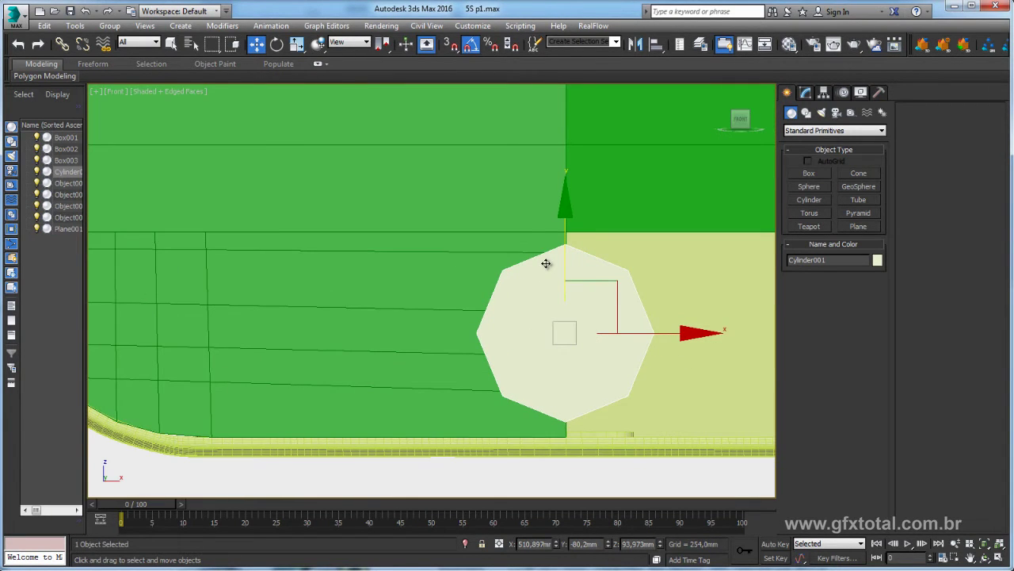
click(554, 241)
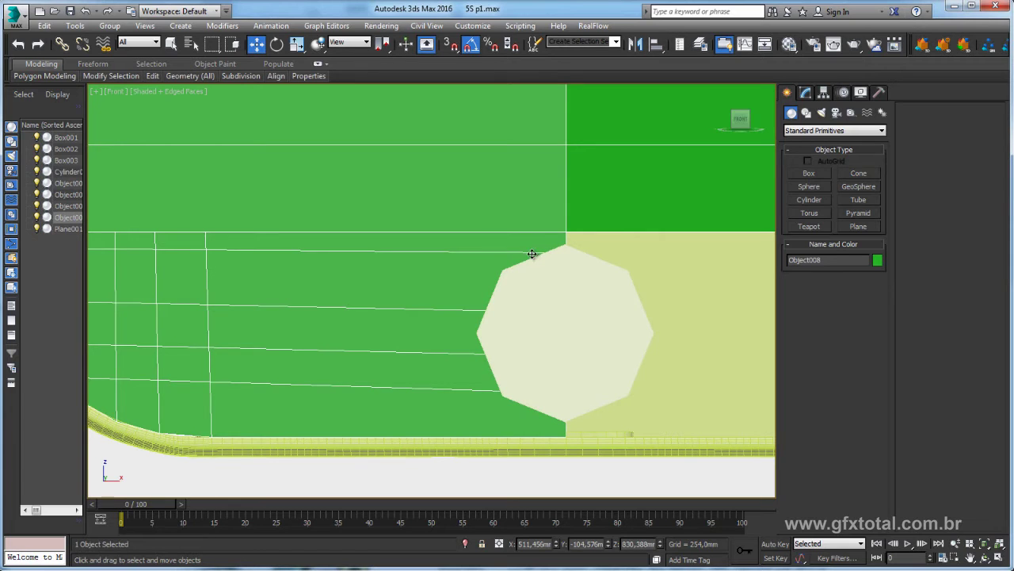
- Cut edges into the panel tracing the octagon's left half, from the seam top down
right_click(531, 253)
click(806, 94)
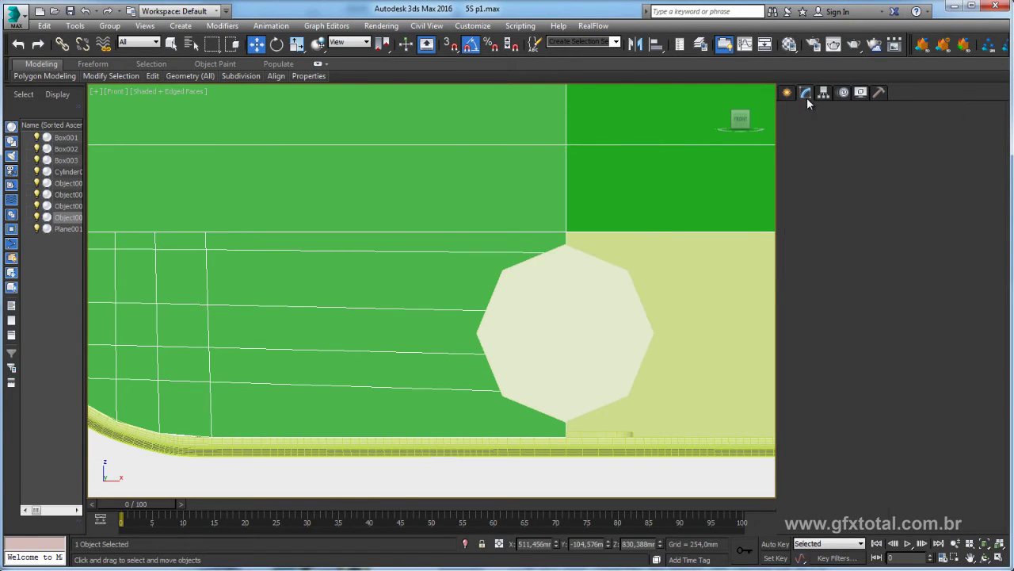
click(801, 349)
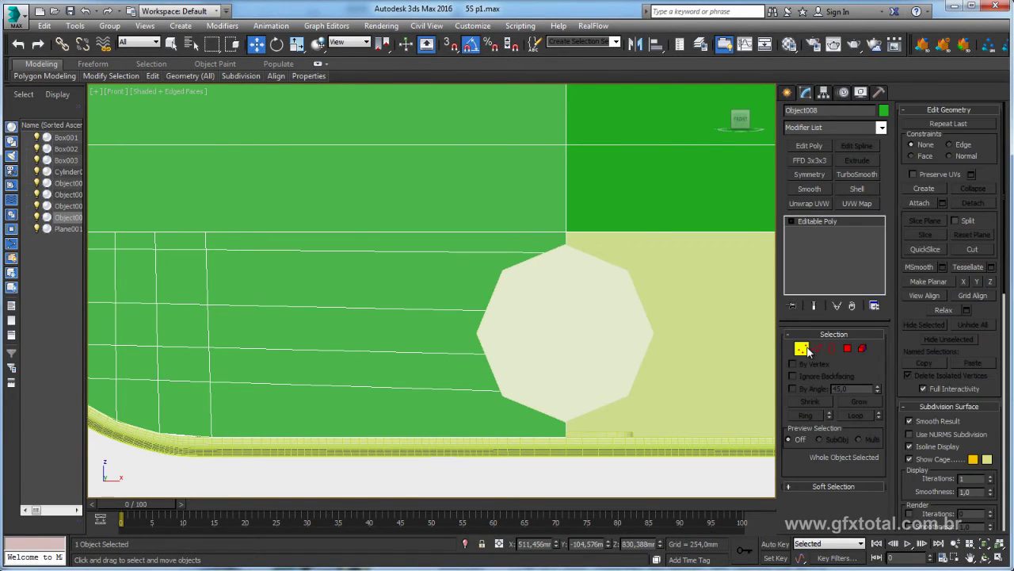
right_click(521, 275)
click(508, 154)
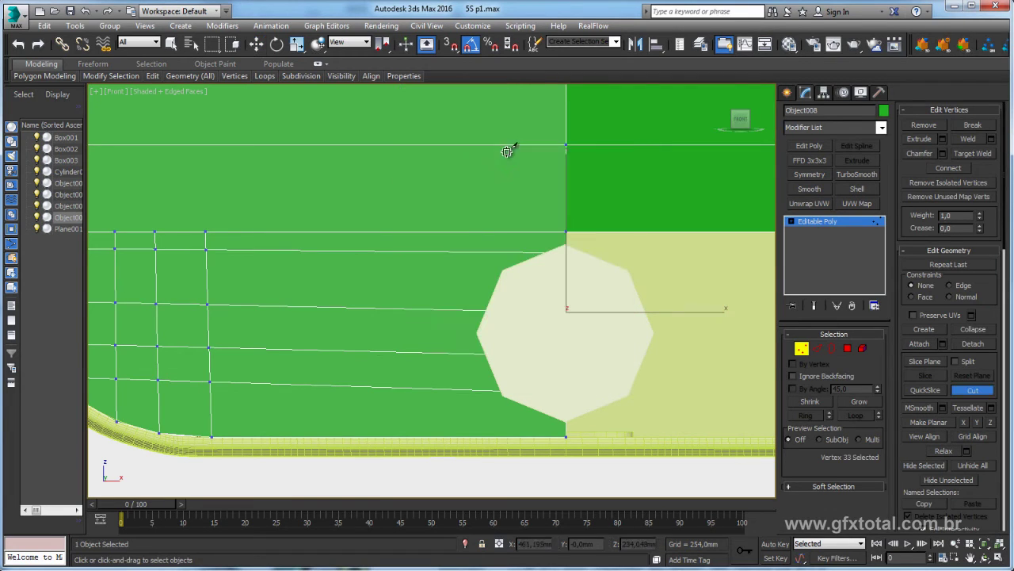
click(564, 246)
click(476, 332)
click(484, 353)
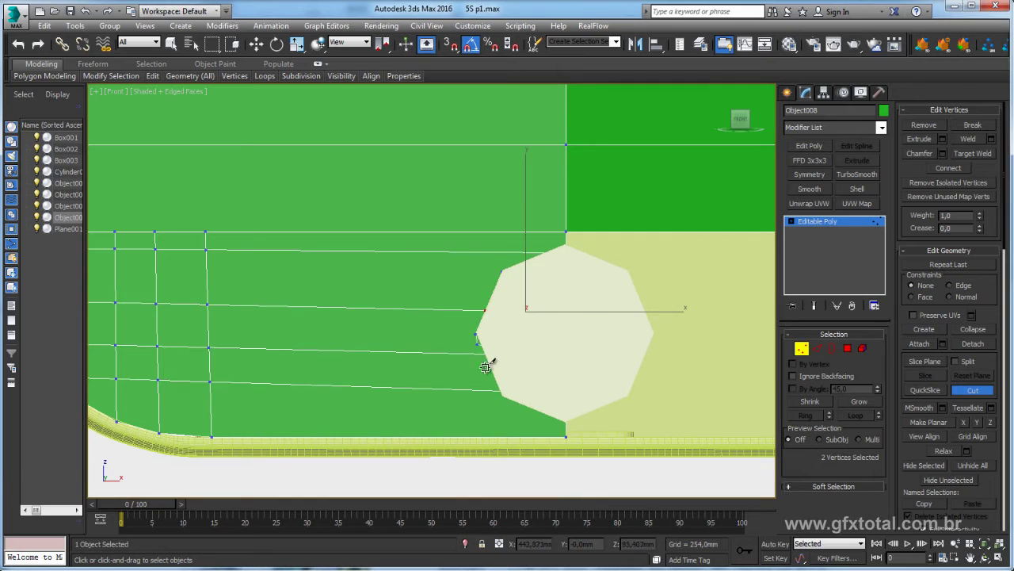
click(501, 394)
key(w)
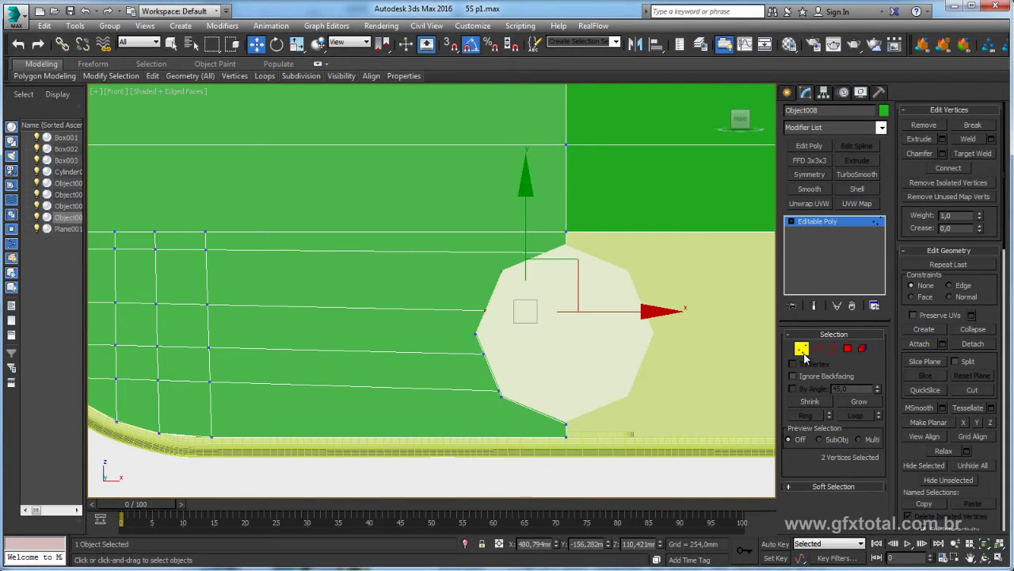
- Select the guide cylinder Cylinder001
middle_drag(569, 386, 541, 396)
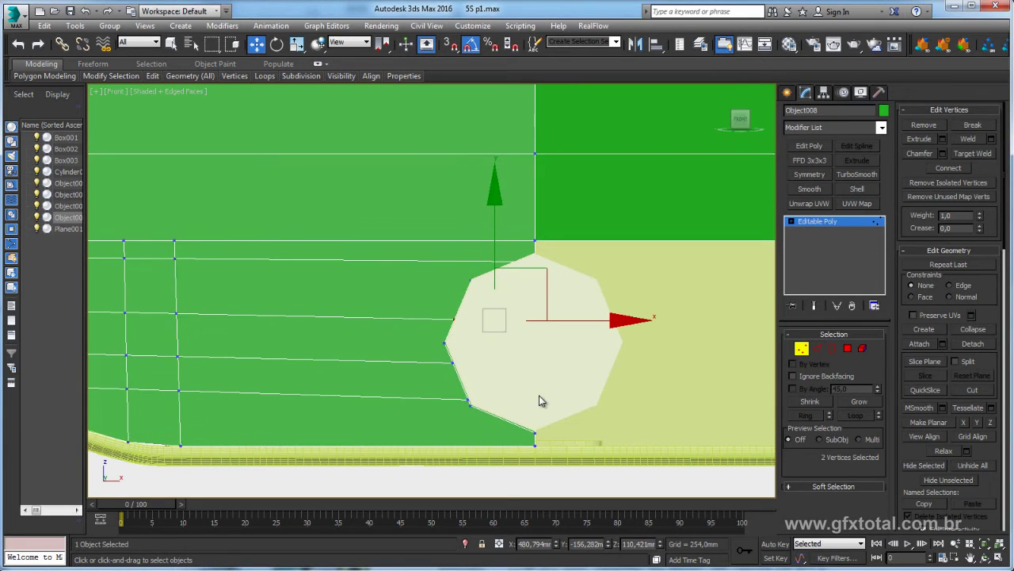
click(817, 222)
click(566, 346)
- Delete the guide cylinder and reselect the back panel in Vertex mode
key(Delete)
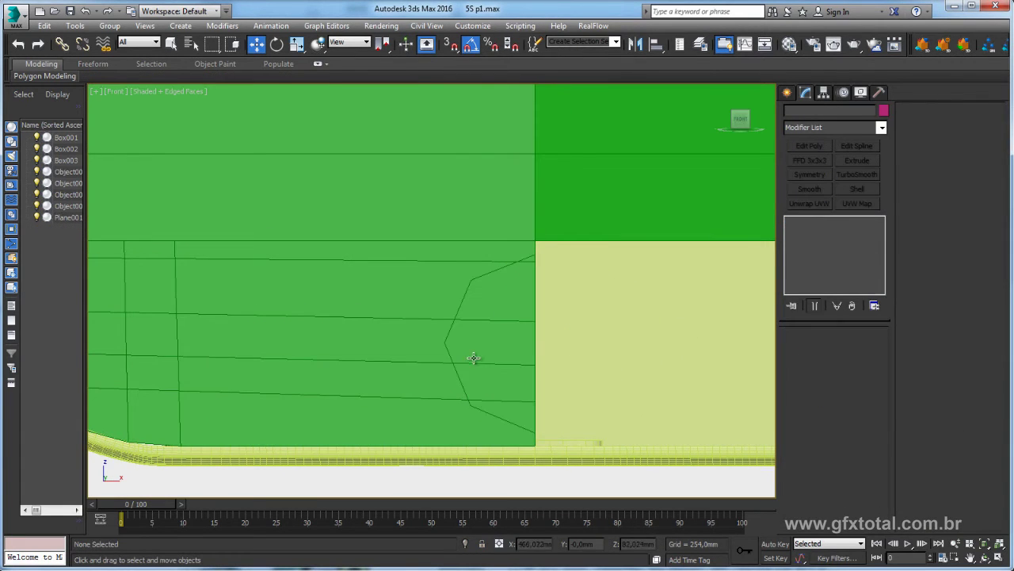
click(475, 358)
click(802, 348)
middle_drag(351, 375, 502, 351)
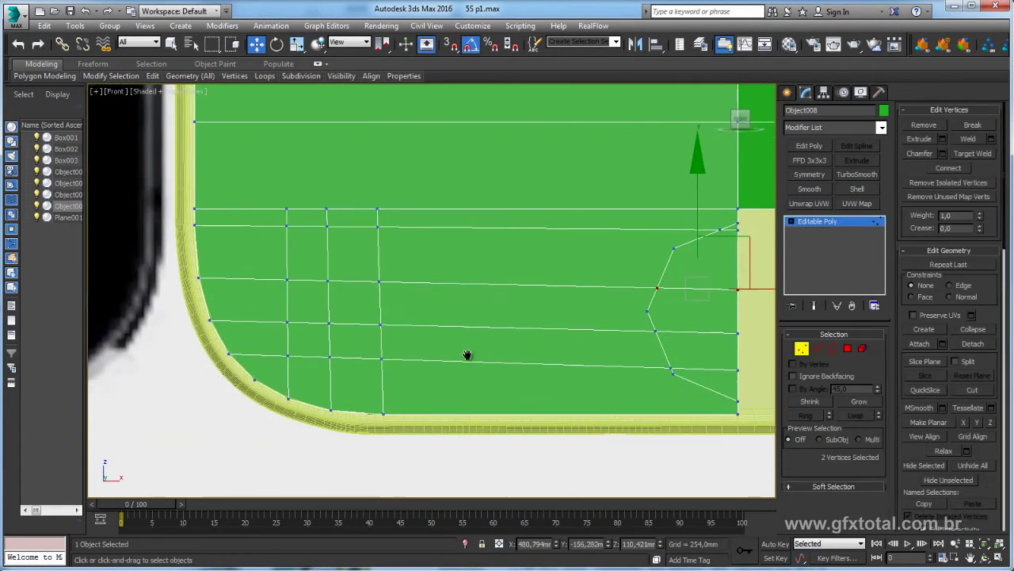
- Target Weld the stray vertices onto the octagon corner and neighbouring seam vertices
click(976, 154)
drag(562, 351, 554, 328)
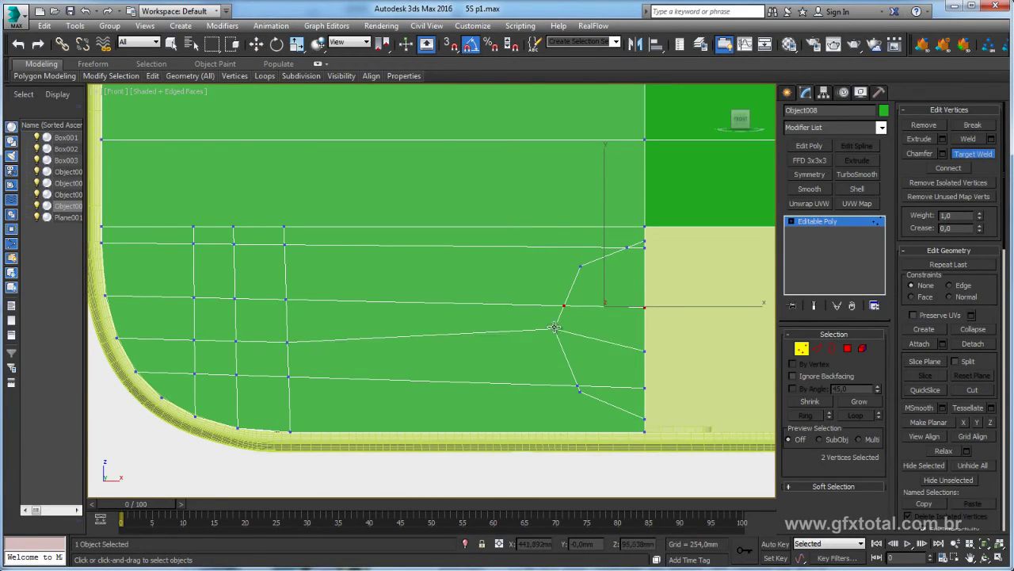
right_click(624, 339)
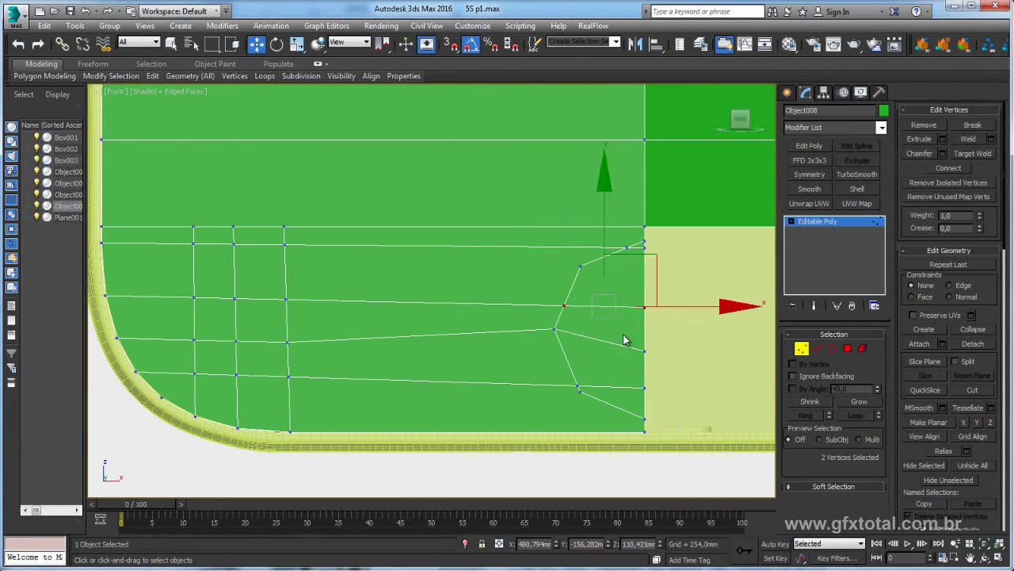
click(981, 154)
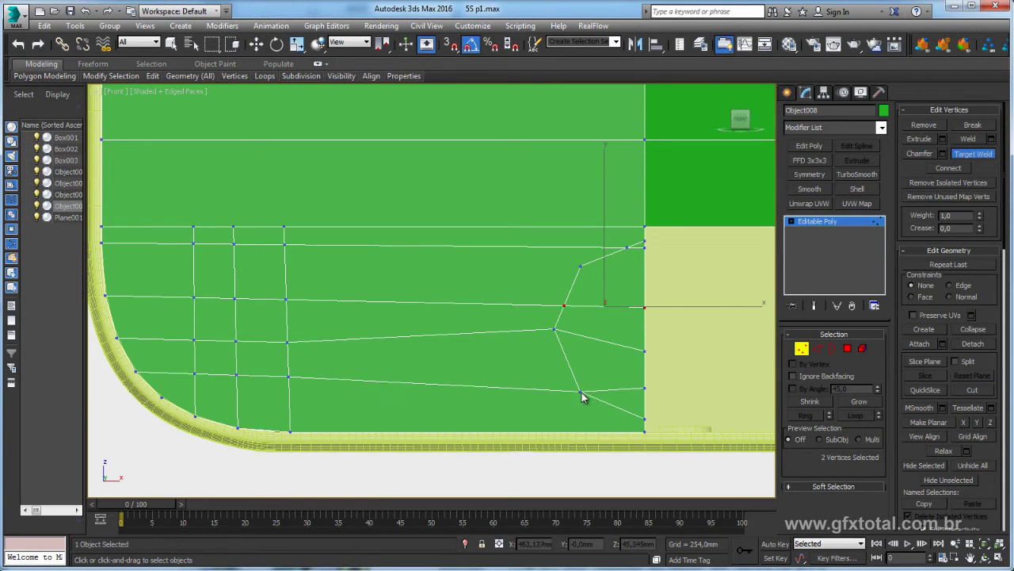
mouse_move(565, 295)
middle_down()
mouse_move(552, 336)
mouse_move(522, 369)
middle_up()
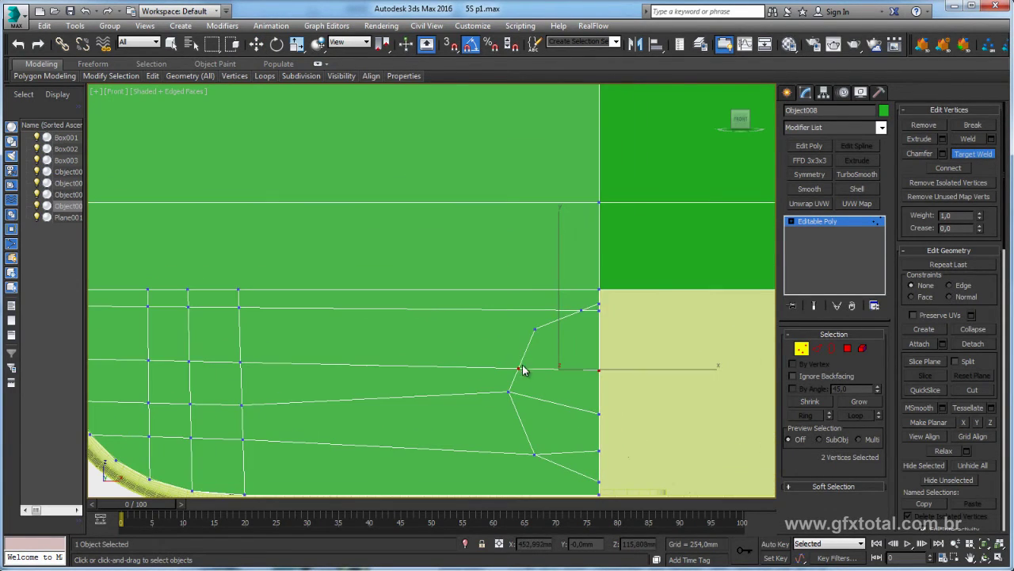
click(519, 368)
click(599, 368)
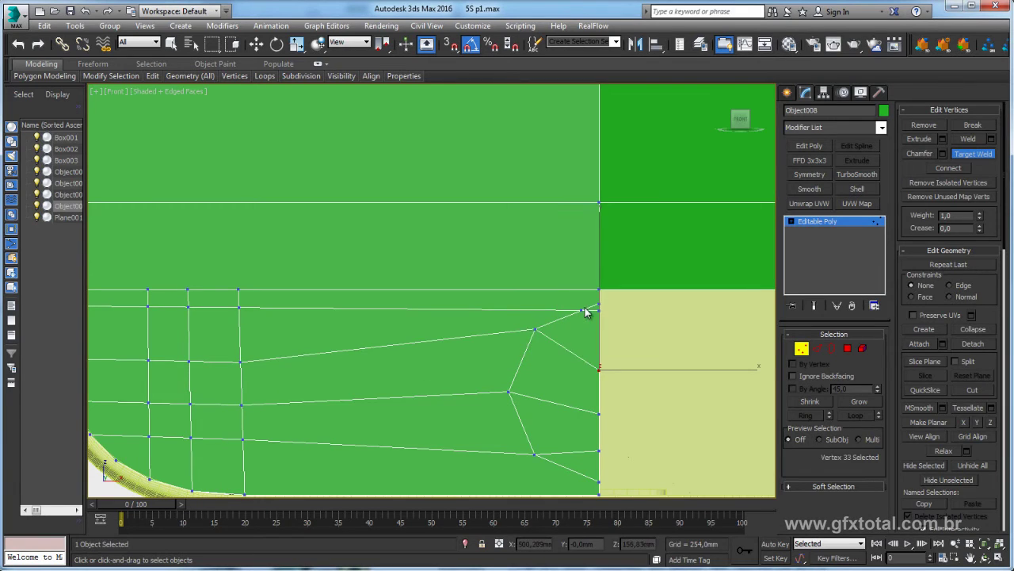
click(583, 308)
click(599, 303)
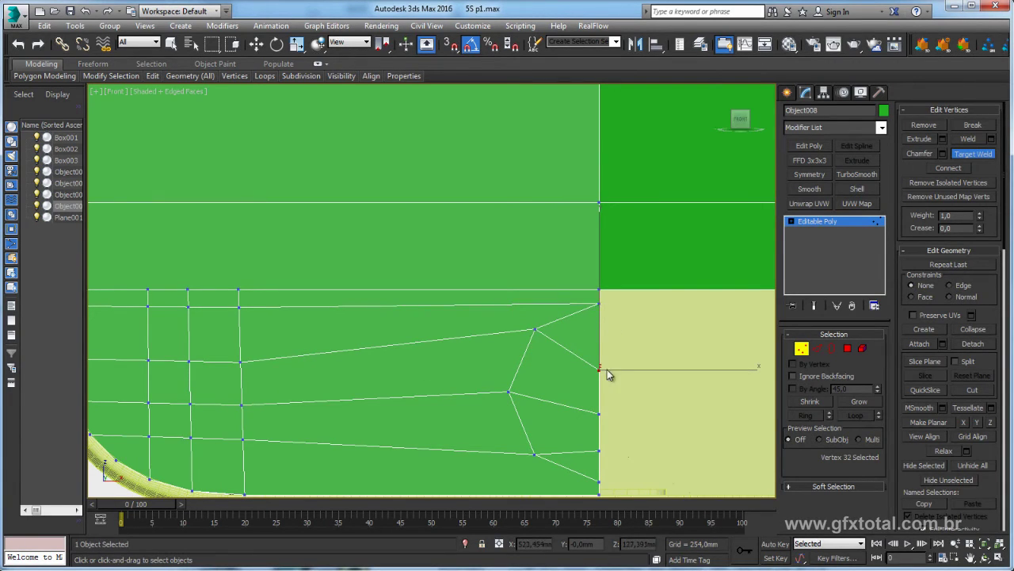
- Move the seam vertices up to line up with the outline, then exit vertex editing
middle_drag(607, 374, 588, 311)
key(w)
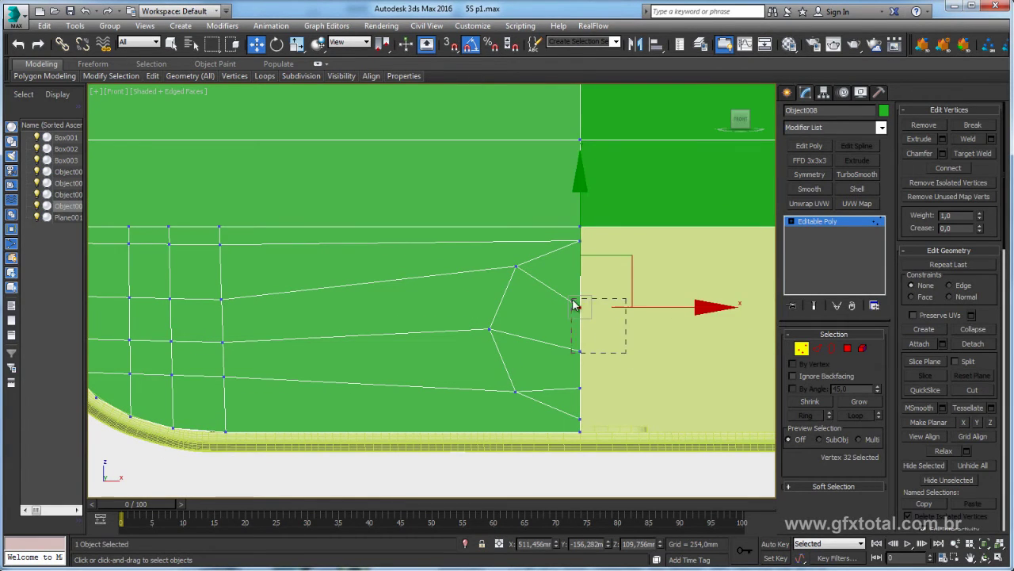
drag(576, 305, 584, 227)
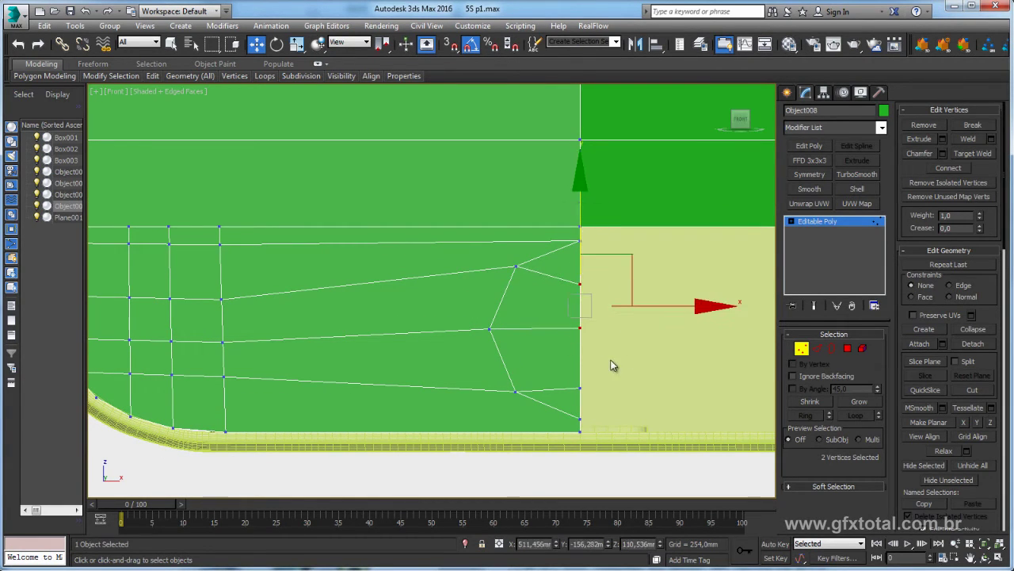
drag(593, 362, 571, 397)
drag(580, 316, 580, 297)
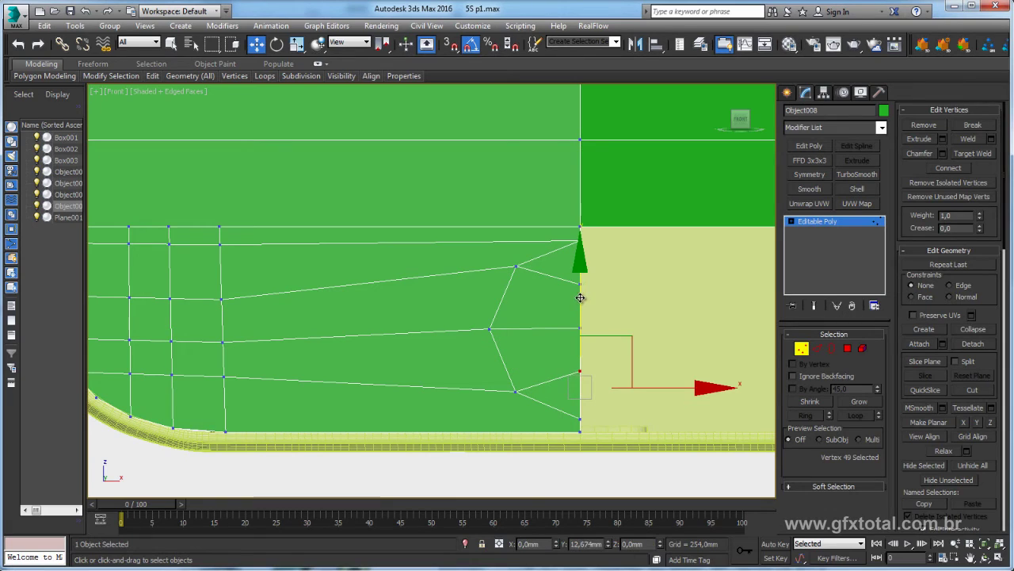
click(829, 223)
scroll(611, 261, down, 3)
scroll(532, 340, down, 2)
scroll(532, 340, down, 1)
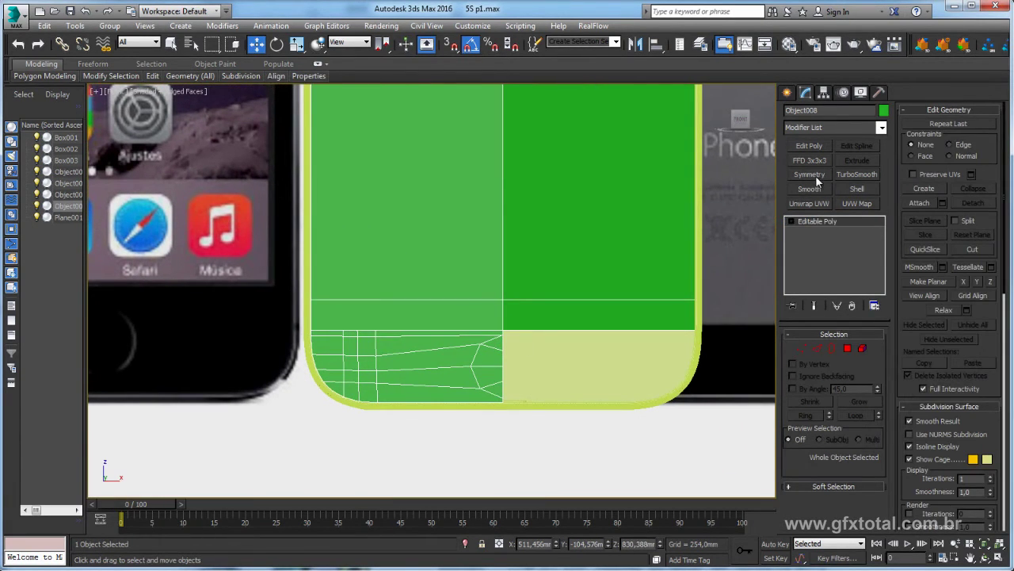
- Add a Symmetry modifier on the X axis with Weld Seam at a 0,1mm threshold
click(810, 175)
scroll(495, 337, up, 3)
scroll(512, 345, up, 1)
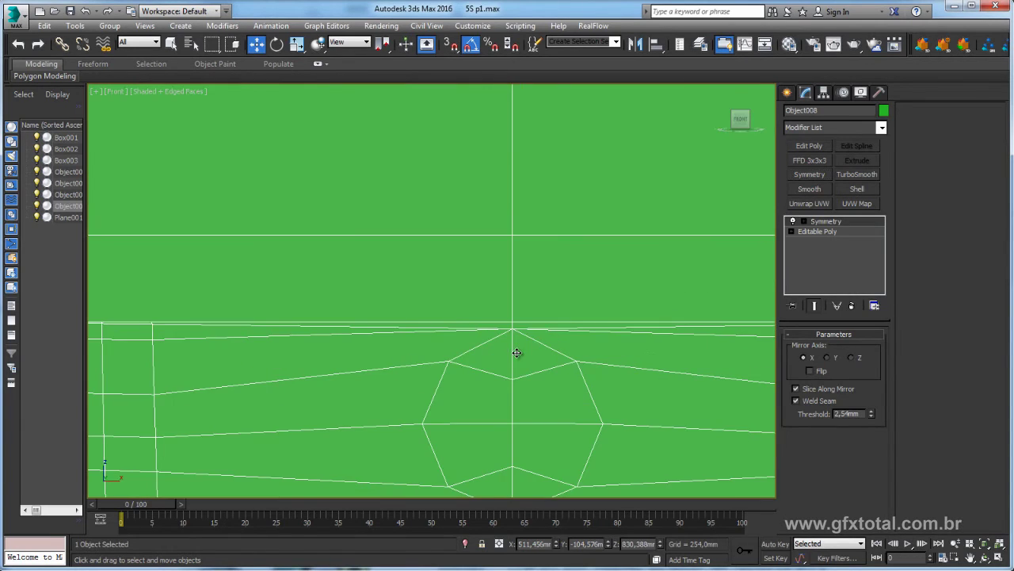
scroll(518, 351, up, 3)
middle_drag(518, 351, 522, 259)
scroll(519, 264, down, 3)
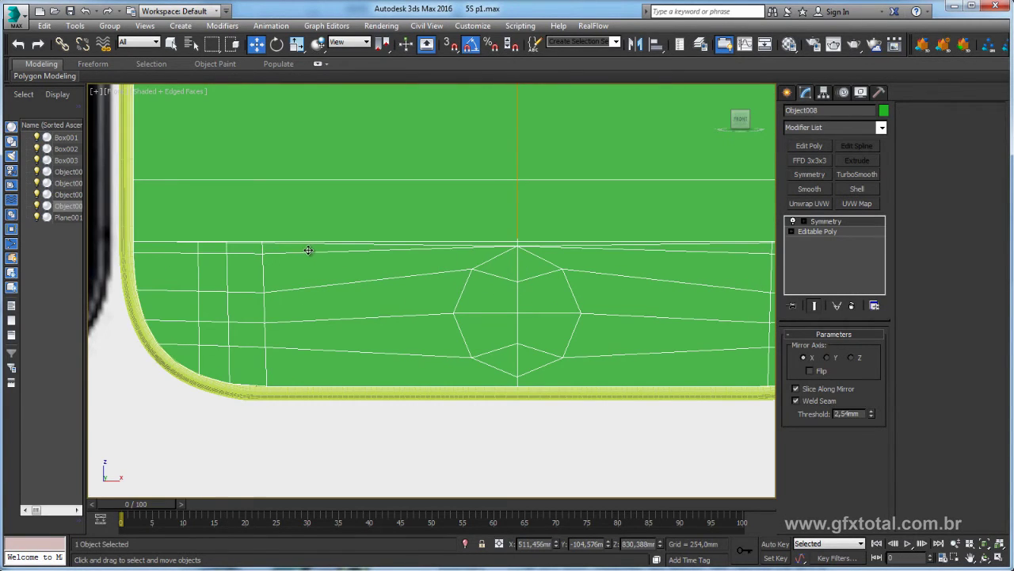
right_click(872, 414)
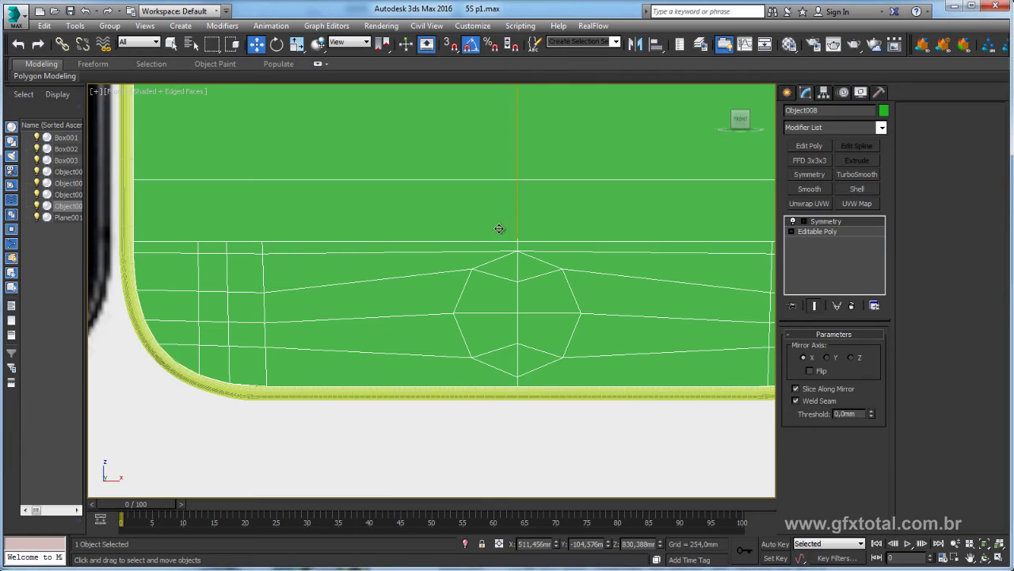
middle_drag(473, 261, 441, 270)
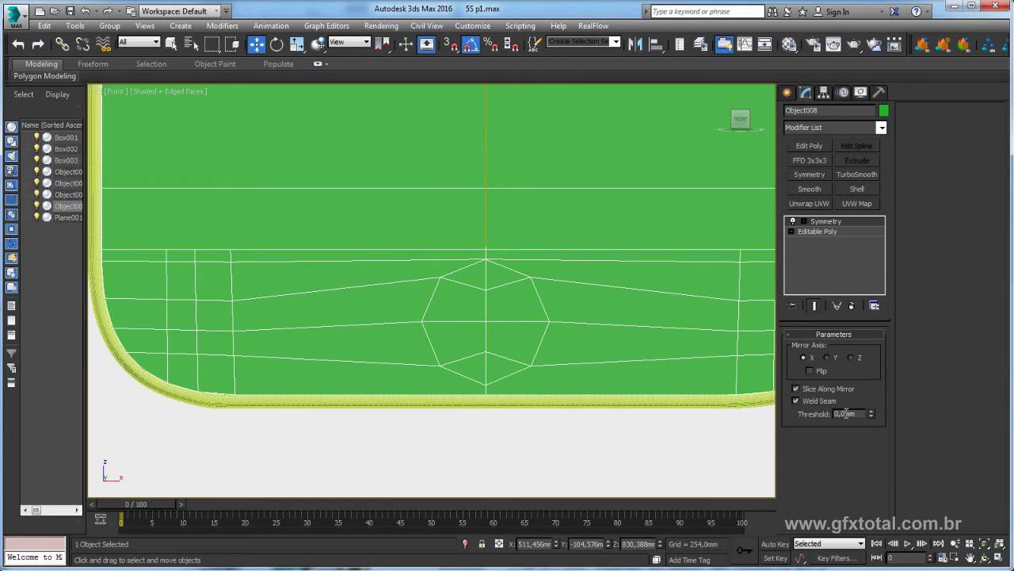
middle_drag(677, 359, 696, 364)
text(0,1)
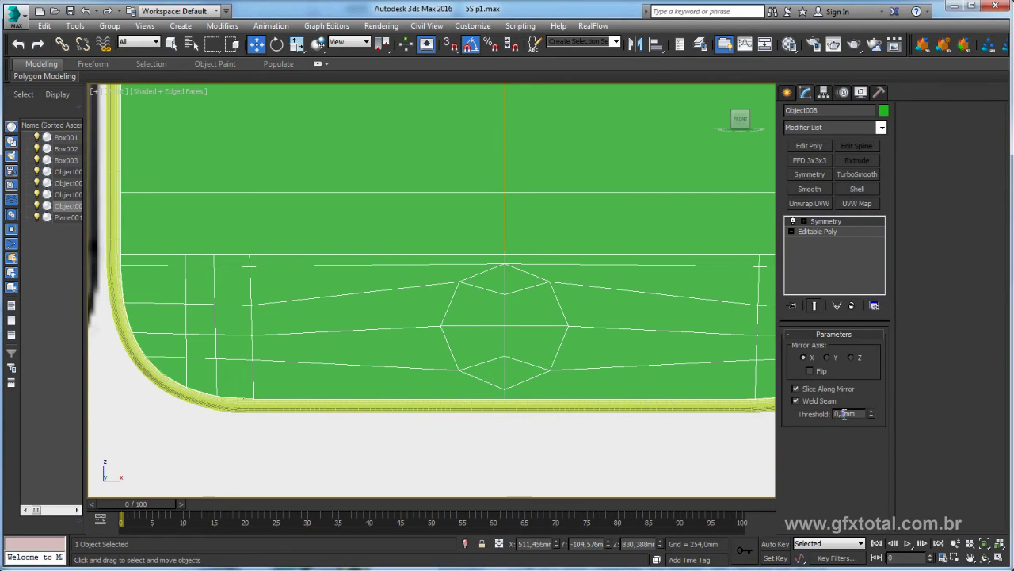
middle_drag(513, 317, 500, 289)
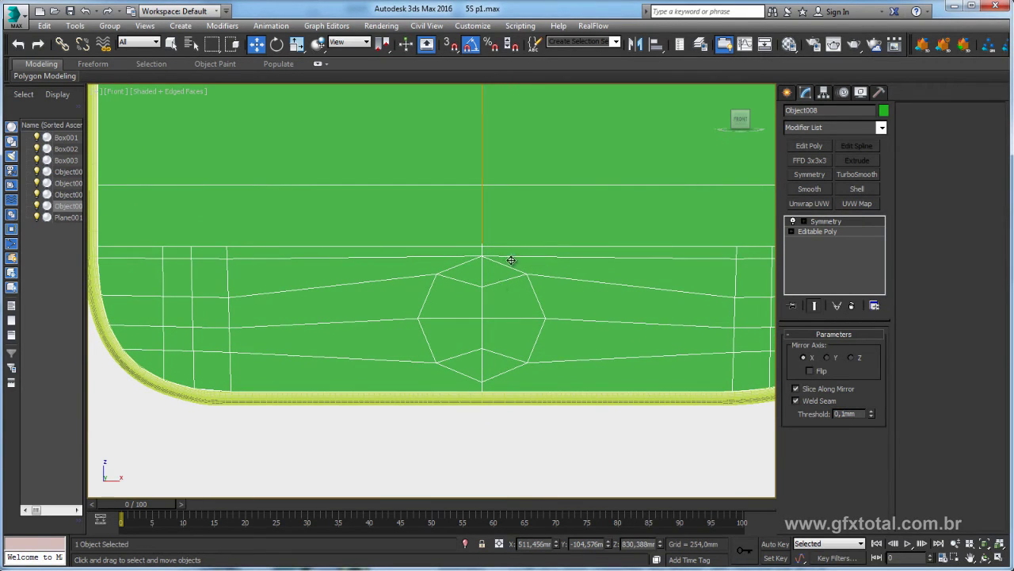
right_click(497, 258)
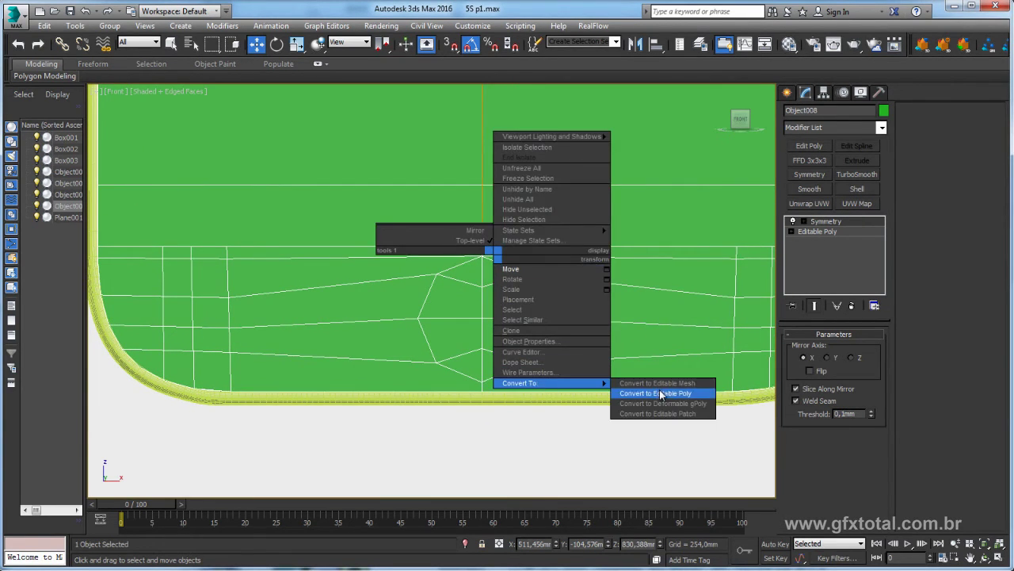
- Convert to Editable Poly and select the eight octagon polygons around the centre vertex
click(665, 392)
click(801, 348)
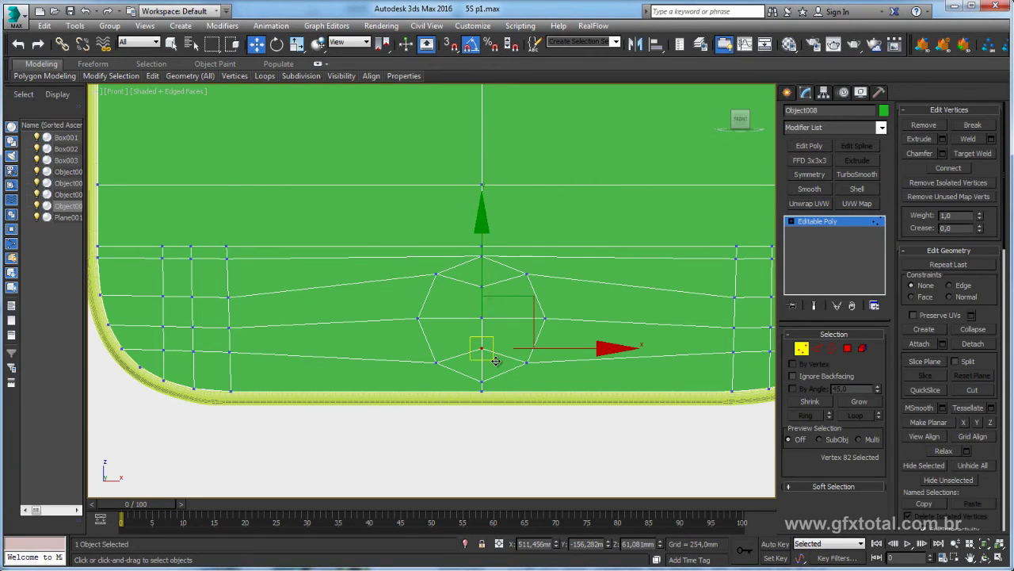
click(504, 369)
drag(504, 369, 475, 282)
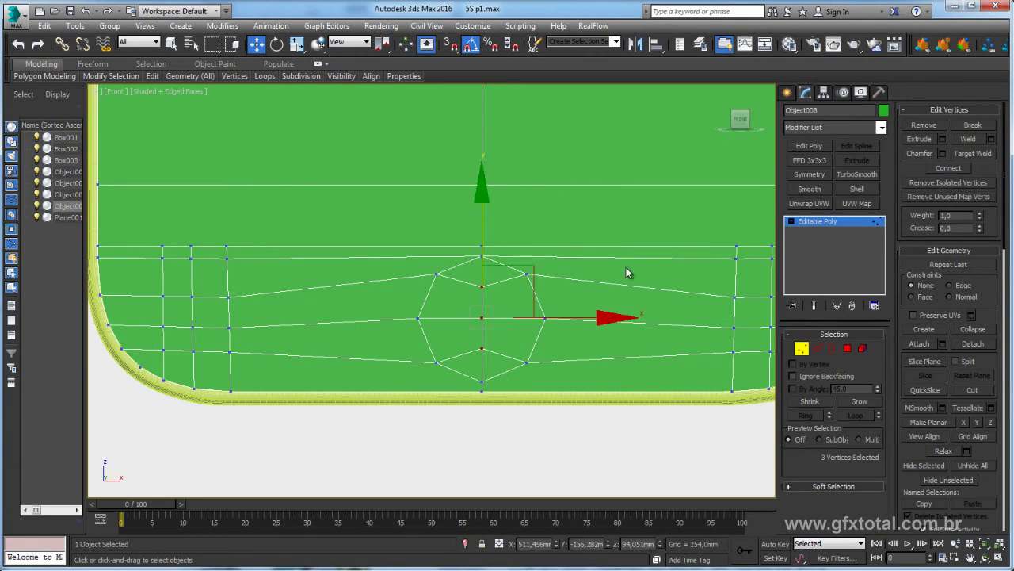
key(F3)
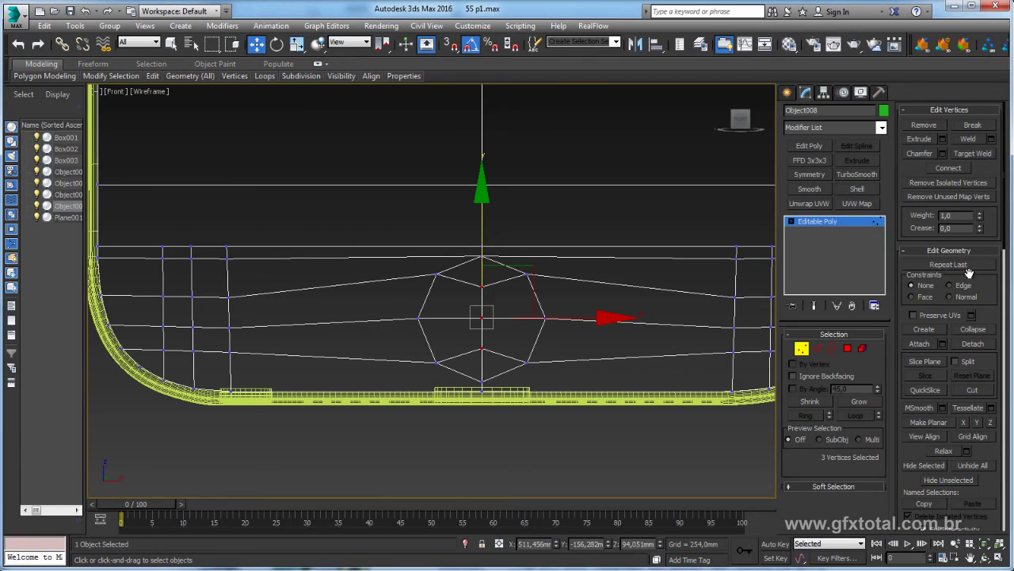
click(481, 317)
key(F3)
scroll(527, 333, up, 4)
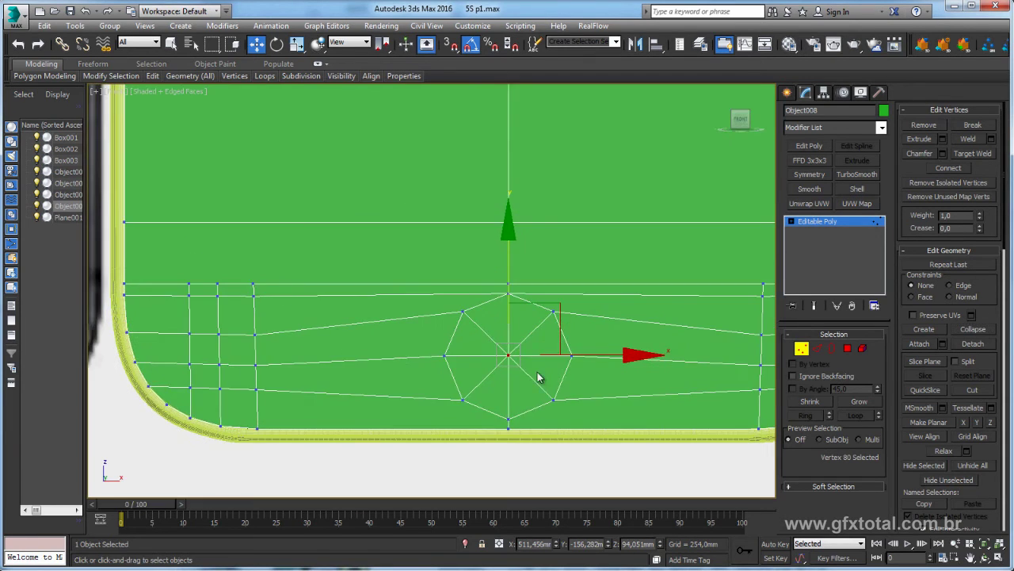
ctrl+click(848, 348)
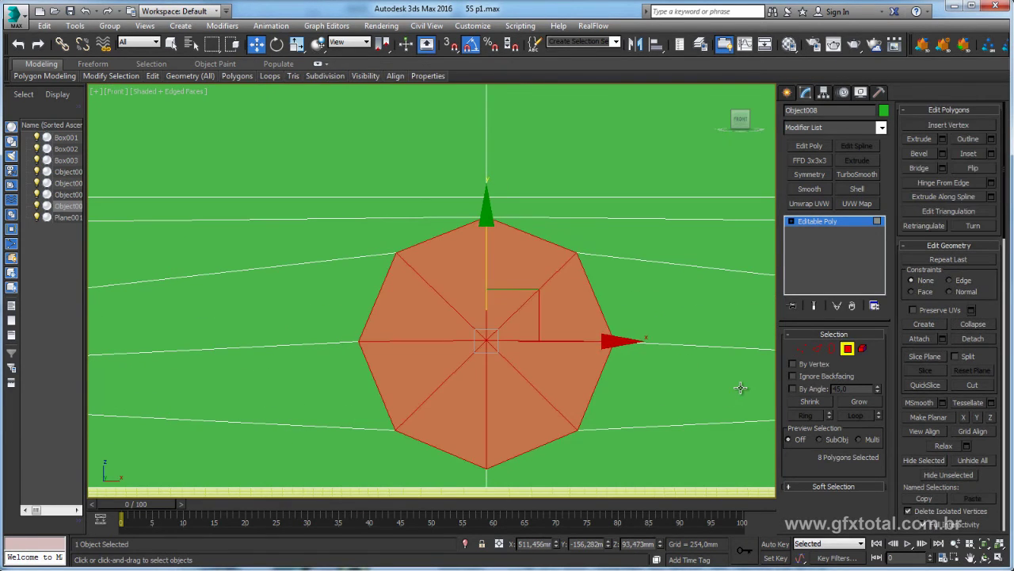
- Inset the eight octagon faces by 0,508mm
click(992, 154)
scroll(602, 257, down, 5)
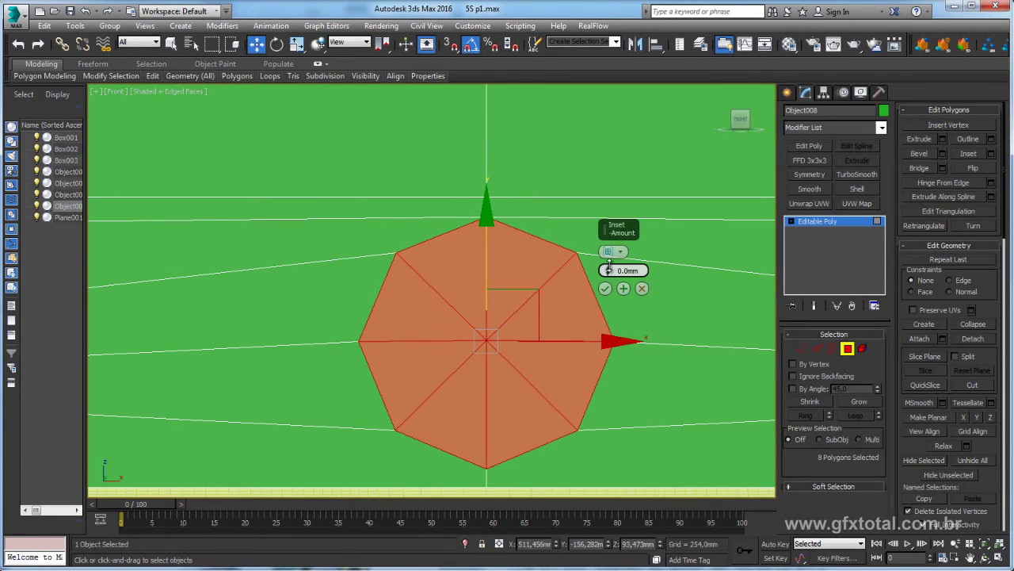
drag(607, 270, 612, 275)
scroll(522, 268, down, 2)
scroll(521, 267, down, 2)
middle_drag(475, 301, 533, 311)
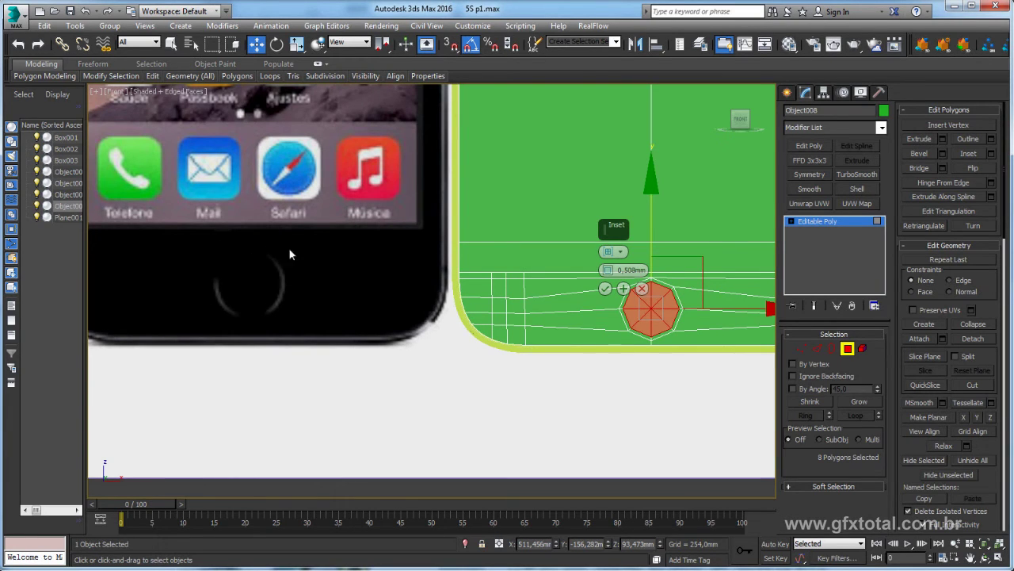
middle_drag(556, 334, 520, 362)
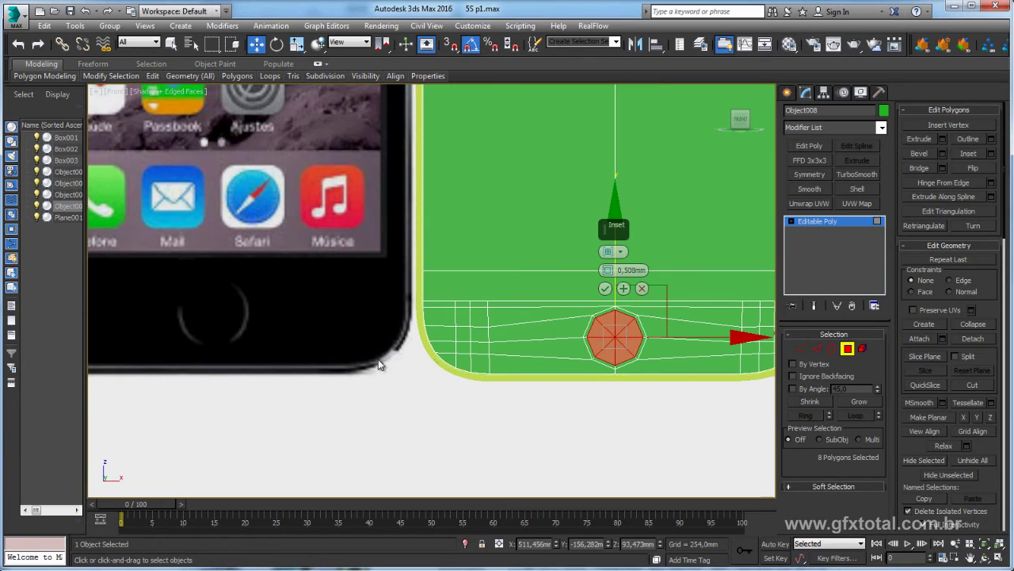
scroll(667, 362, up, 4)
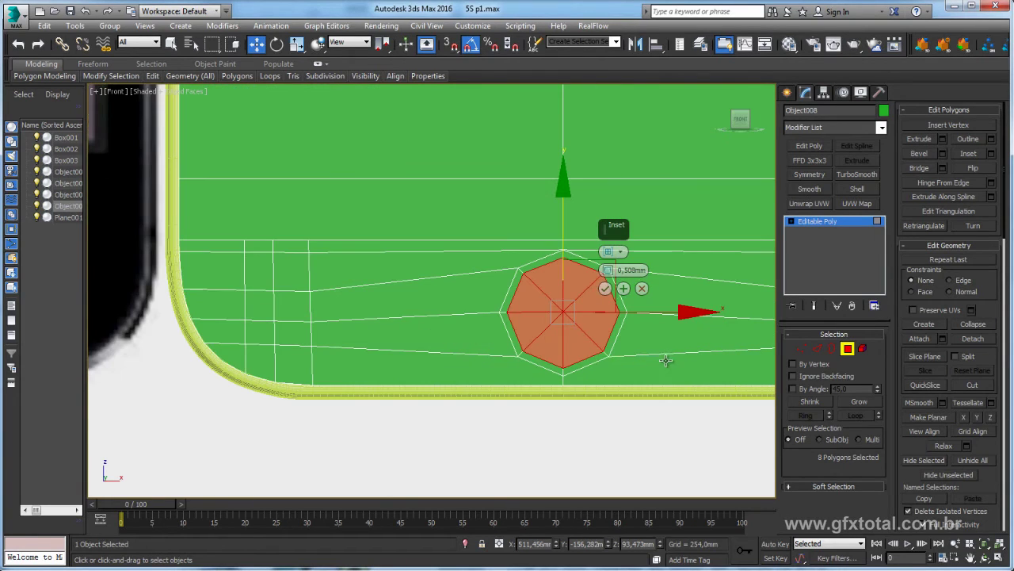
click(608, 273)
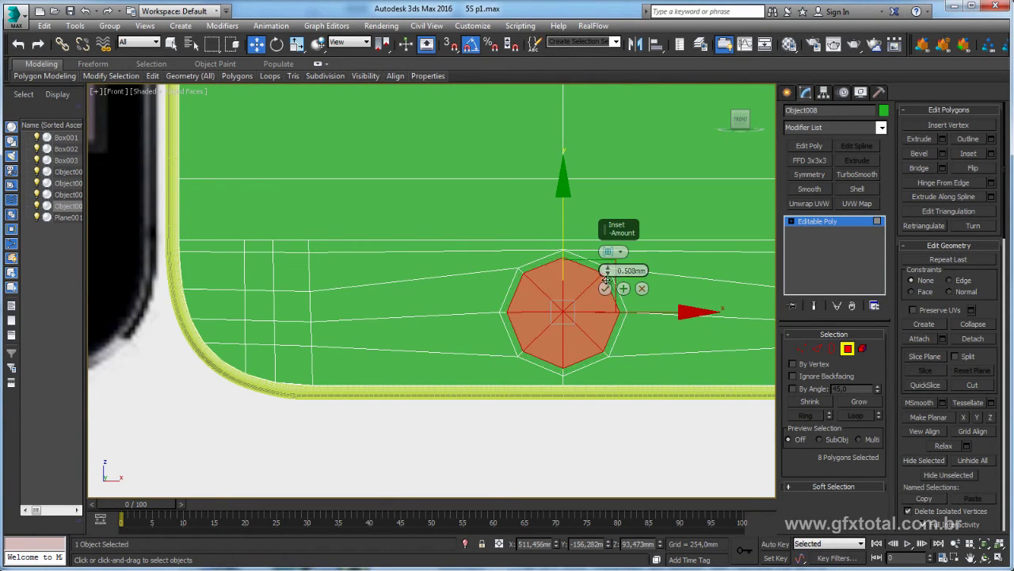
click(605, 288)
middle_drag(608, 296, 612, 300)
scroll(639, 306, down, 4)
scroll(557, 326, down, 3)
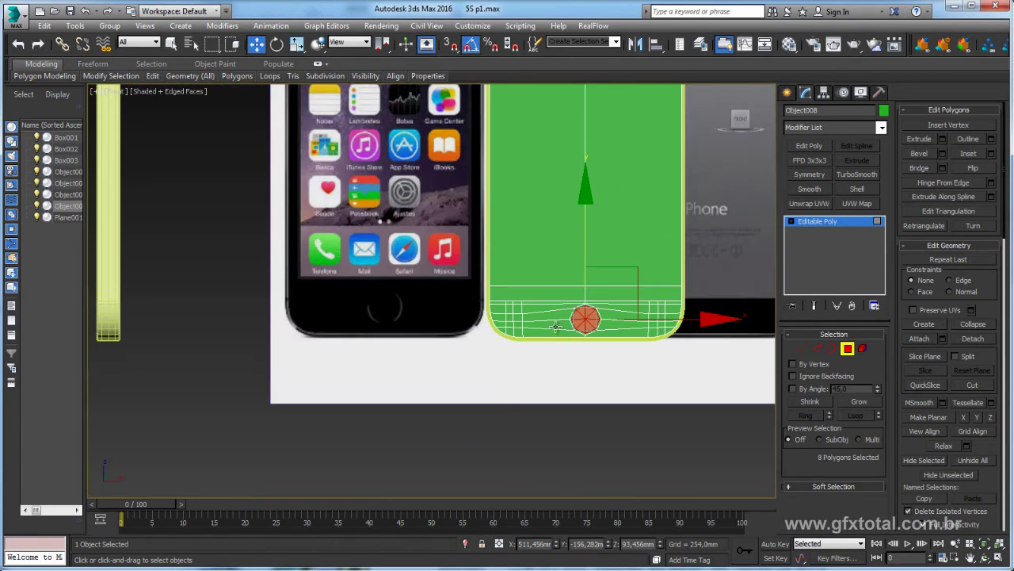
scroll(389, 319, up, 3)
middle_drag(473, 310, 169, 331)
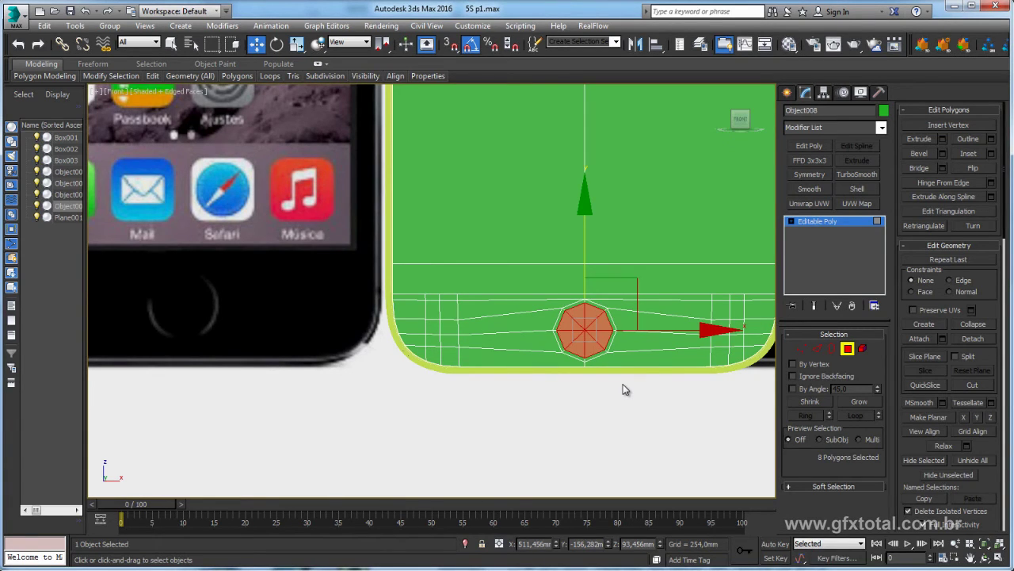
- Select the 19 vertices around the octagonal button and move them up along Y
click(803, 349)
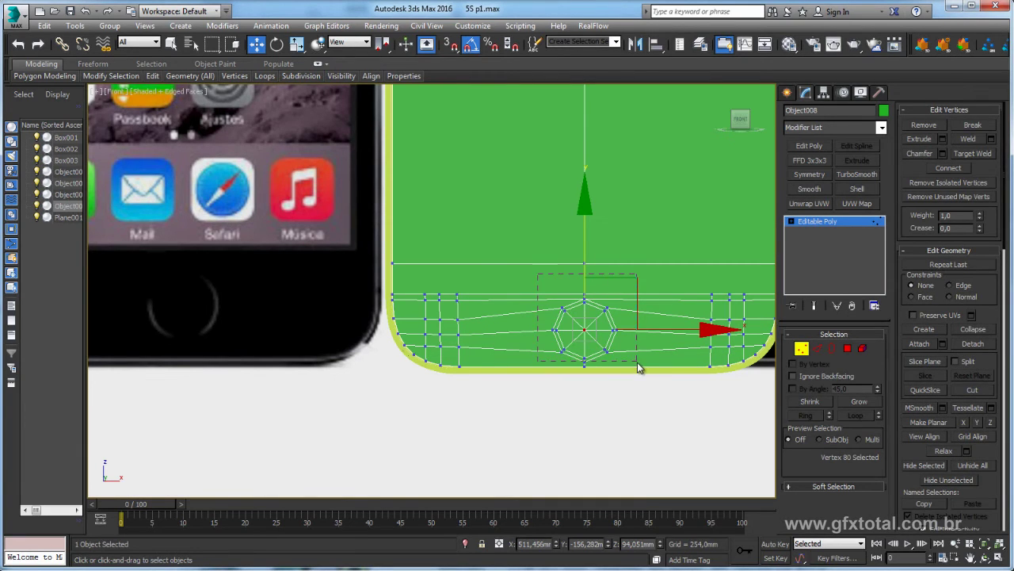
drag(637, 362, 637, 366)
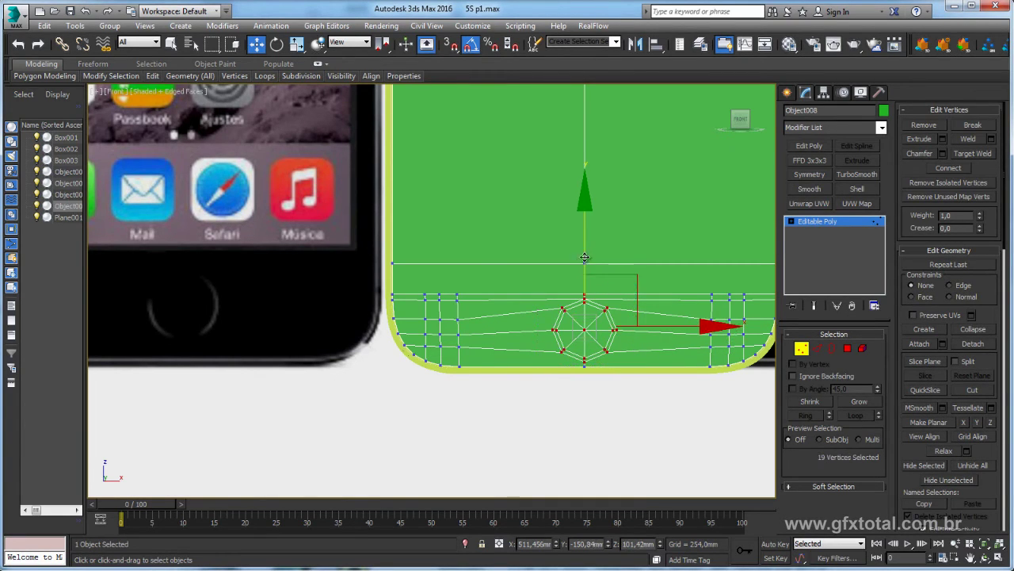
drag(584, 258, 588, 238)
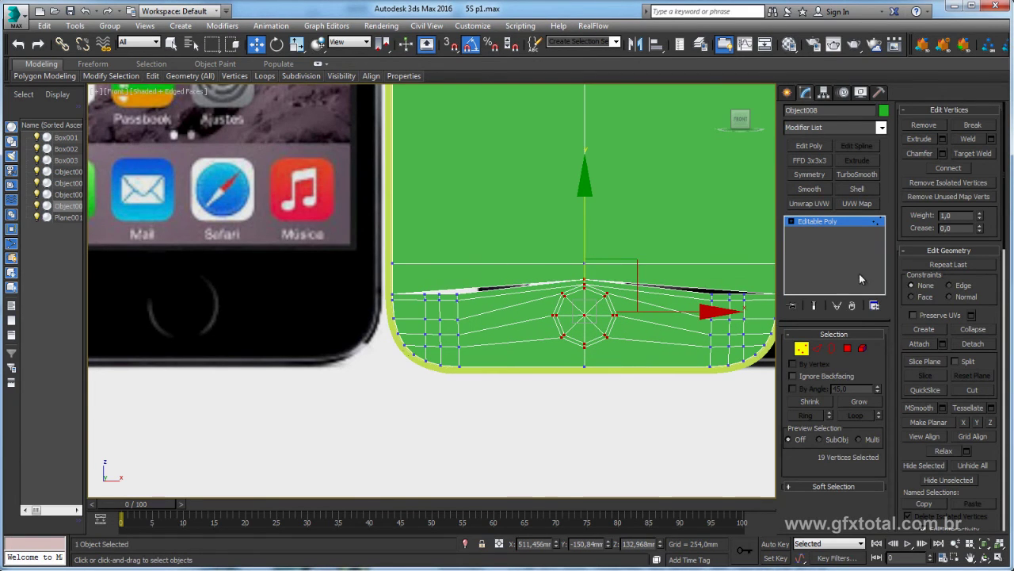
- Clear the polygon selection and return to Vertex mode with the ring still selected
click(847, 349)
click(553, 284)
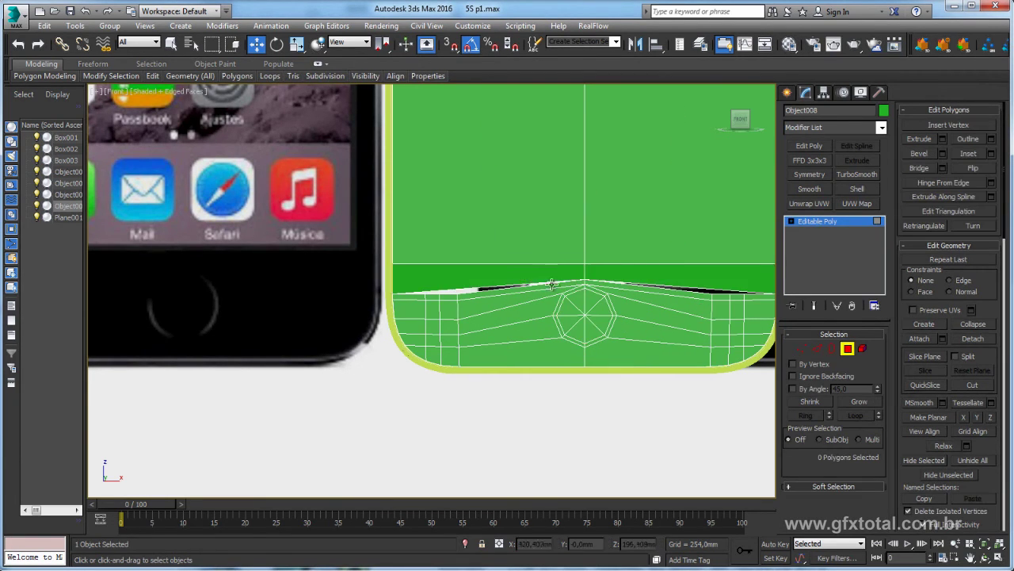
middle_drag(636, 309, 620, 322)
click(804, 350)
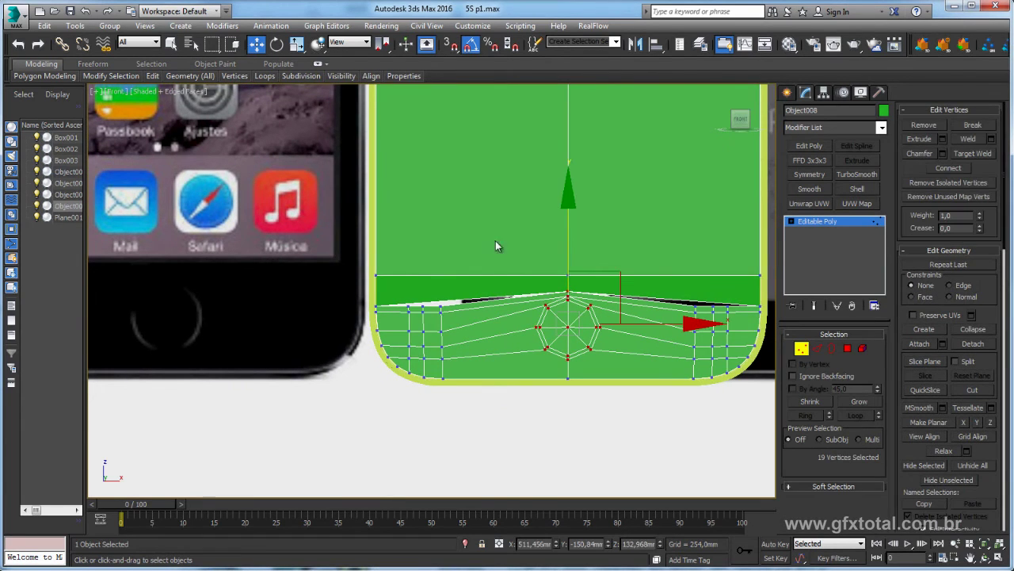
scroll(593, 291, up, 2)
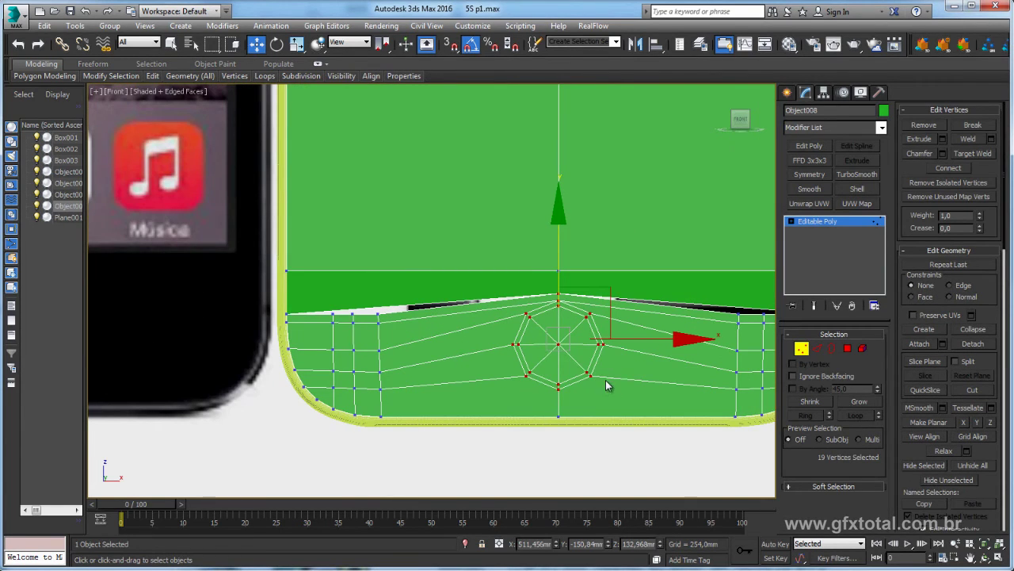
scroll(679, 344, down, 3)
scroll(663, 356, down, 1)
scroll(634, 333, up, 2)
- Scale the selected vertex ring up slightly
key(e)
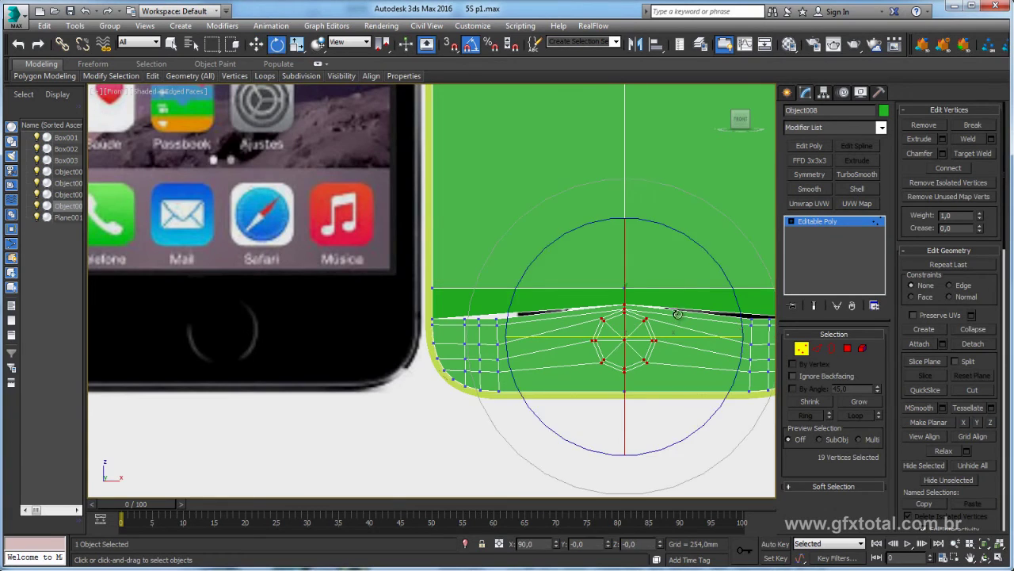
key(r)
drag(696, 289, 658, 329)
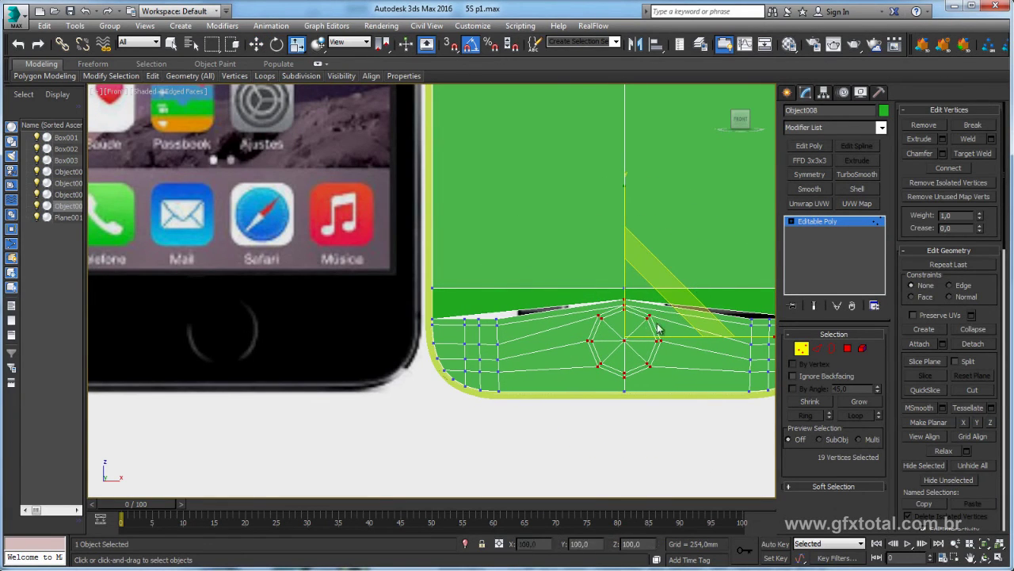
mouse_move(658, 329)
middle_down()
mouse_move(633, 326)
mouse_move(652, 314)
middle_up()
- Select six top-border vertices of the bottom section and raise them
click(473, 317)
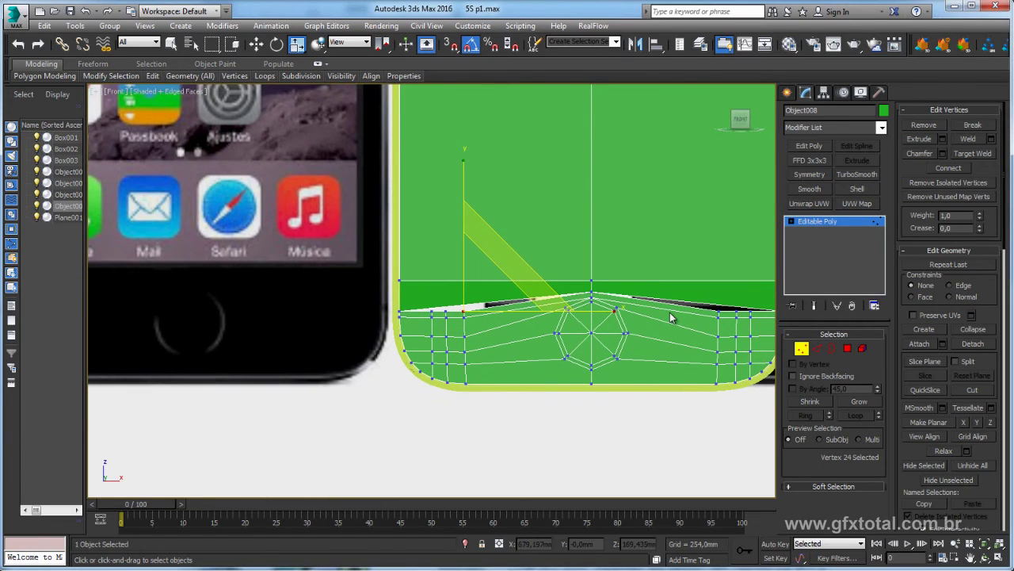
click(718, 309)
scroll(718, 310, up, 2)
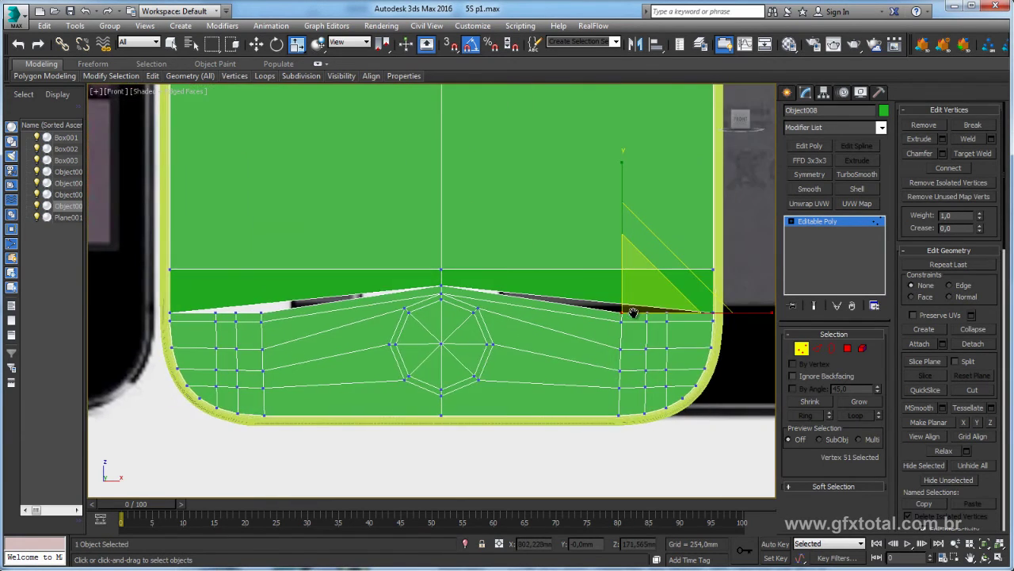
scroll(605, 324, down, 1)
scroll(622, 325, up, 2)
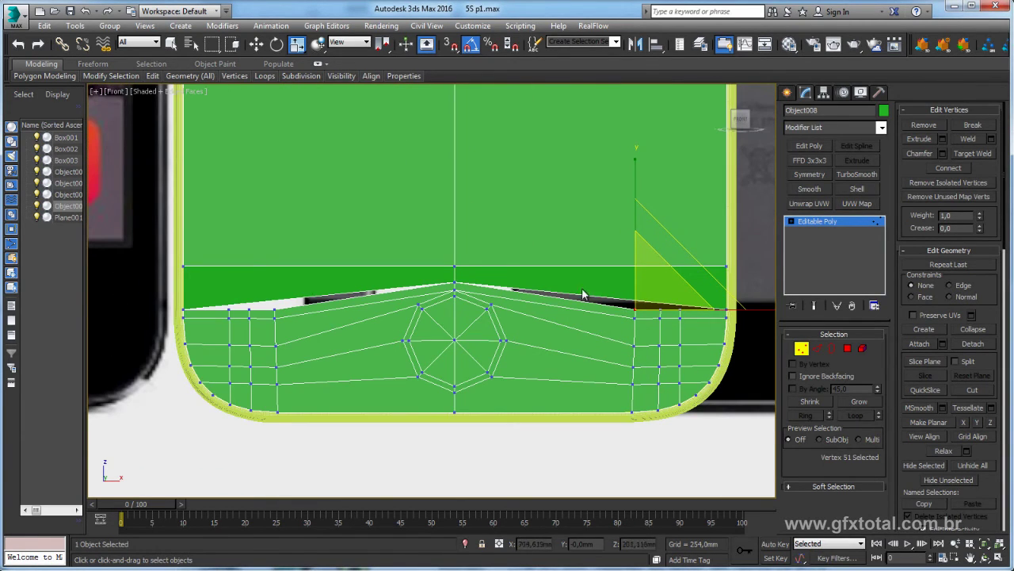
drag(708, 320, 708, 320)
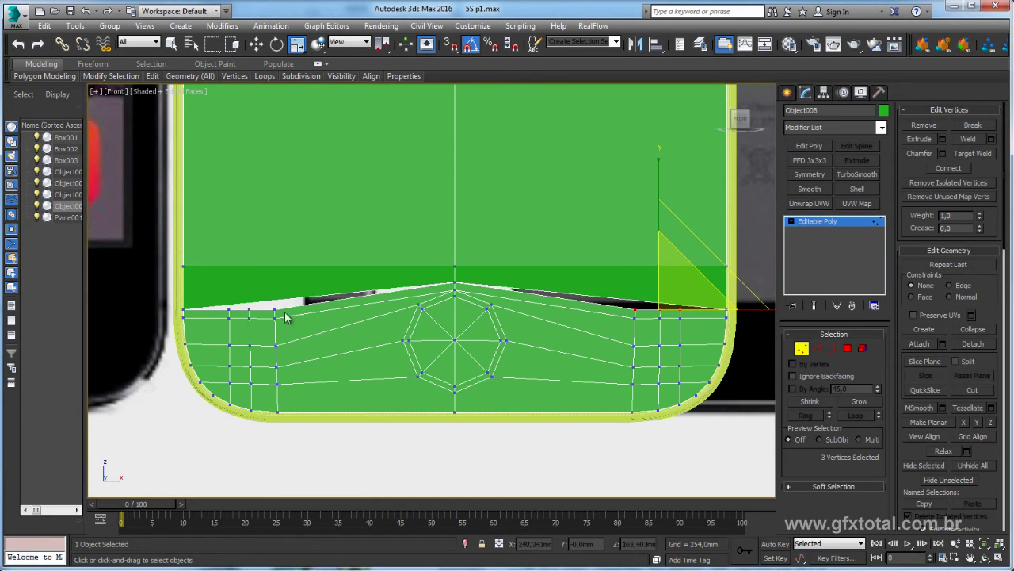
ctrl+drag(209, 317, 207, 318)
key(w)
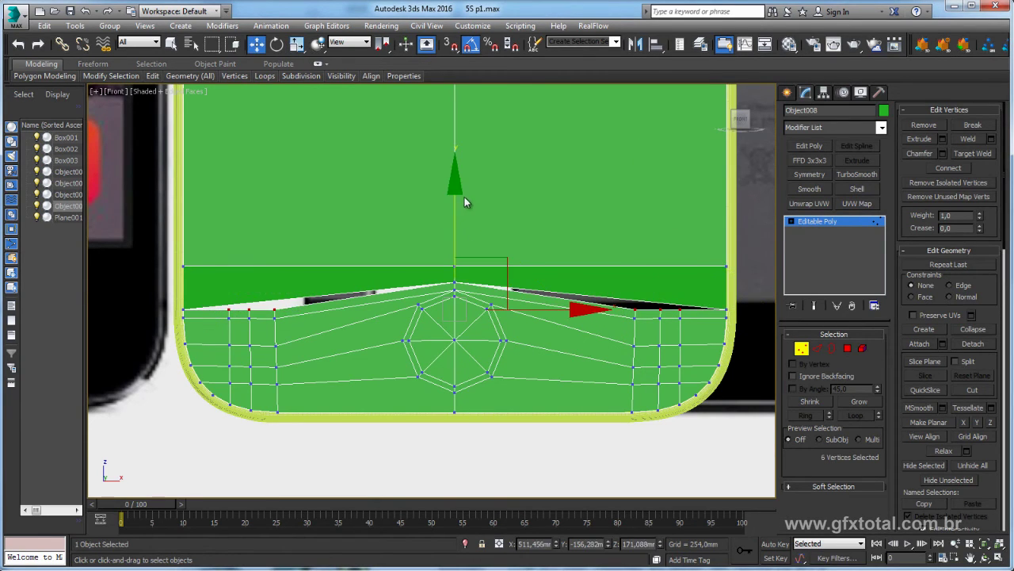
drag(458, 201, 458, 185)
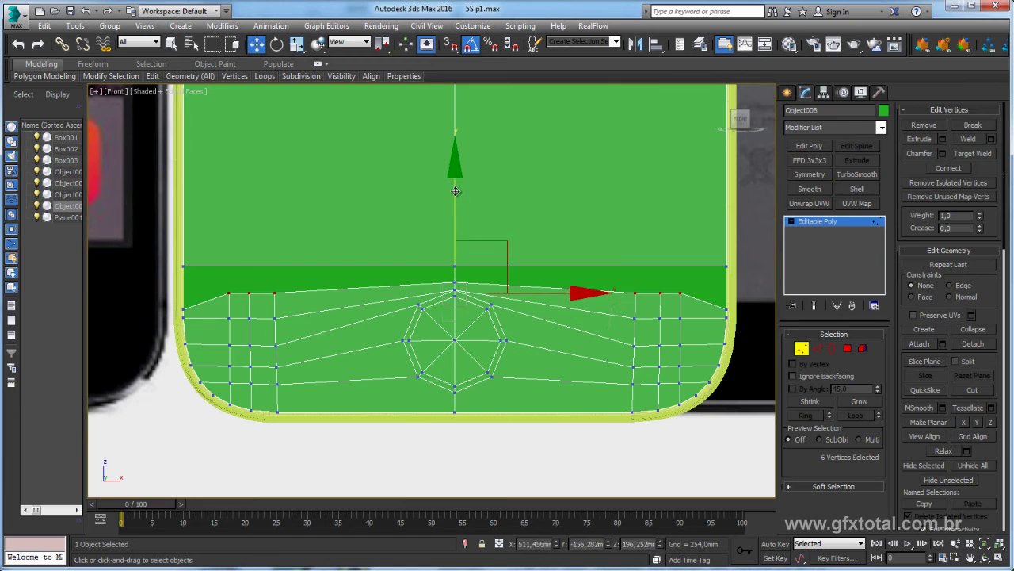
- Fine-tune the arc, deselecting outer vertices and lowering the remaining pair slightly
key(r)
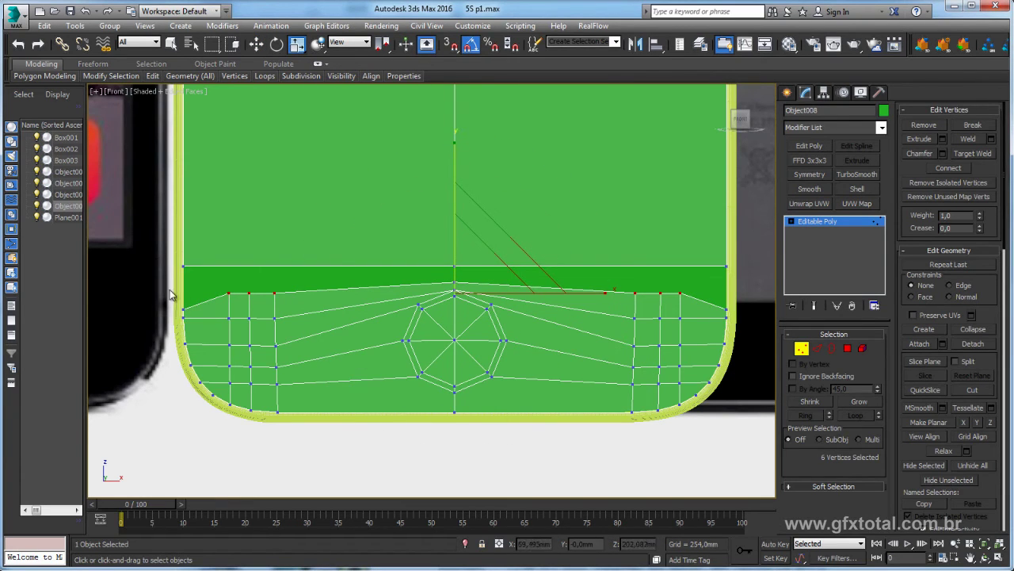
middle_drag(270, 279, 321, 262)
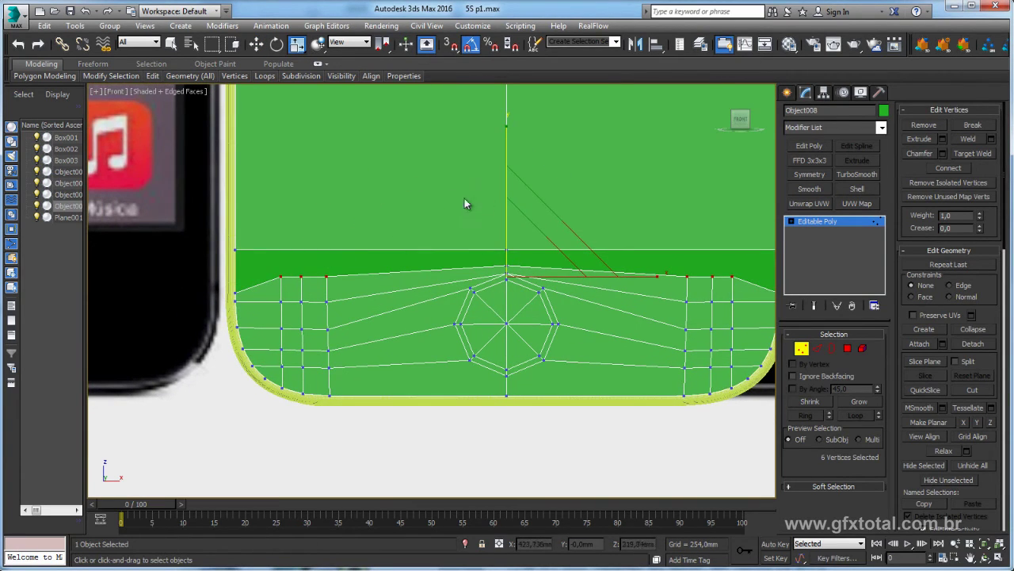
key(w)
drag(506, 194, 507, 190)
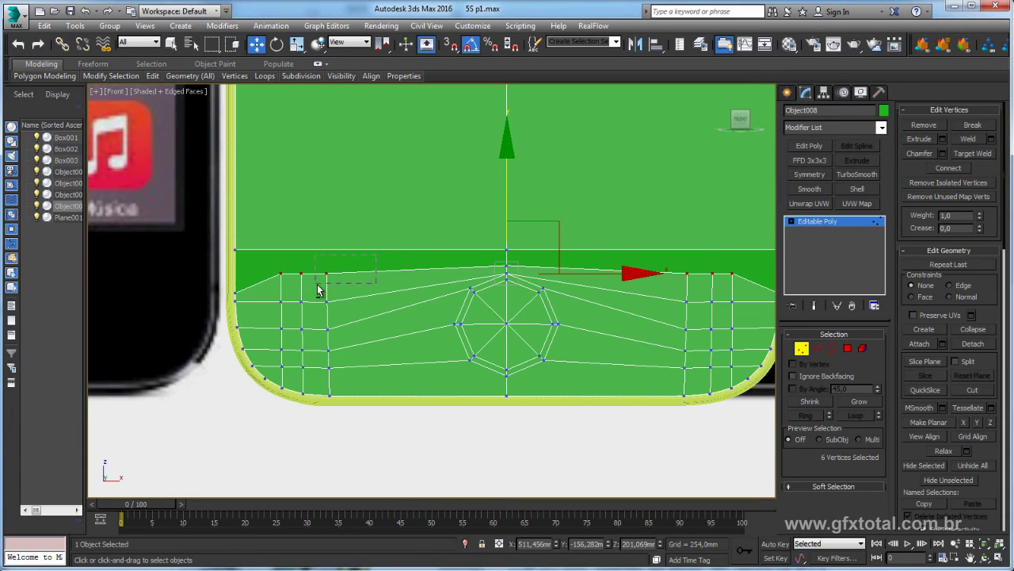
alt+drag(377, 256, 317, 290)
alt+drag(701, 298, 697, 293)
drag(507, 191, 507, 194)
alt+drag(298, 309, 300, 308)
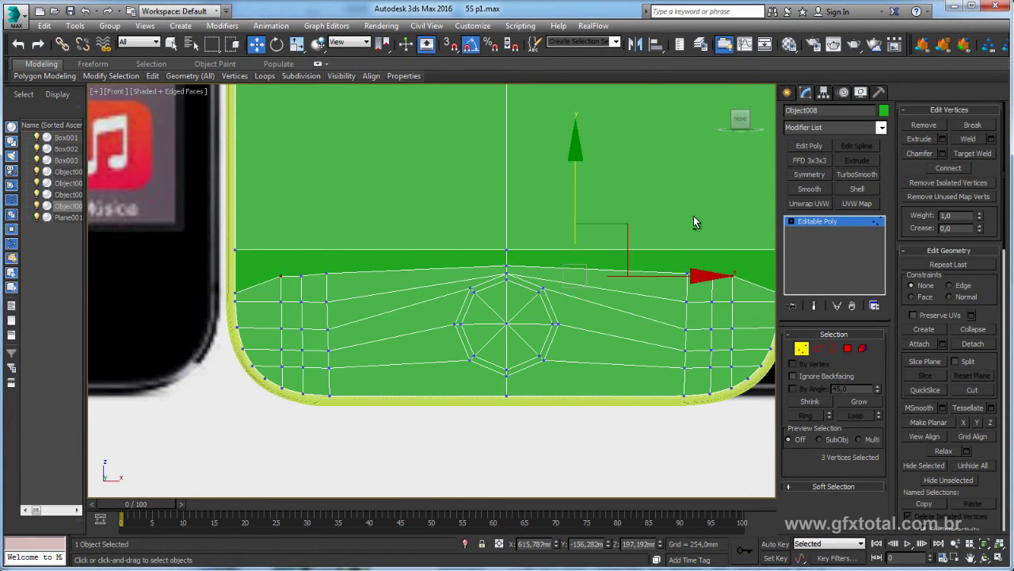
alt+drag(728, 308, 728, 309)
drag(505, 190, 505, 193)
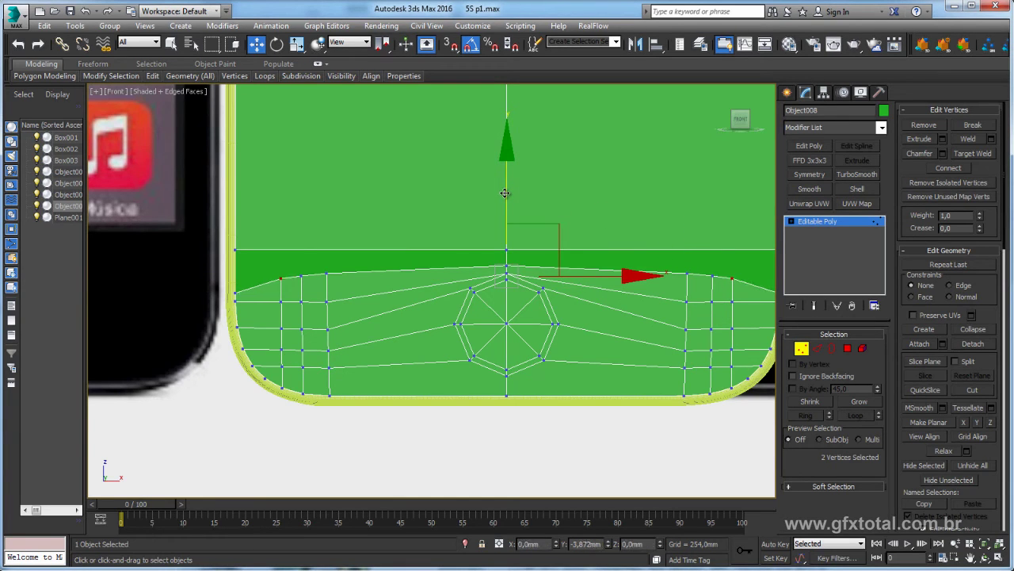
- Select the octagon's centre vertex and grow the selection to its eight surrounding vertices
scroll(555, 267, down, 2)
scroll(589, 265, down, 2)
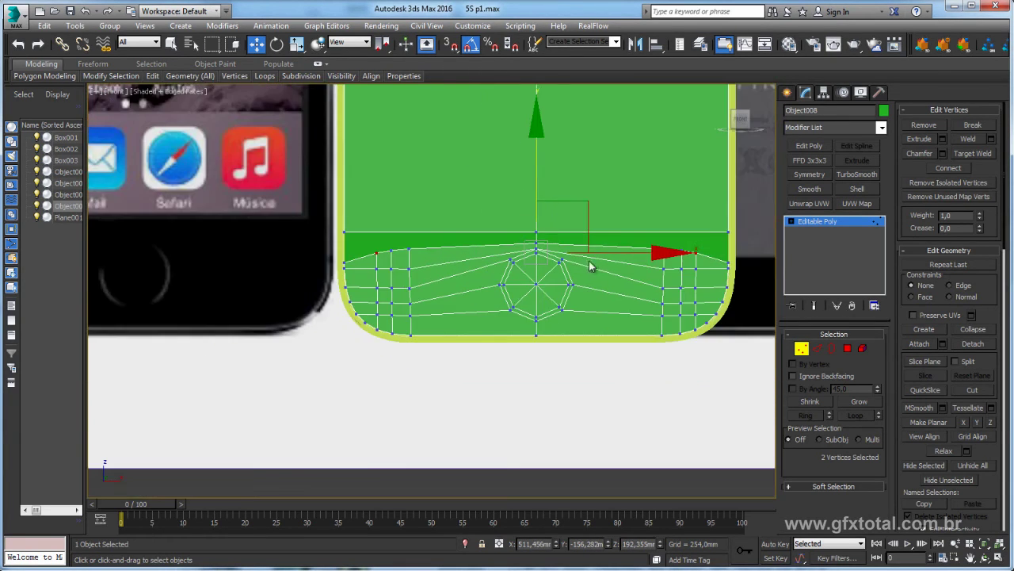
scroll(523, 277, down, 2)
scroll(555, 279, up, 2)
scroll(573, 281, up, 2)
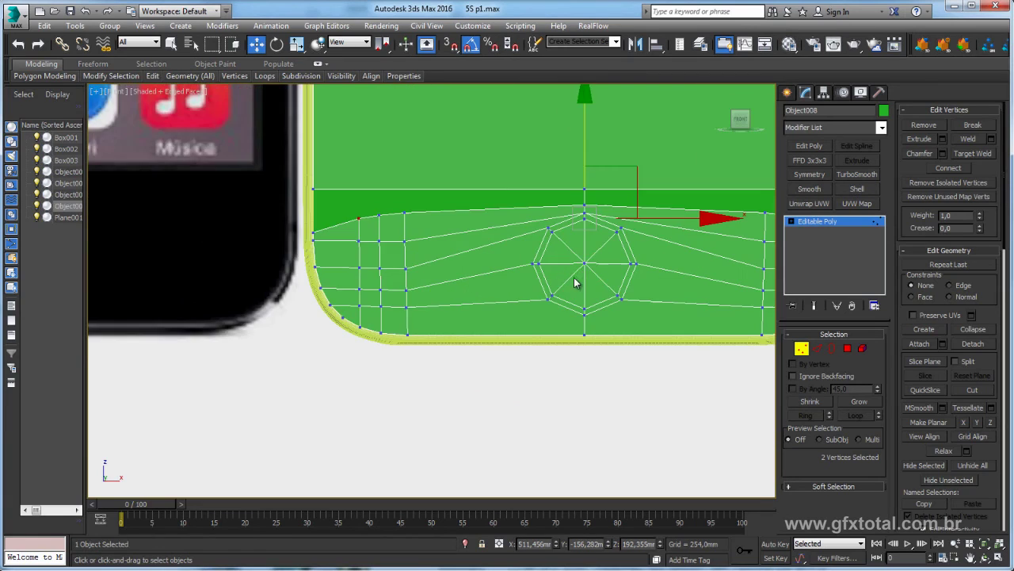
scroll(576, 274, up, 2)
scroll(586, 298, up, 1)
click(568, 286)
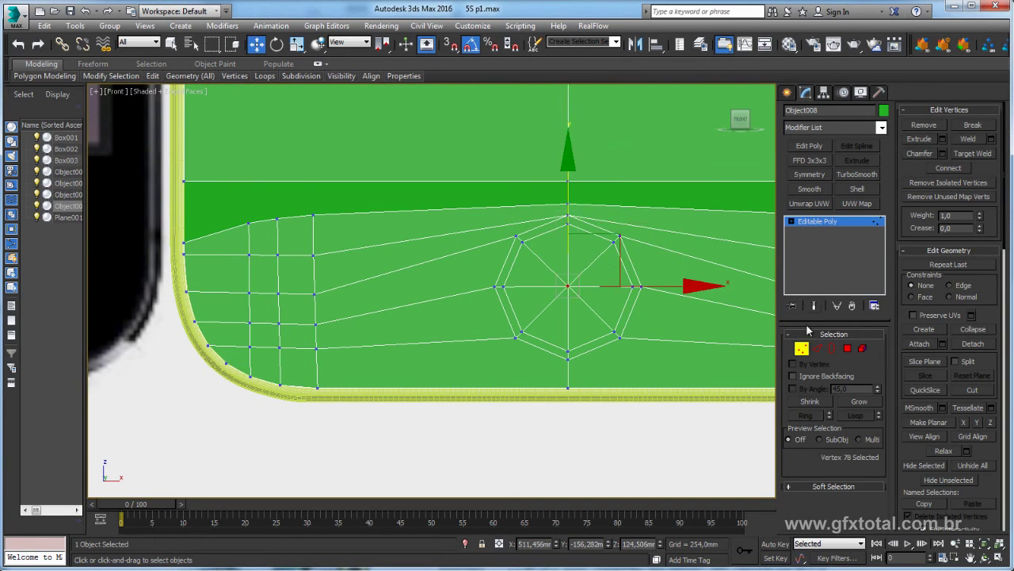
click(859, 401)
key(r)
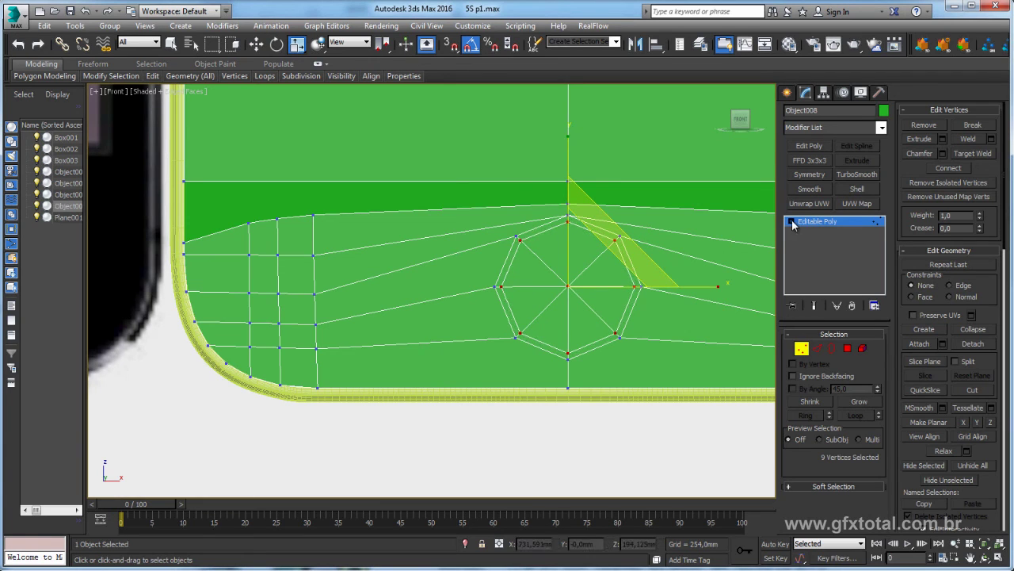
- Leave vertex mode and zoom in on the octagon in the Perspective view
key(1)
scroll(650, 269, down, 3)
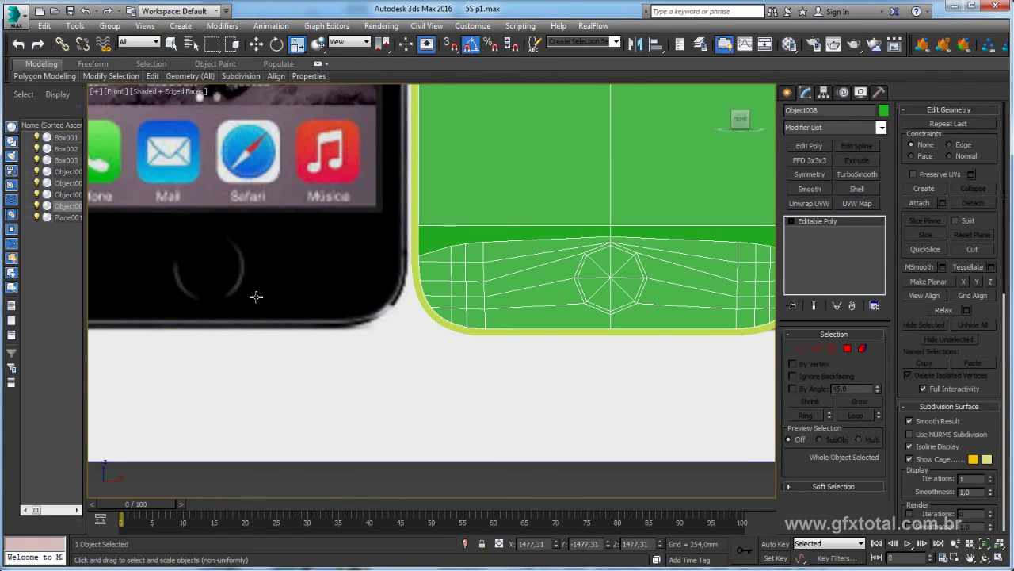
key(p)
scroll(629, 331, up, 2)
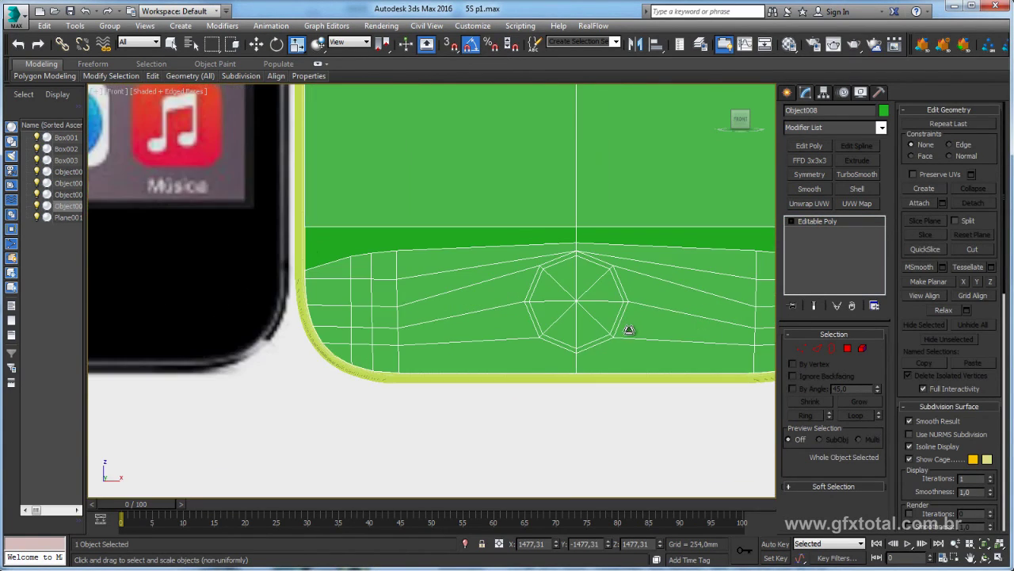
scroll(629, 331, up, 2)
scroll(627, 330, up, 2)
- Select the octagon's eight faces in Polygon mode, orbiting in close
click(804, 349)
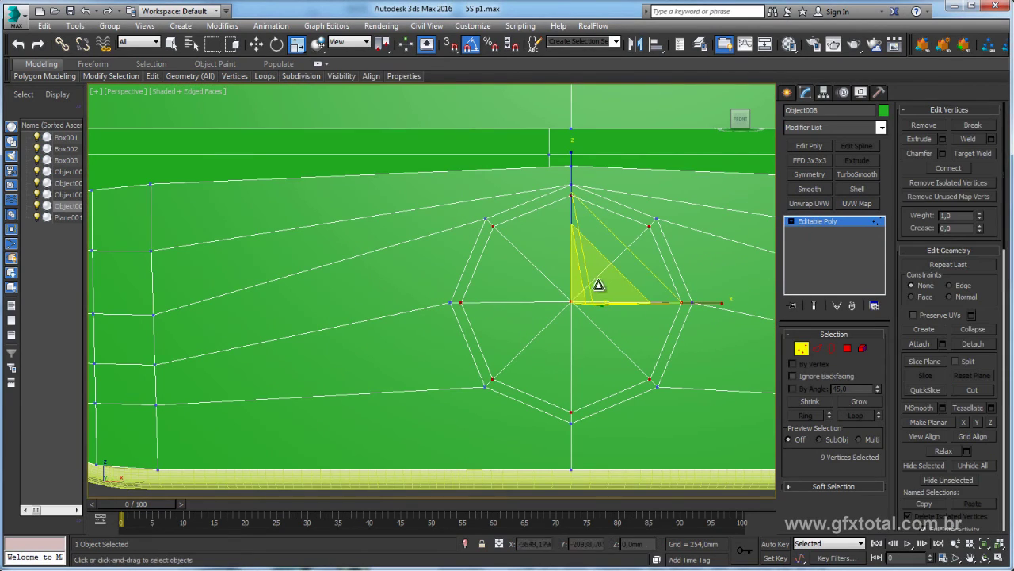
click(570, 302)
alt+middle_drag(602, 319, 798, 337)
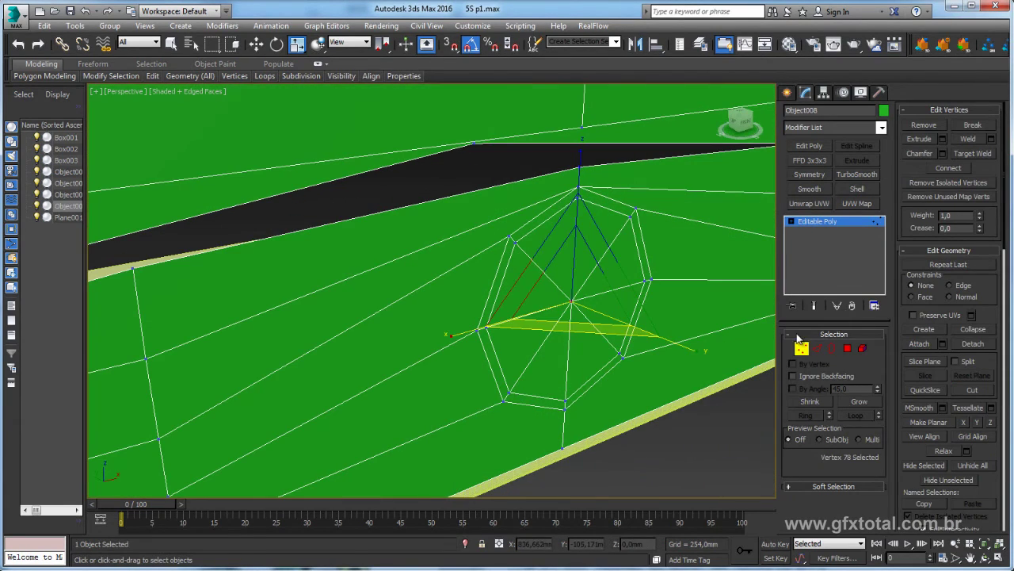
click(848, 349)
alt+middle_drag(734, 335, 735, 320)
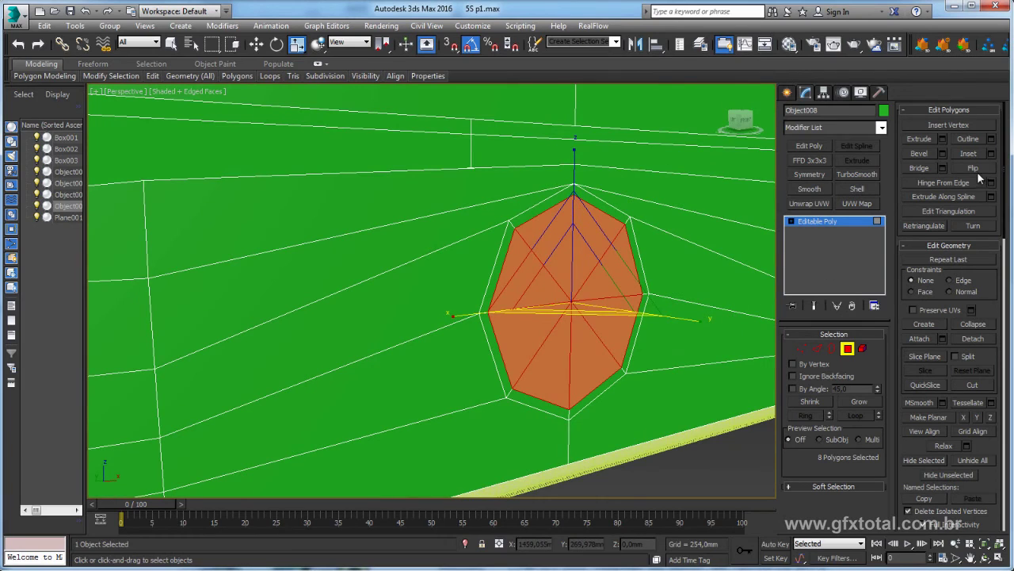
- Bevel the octagon faces with -0.254mm height and an inward outline, then apply and continue
click(942, 153)
right_click(607, 271)
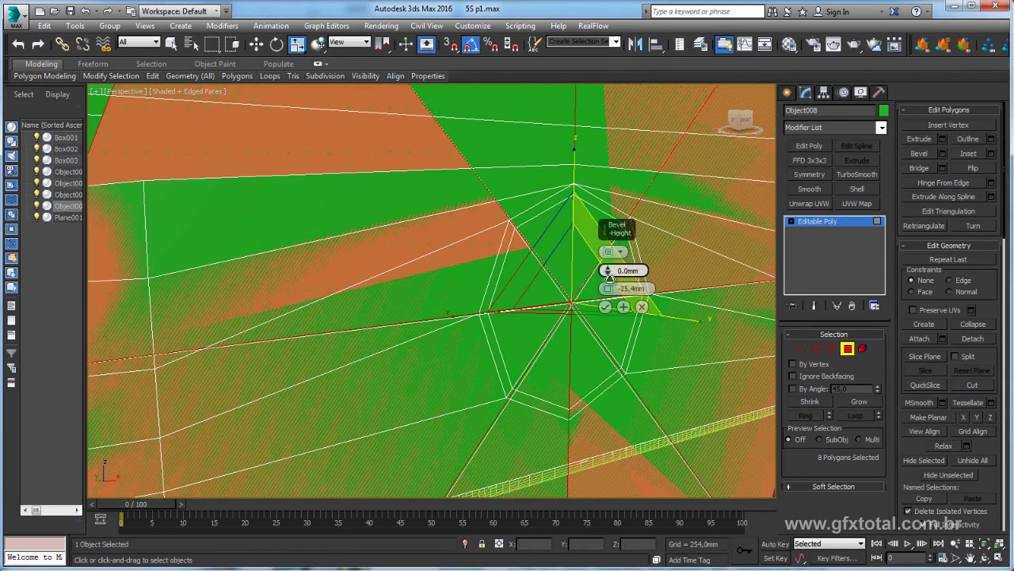
click(608, 274)
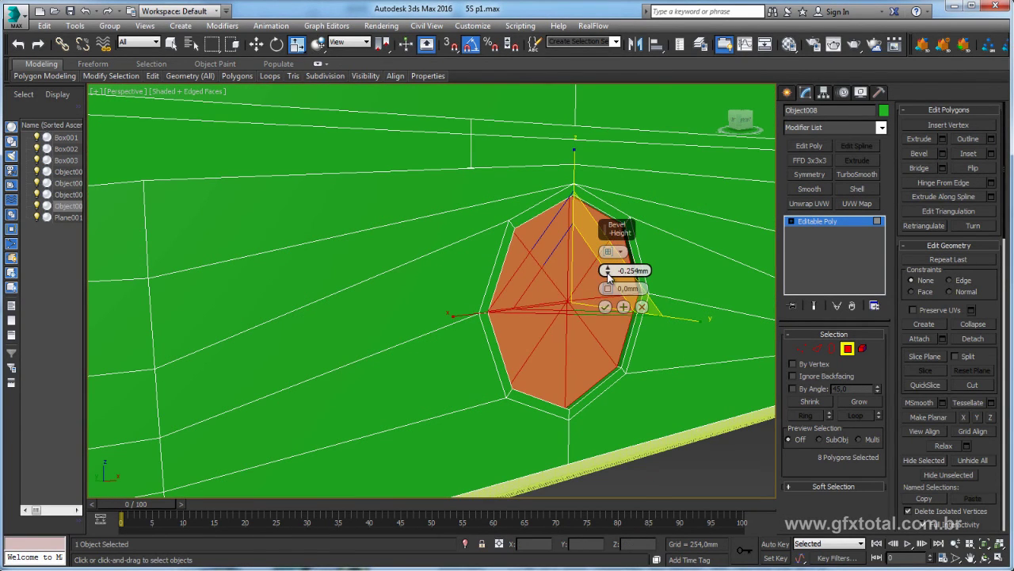
click(608, 290)
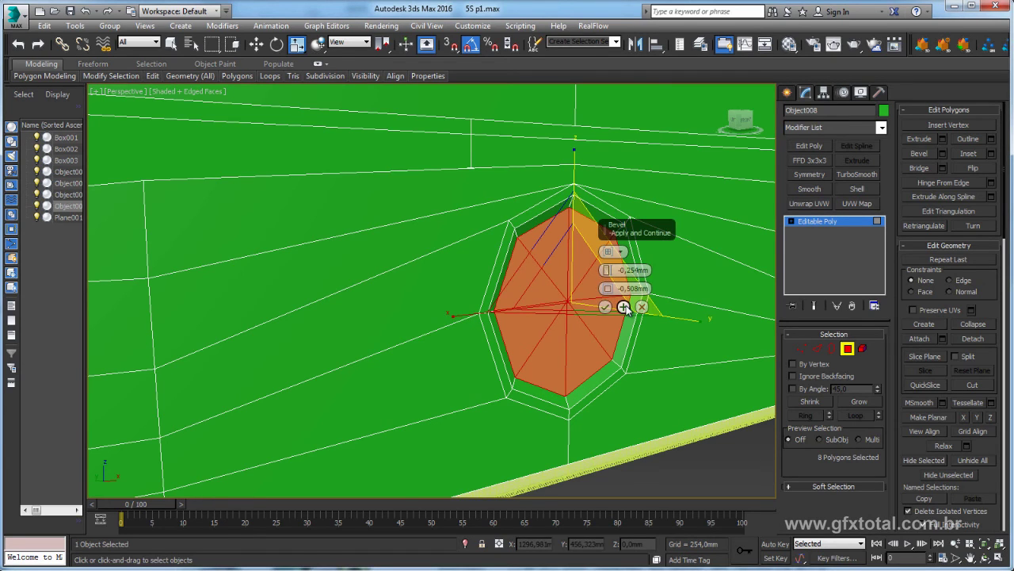
click(608, 274)
- Add another -0.254mm bevel step with a further inward outline (-1.524mm) and confirm it
click(608, 273)
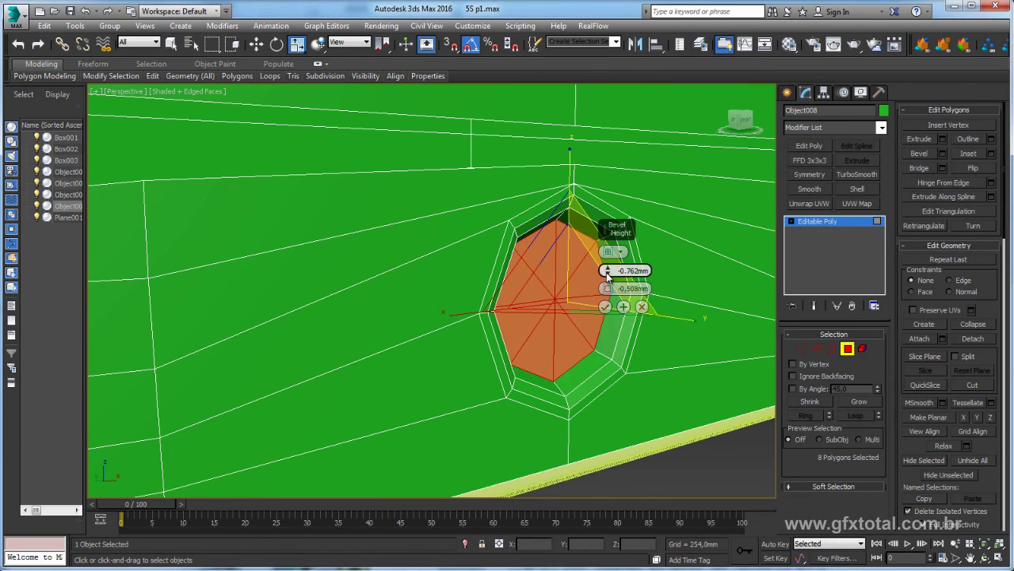
drag(607, 274, 608, 298)
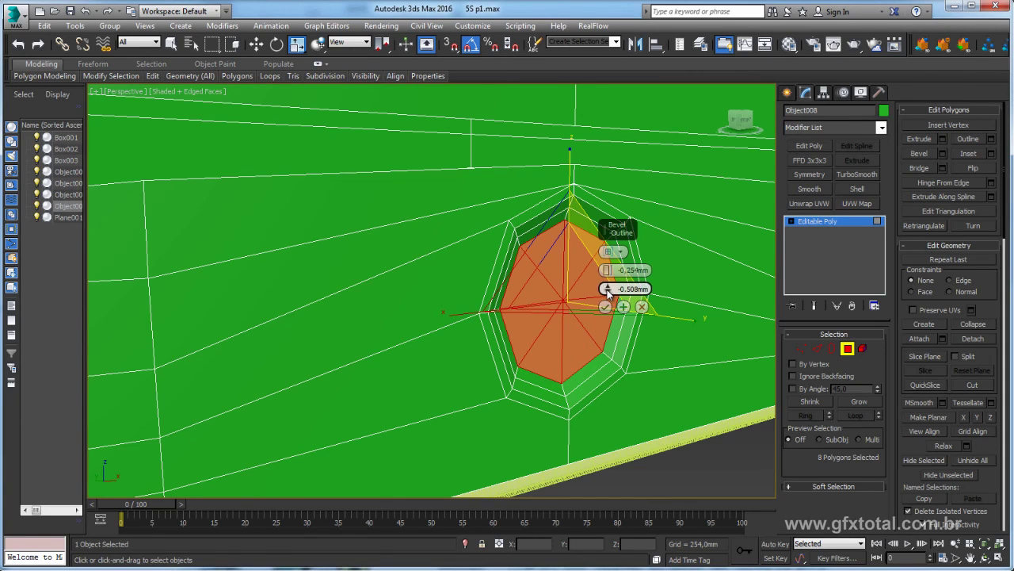
click(608, 273)
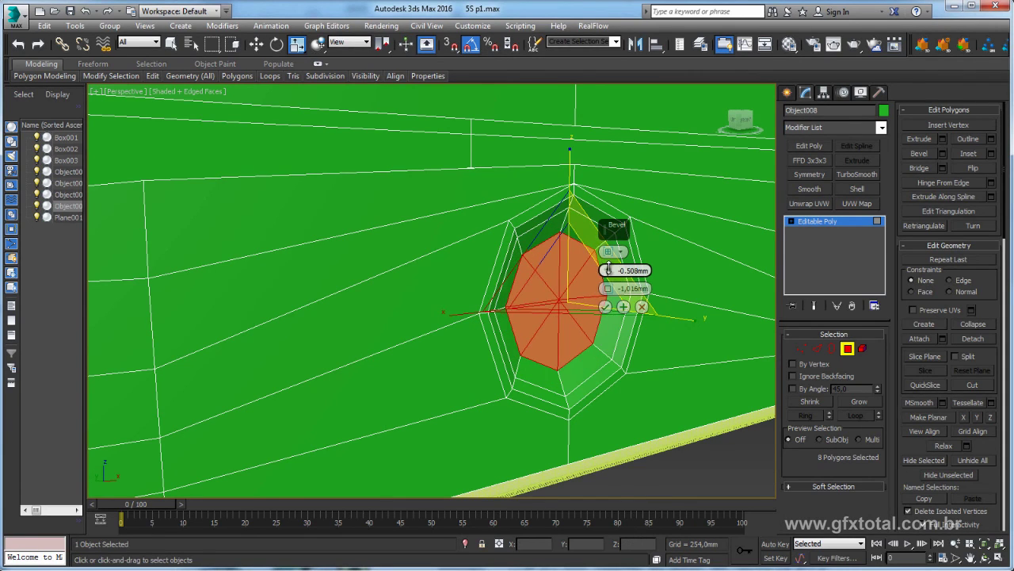
click(608, 270)
click(623, 307)
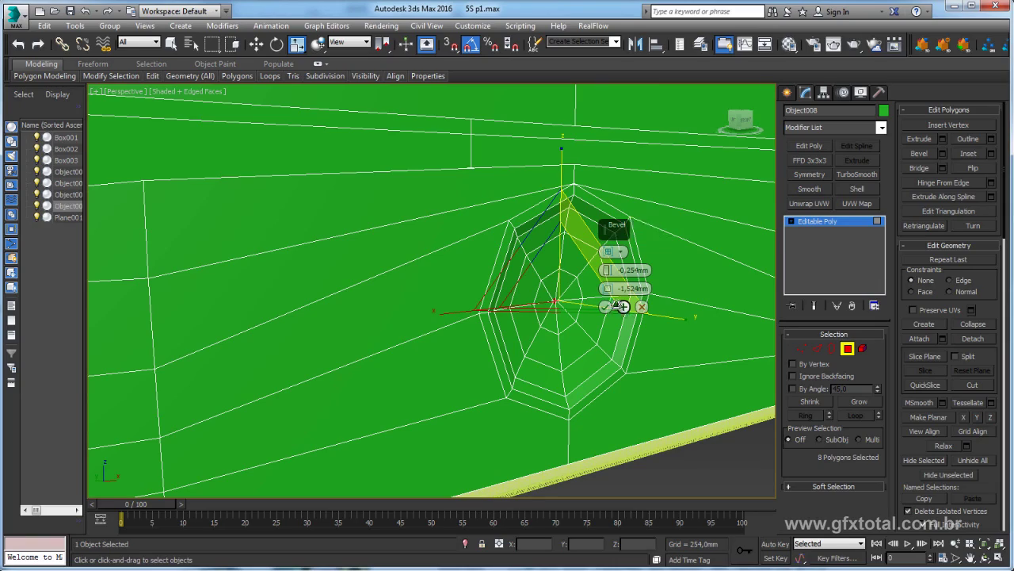
click(624, 305)
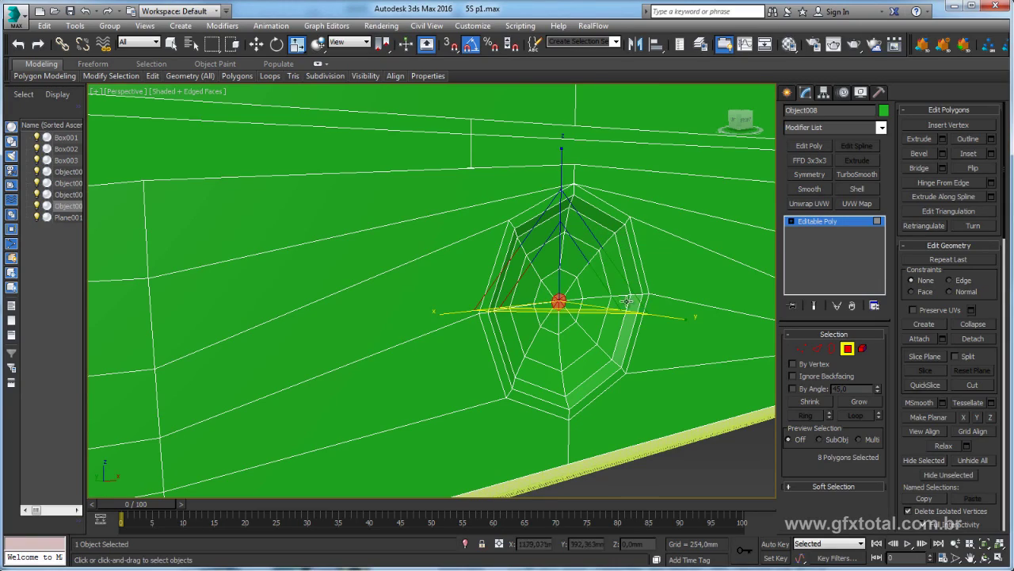
click(834, 225)
mouse_move(582, 249)
alt+middle_down()
mouse_move(527, 264)
mouse_move(196, 269)
mouse_move(297, 311)
alt+middle_up()
scroll(196, 269, down, 5)
scroll(386, 264, up, 5)
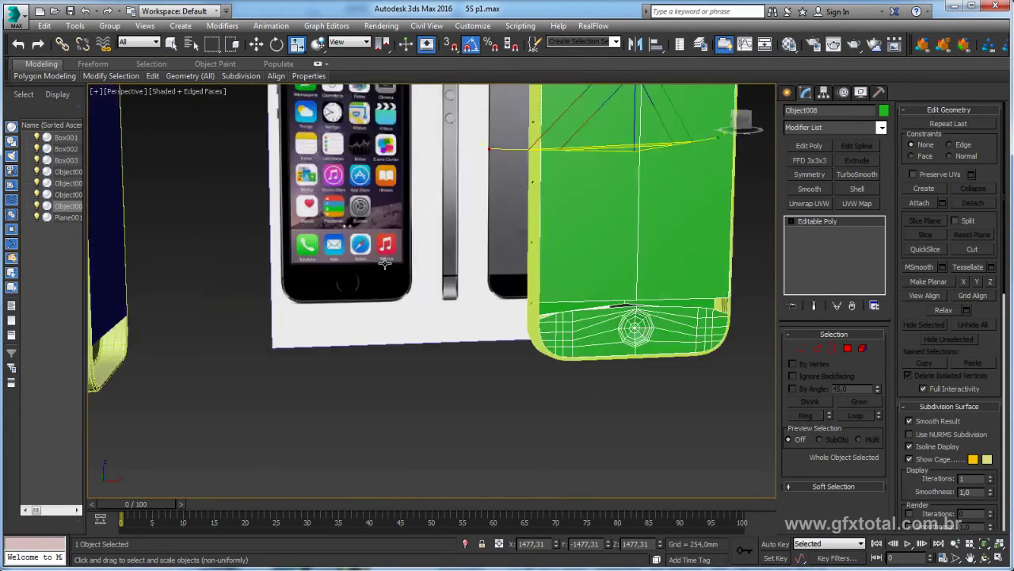
scroll(385, 264, up, 3)
scroll(290, 279, down, 2)
middle_drag(497, 276, 352, 245)
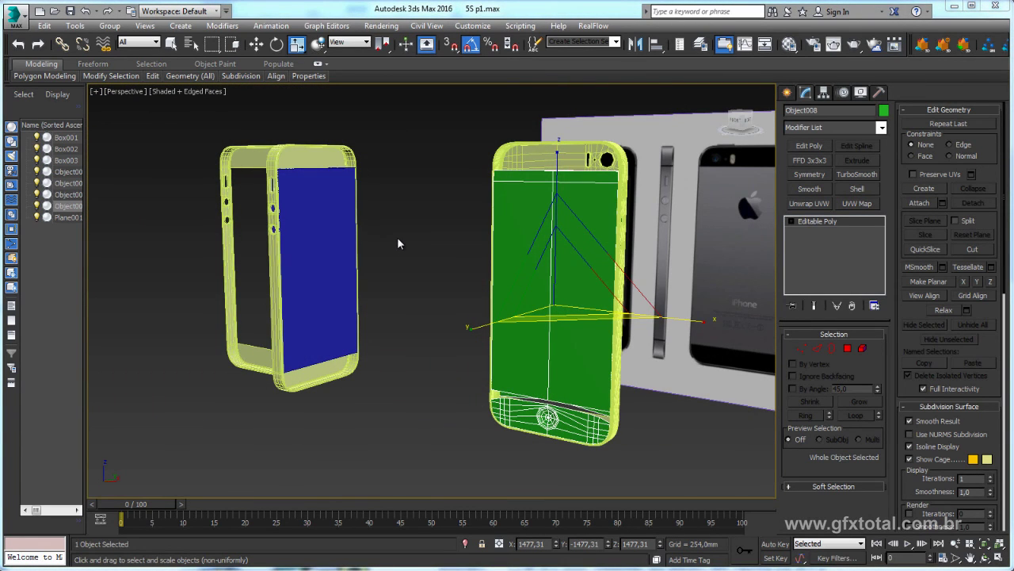
middle_drag(512, 223, 460, 236)
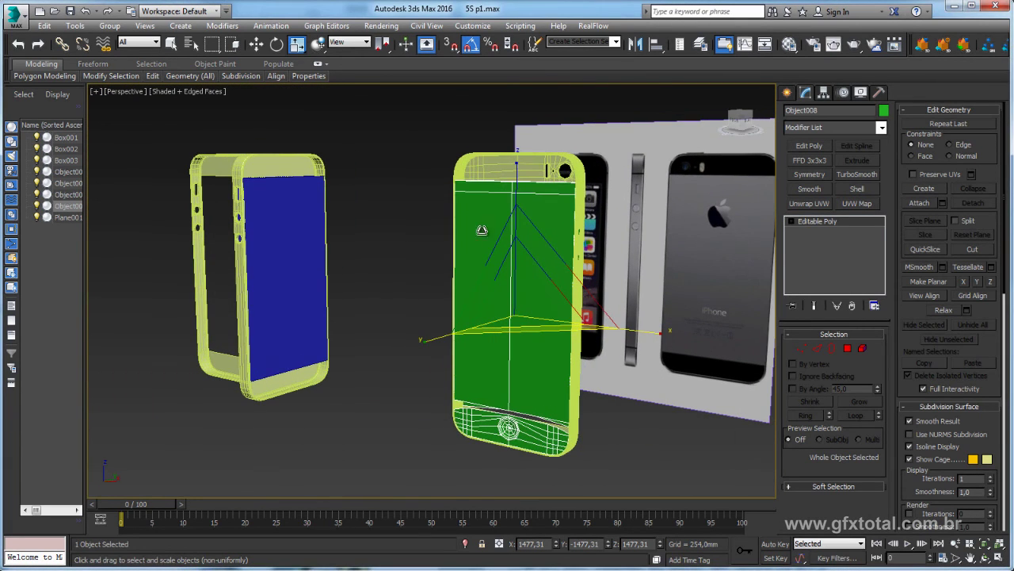
alt+middle_drag(704, 223, 621, 194)
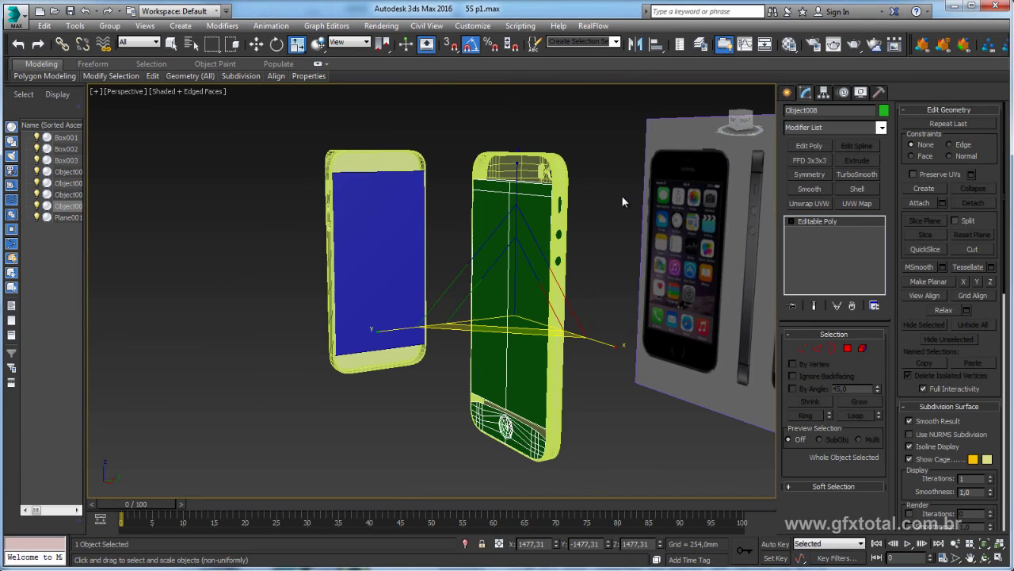